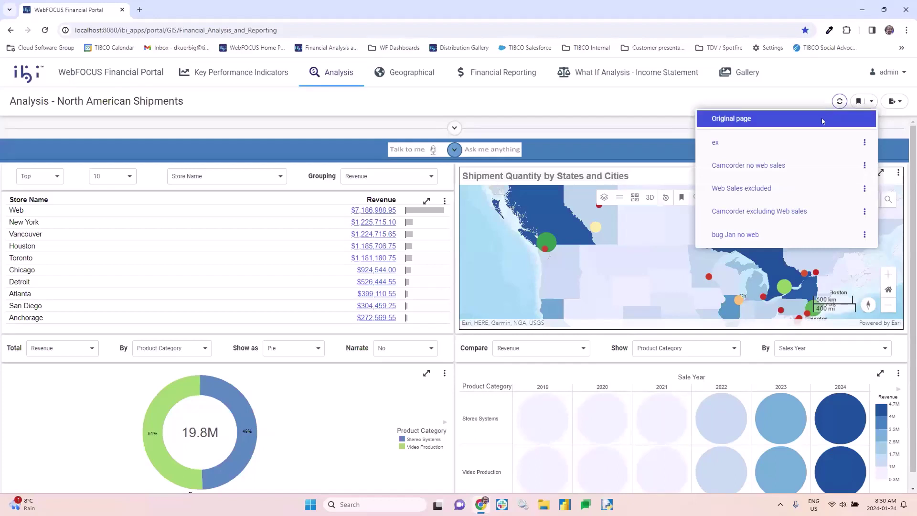
Apply the "Camcorder excluding Web sales" bookmark and list the top 10 revenue ranking by Product
click(772, 211)
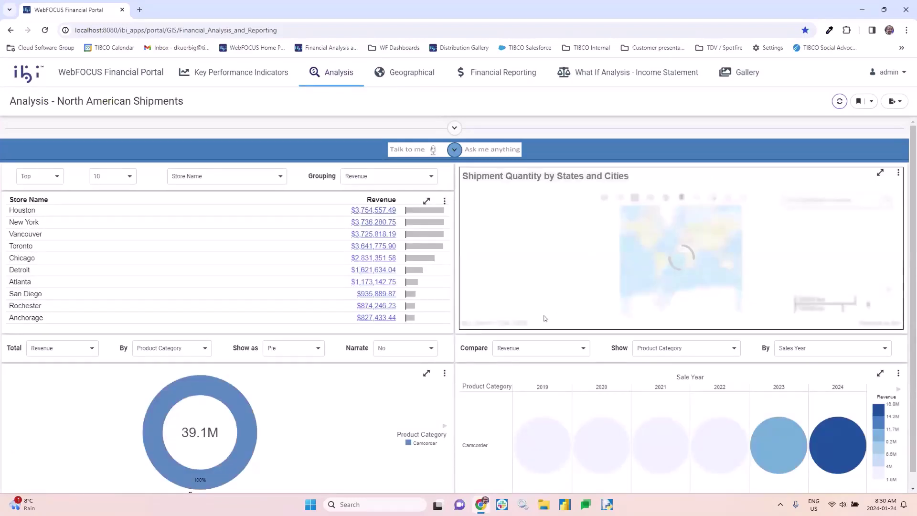
click(217, 179)
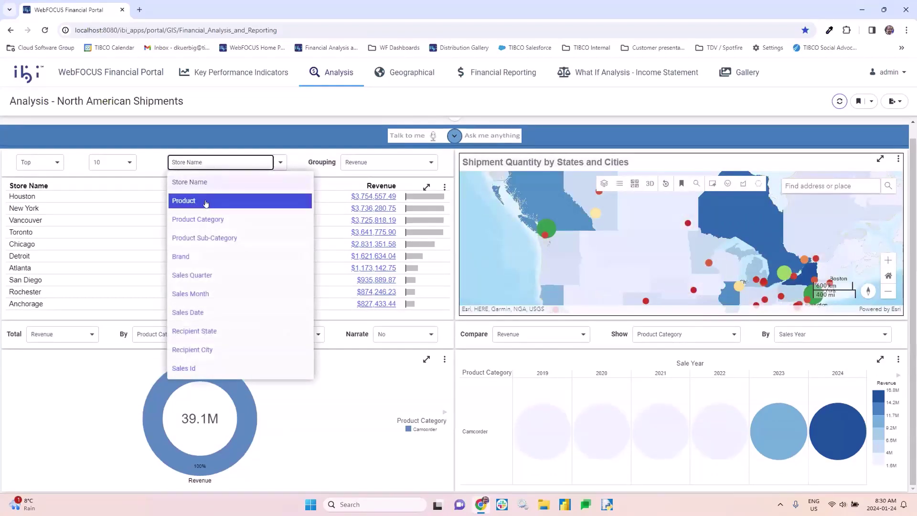
click(206, 203)
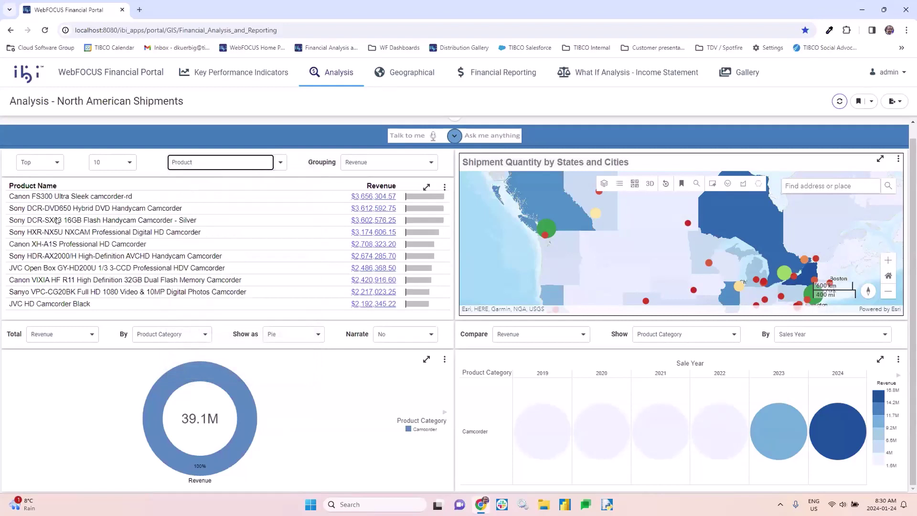
Export the Analysis page as a landscape PDF, view the exported file and close it
click(731, 181)
click(896, 102)
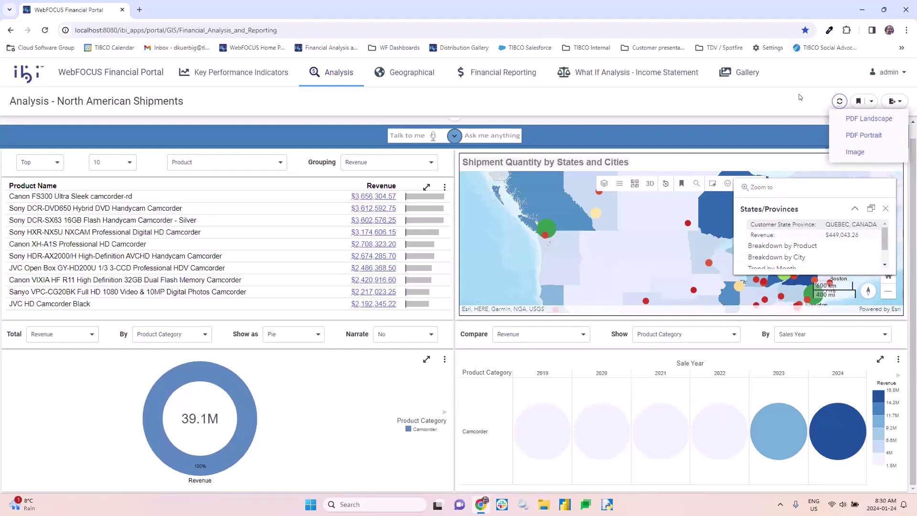
click(876, 118)
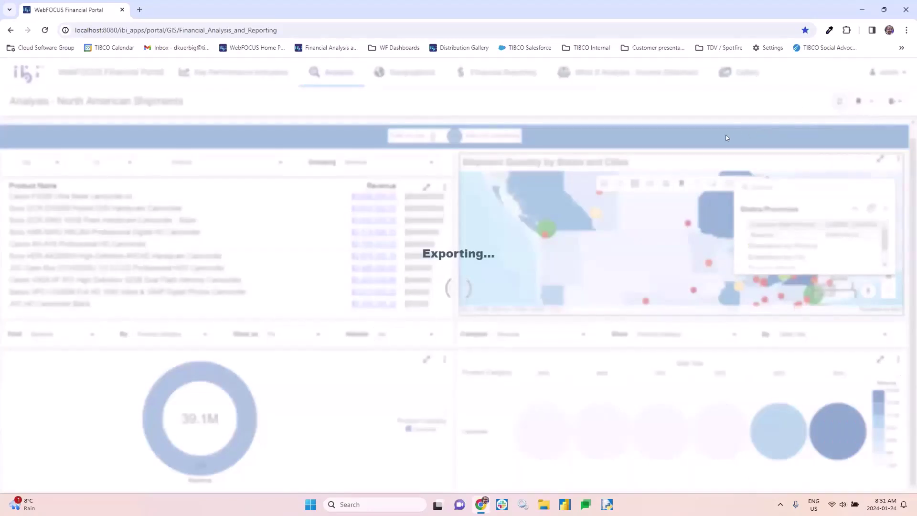
click(761, 59)
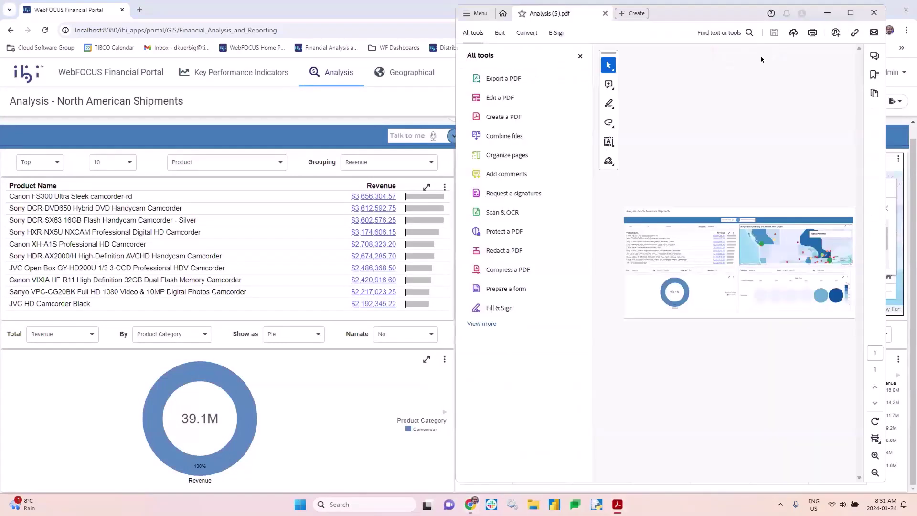
click(875, 13)
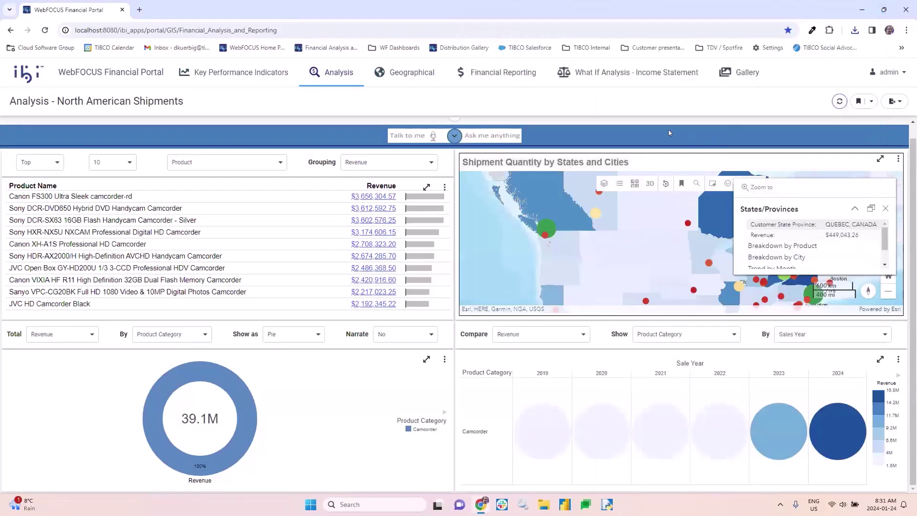
Ask the natural language query "show me top 3 Product Name for Revenue from January 1 2022 to March 31 2022 in Country Canada", and collapse the query area
click(454, 136)
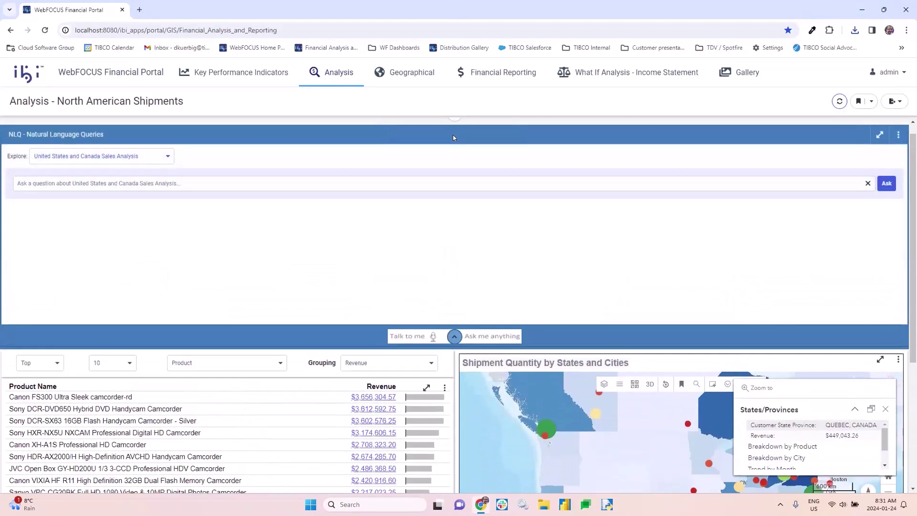
click(67, 182)
text(show me top 3 Product Name for Revenue from January 1 2022 to March 31 2022 in Country Canada)
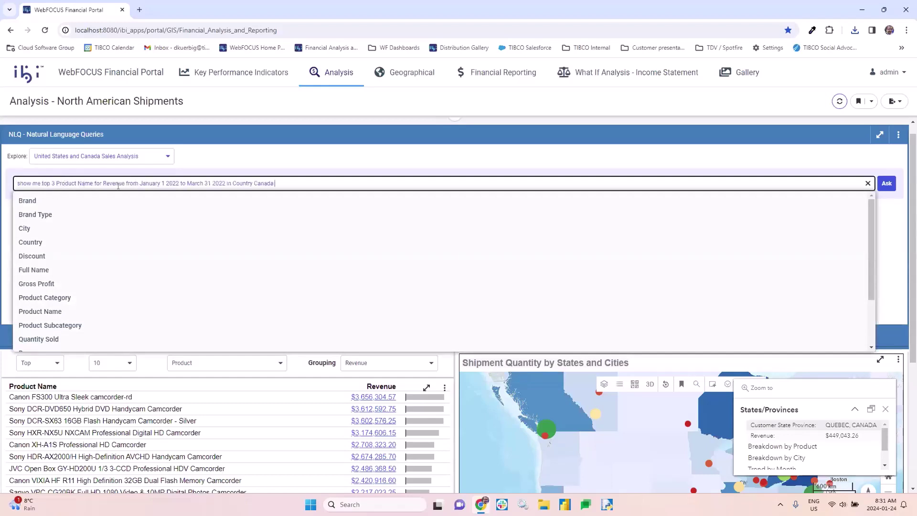
click(887, 184)
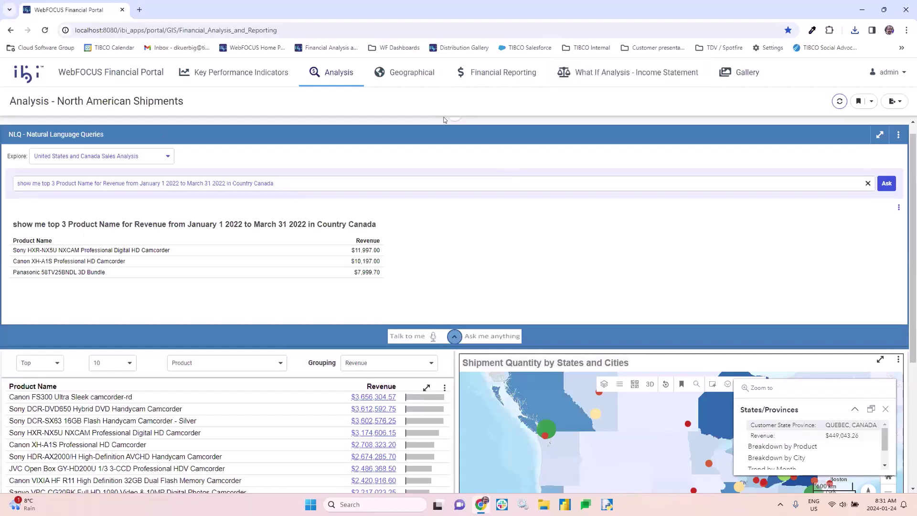
click(454, 336)
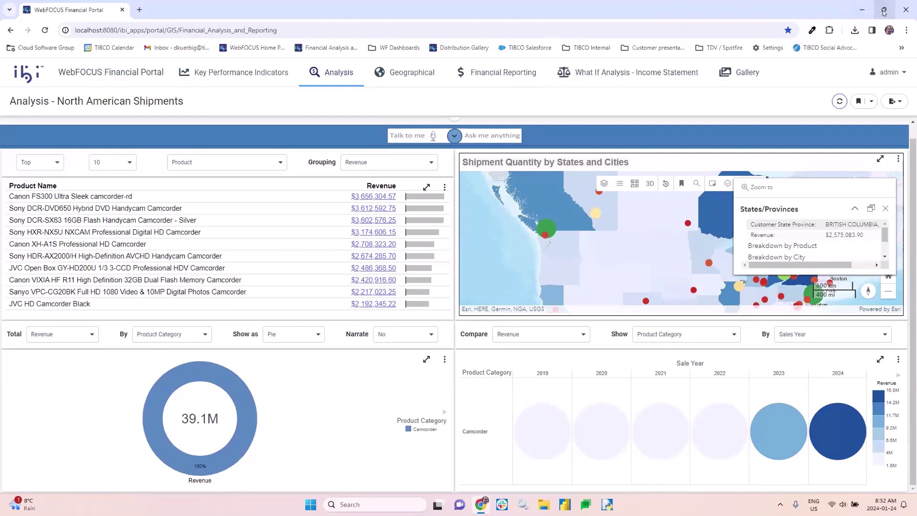
Restore down the browser window, narrow it to roughly phone width and centre it on the desktop
mouse_move(883, 12)
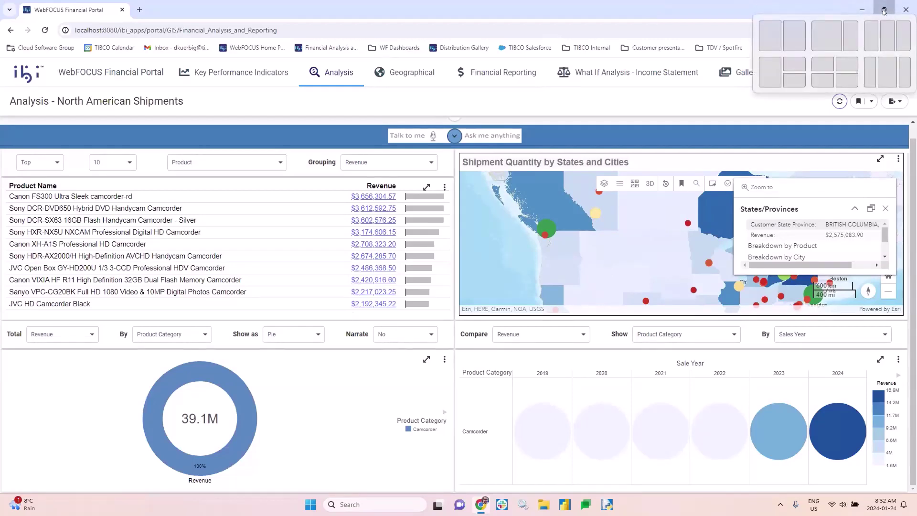
click(883, 10)
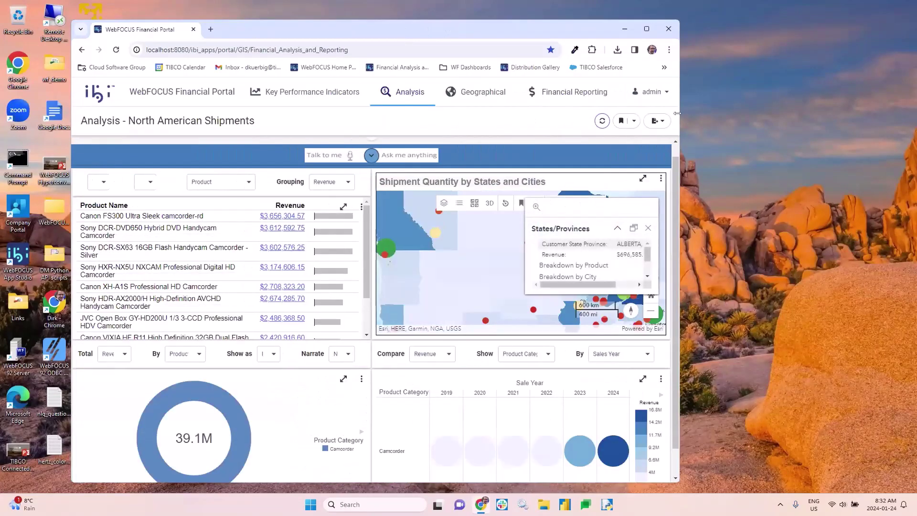
drag(677, 113, 746, 114)
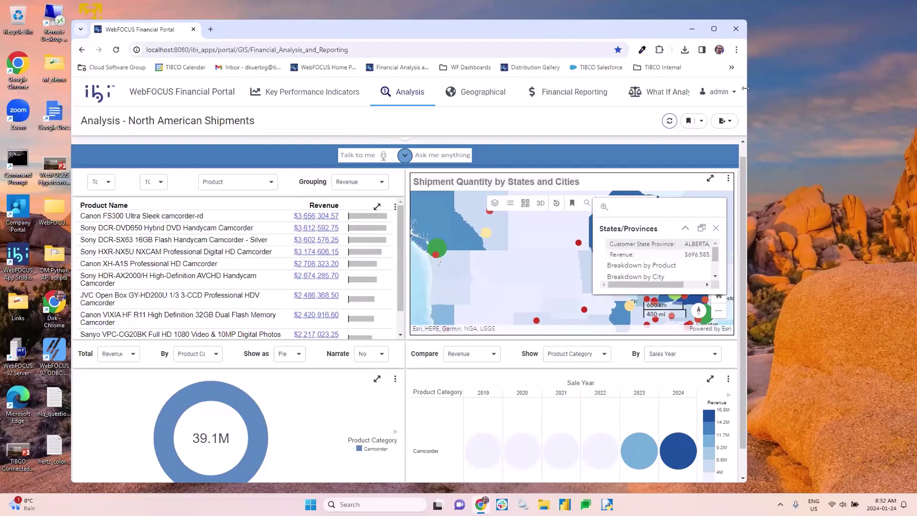
drag(745, 88, 406, 87)
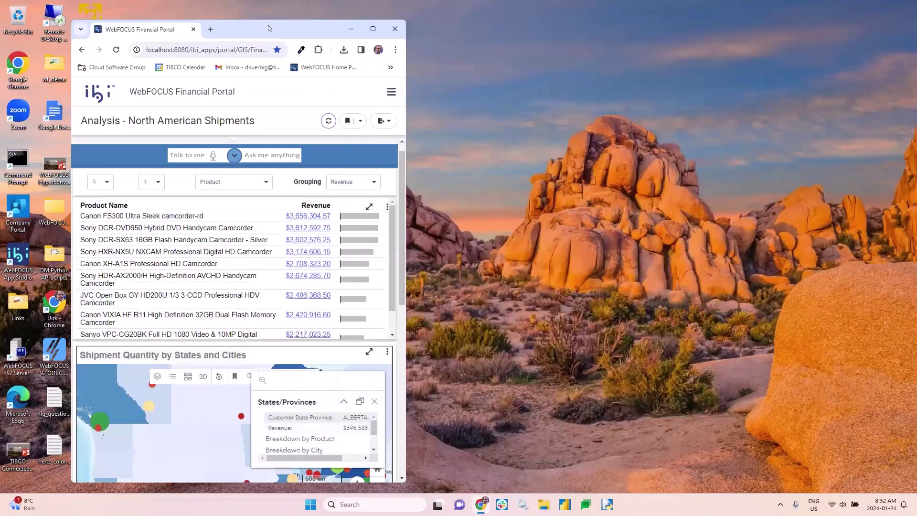
drag(249, 34, 430, 16)
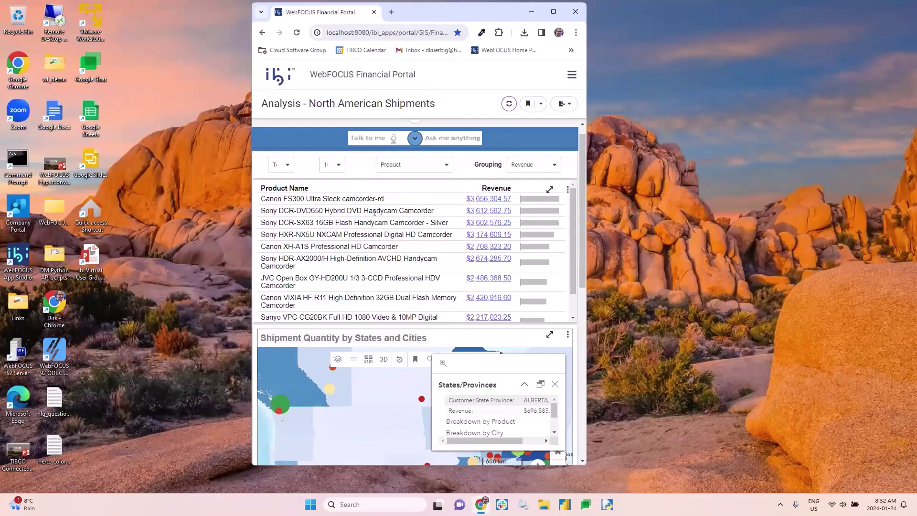
Drill into Trend by Month from the revenue of the Sony DCR-SX63 16GB Flash Handycam Camcorder
scroll(394, 222, down, 1)
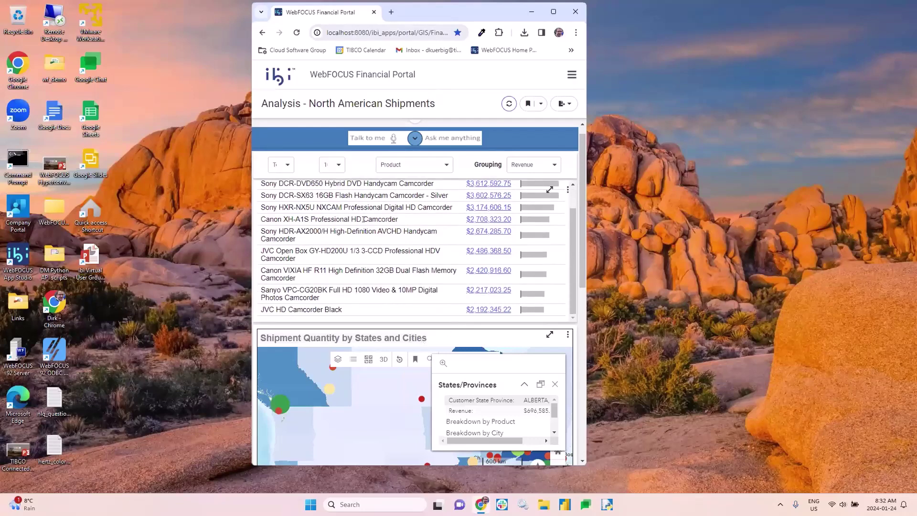
click(477, 195)
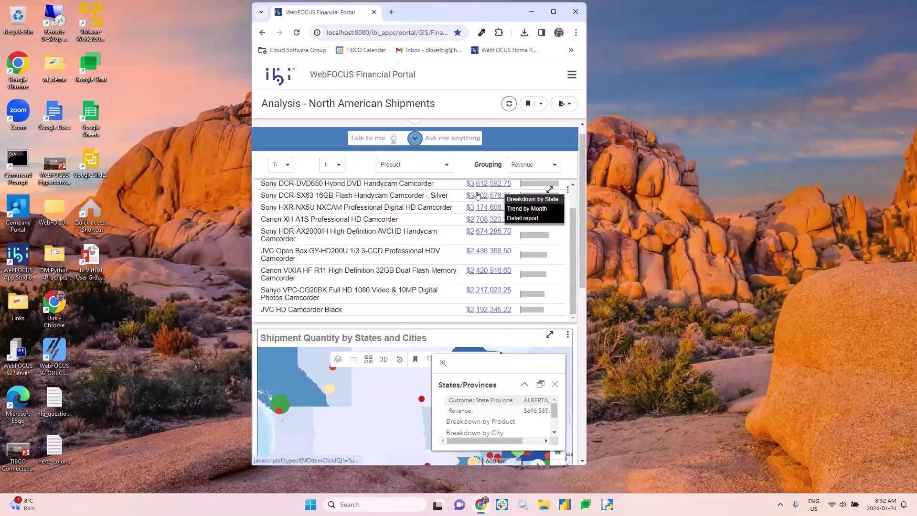
click(518, 210)
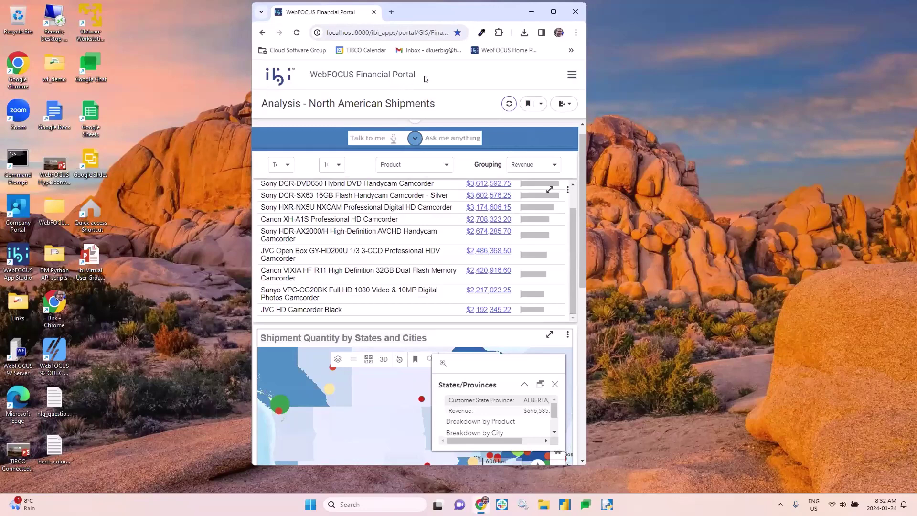
View the portal's collapsed page navigation in the narrow layout and maximize the browser window again
click(572, 75)
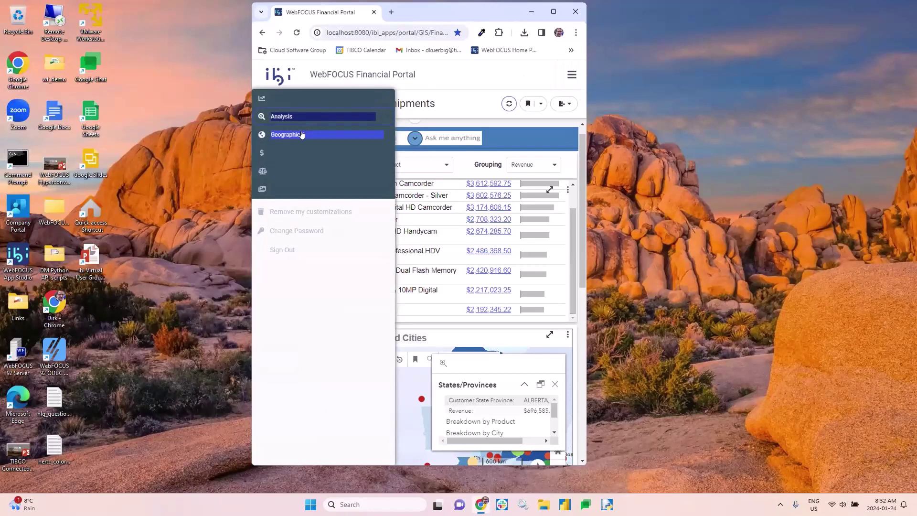
click(553, 11)
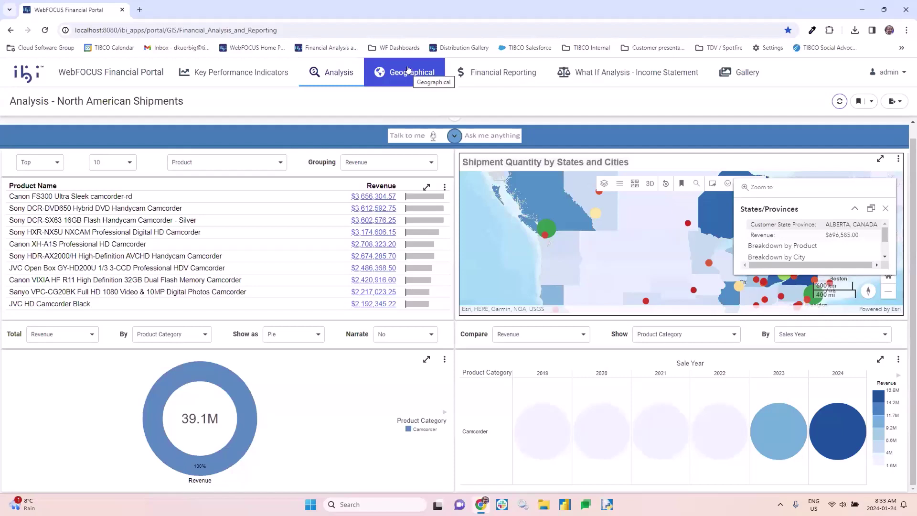
View the Geographical, Financial Reporting and Key Performance Indicators pages, and return to the Analysis page
click(407, 71)
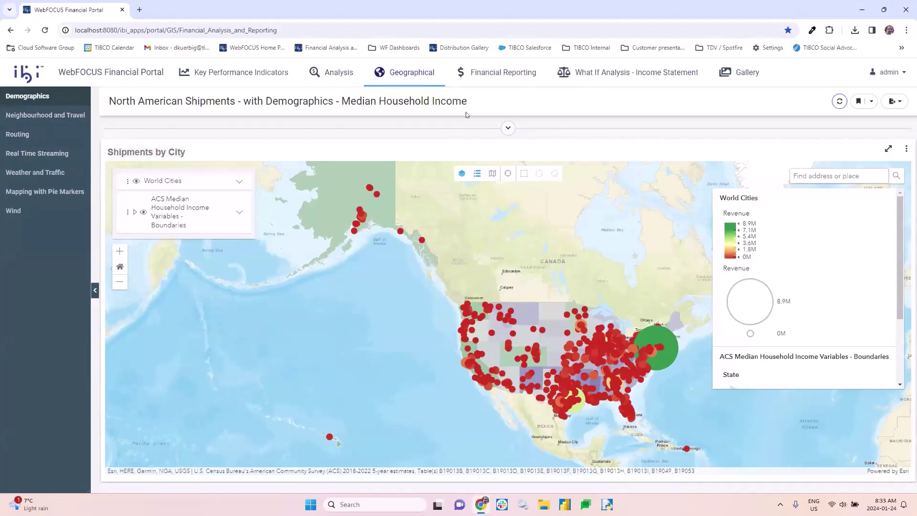
click(481, 74)
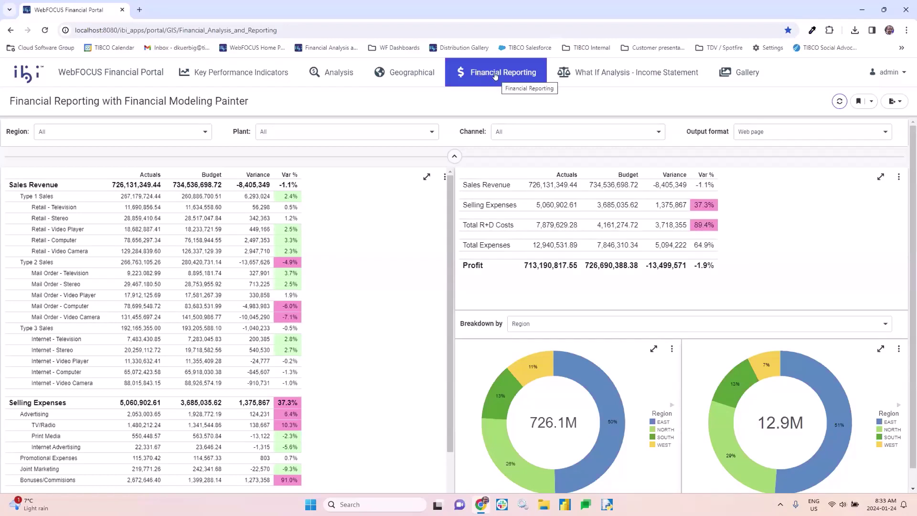
click(237, 72)
click(323, 74)
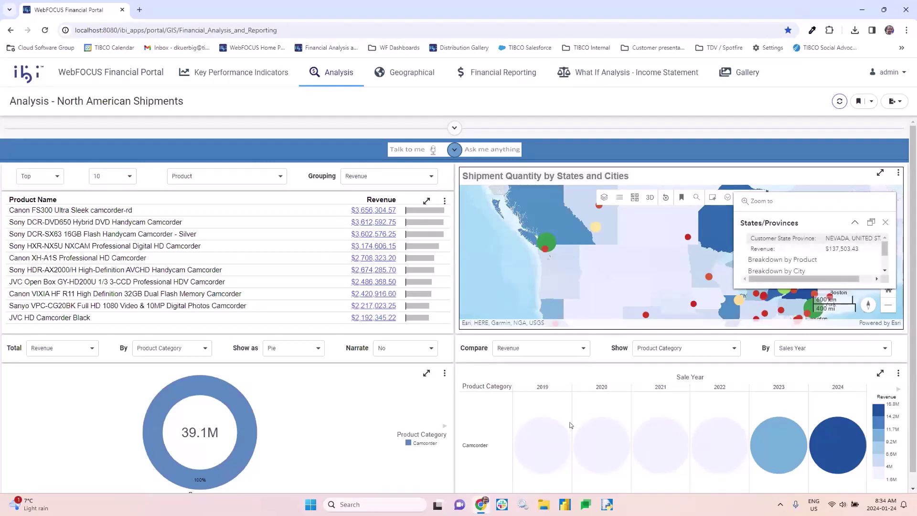
View the Trend by Month chart for the Sony DCR-DVD650 Hybrid DVD Handycam Camcorder and close it
click(363, 222)
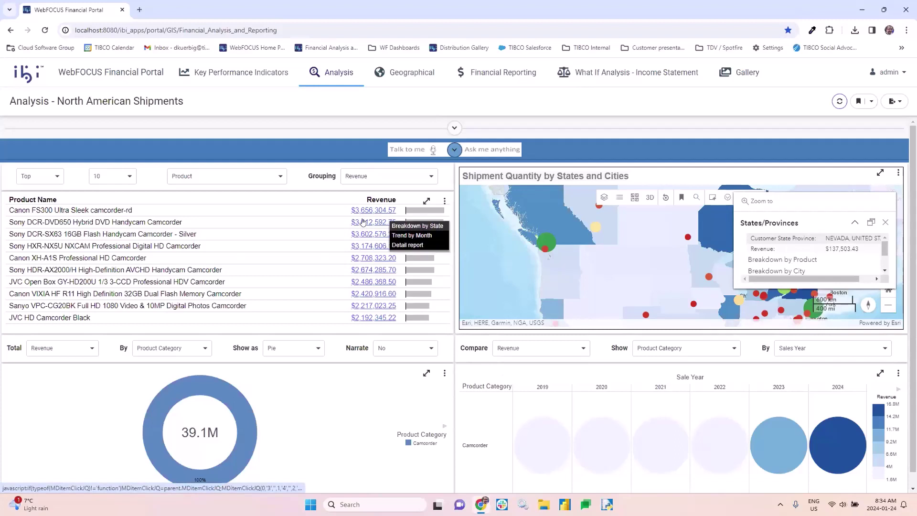
click(409, 235)
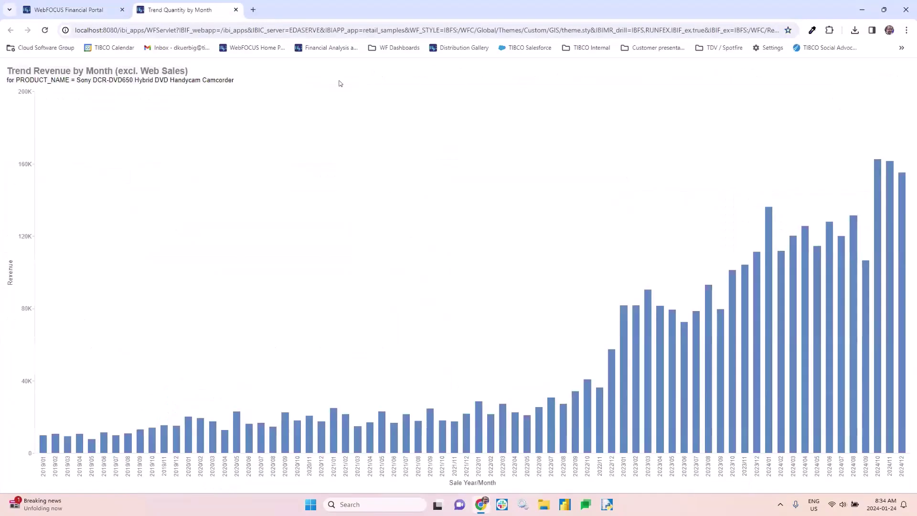
click(234, 10)
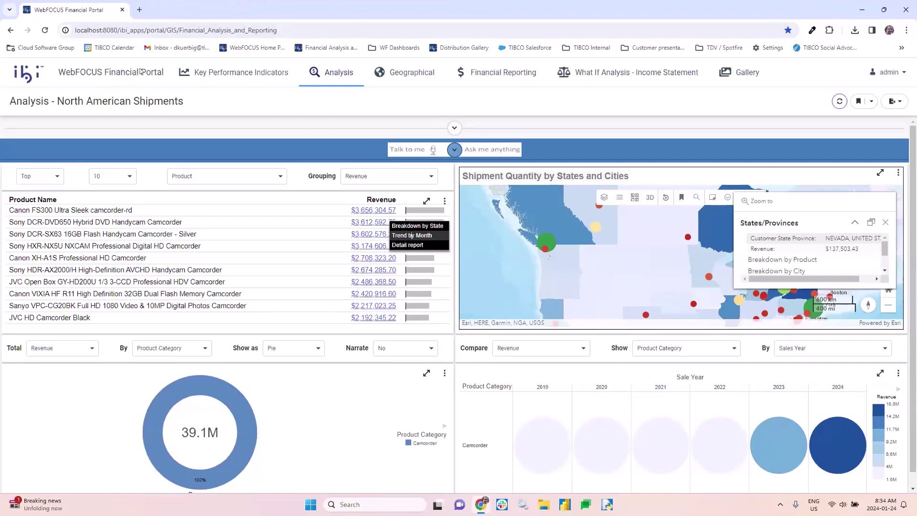
From the WebFOCUS Hub, start a new Assemble Visualizations page in Designer using the custom "4 panels Infoapps" template
click(261, 49)
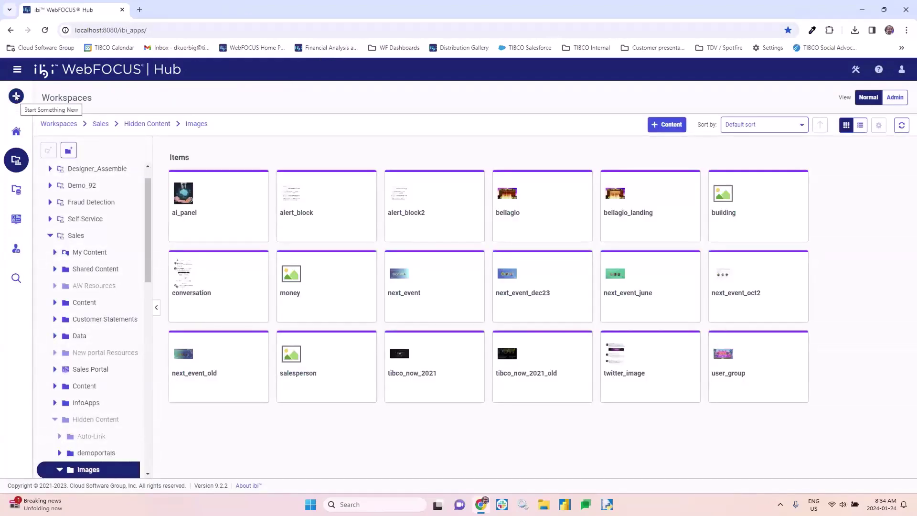
click(16, 96)
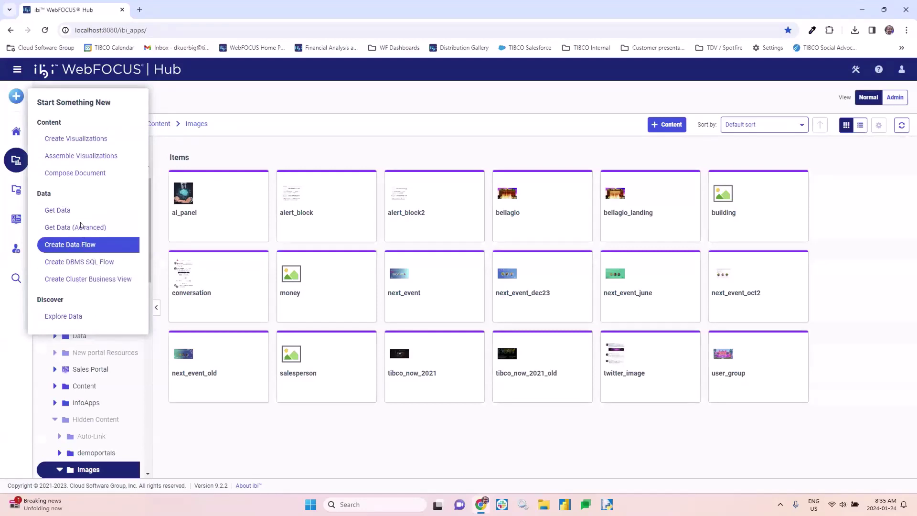
click(81, 156)
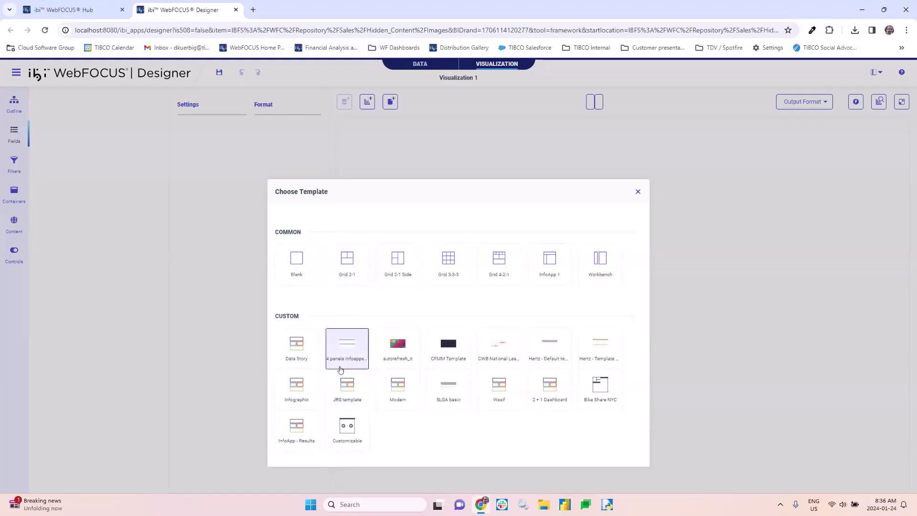
click(349, 344)
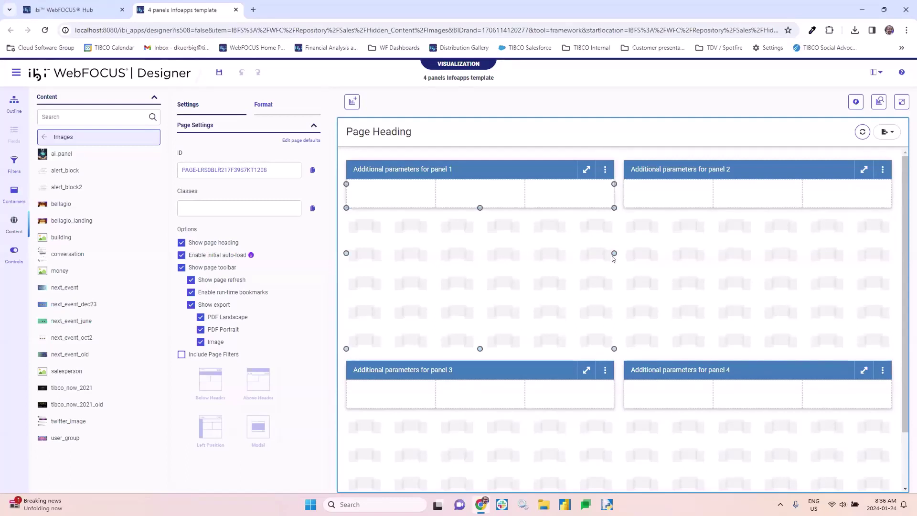
Try resizing the first panel's container, and examine the format options of the section and the whole page
mouse_move(613, 253)
mouse_down()
mouse_move(488, 246)
mouse_move(614, 238)
mouse_up()
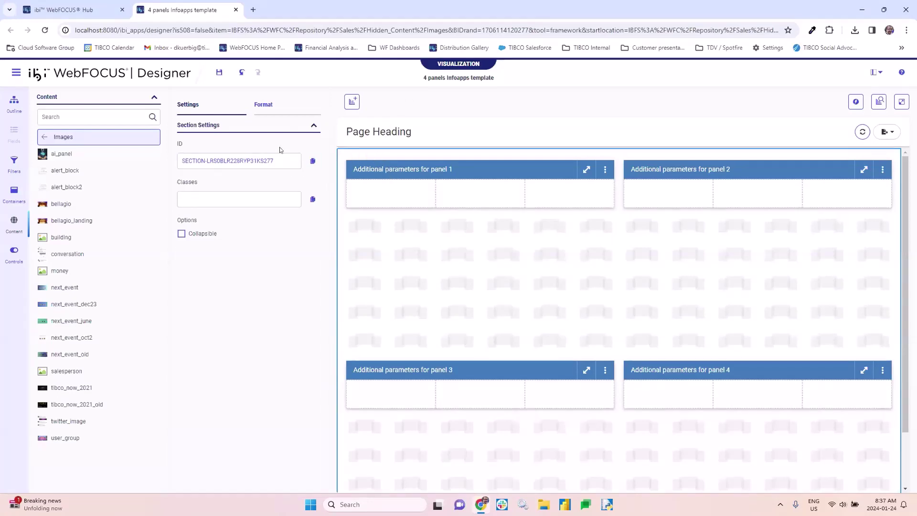
click(264, 104)
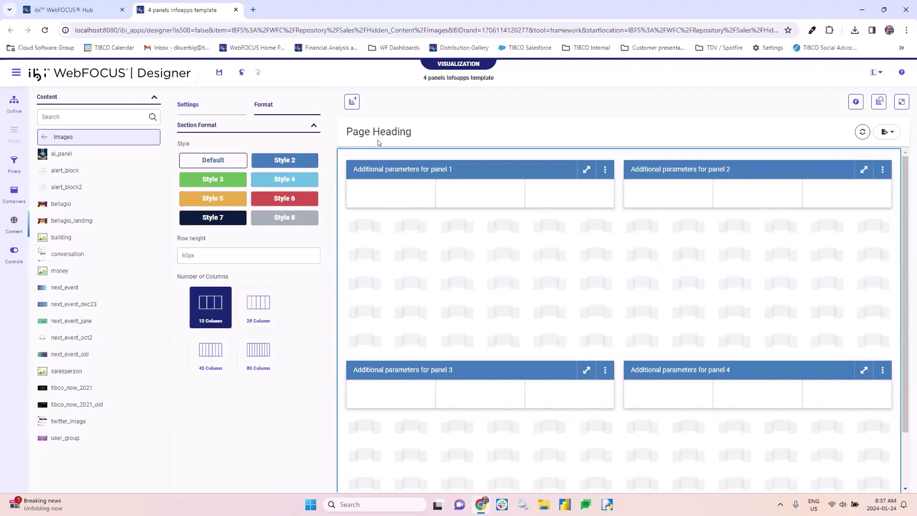
click(378, 182)
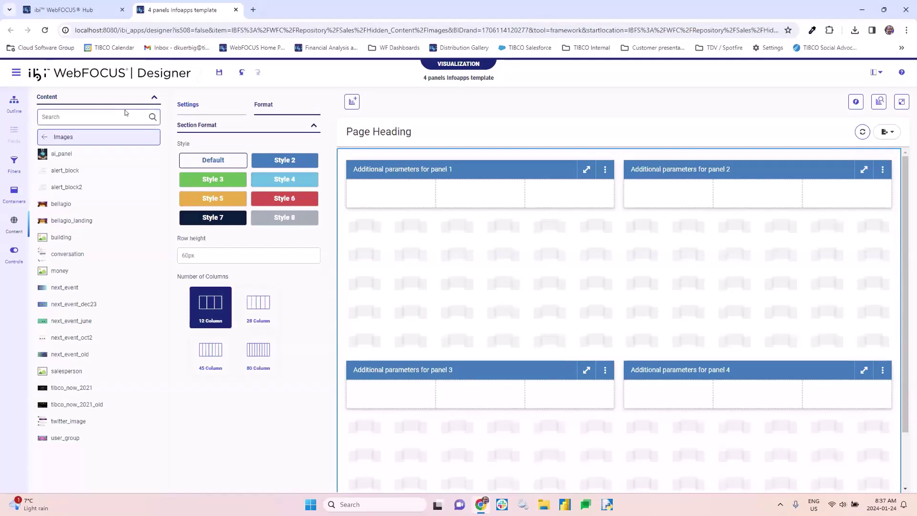
click(338, 125)
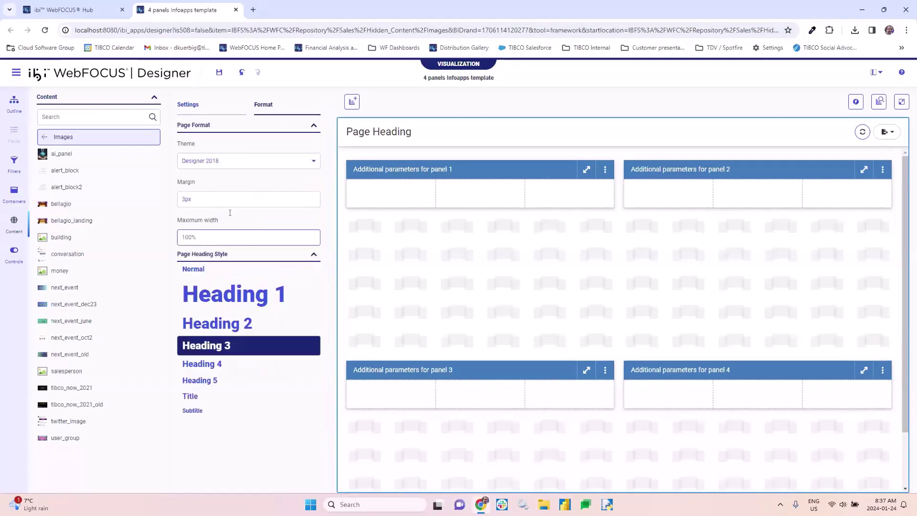
Examine the page settings and the parameter cells under the panel 1 and panel 2 headings, including a cell's row and format options
click(192, 105)
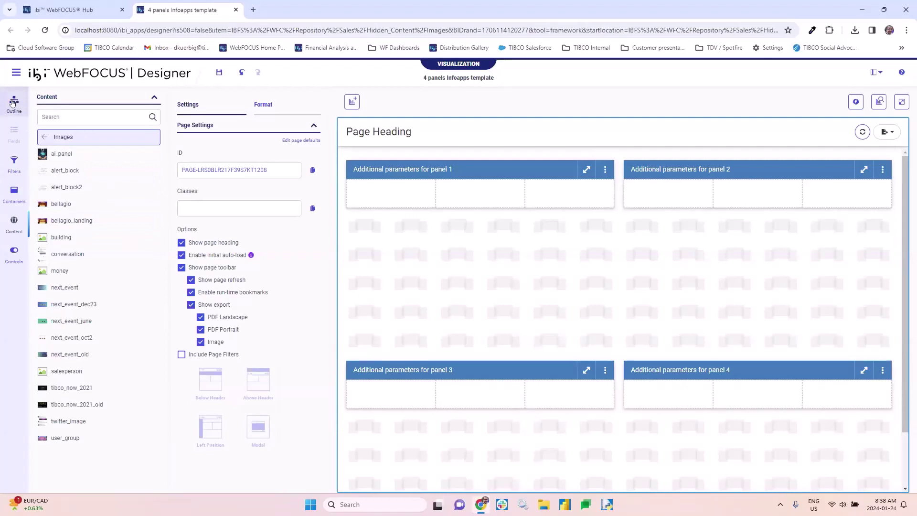
drag(19, 118, 454, 203)
click(449, 209)
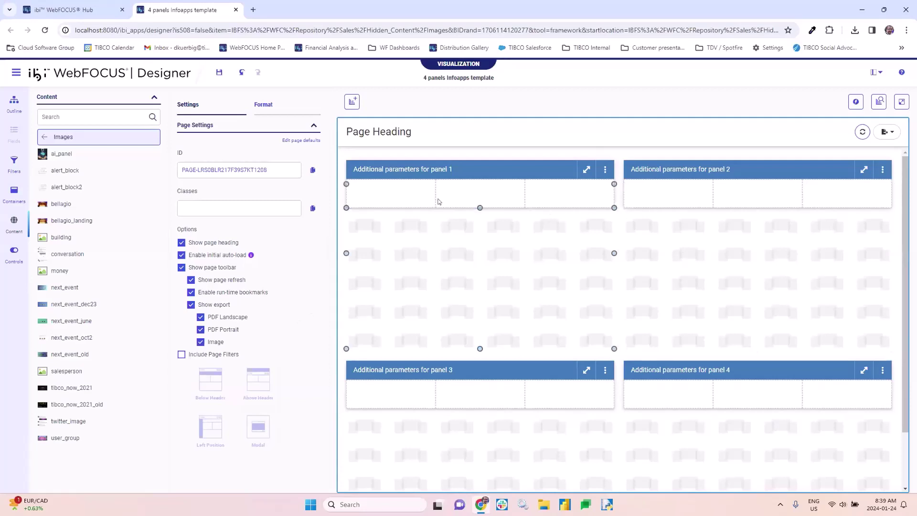
click(664, 197)
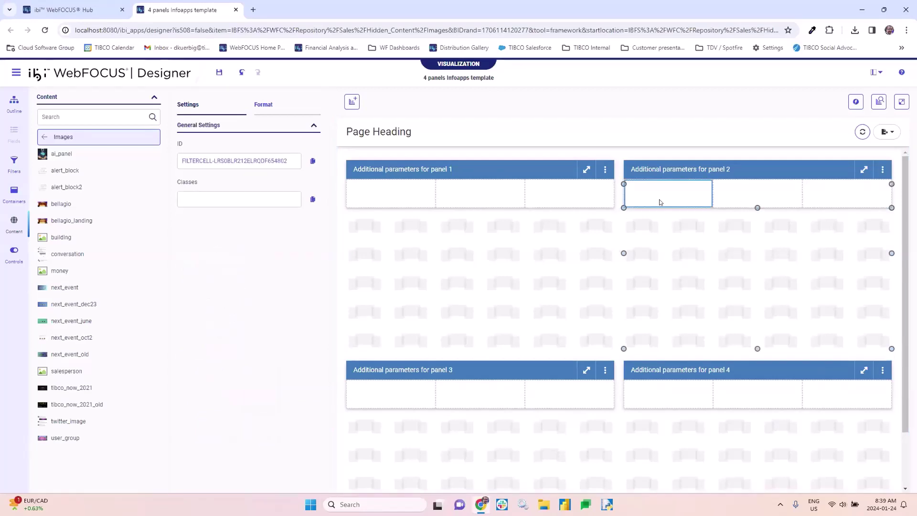
right_click(660, 197)
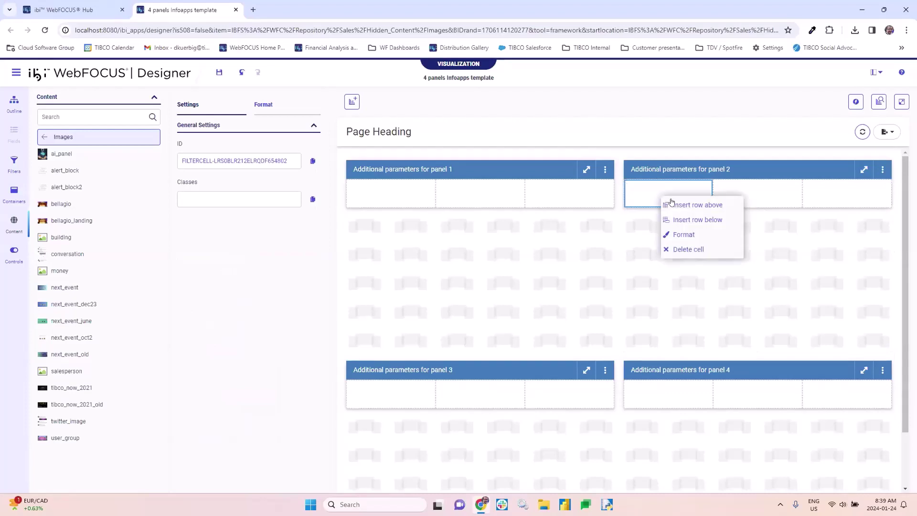
click(859, 192)
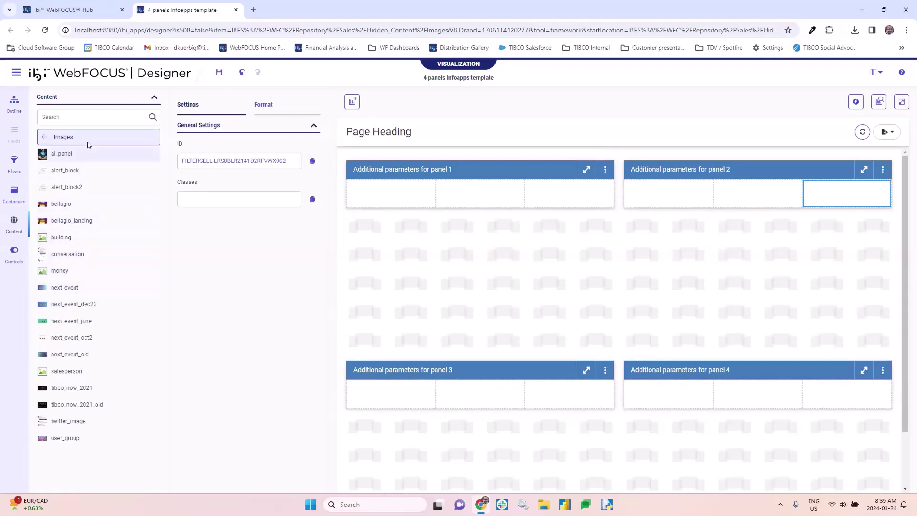
From the Designer_Assemble folder, place "1 Ranking report" in the first panel and "2 Chart Quantity by Category" in the third panel
click(42, 137)
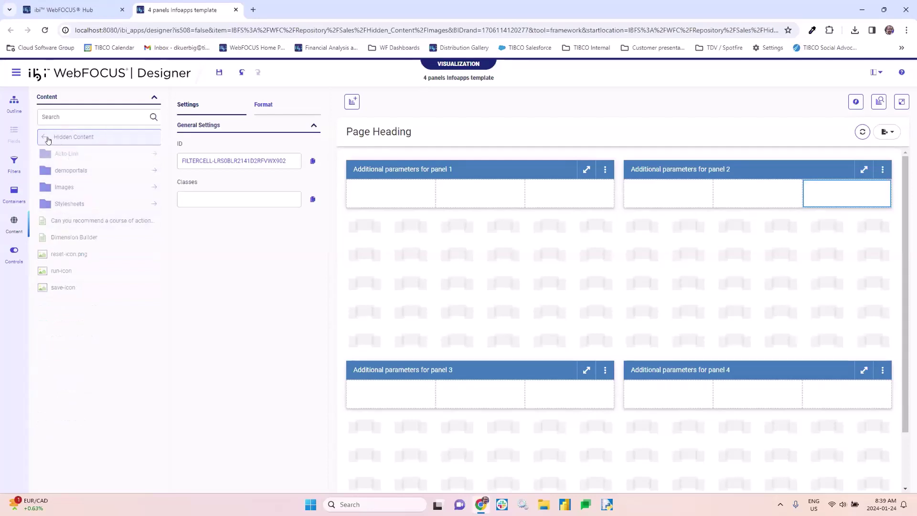
click(43, 137)
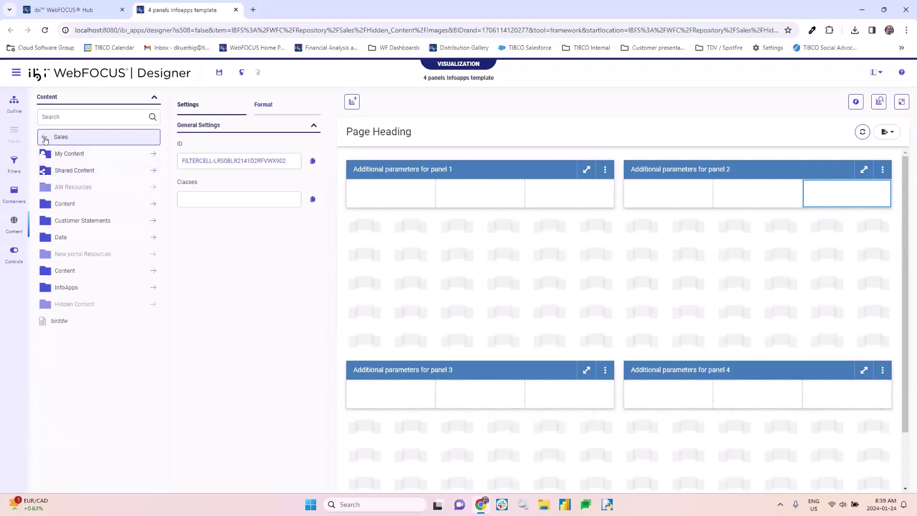
click(42, 136)
click(76, 153)
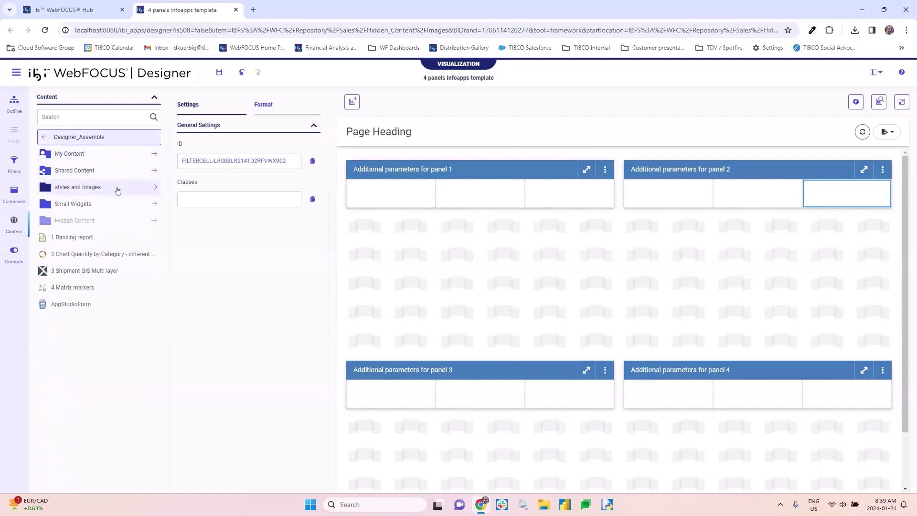
drag(75, 237, 354, 234)
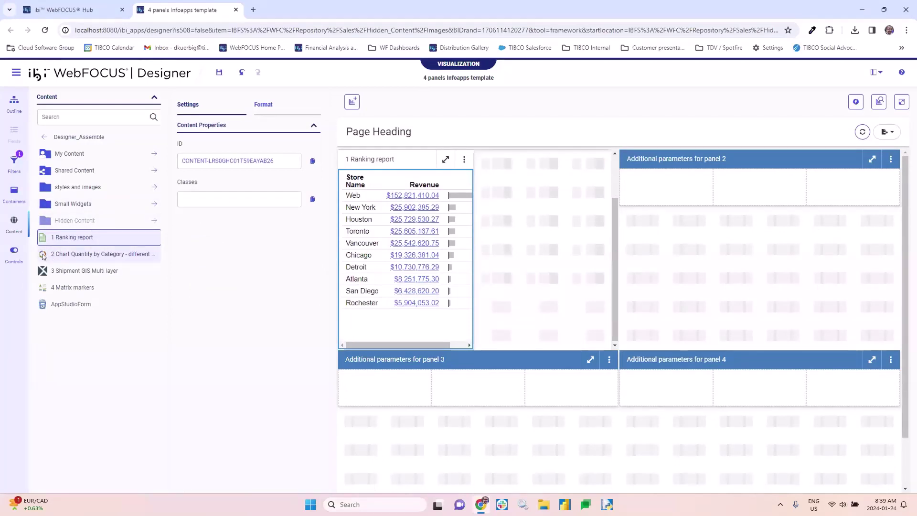
drag(42, 256, 341, 432)
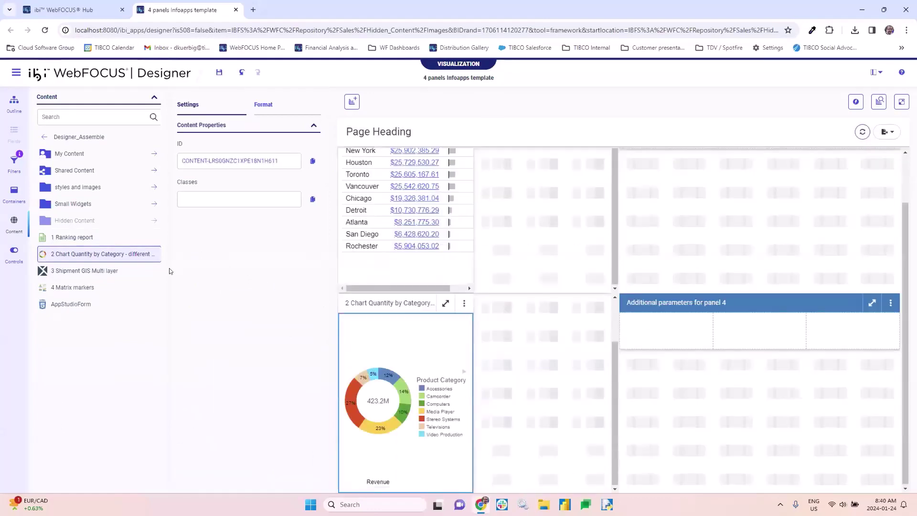
Examine panel 2's container, filter bar and cells in the page outline and on the canvas
scroll(684, 244, up, 2)
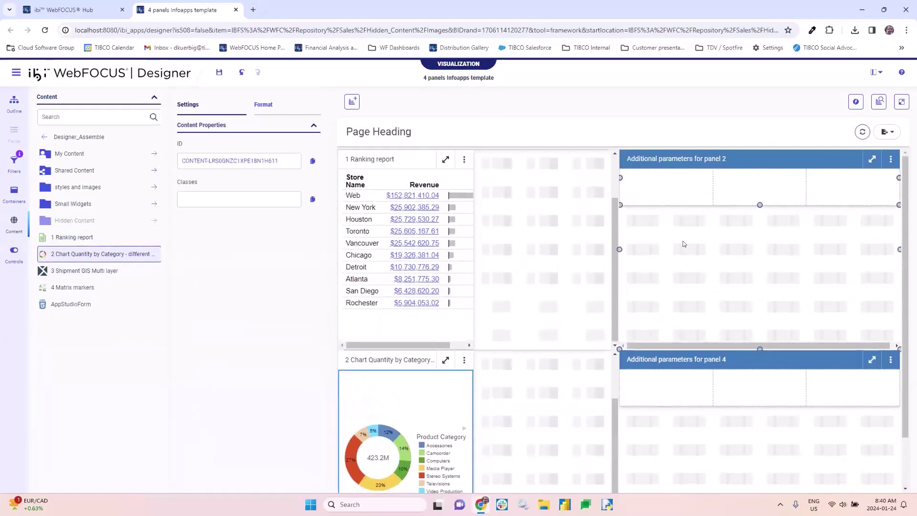
click(689, 159)
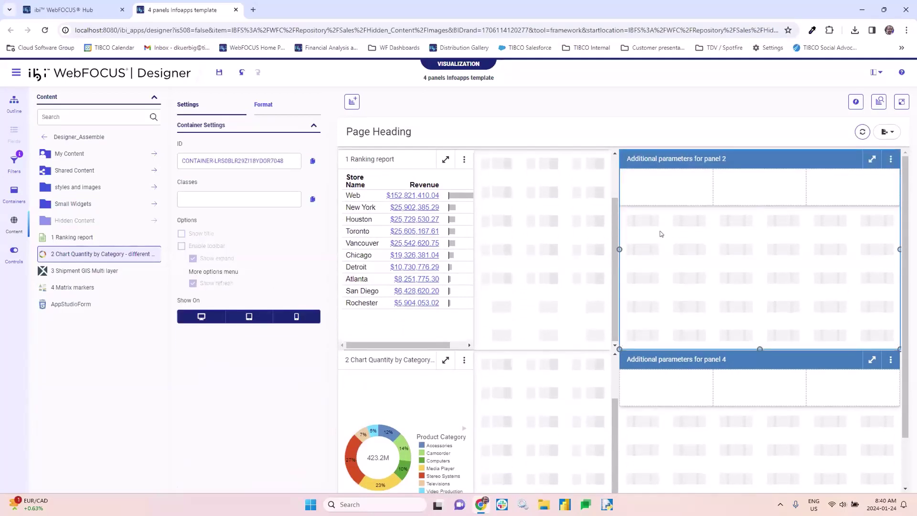
click(533, 159)
click(14, 102)
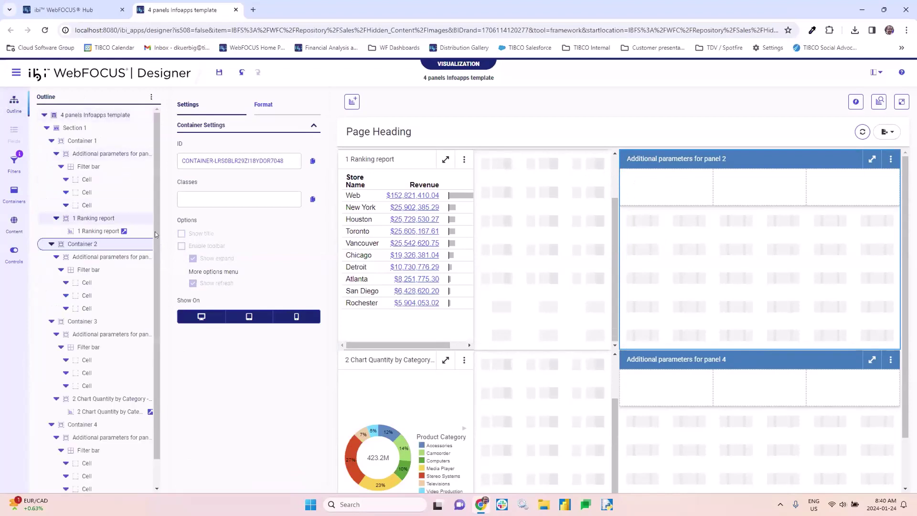
click(88, 270)
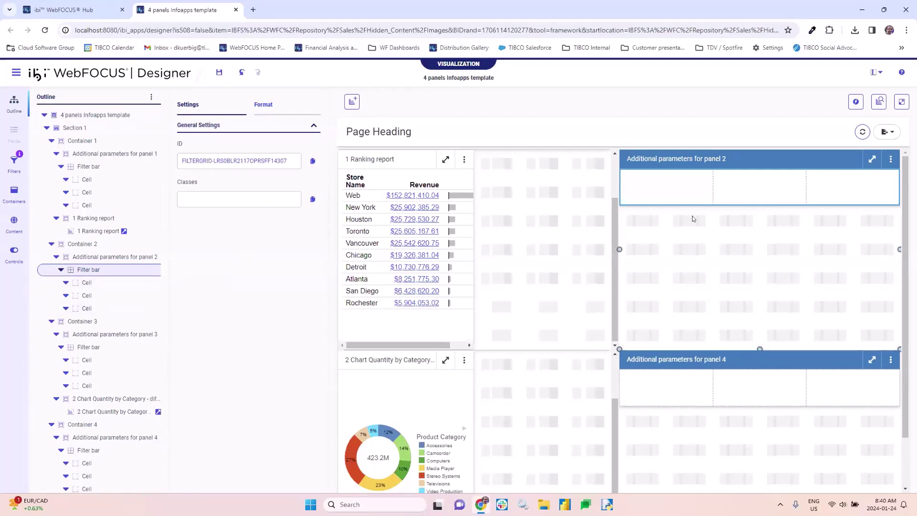
right_click(697, 192)
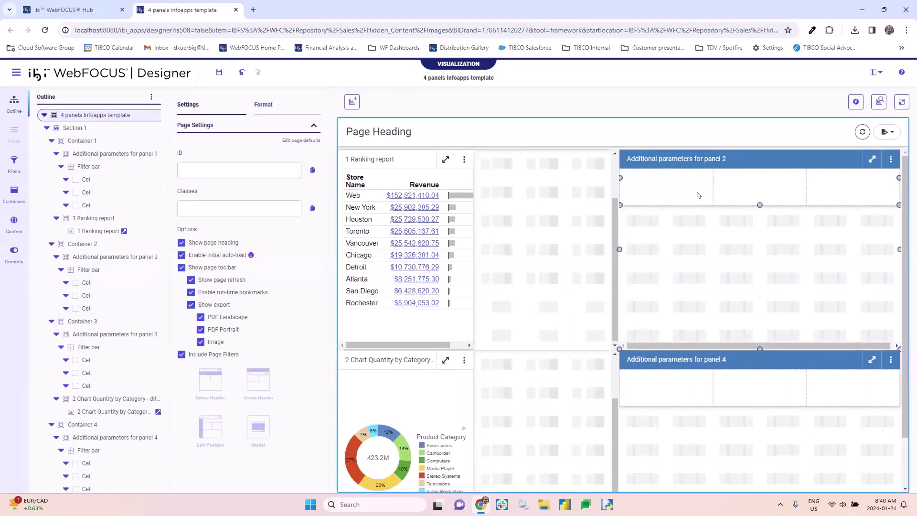
click(681, 202)
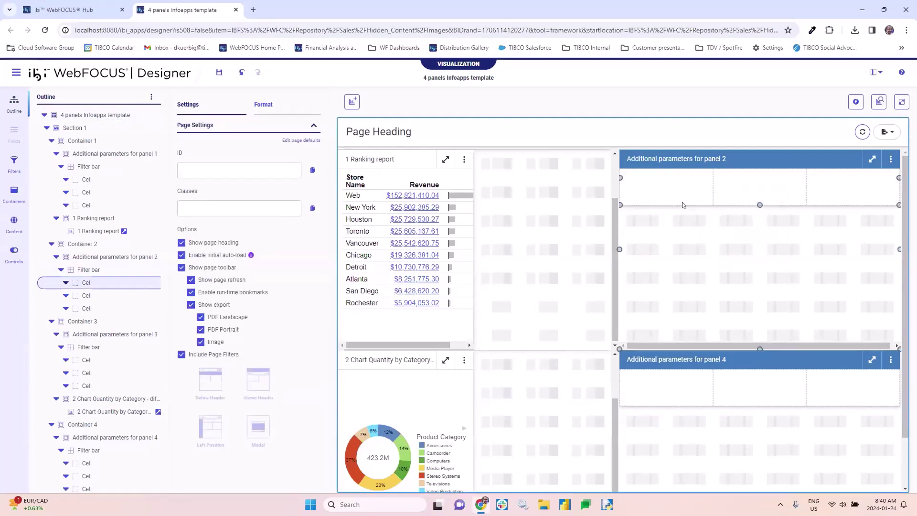
right_click(689, 188)
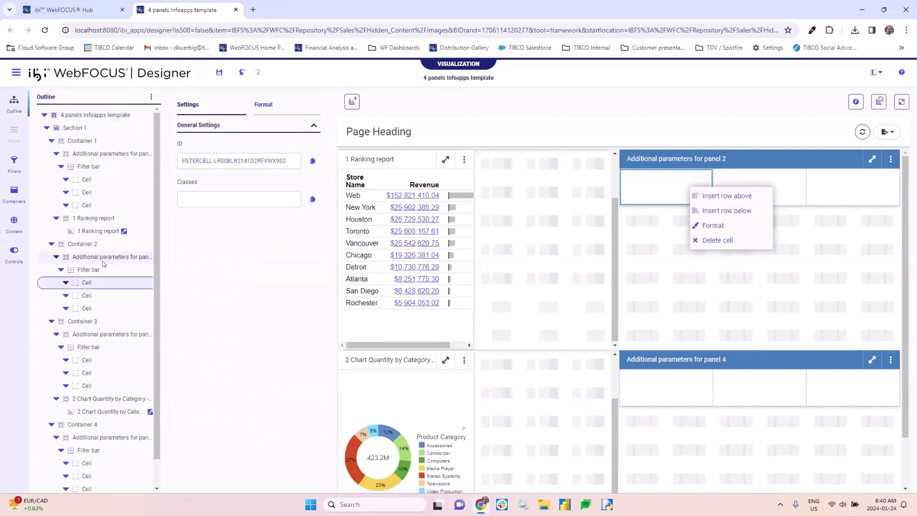
click(89, 270)
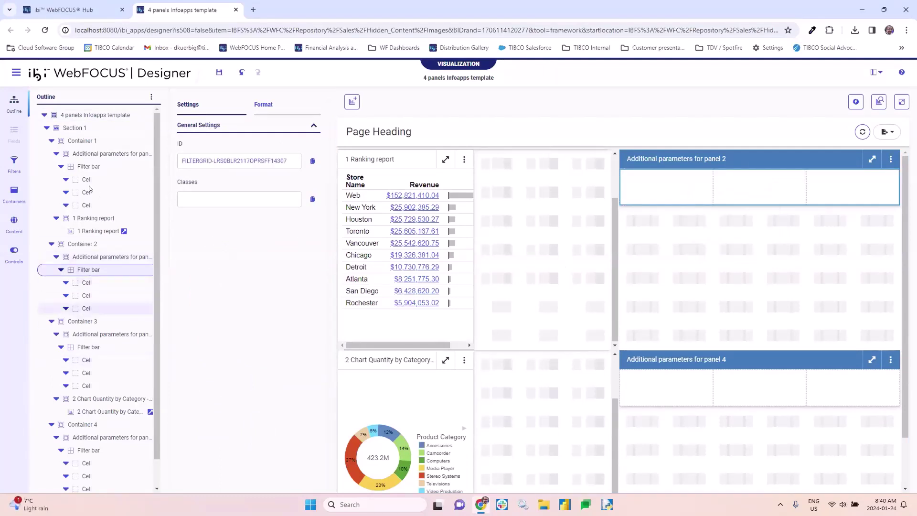
Place "3 Shipment GIS Multi layer" in the second panel and "4 Matrix markers" in the fourth panel
click(14, 220)
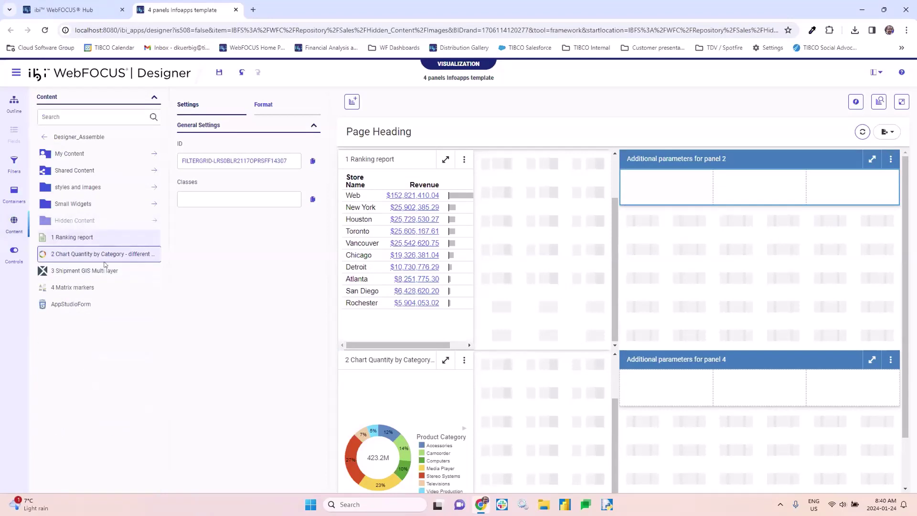
drag(89, 271, 628, 212)
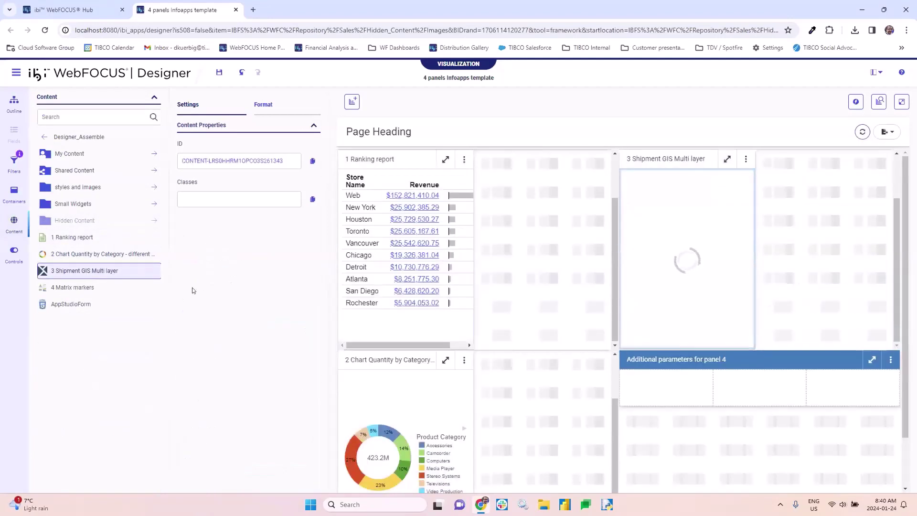
drag(67, 287, 632, 423)
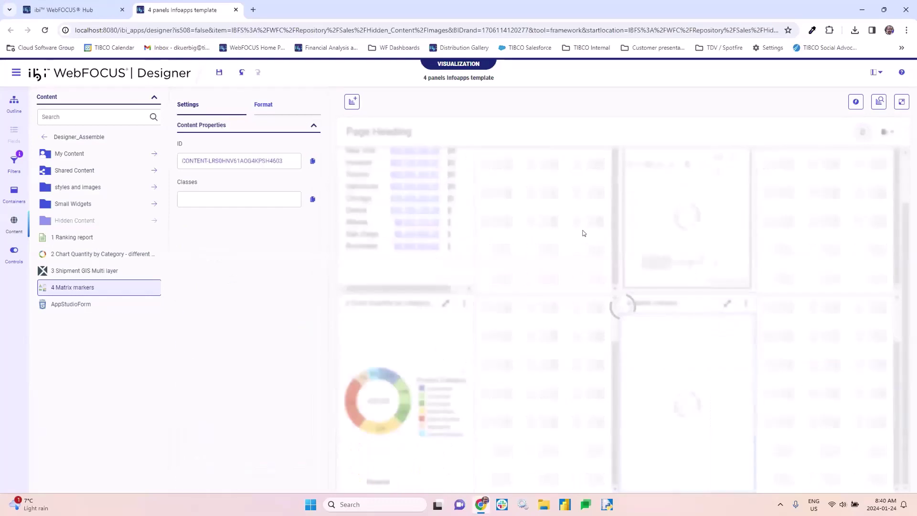
scroll(570, 213, up, 1)
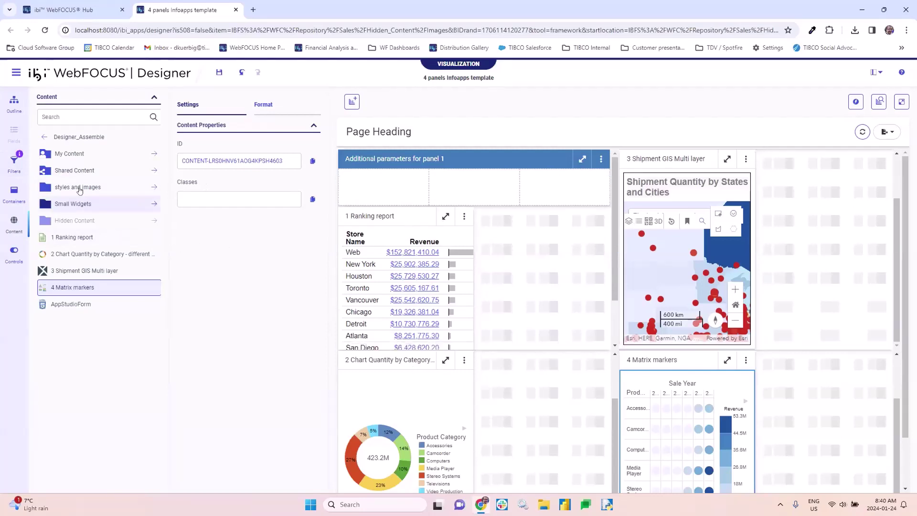
Review the available page filters, examining the Product Name filter's control settings, parent relationship and content bindings
click(14, 160)
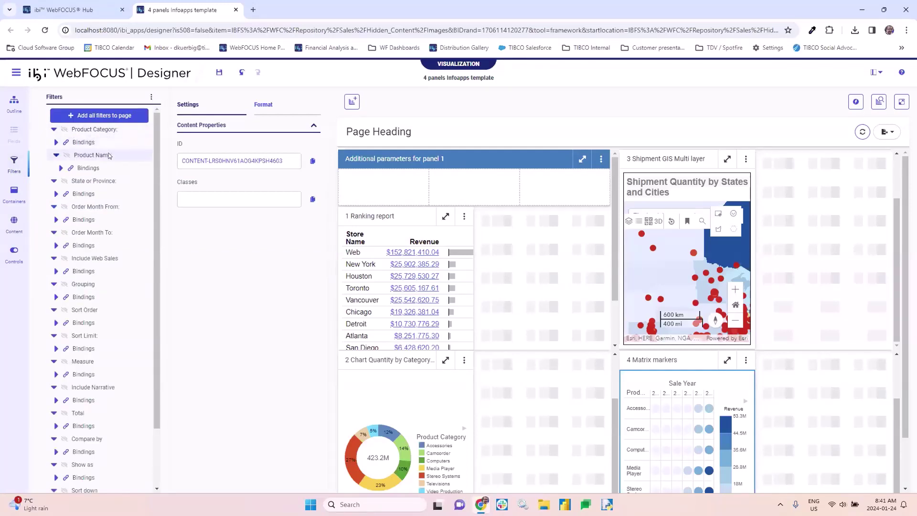
click(80, 158)
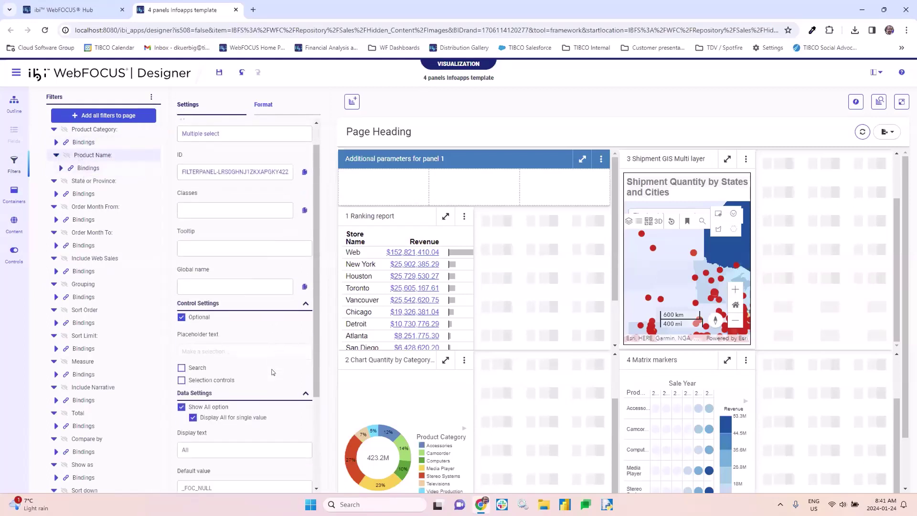
scroll(272, 372, down, 3)
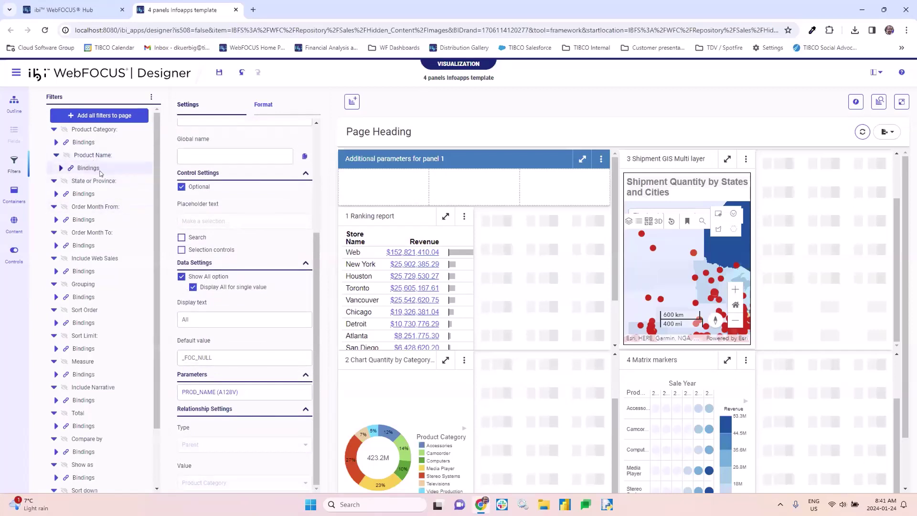
click(61, 168)
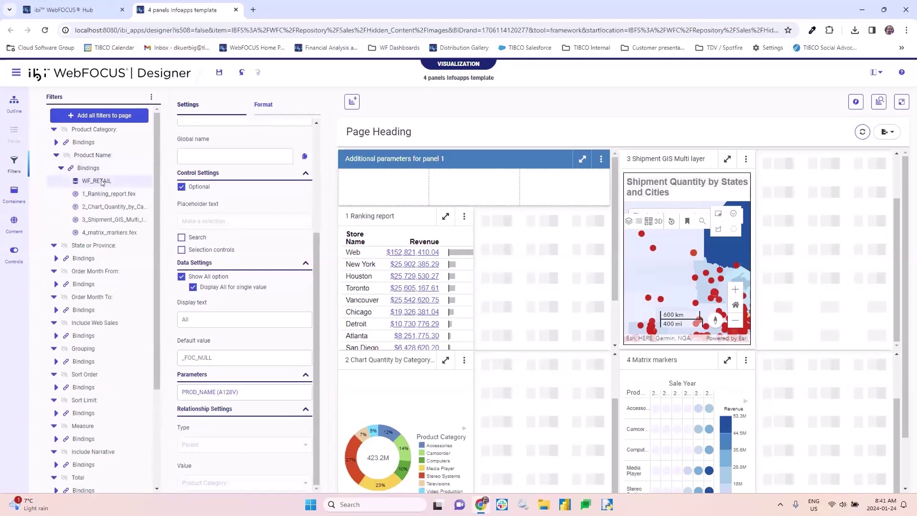
scroll(256, 328, up, 3)
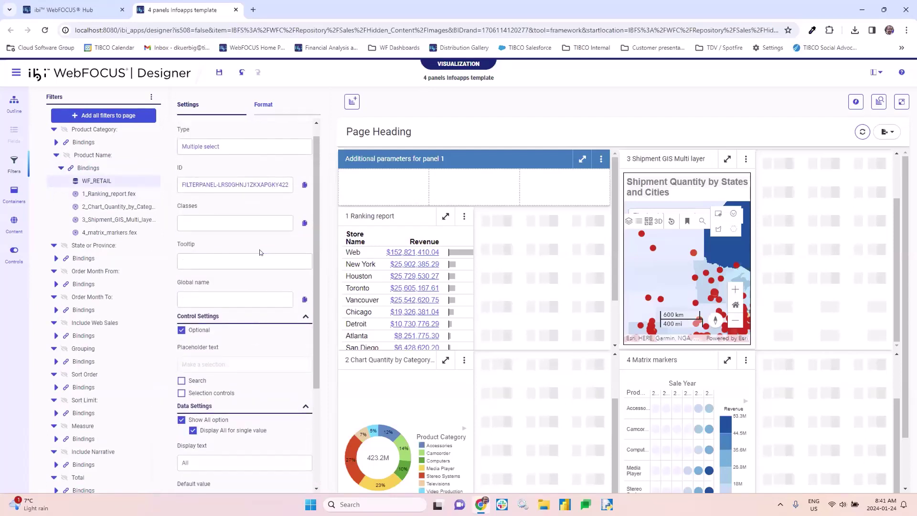
scroll(234, 163, up, 2)
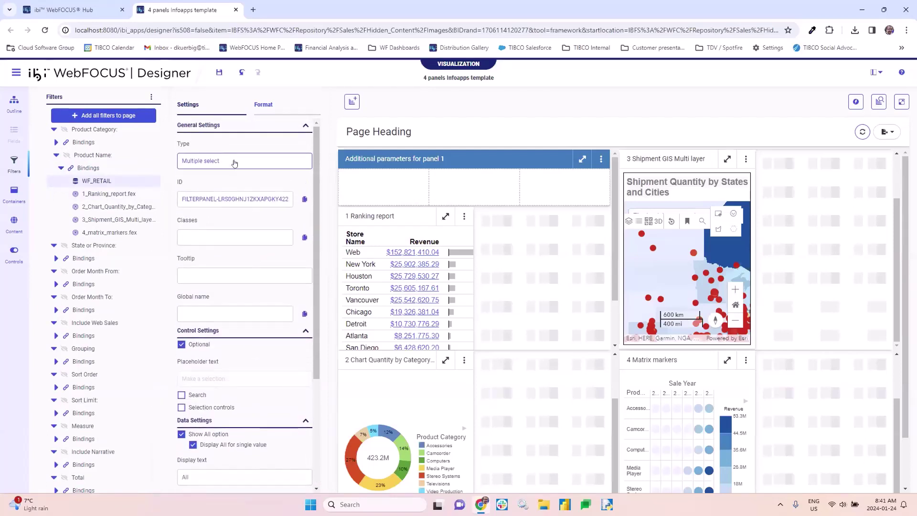
click(55, 155)
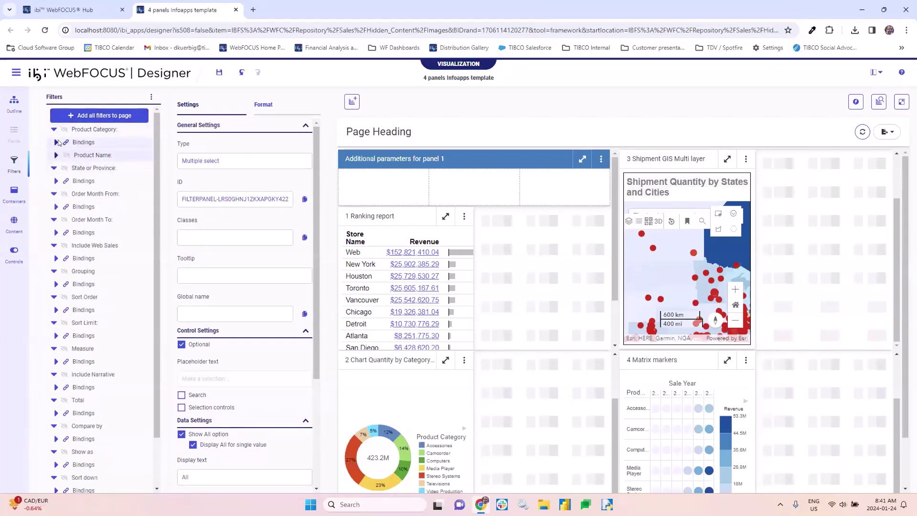
click(54, 167)
click(54, 181)
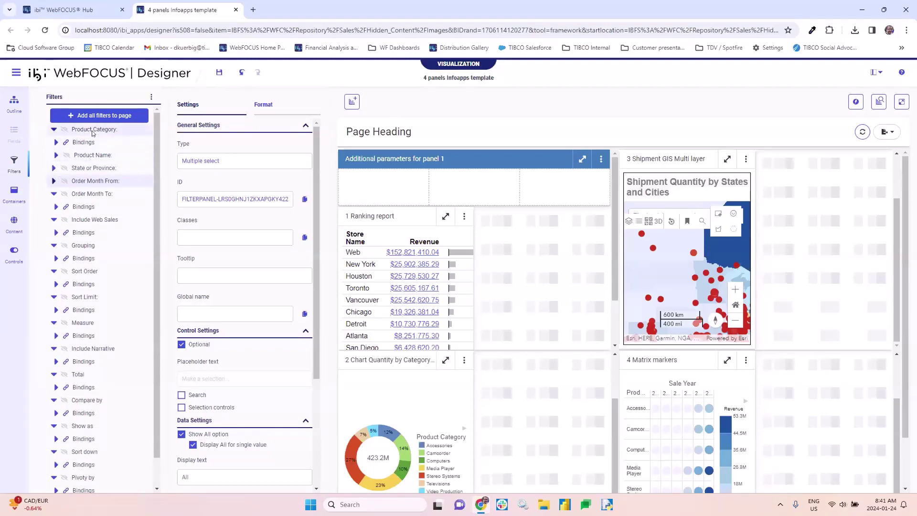
click(55, 155)
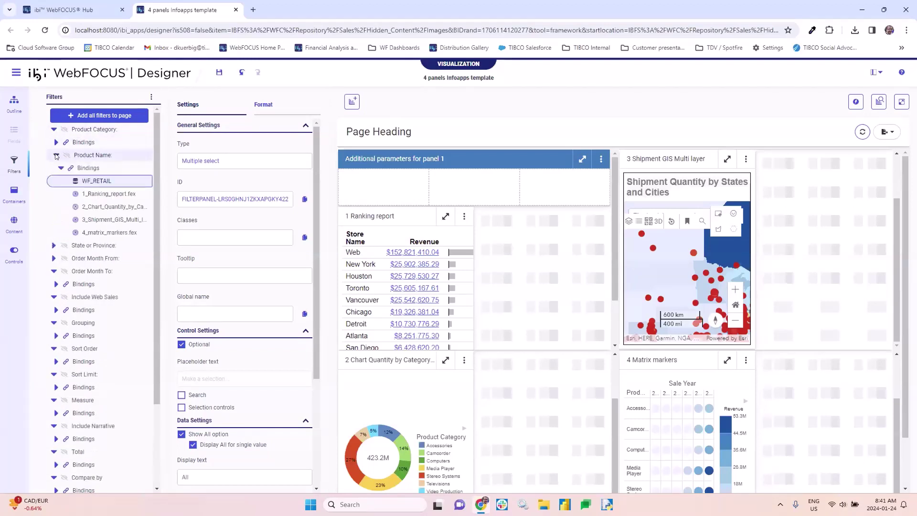
click(56, 155)
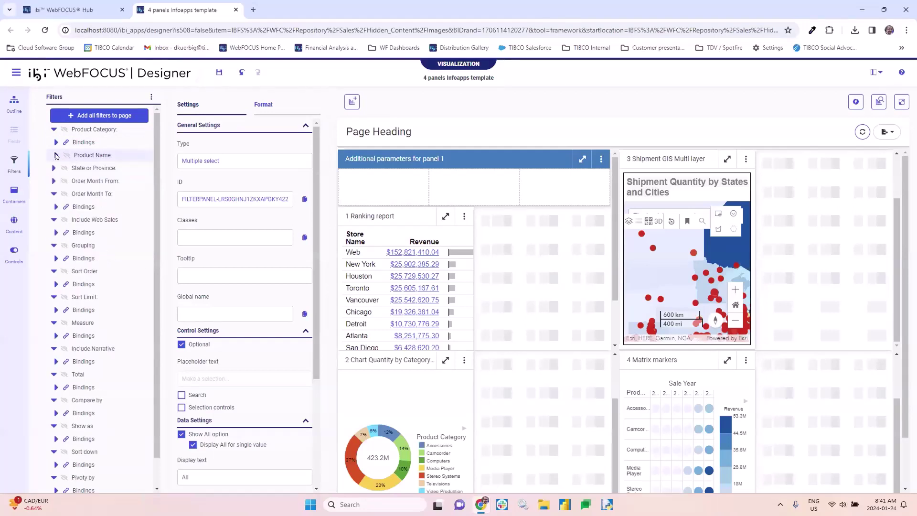
Add all filters to the page and move Sort Order, Sort Limit, Measure and Grouping into panel 1's additional parameters
click(72, 117)
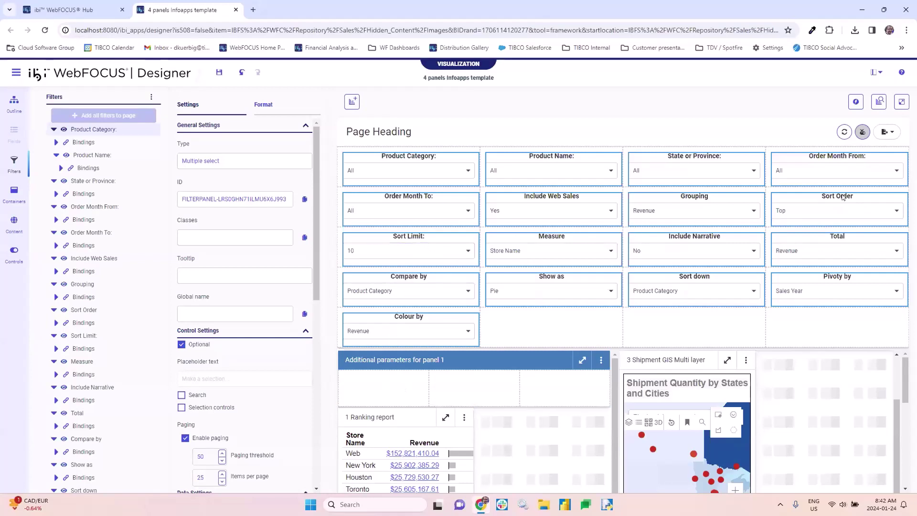
drag(841, 197, 395, 381)
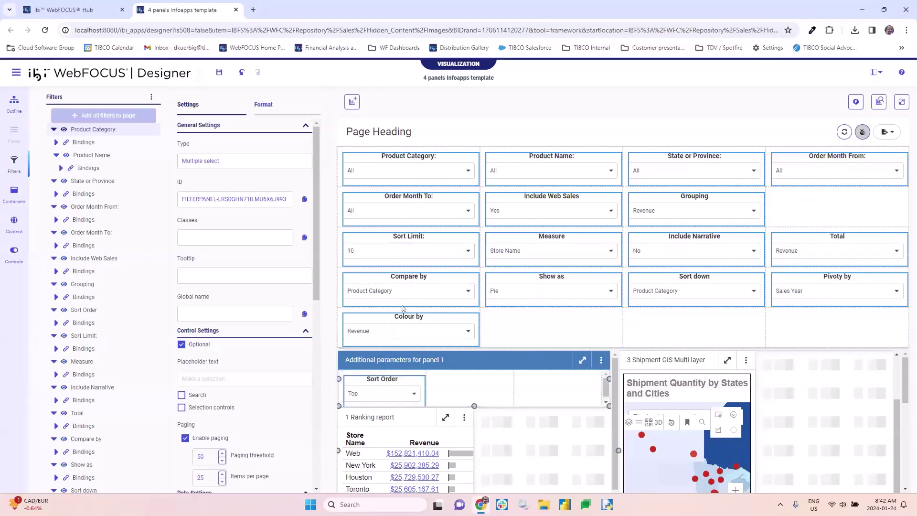
drag(394, 238, 423, 394)
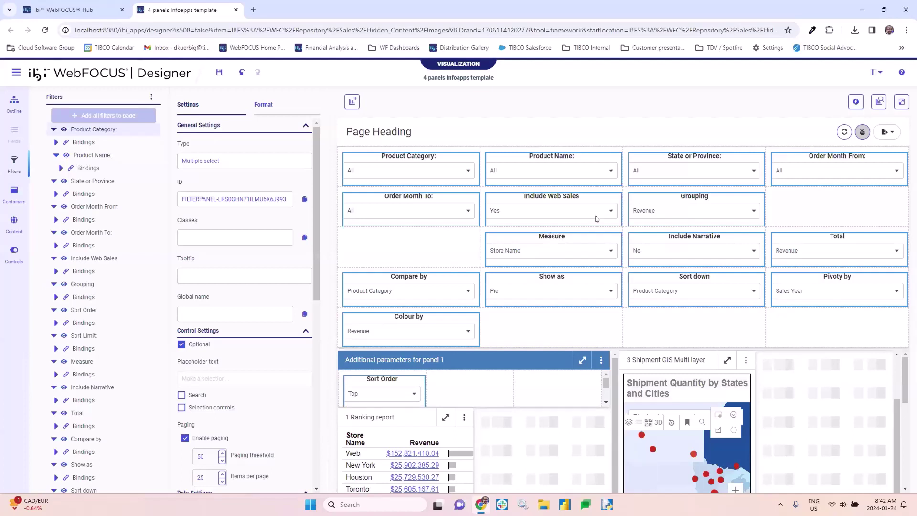
drag(540, 235, 449, 385)
drag(666, 200, 541, 388)
Move the Total and Compare by filters from the page filter bar into panel 3's additional parameters
scroll(811, 391, up, 1)
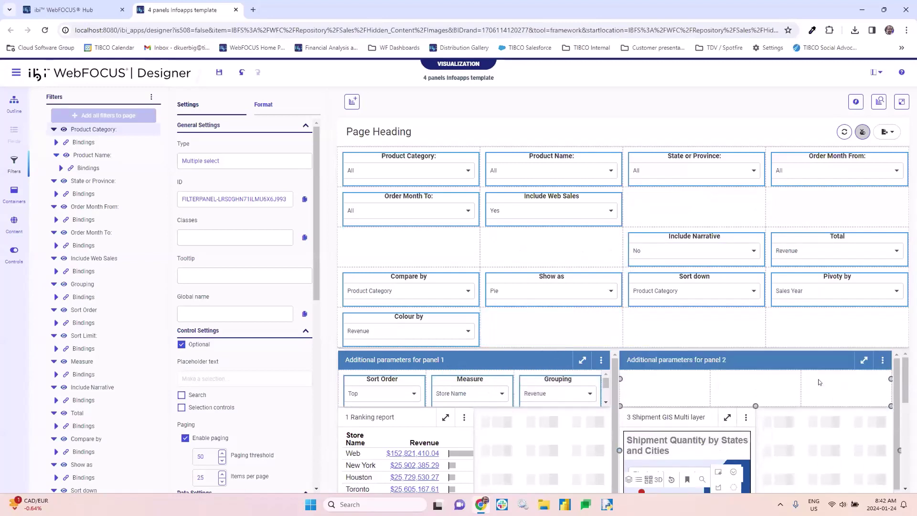
scroll(592, 402, down, 5)
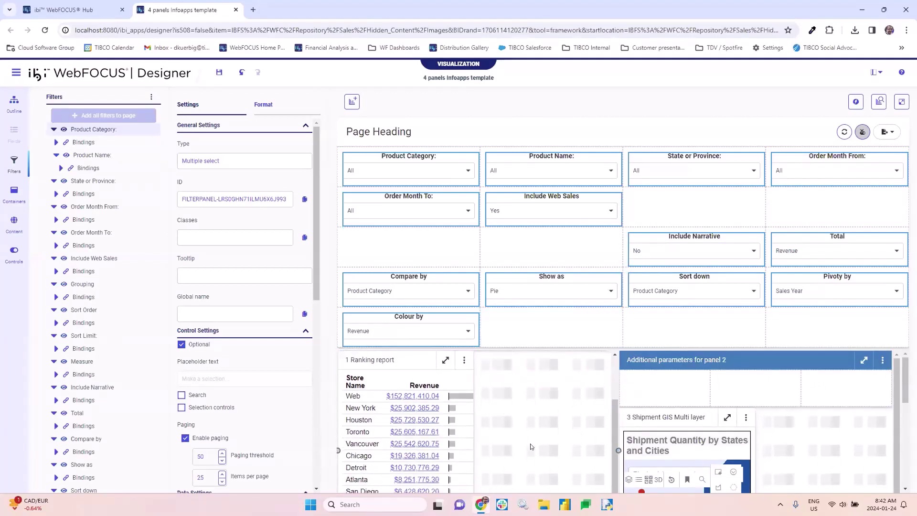
scroll(544, 432, up, 1)
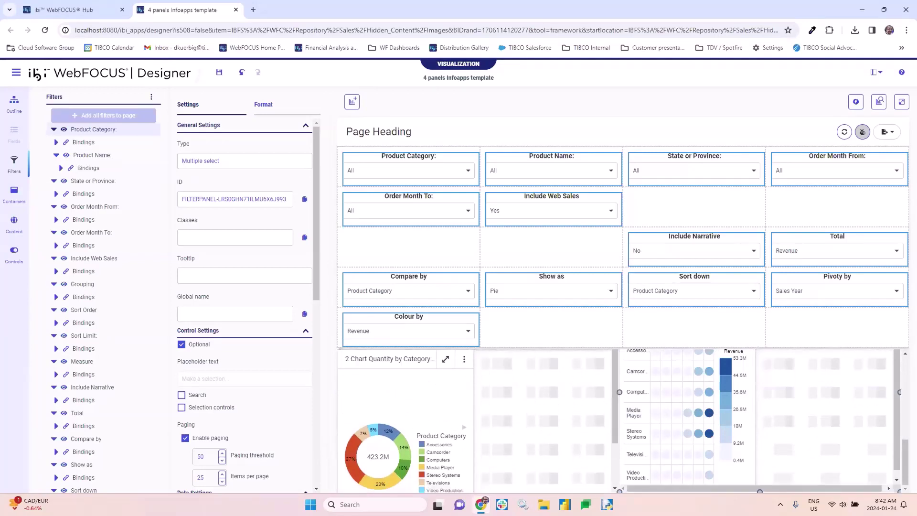
scroll(688, 420, up, 2)
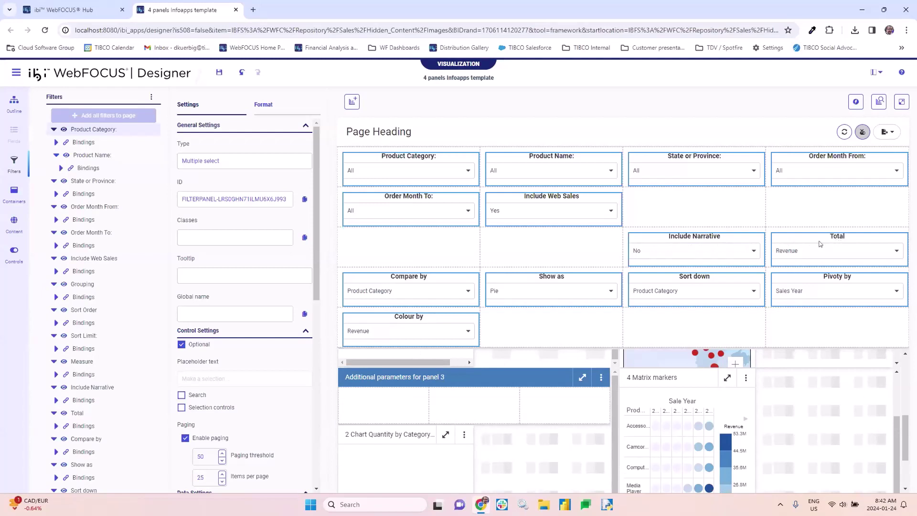
drag(819, 244, 386, 410)
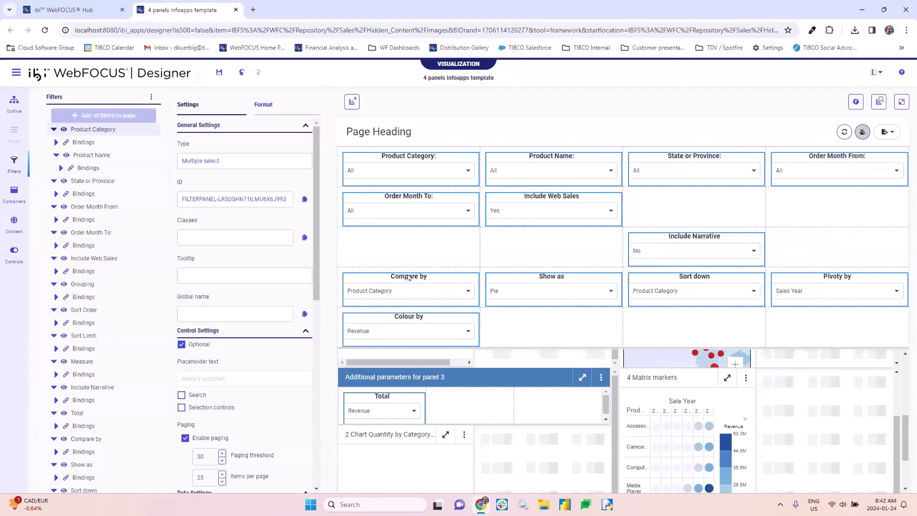
drag(408, 277, 458, 409)
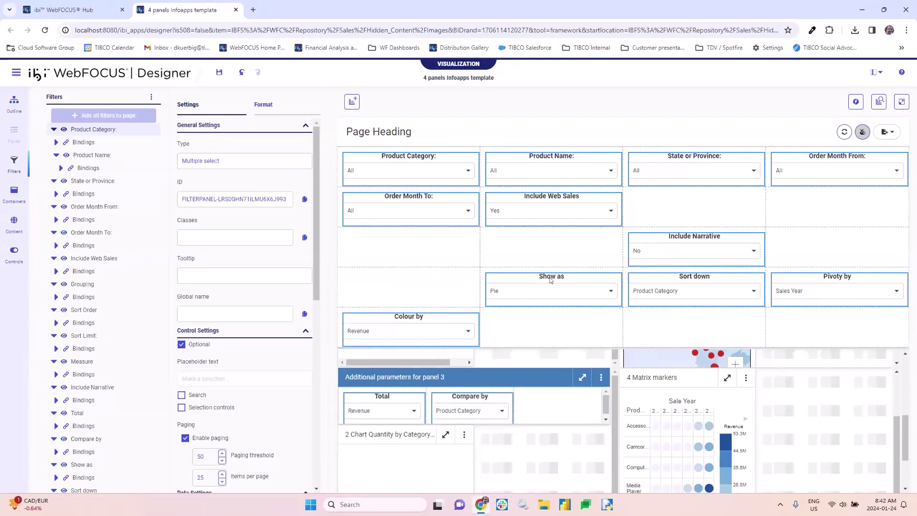
Set panel 3's filter bar to a 4 column grid and move the Show as and Include Narrative filters into its empty cells
click(531, 409)
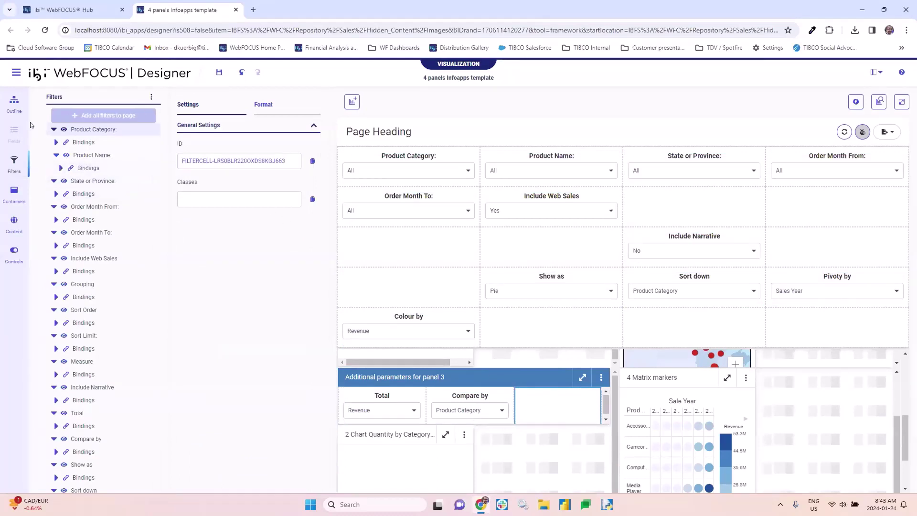
click(14, 102)
scroll(150, 351, down, 5)
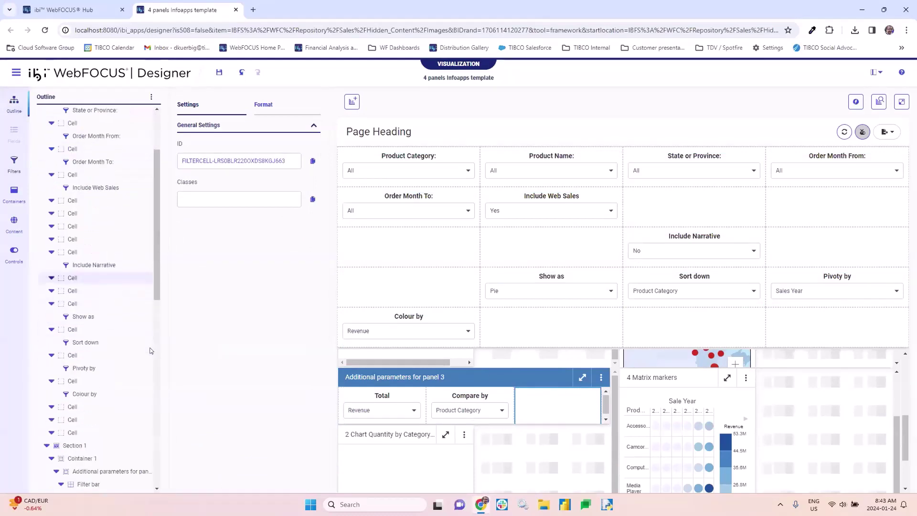
scroll(150, 351, down, 4)
scroll(150, 350, up, 5)
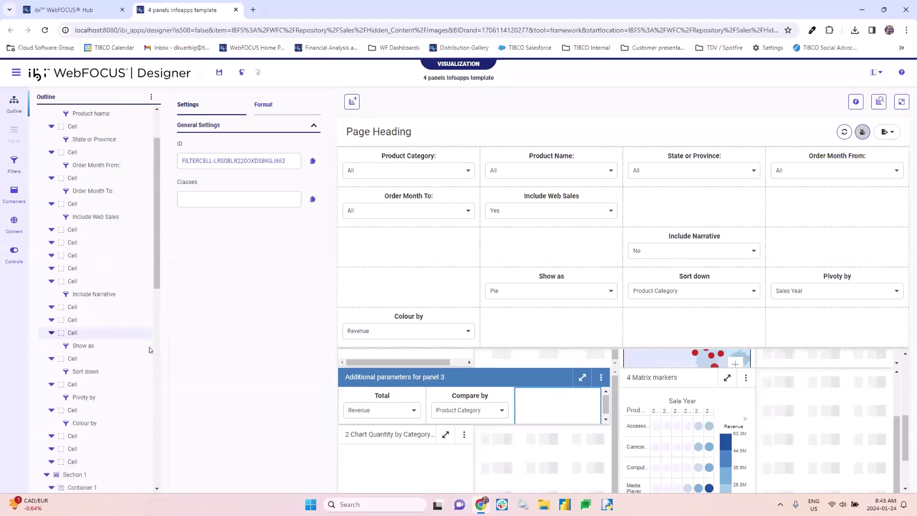
scroll(149, 348, down, 10)
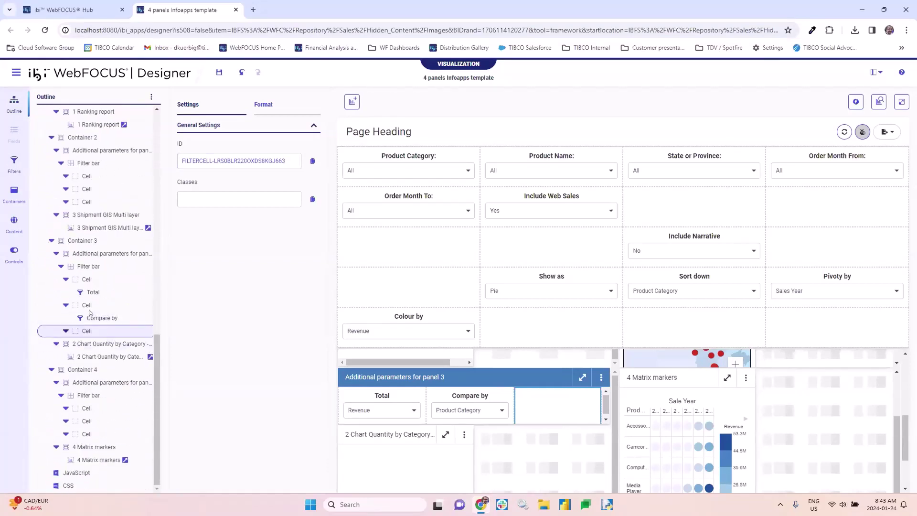
click(89, 266)
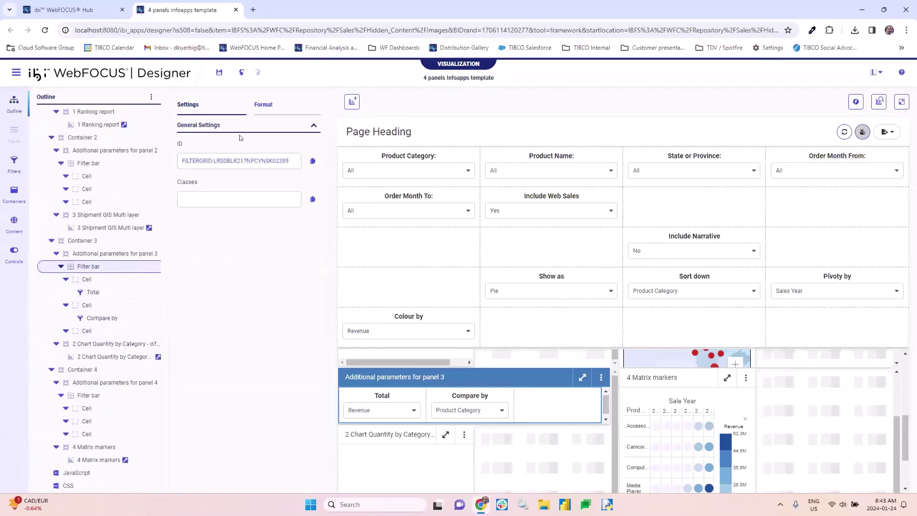
click(270, 106)
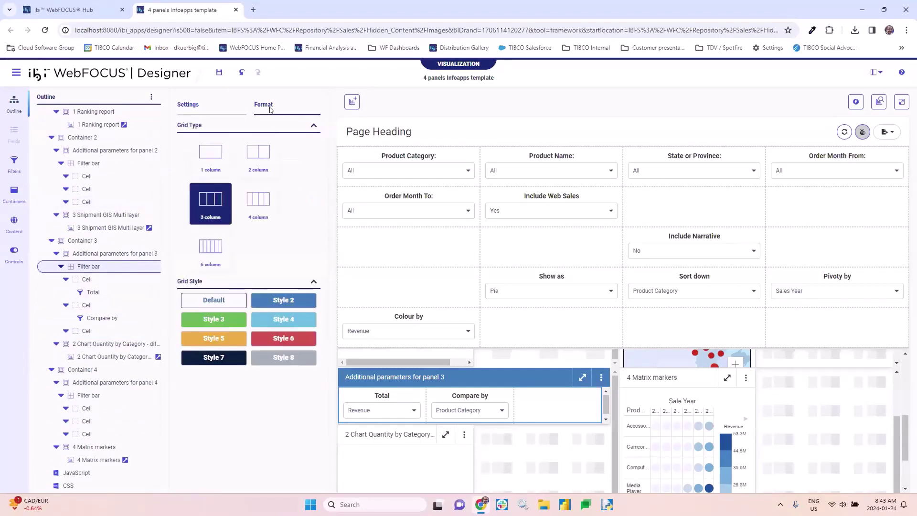
click(257, 203)
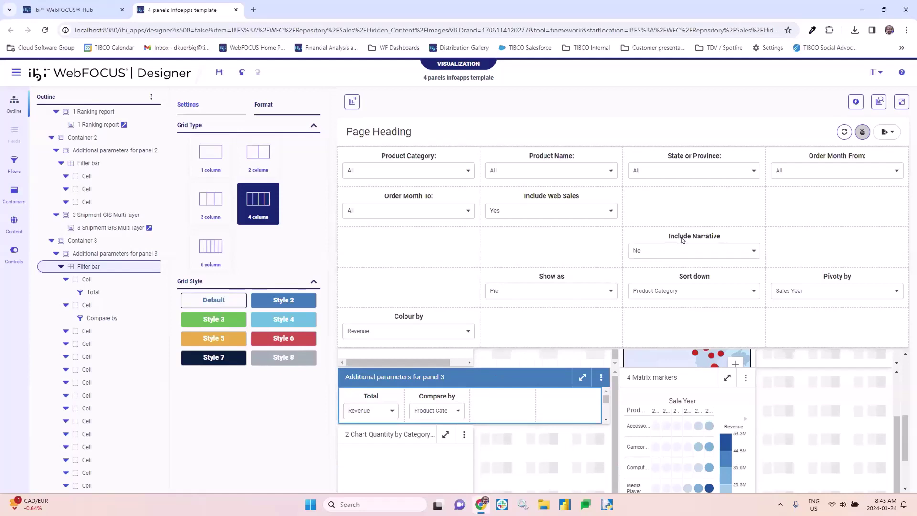
drag(536, 277, 480, 406)
drag(688, 234, 568, 408)
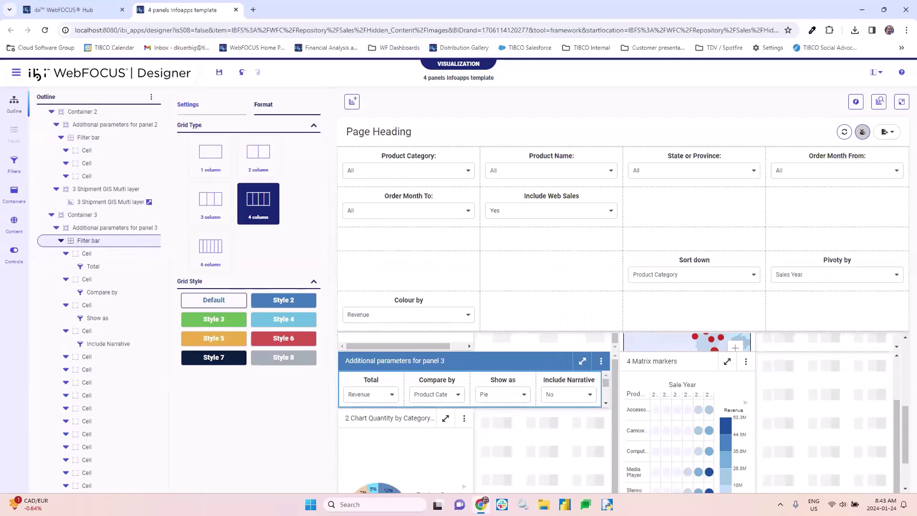
Move the Sort down, Pivoty by and Colour by filters into panel 4's additional parameters
scroll(897, 415, up, 2)
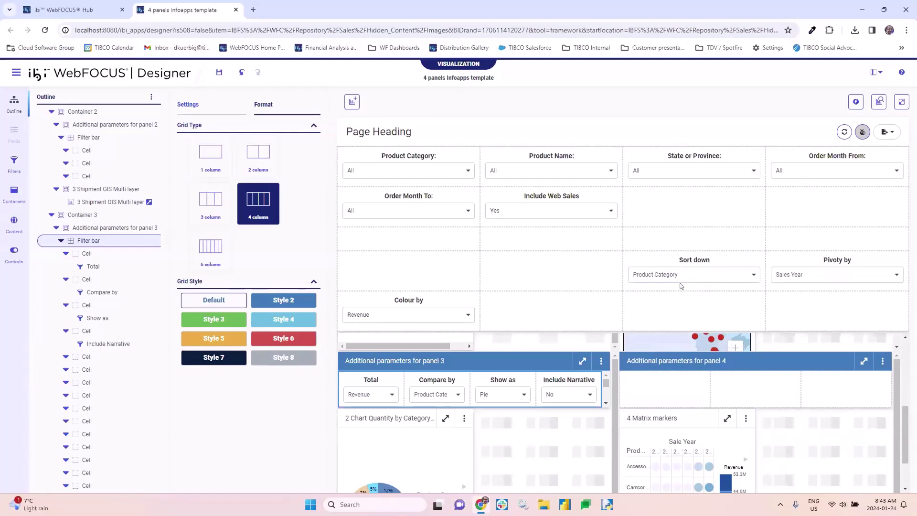
drag(638, 373, 639, 377)
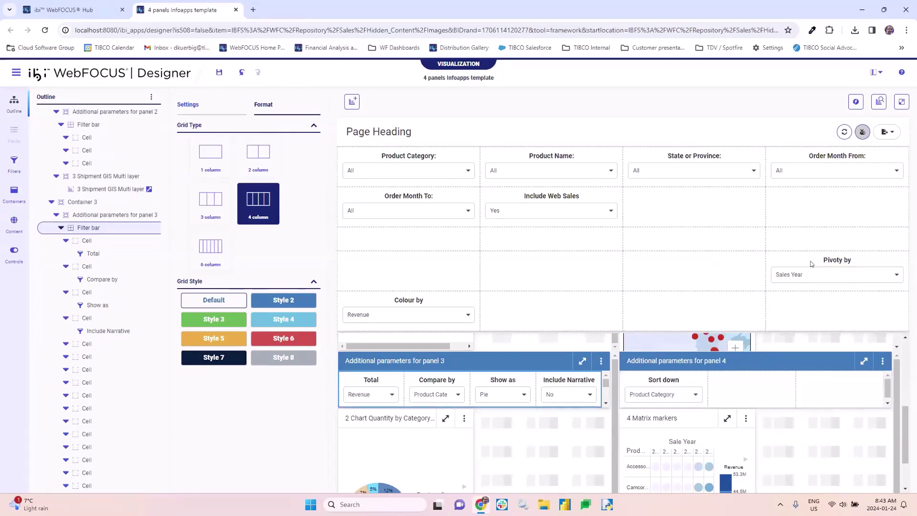
drag(814, 259, 754, 380)
drag(401, 292, 821, 367)
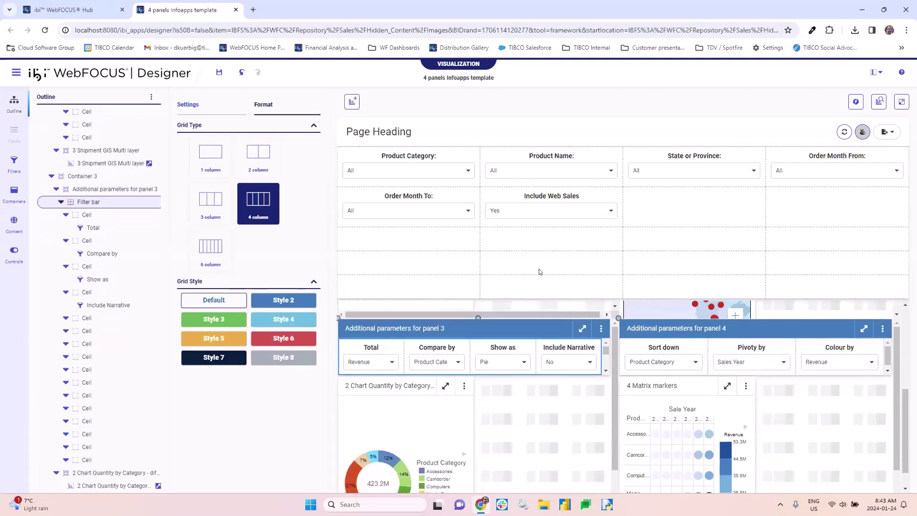
Delete the three empty rows of cells from the page filter bar and hide the page filters
click(418, 235)
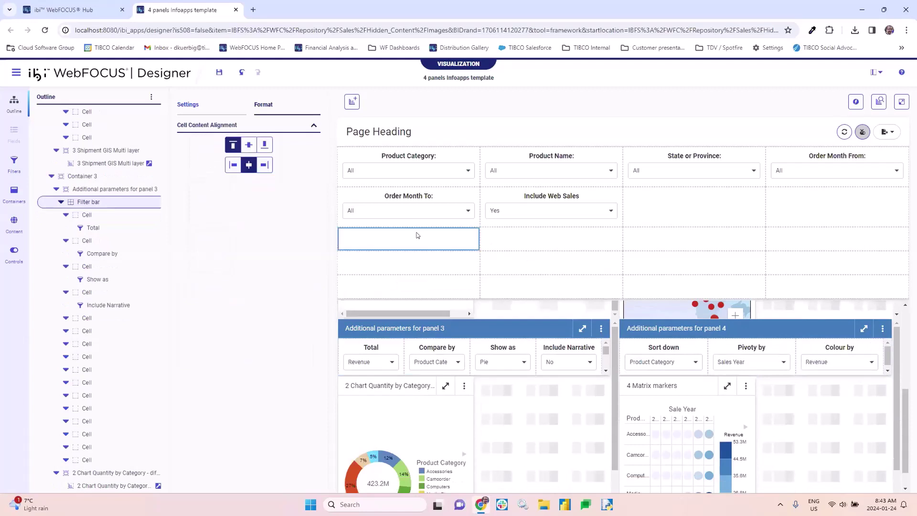
shift+click(830, 286)
right_click(830, 285)
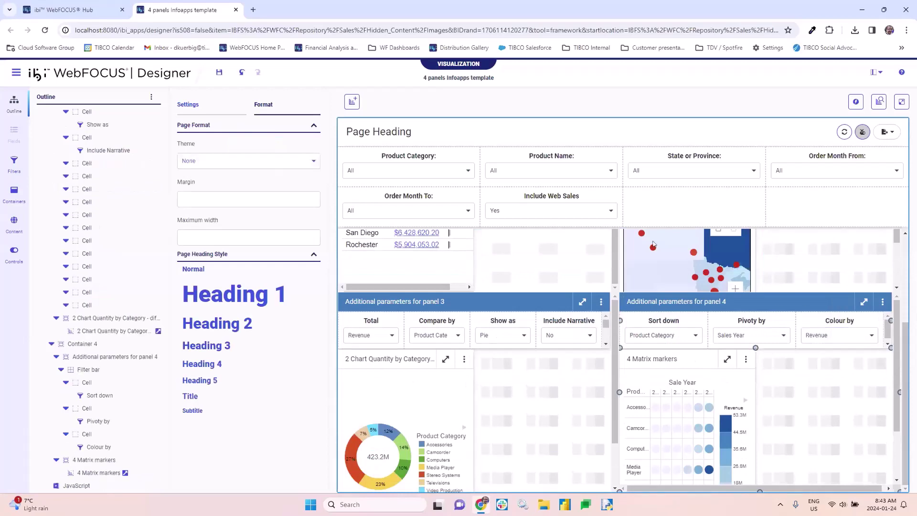
click(863, 132)
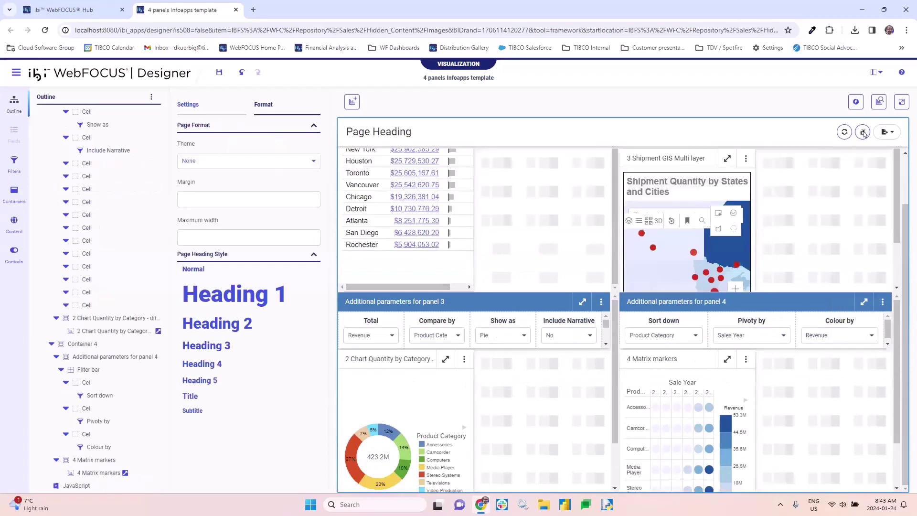
Shorten the "1 Ranking report" content so it fits within panel 1 below its additional parameters
scroll(810, 237, up, 2)
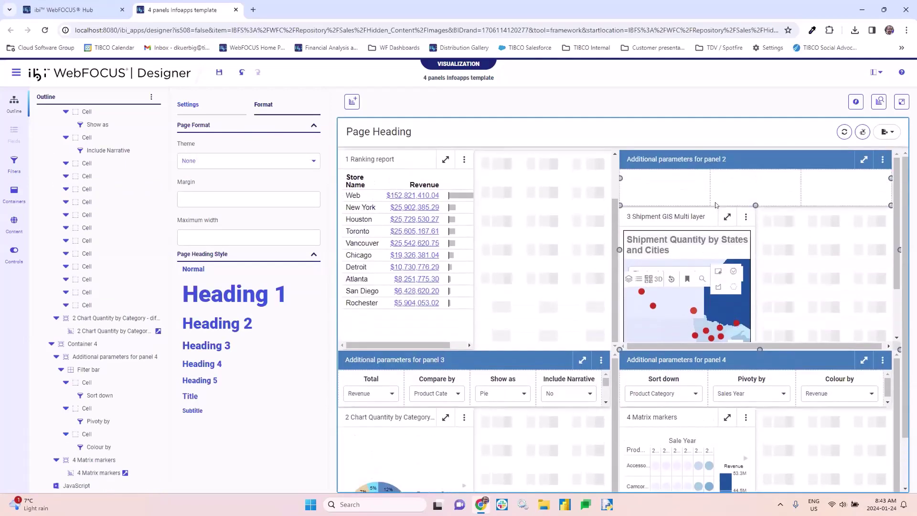
click(523, 209)
scroll(561, 222, up, 1)
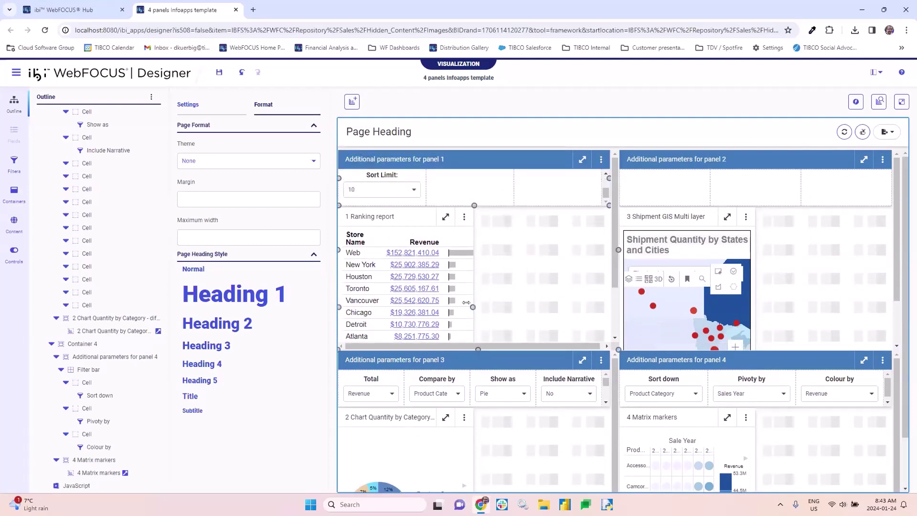
scroll(428, 334, down, 1)
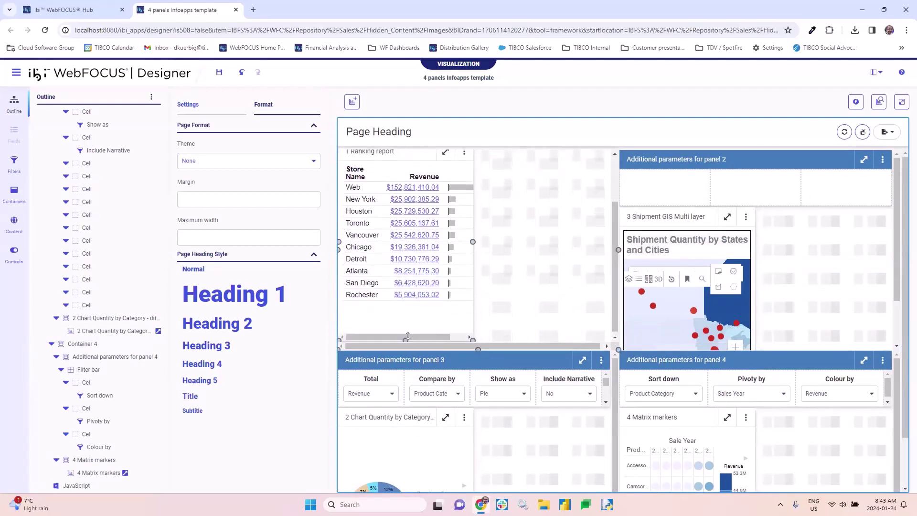
scroll(402, 335, up, 1)
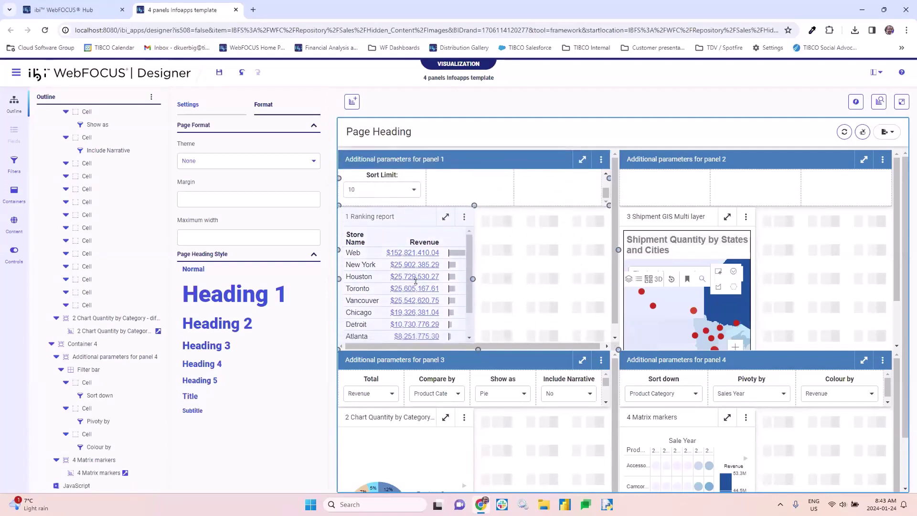
click(501, 256)
scroll(525, 256, down, 1)
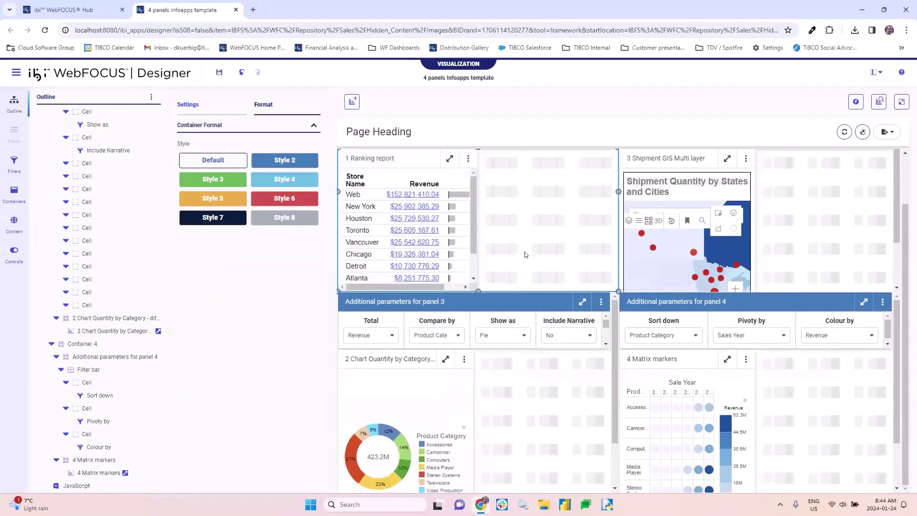
scroll(525, 255, up, 1)
Shorten the "3 Shipment GIS Multi layer" map so it fits within panel 2
scroll(828, 301, down, 1)
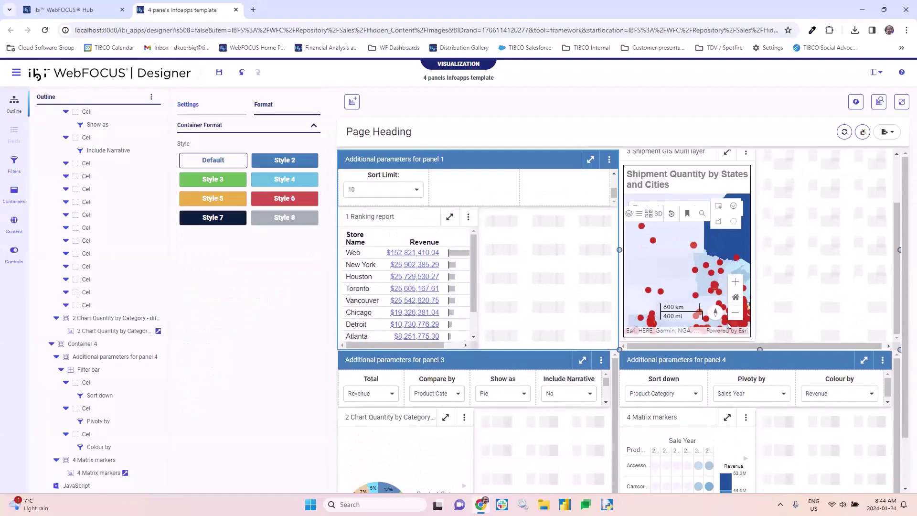
scroll(686, 339, up, 1)
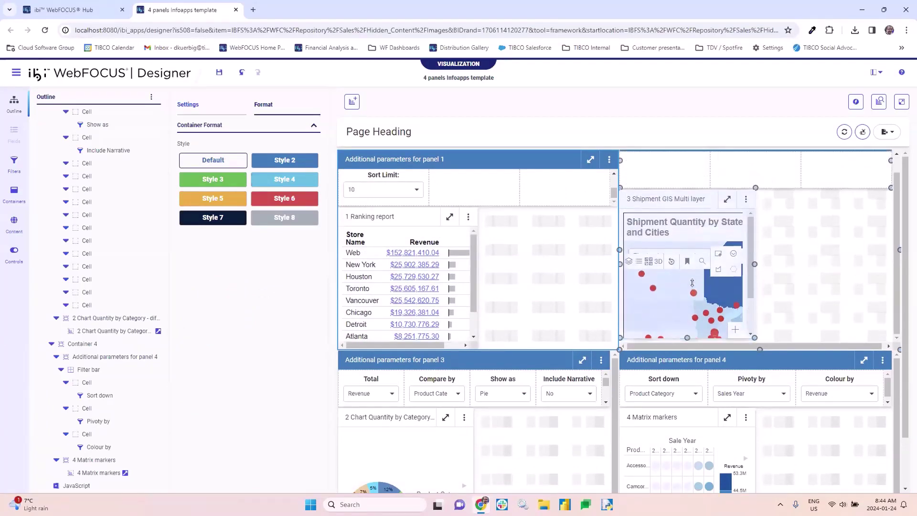
click(834, 260)
Shorten the "2 Chart Quantity by Category" chart so it fits within panel 3
click(599, 404)
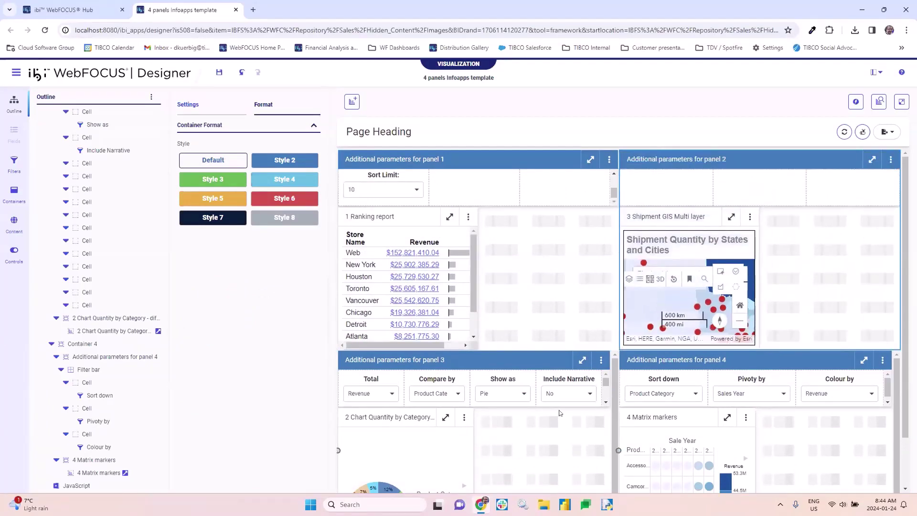
scroll(573, 409, down, 1)
scroll(559, 413, down, 1)
click(420, 458)
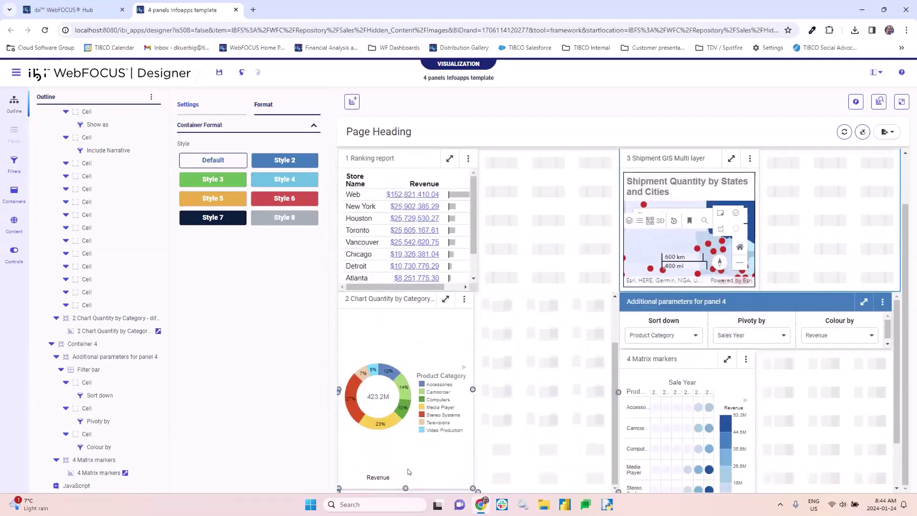
scroll(403, 479, up, 1)
click(405, 466)
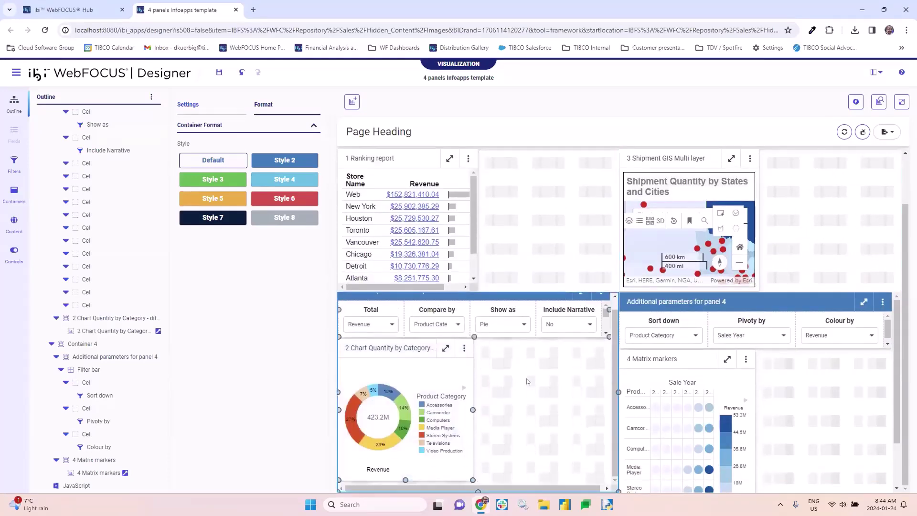
Shorten the "4 Matrix markers" chart so it fits within panel 4 below its additional parameters
click(663, 371)
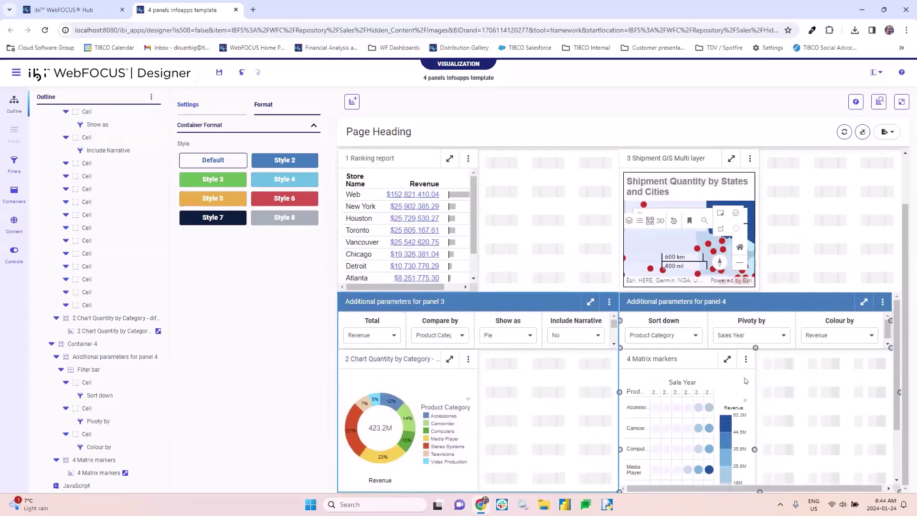
scroll(764, 390, down, 1)
click(692, 480)
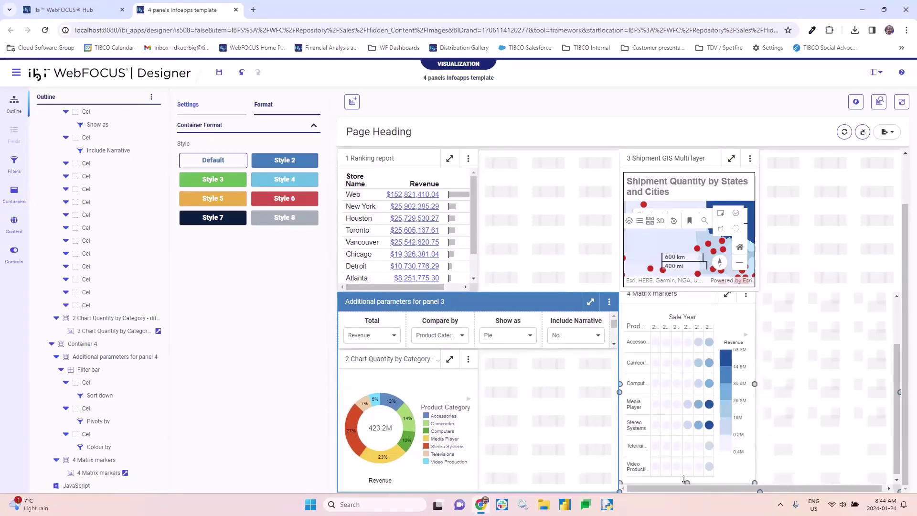
scroll(690, 427, up, 1)
click(780, 383)
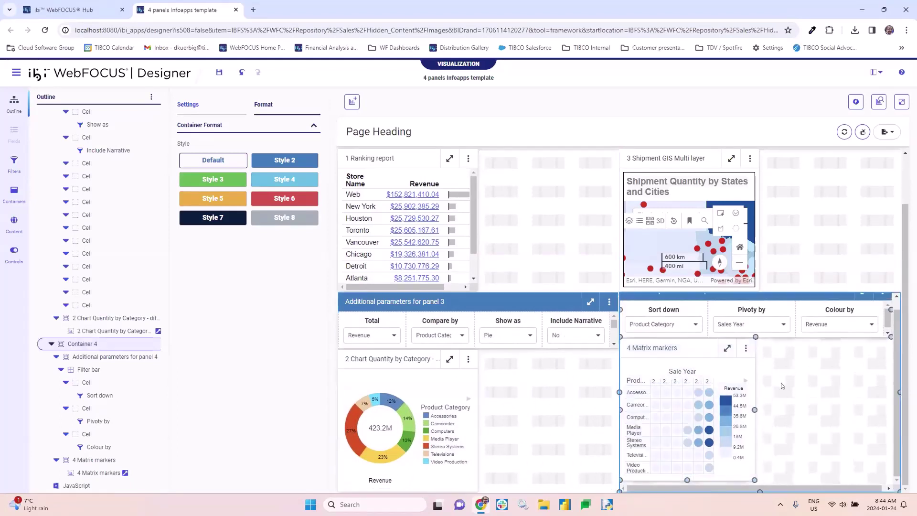
scroll(781, 382, up, 1)
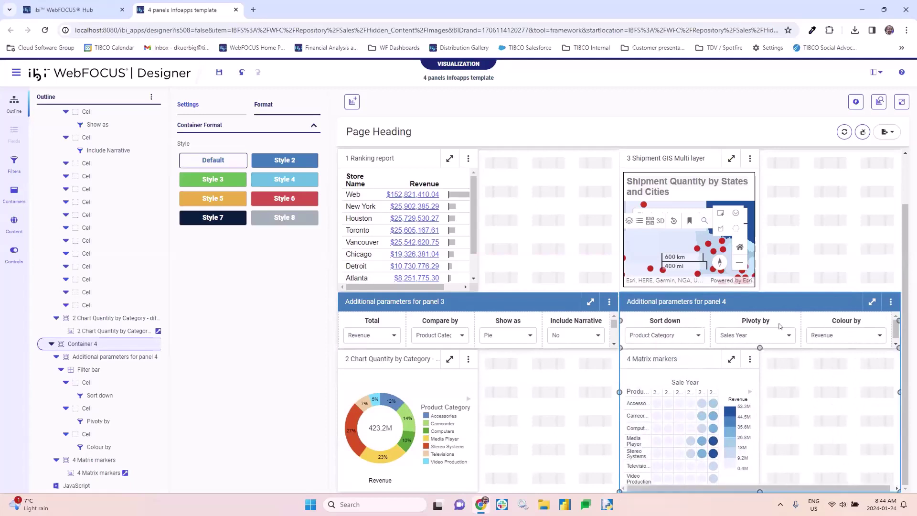
Place the labels of panel 3's Total, Compare by, Show as and Include Narrative filters to the left of their controls
click(376, 319)
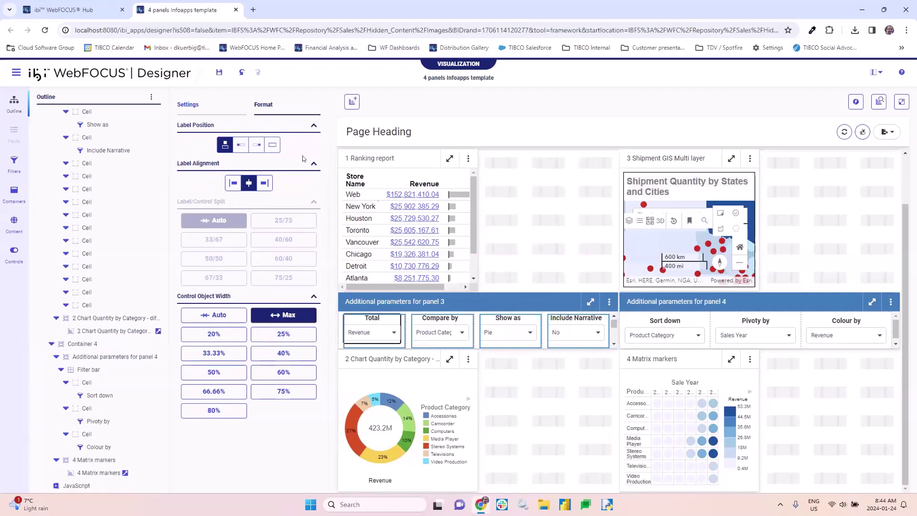
click(239, 144)
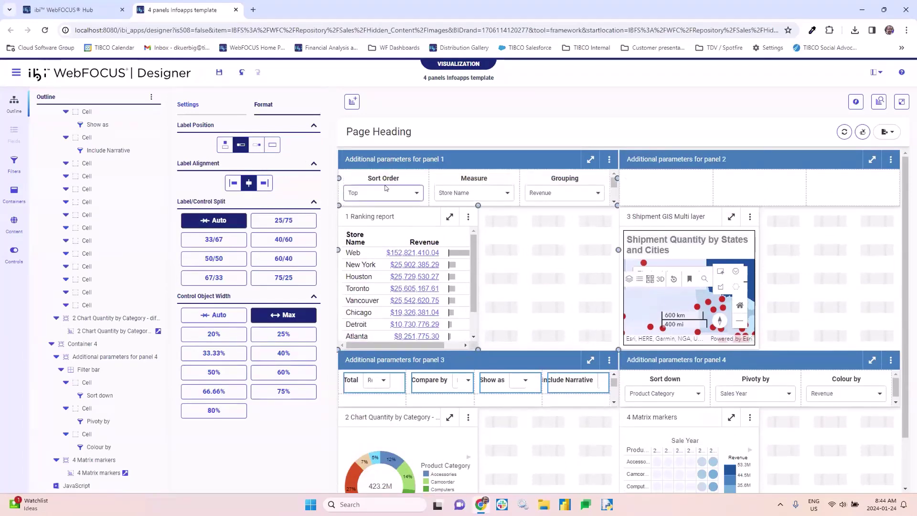
Set the control object width of panel 1's Sort Order and Sort Limit filters to 50% each
click(414, 190)
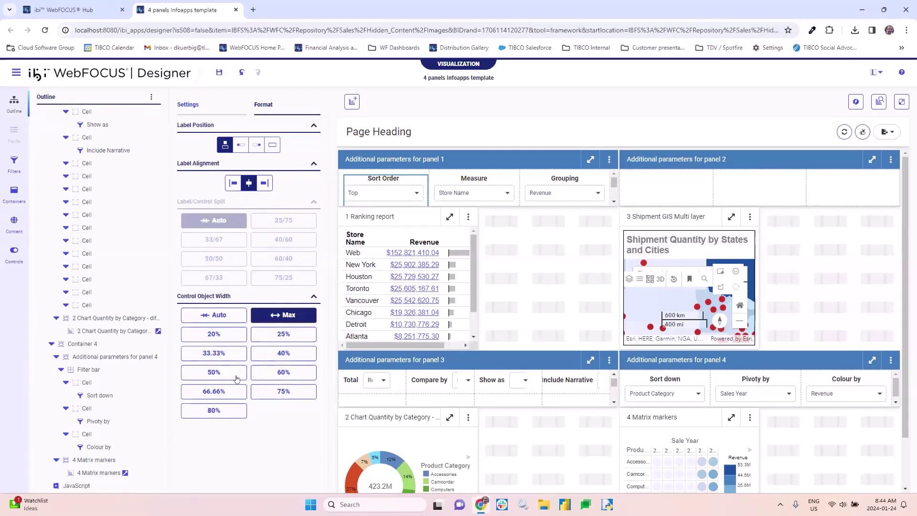
click(214, 372)
scroll(377, 186, down, 1)
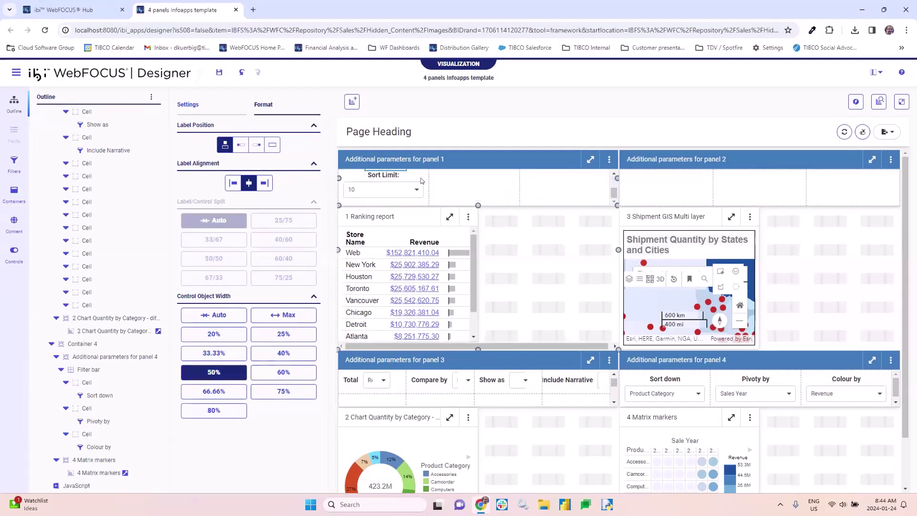
click(382, 180)
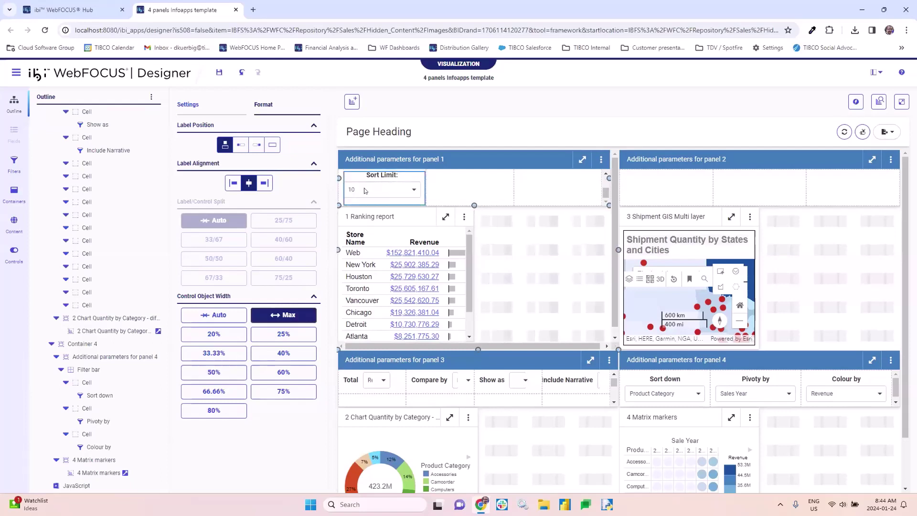
click(218, 373)
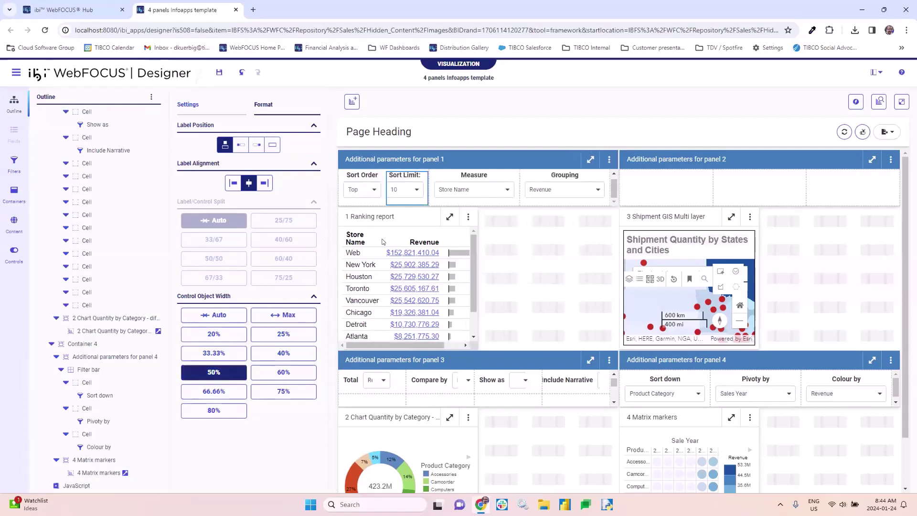
Hide the labels of the Sort Order, Sort Limit and Measure filters in panel 1
click(361, 175)
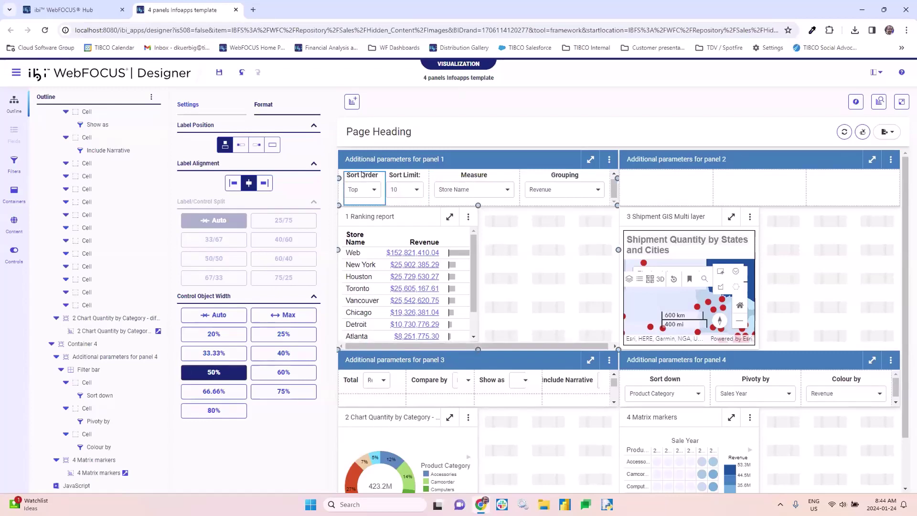
click(276, 145)
click(406, 179)
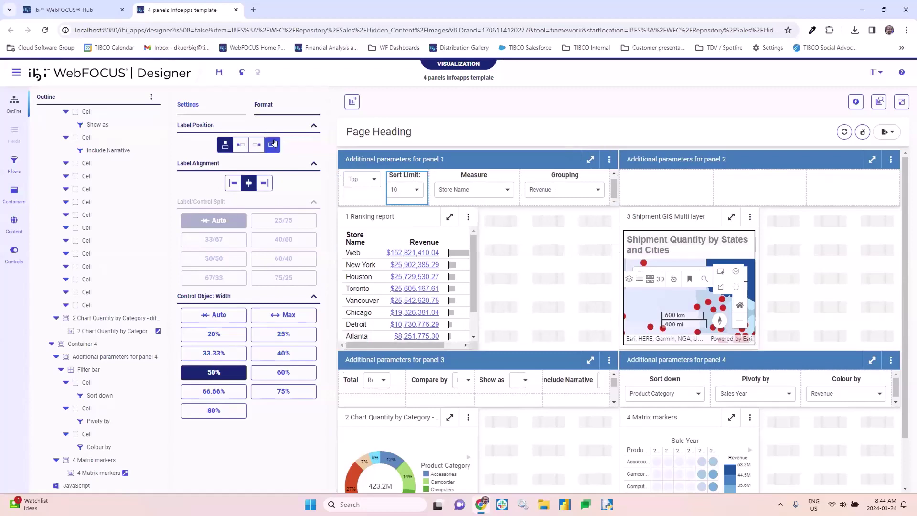
click(278, 144)
click(474, 174)
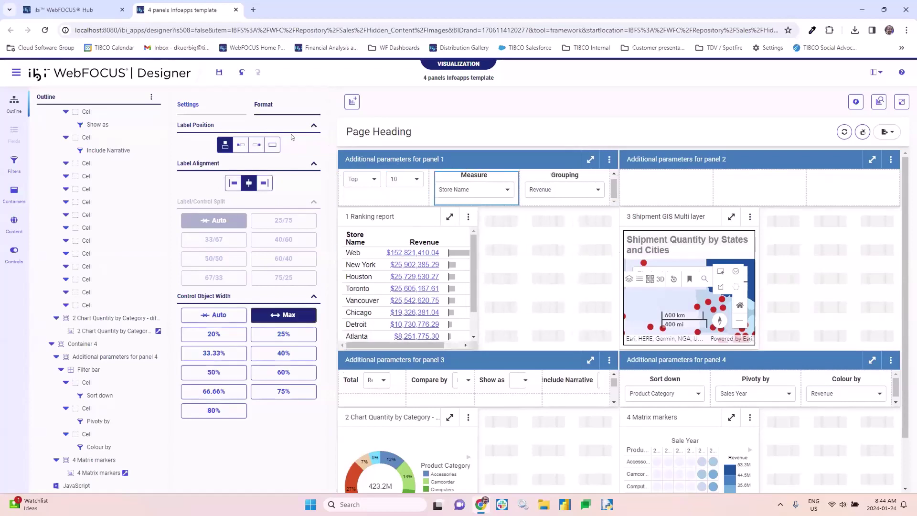
click(272, 144)
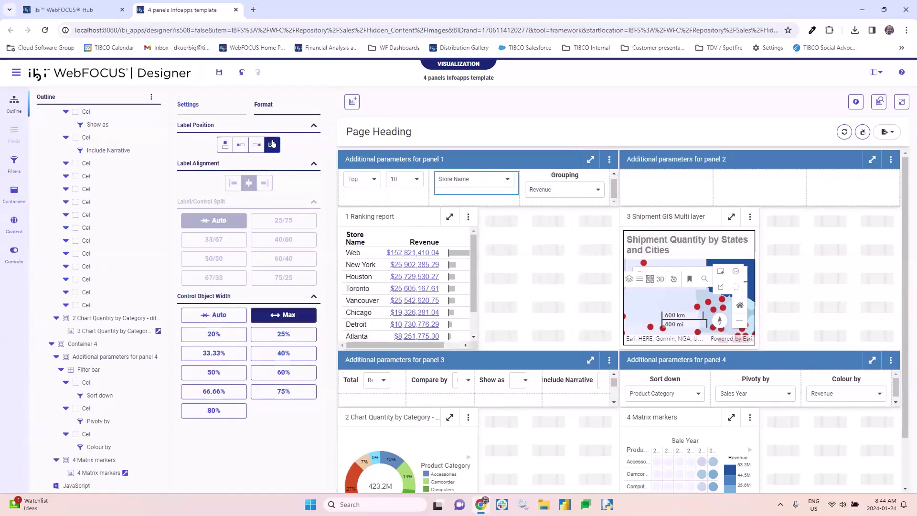
Place panel 1's Grouping label to the left of its control and rename it "by"
click(564, 178)
click(240, 144)
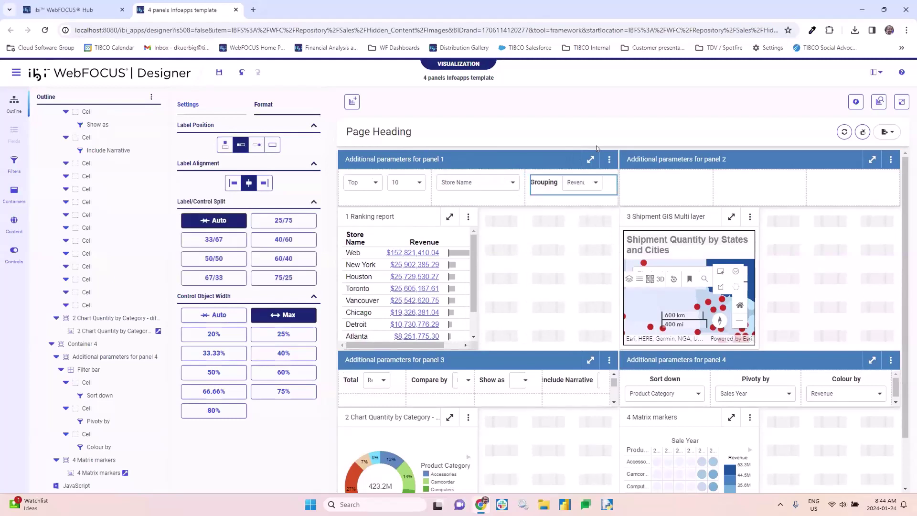
double_click(548, 183)
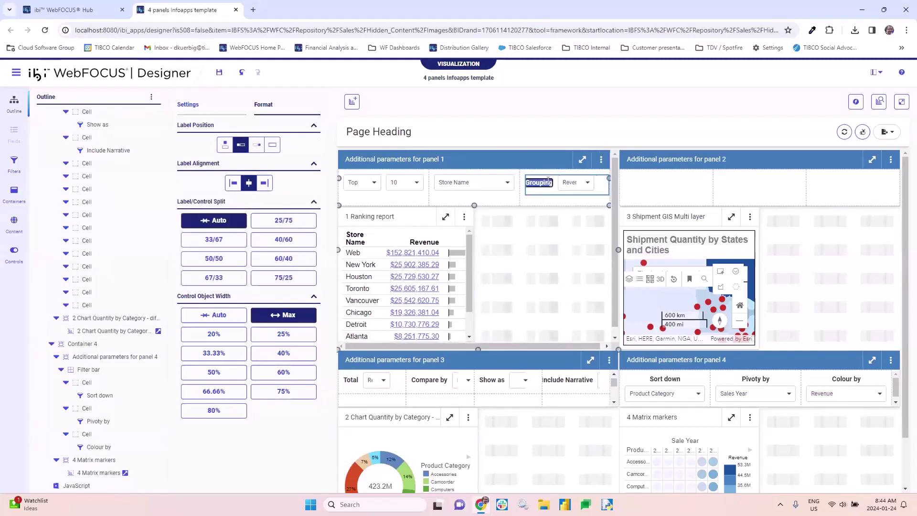
text(Group by)
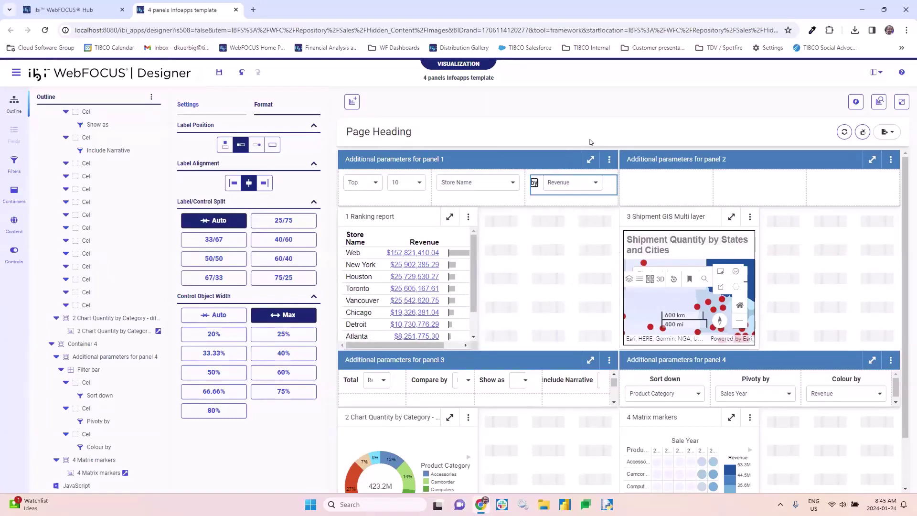
Delete the empty rows of cells below the filters in panel 3's additional parameters
click(473, 396)
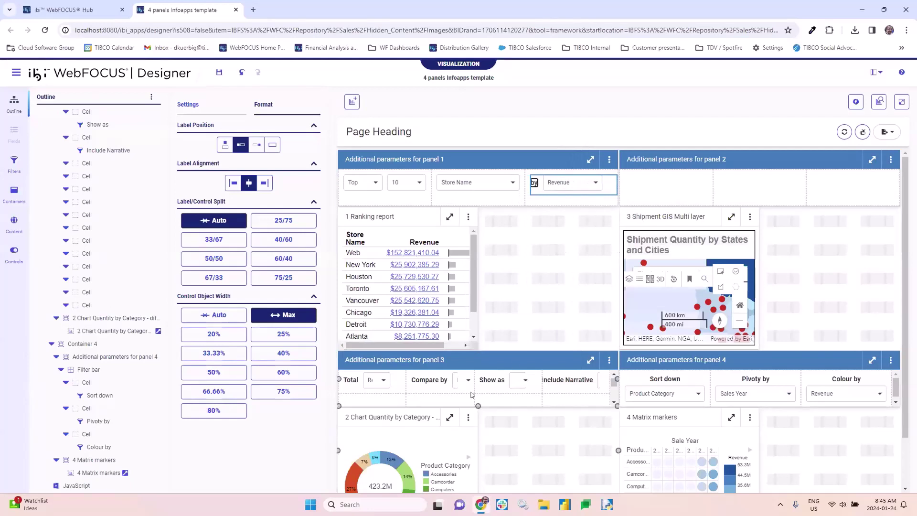
click(391, 400)
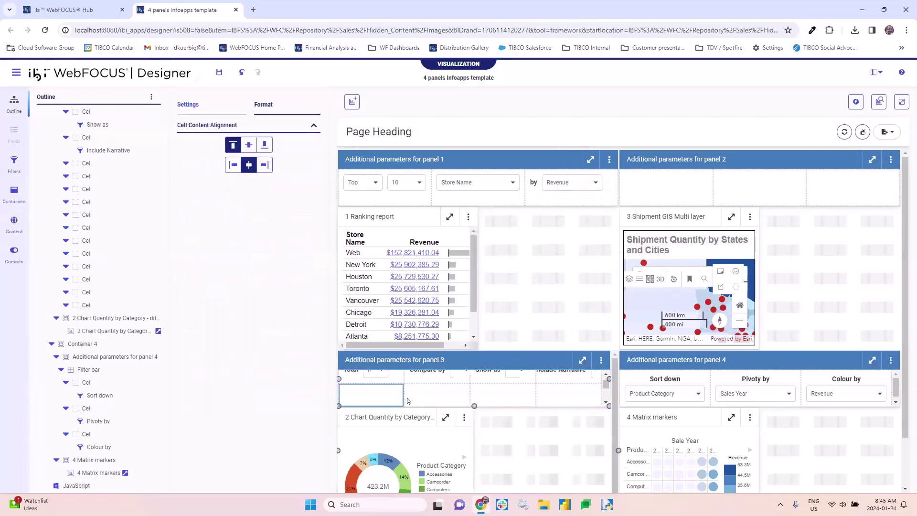
right_click(561, 392)
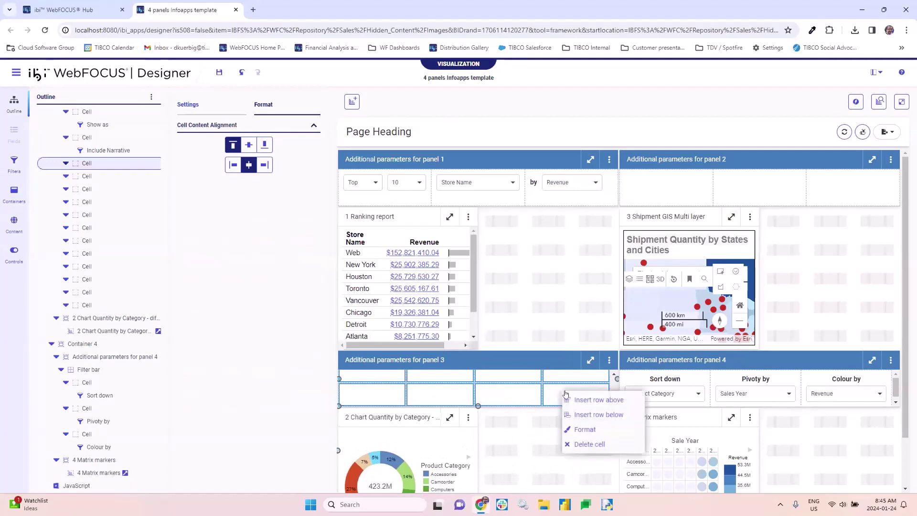
click(604, 444)
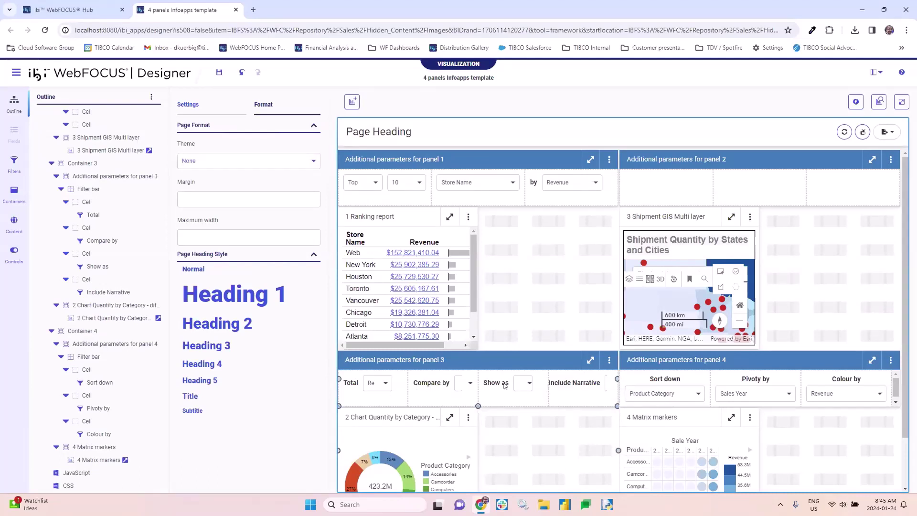
Place the labels of panel 4's Sort down, Pivoty by and Colour by filters to the left of their controls
click(571, 384)
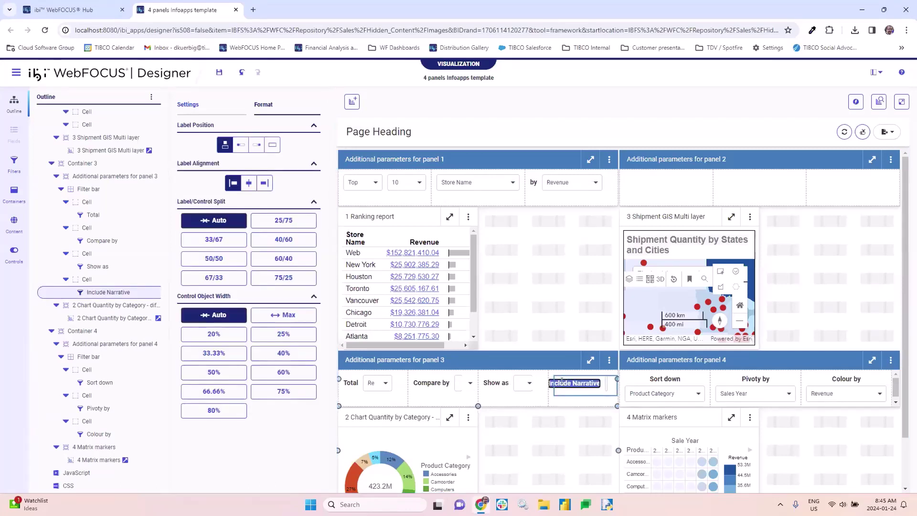
click(666, 380)
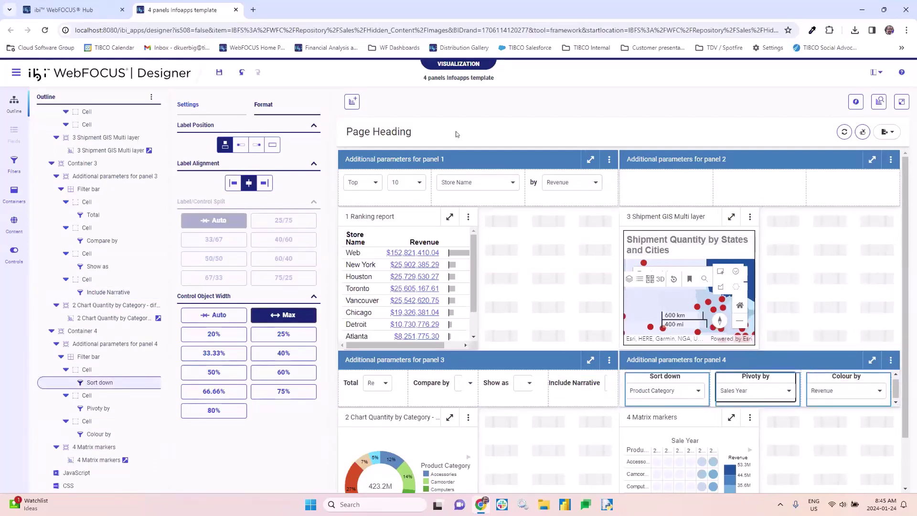
click(241, 144)
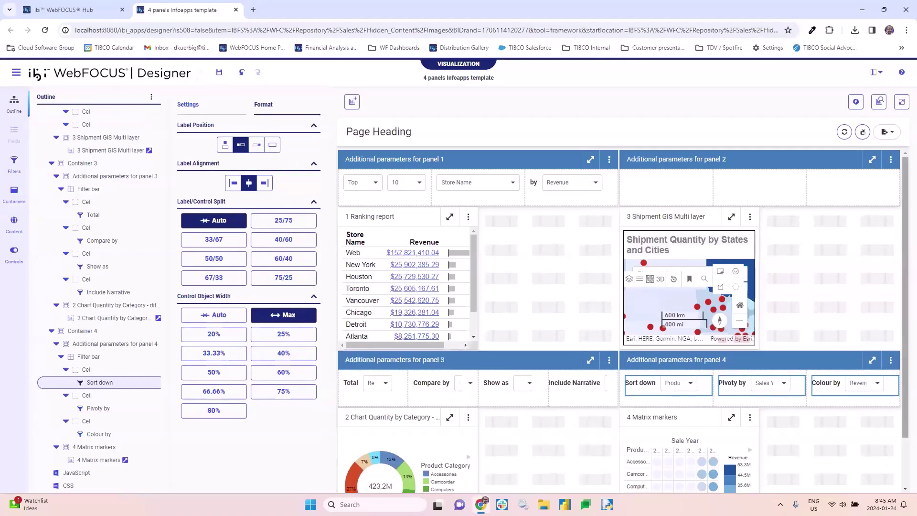
Widen the "2 Chart Quantity by Category" and "4 Matrix markers" charts to the full width of their panels
scroll(517, 434, down, 1)
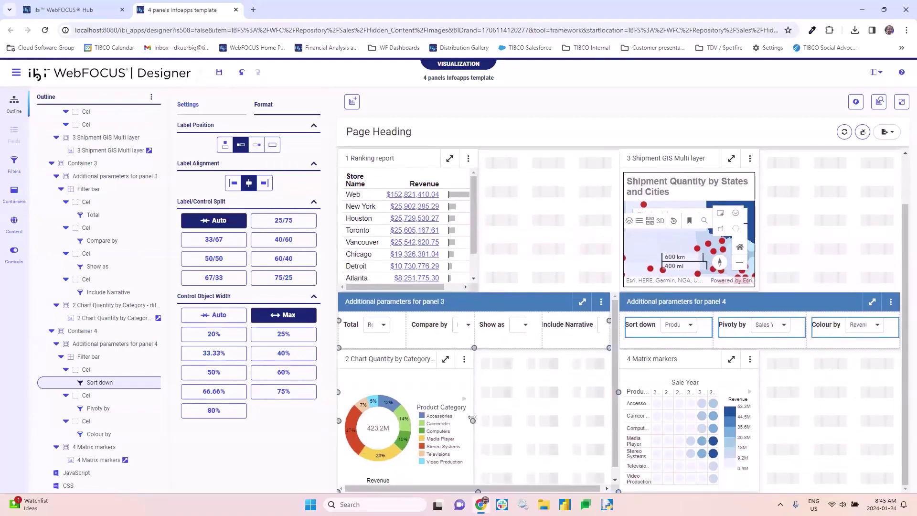
drag(472, 420, 616, 420)
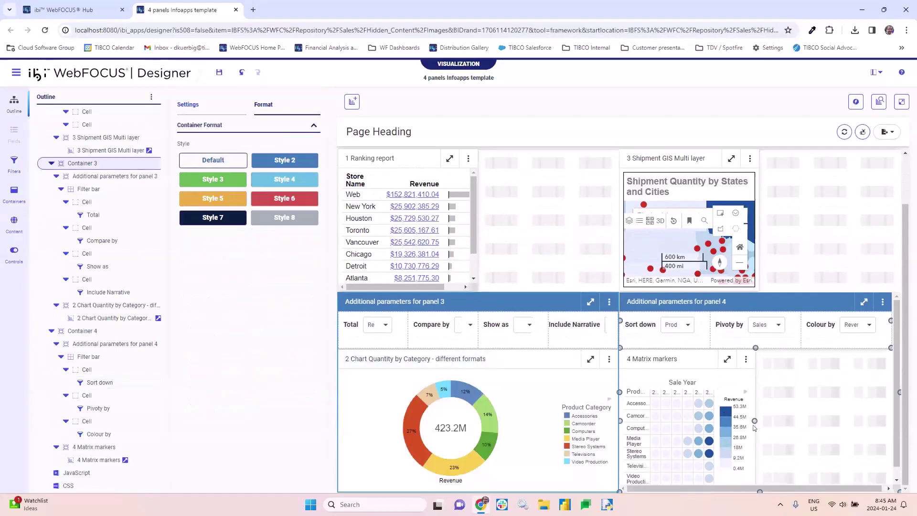
drag(754, 420, 899, 420)
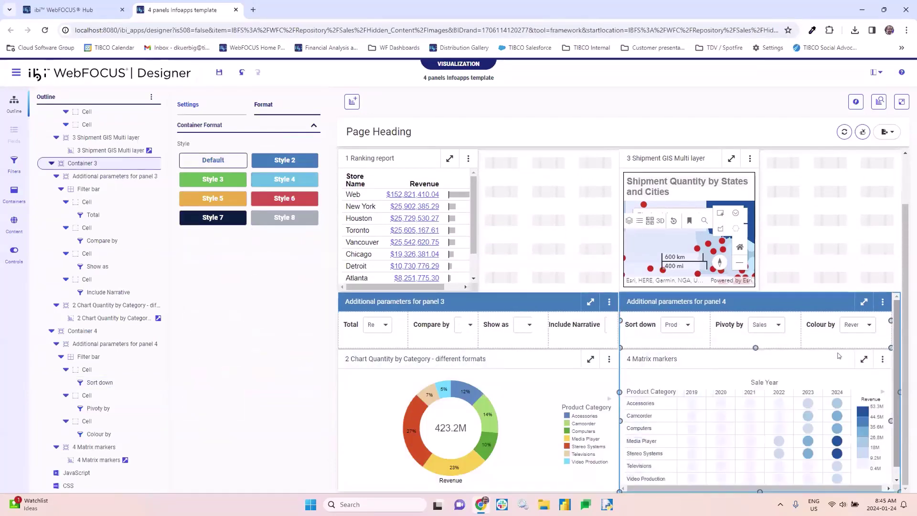
click(839, 355)
Widen the "1 Ranking report" content and the "3 Shipment GIS Multi layer" map to the full width of their panels
scroll(480, 286, up, 1)
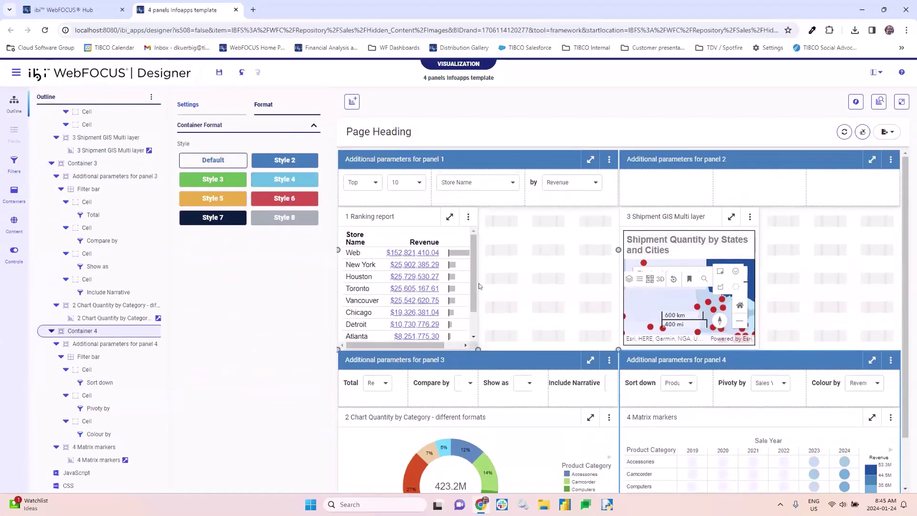
drag(479, 286, 470, 287)
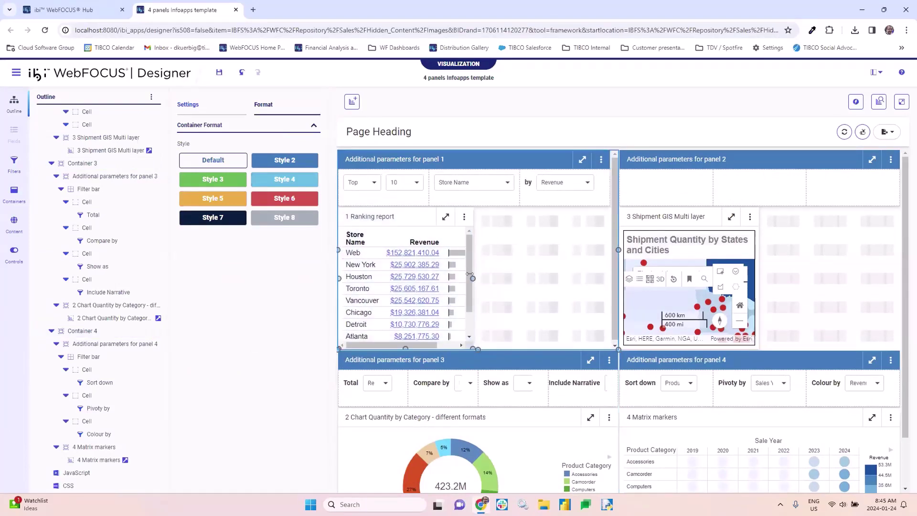
drag(471, 276, 600, 270)
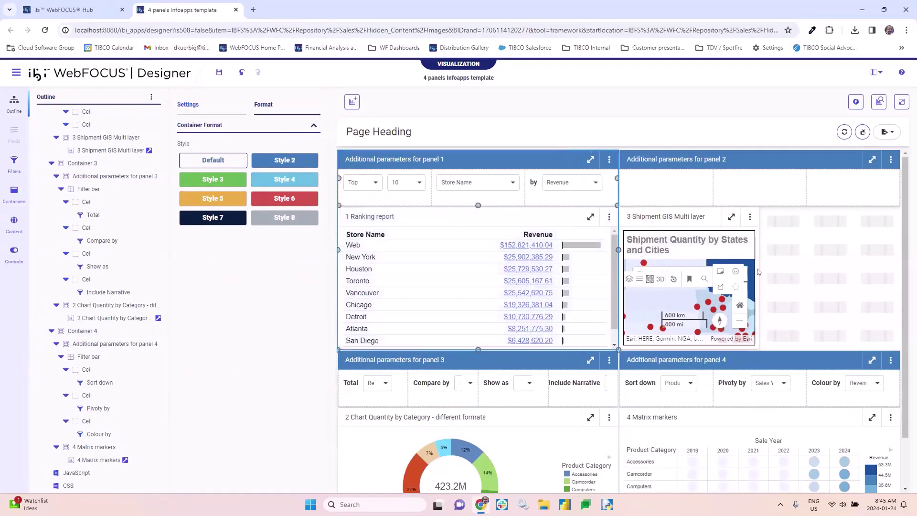
click(750, 278)
drag(801, 271, 886, 270)
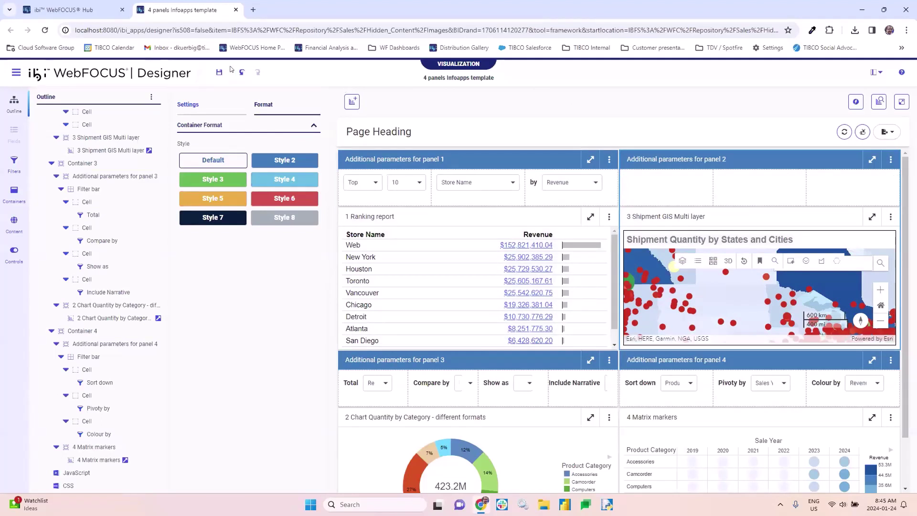
Run the page in a new browser tab and check that its page filters can be shown and hidden
click(900, 101)
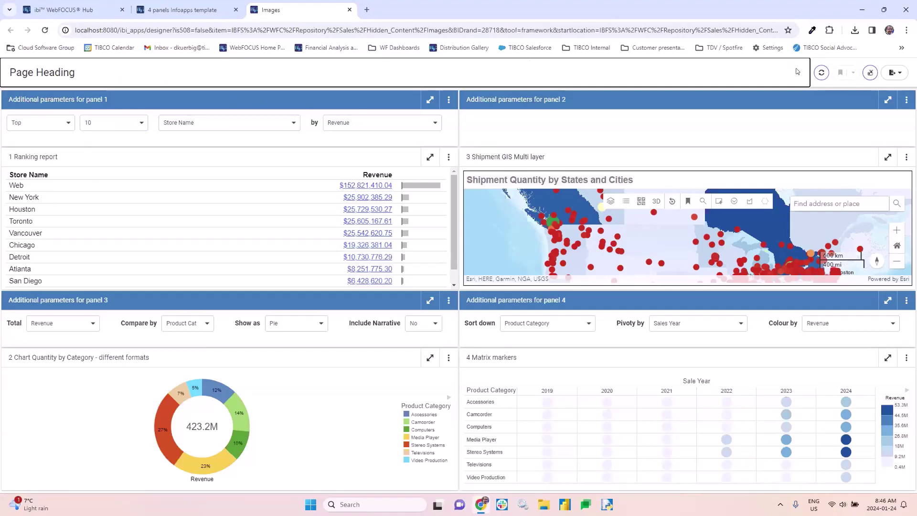
click(870, 72)
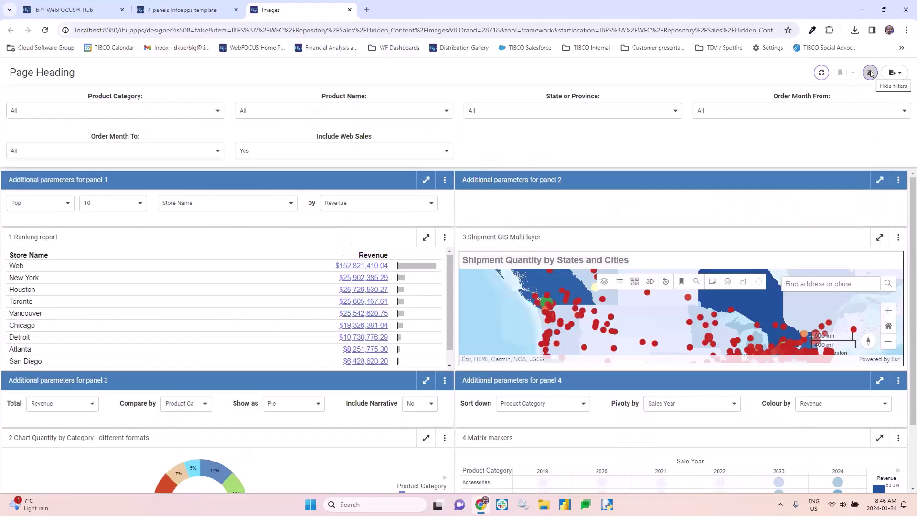
click(870, 72)
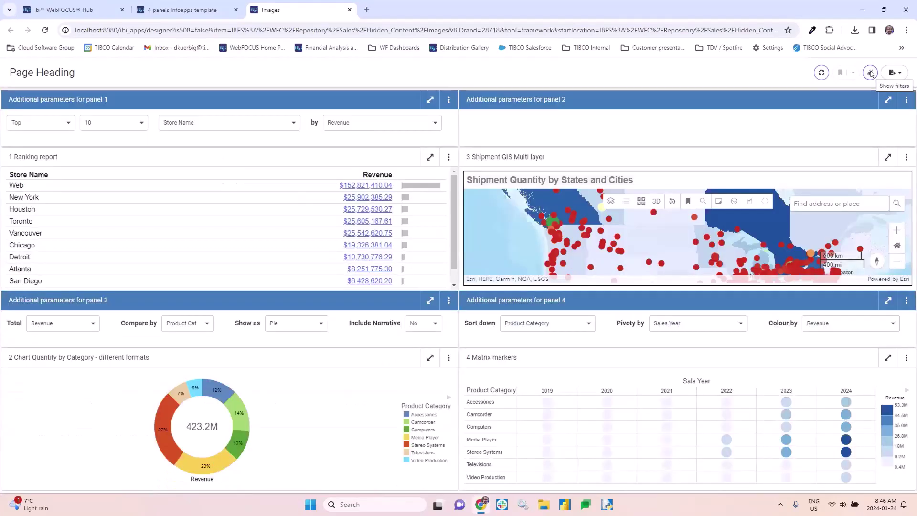
click(869, 73)
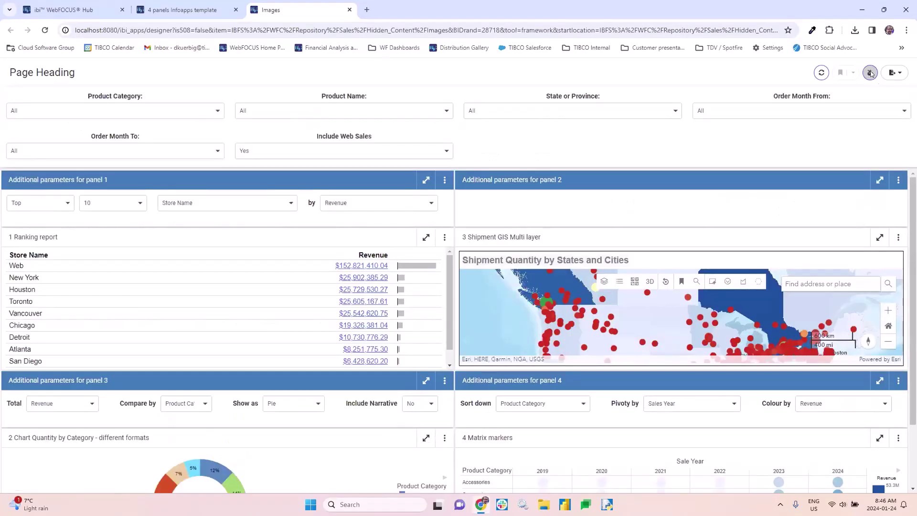
Hide the page filters in the running page and close the preview to return to the designer
click(870, 73)
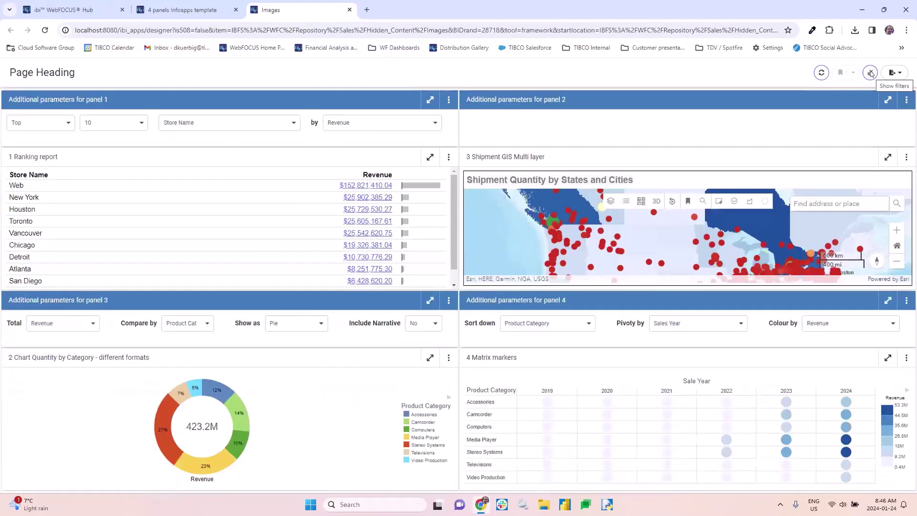
click(349, 9)
Narrow the panel 2 container by one column from its left edge and insert a new section above the four panels
click(638, 199)
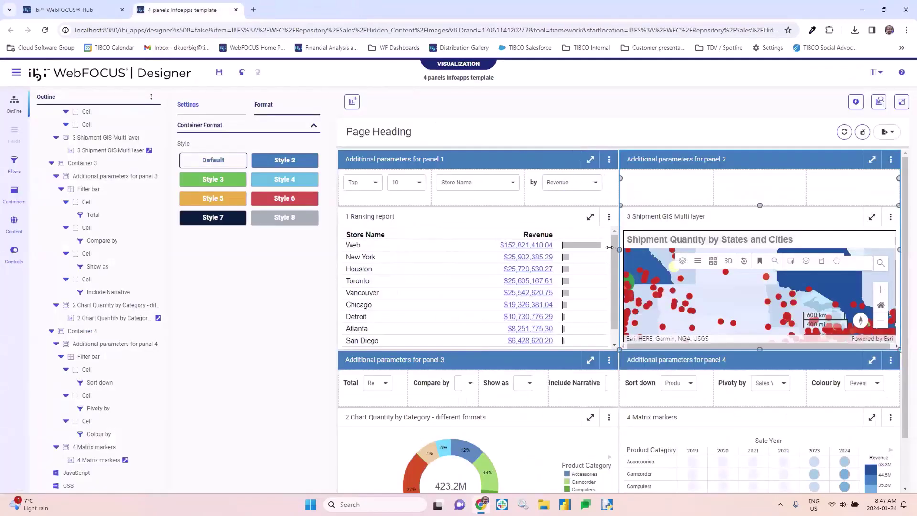
drag(609, 247, 657, 232)
click(643, 226)
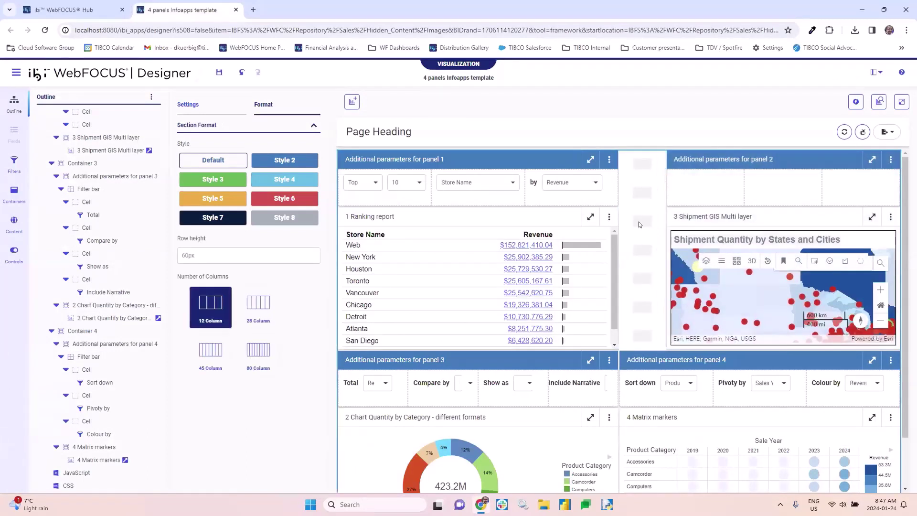
click(637, 216)
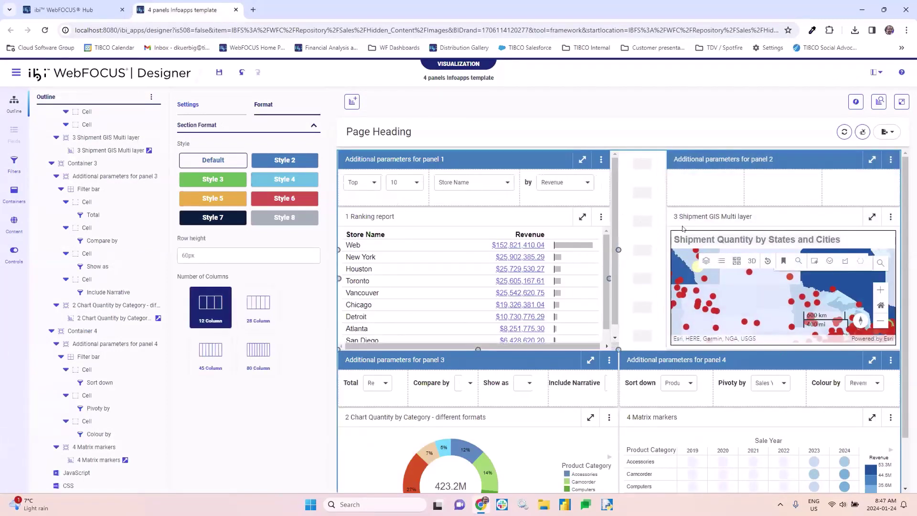
click(641, 210)
right_click(635, 209)
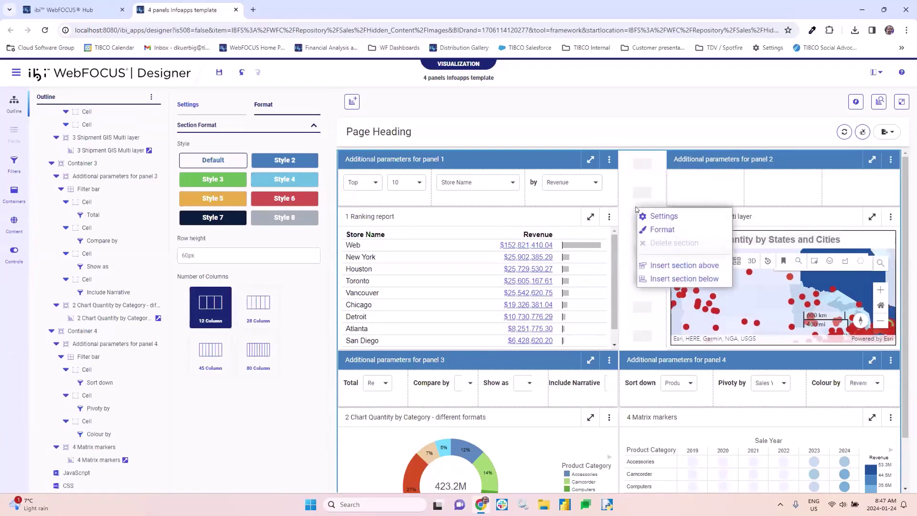
click(684, 265)
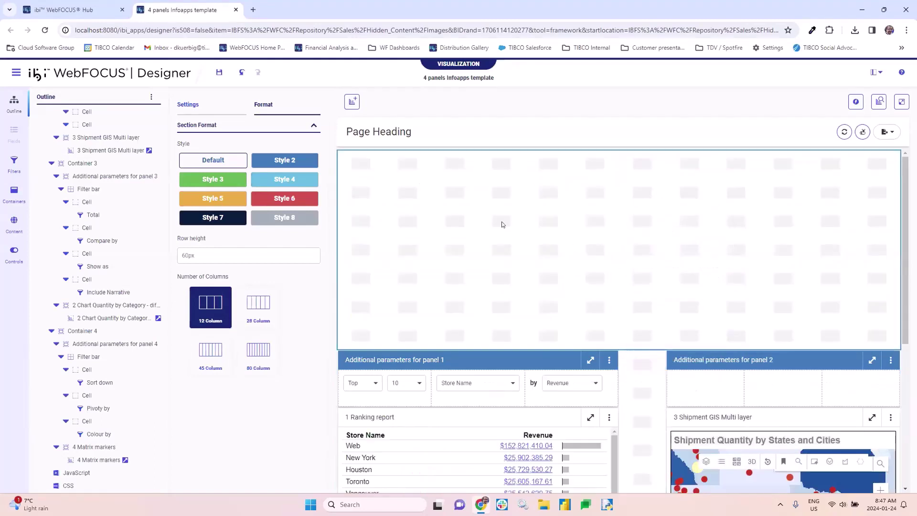
Format the new section with Style 3 and make it collapsible
click(217, 179)
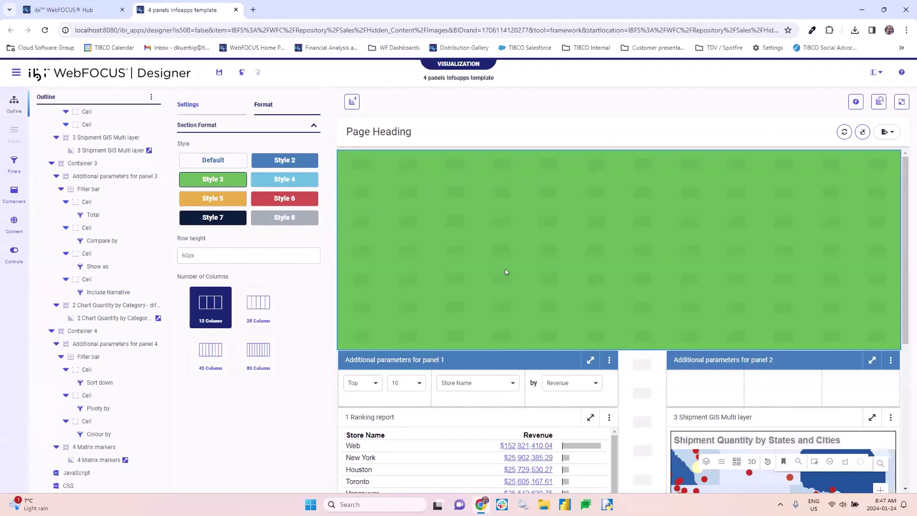
click(193, 106)
click(182, 233)
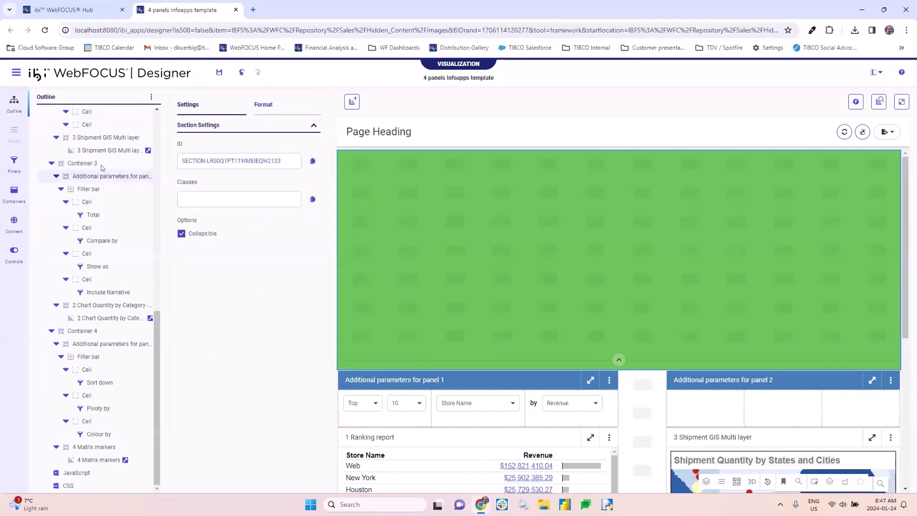
Add a Grid container to the new green section and move the Product Category and Product Name filters into its first row
click(14, 190)
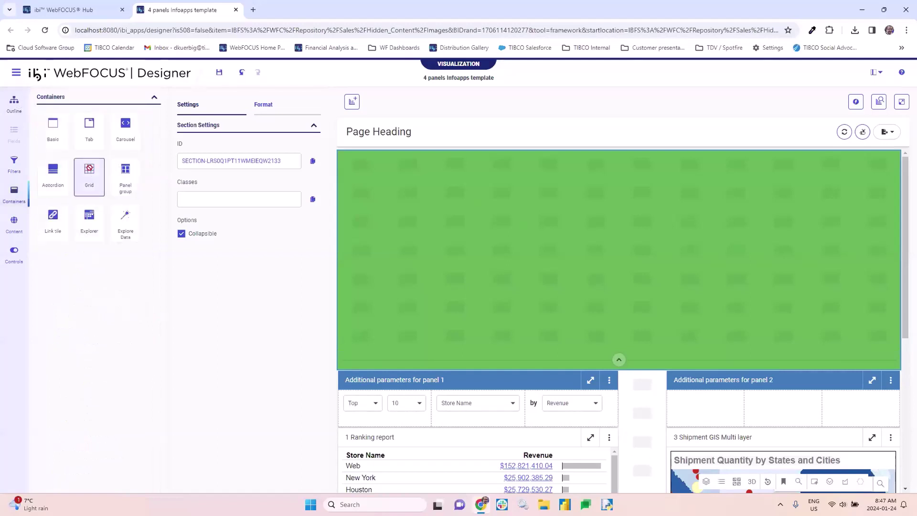
drag(89, 171, 500, 188)
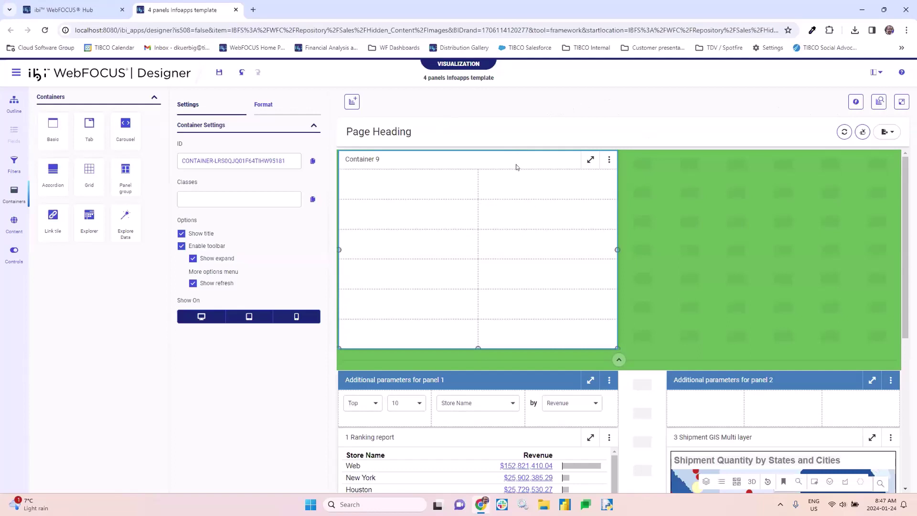
click(863, 133)
drag(413, 181, 375, 260)
drag(536, 165, 524, 263)
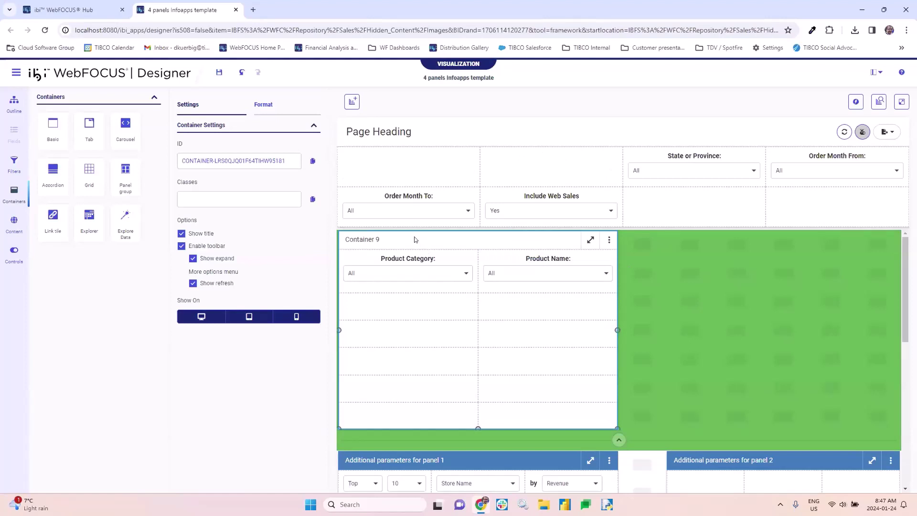
Set the grid type of the new container's filter bar to 4 column
click(14, 102)
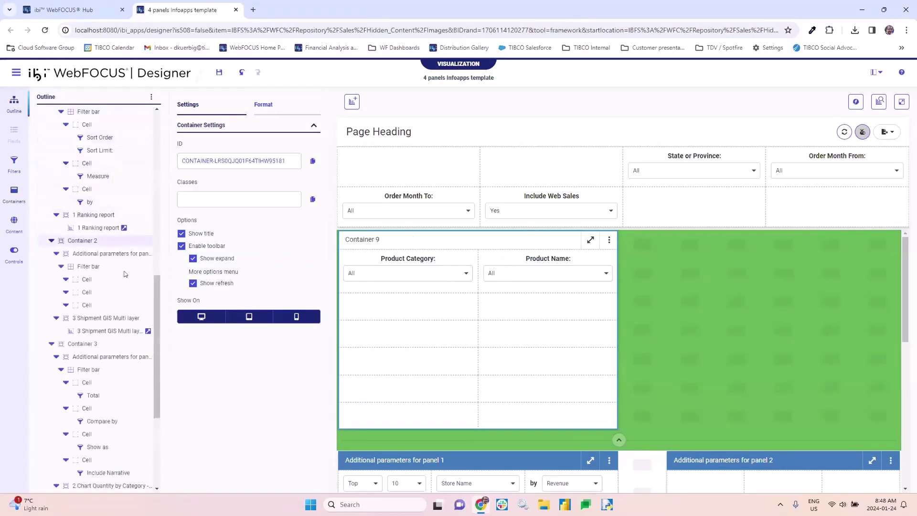
scroll(124, 273, down, 4)
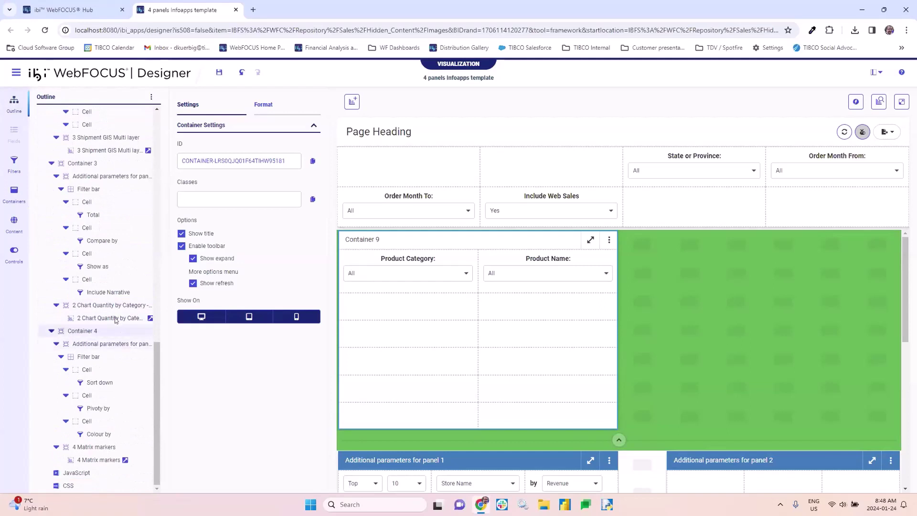
scroll(116, 249, up, 12)
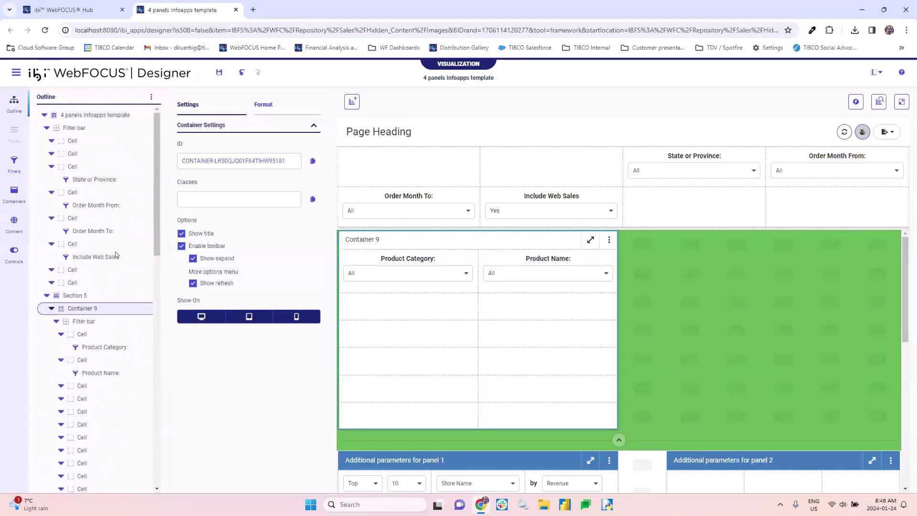
click(87, 322)
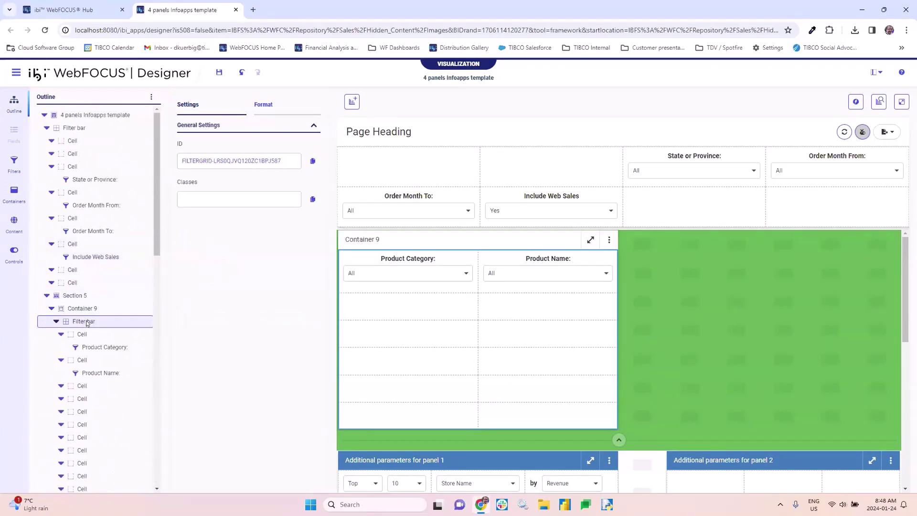
click(268, 106)
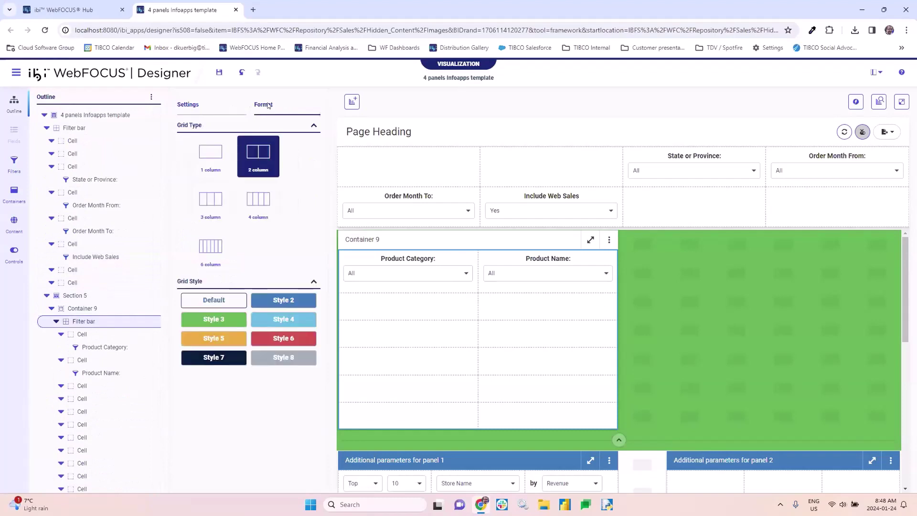
click(258, 200)
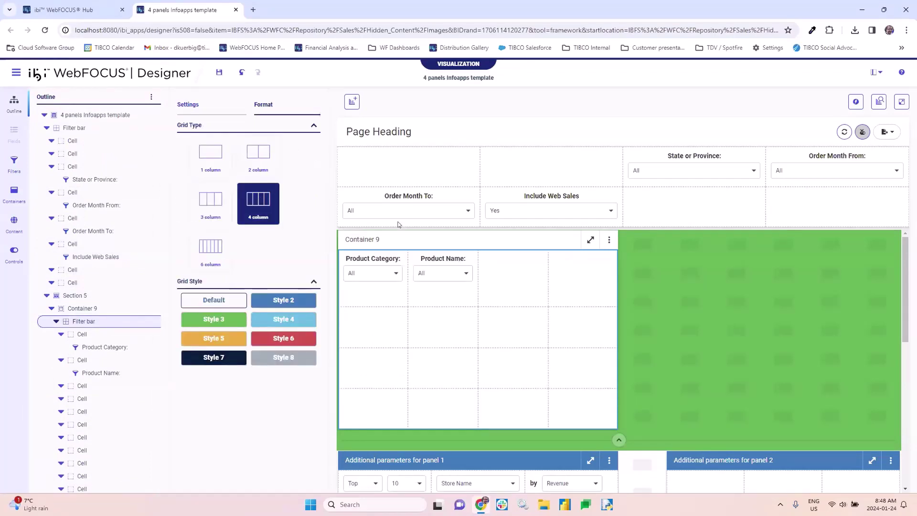
Delete the eight empty cells in the last two rows of the new container's grid
click(380, 364)
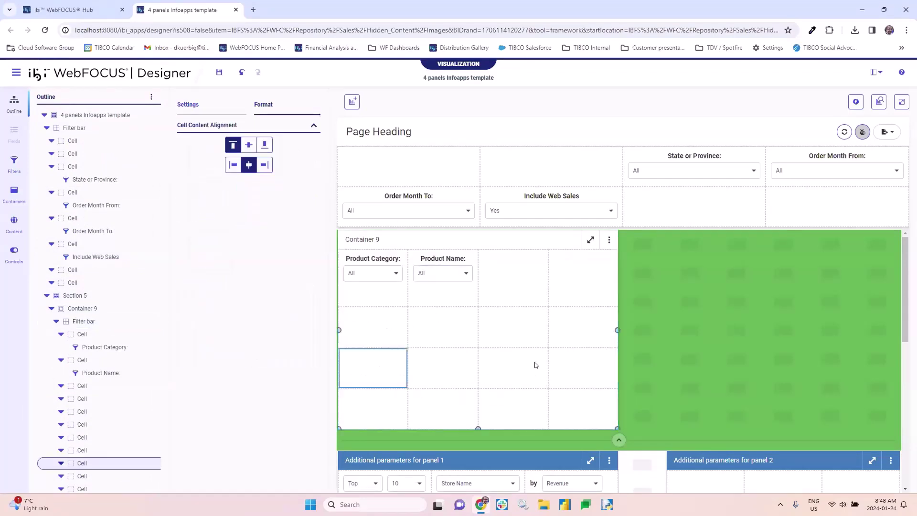
shift+click(576, 402)
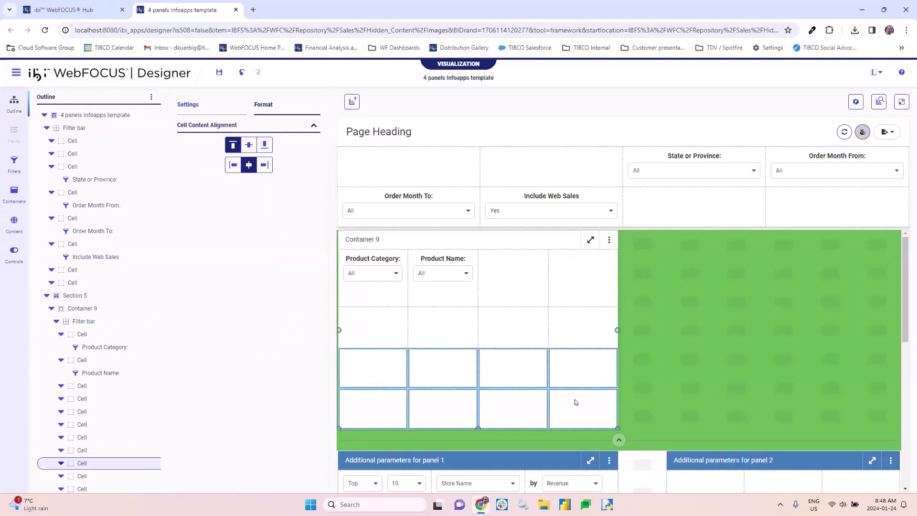
right_click(576, 402)
click(603, 452)
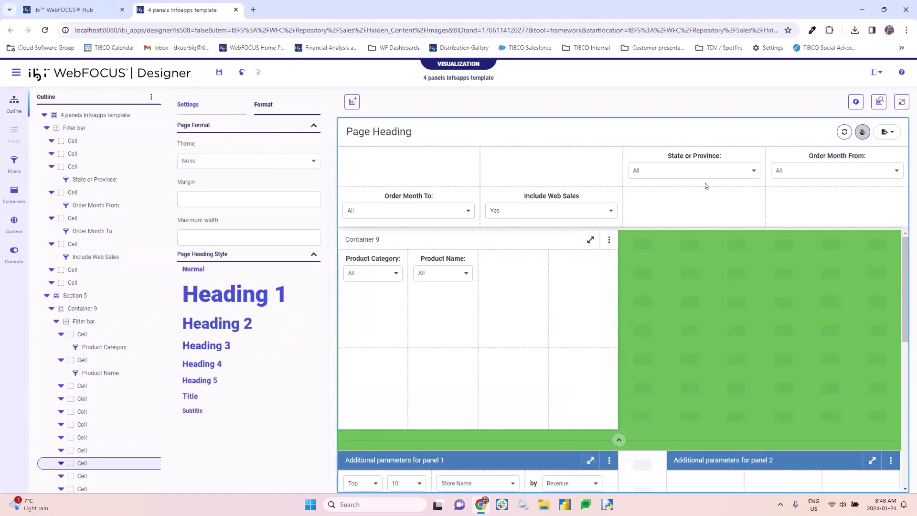
Move State or Province into the grid's first row, and Order Month From, Order Month To and Include Web Sales into its second row
drag(706, 161, 507, 272)
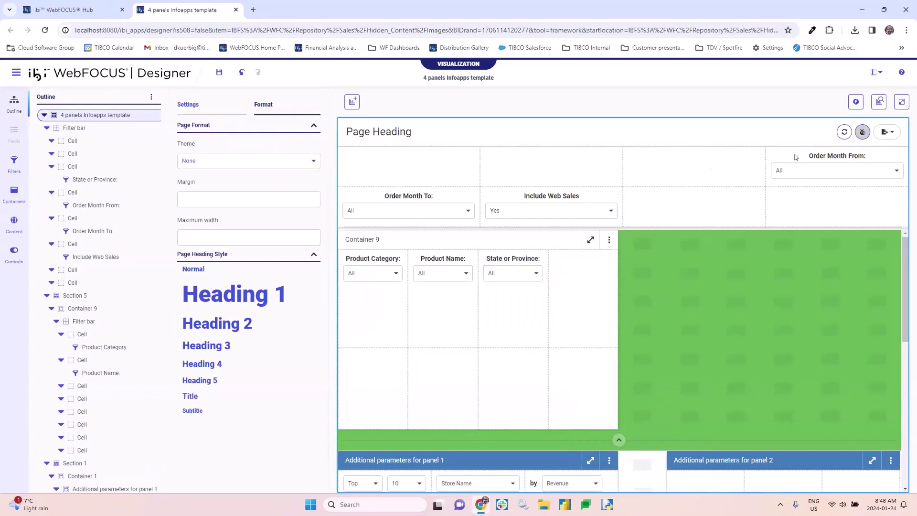
drag(795, 157, 377, 365)
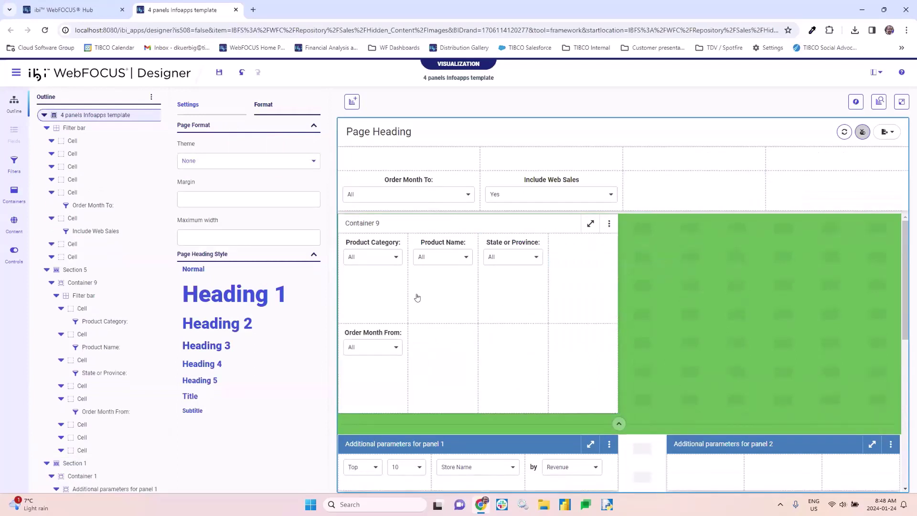
drag(408, 180, 443, 349)
drag(551, 180, 516, 334)
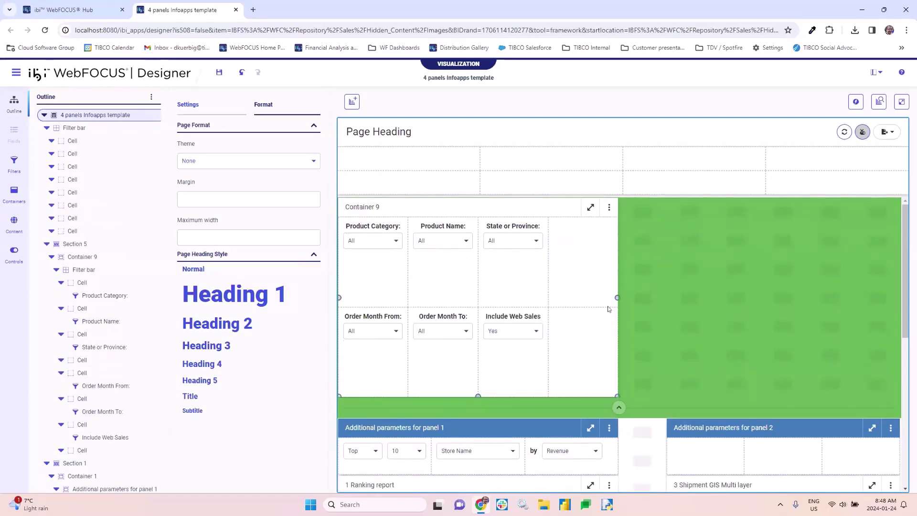
Widen the filter container to the full width of the green section and turn off its title and toolbar
drag(618, 297, 897, 285)
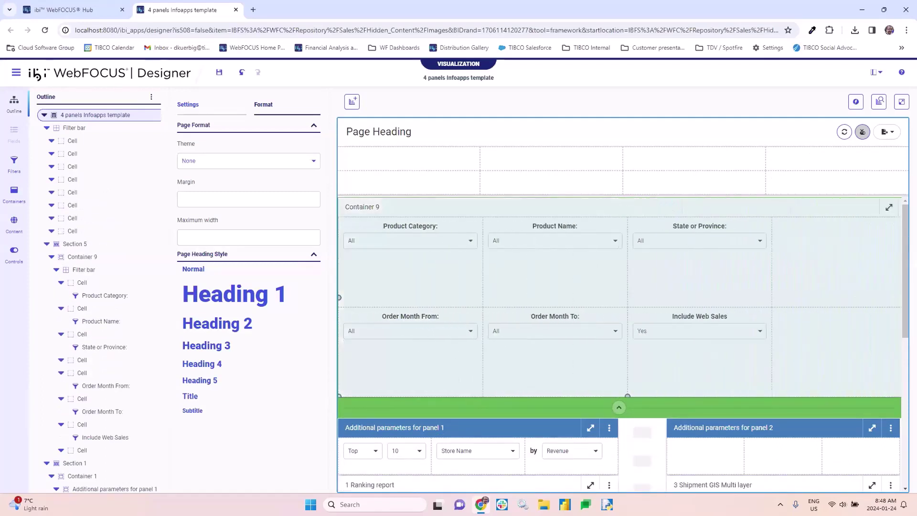
click(364, 206)
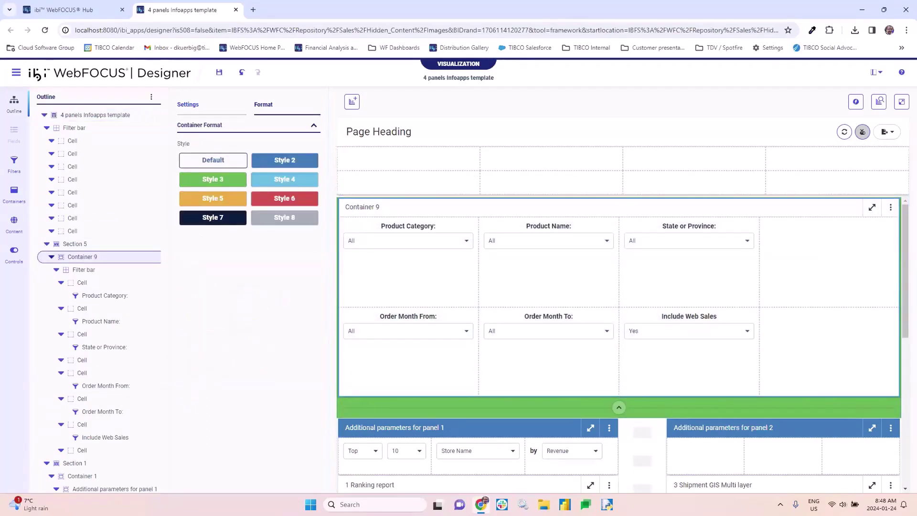
click(189, 105)
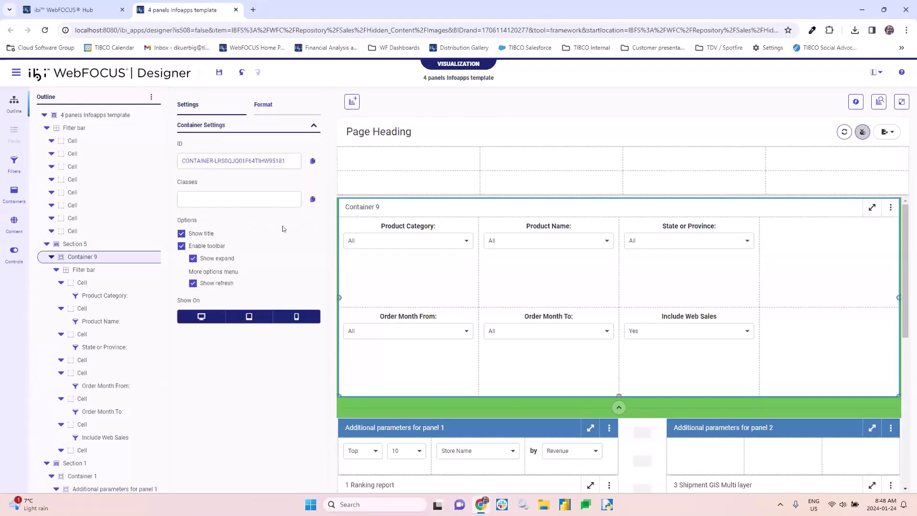
click(181, 234)
click(182, 245)
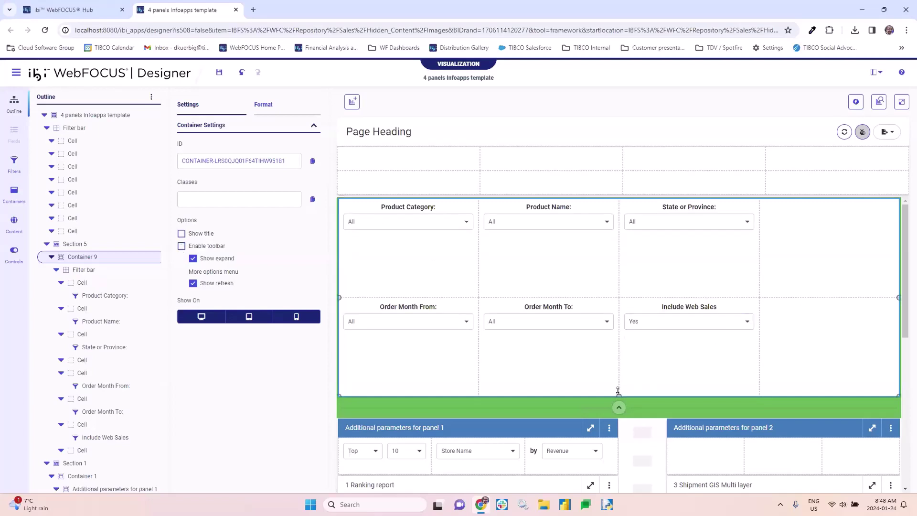
Place the labels of the container's six filters to the left of their controls and shorten the container to two compact rows
click(413, 210)
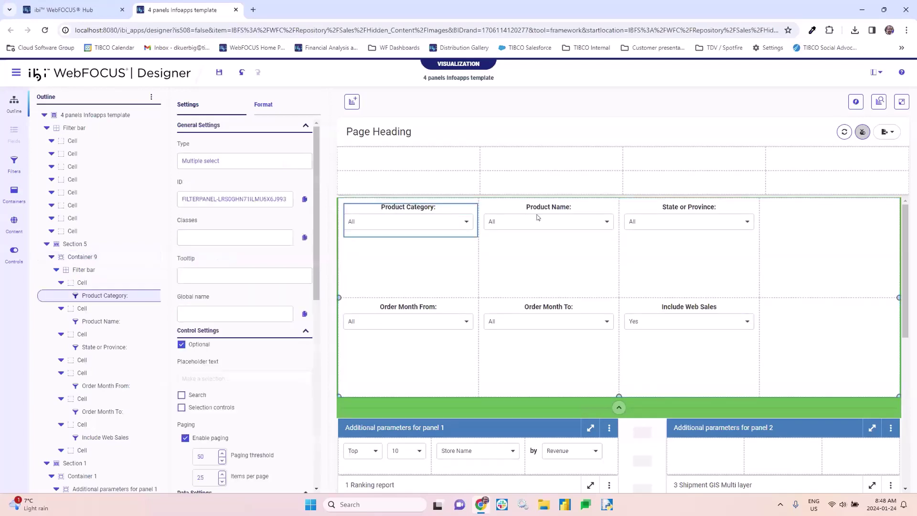
click(665, 209)
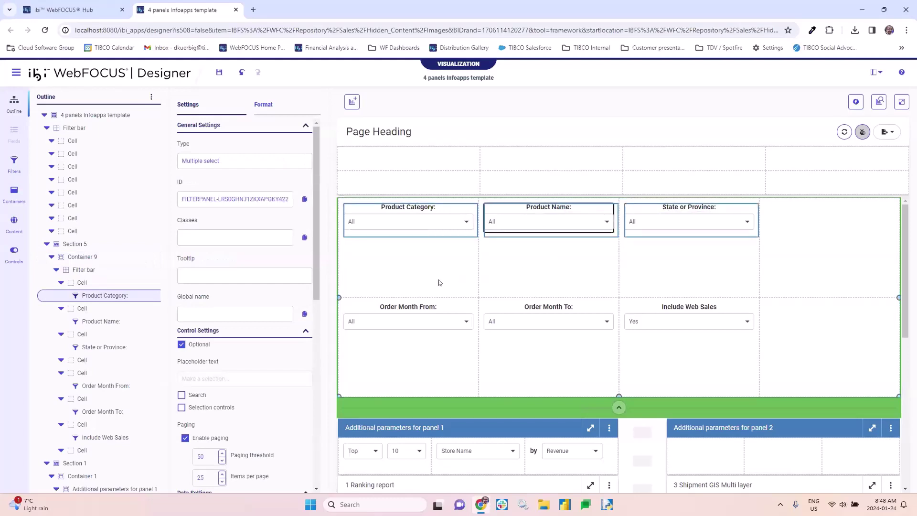
click(669, 307)
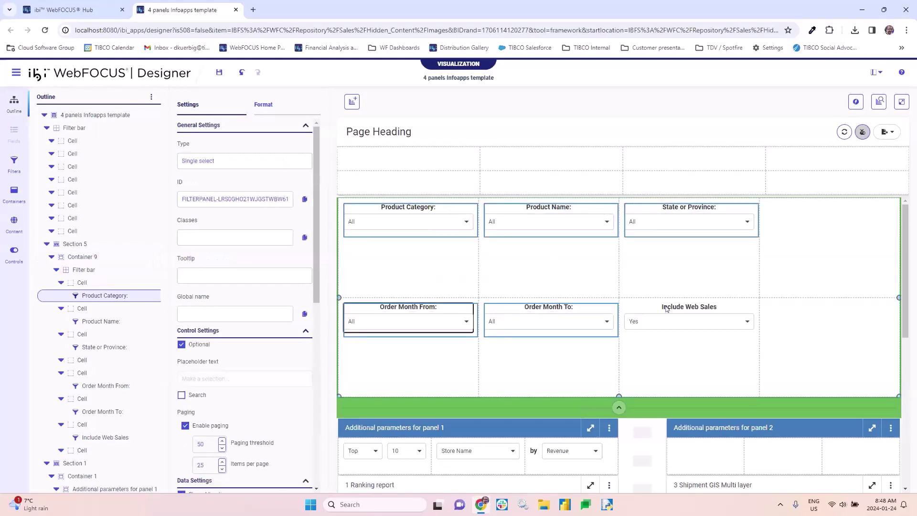
click(263, 105)
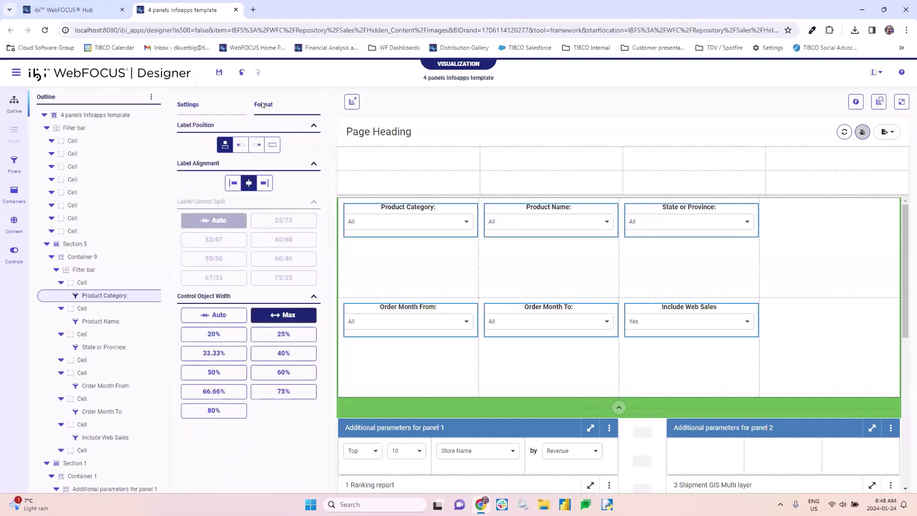
click(240, 149)
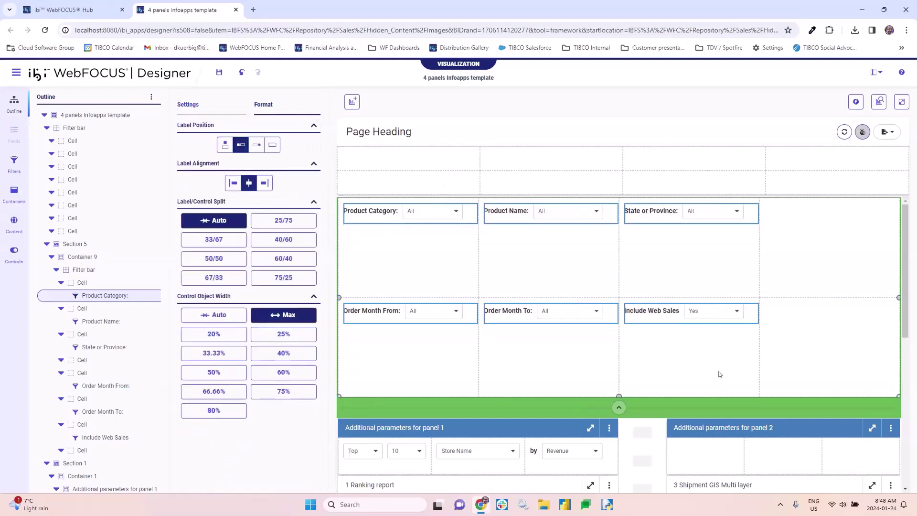
drag(619, 390, 630, 261)
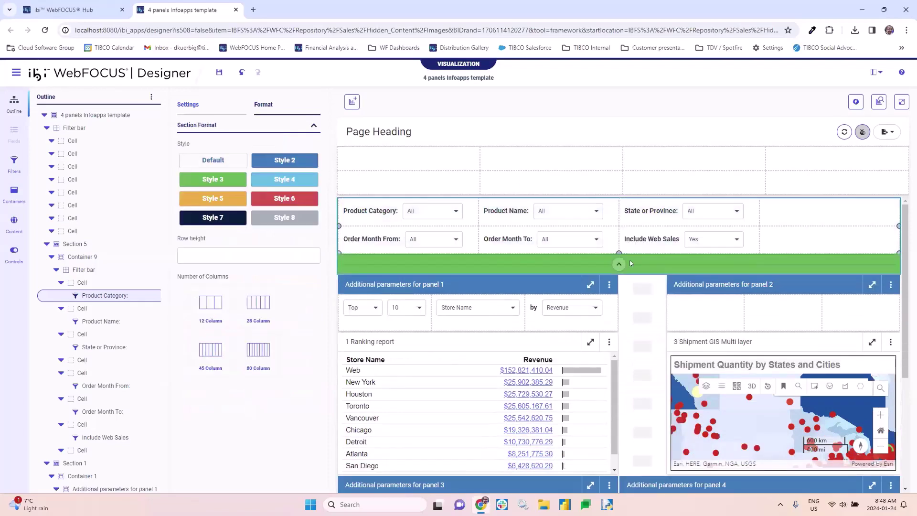
Delete the empty page filter grid below the page heading and turn off the Include Page Filters option
click(416, 161)
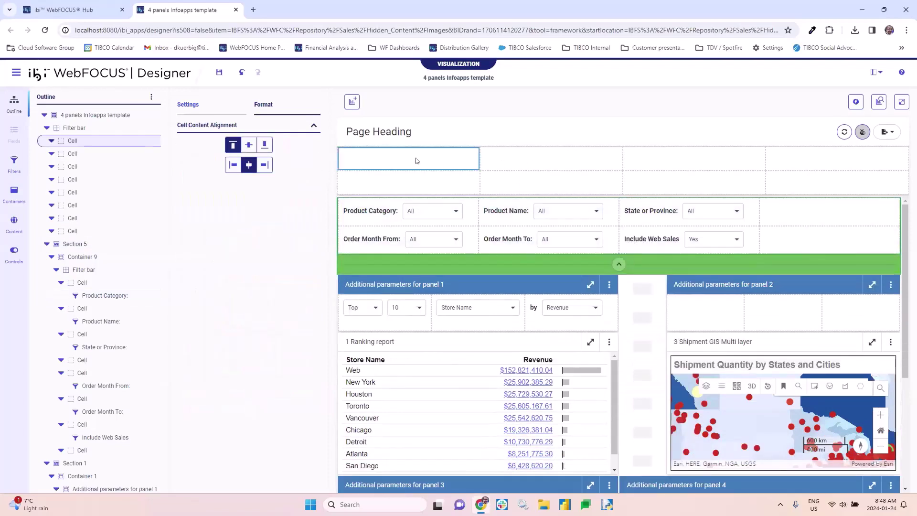
right_click(415, 161)
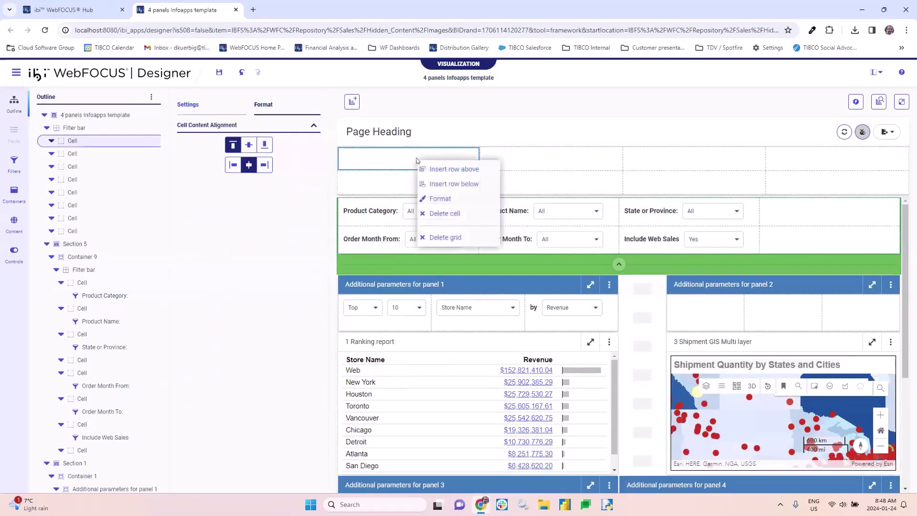
click(457, 238)
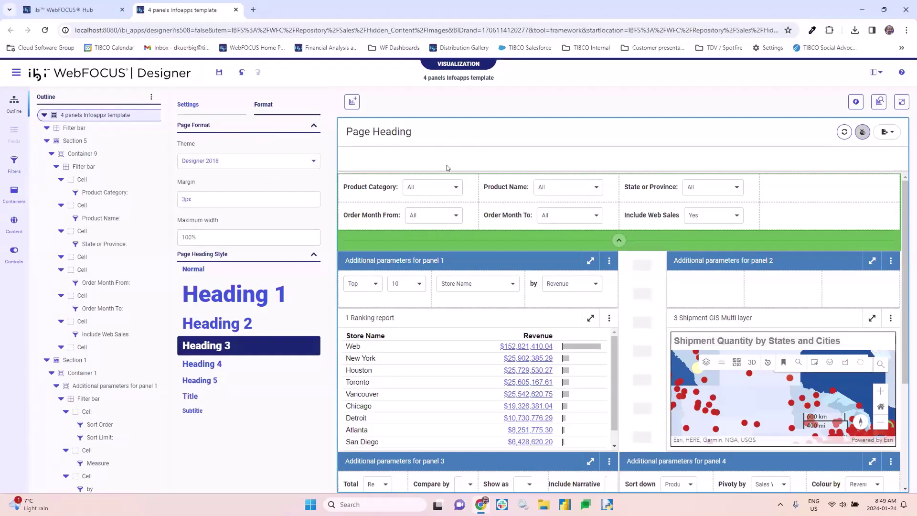
click(191, 104)
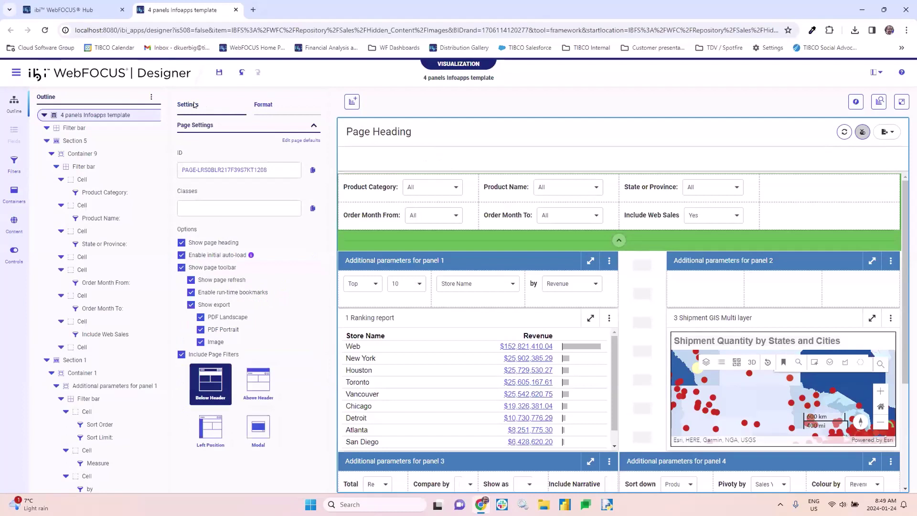
click(182, 354)
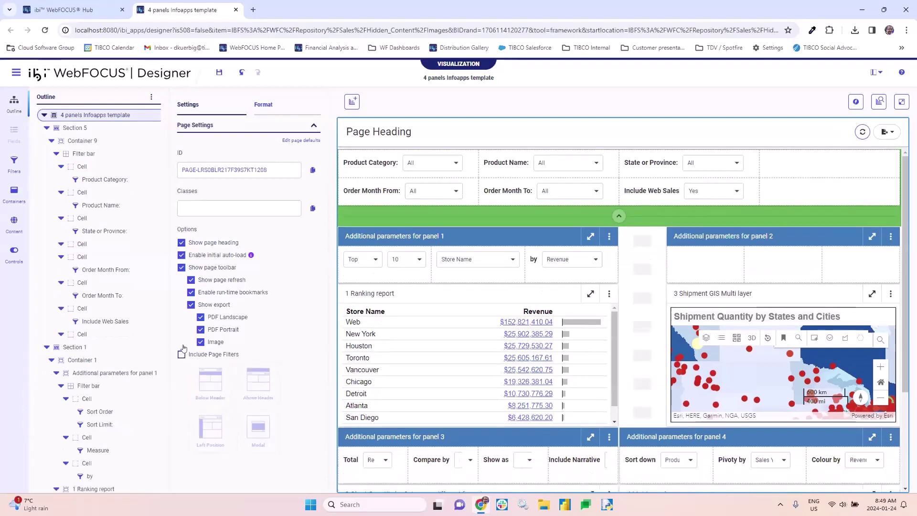
Collapse the green filter section and test expanding and collapsing it in a page preview
click(619, 216)
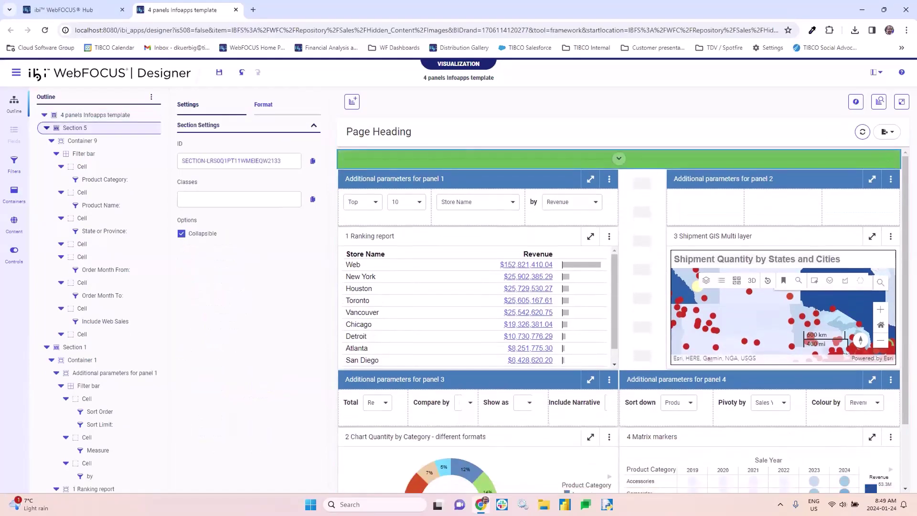
click(902, 102)
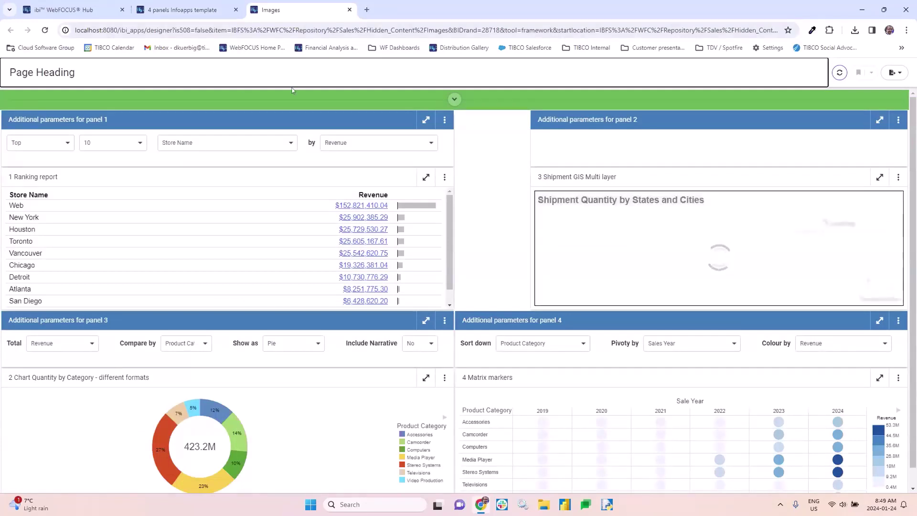
click(455, 99)
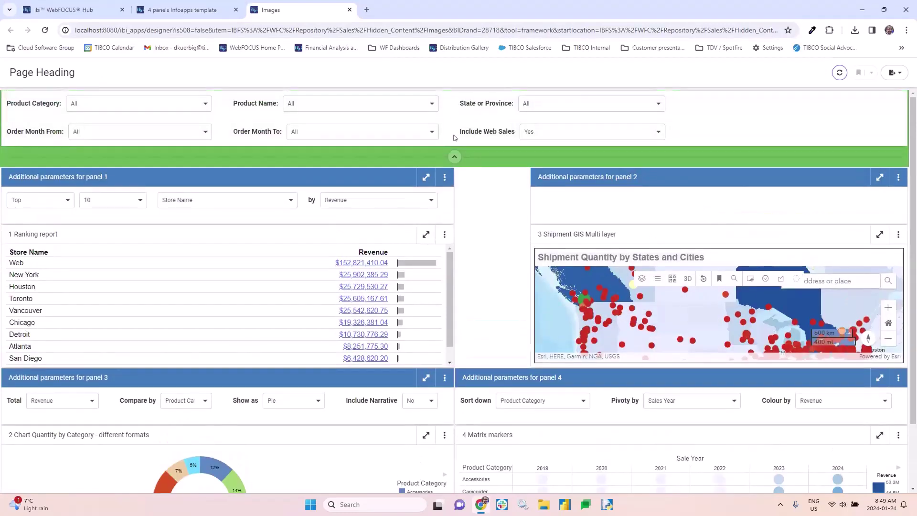
click(454, 157)
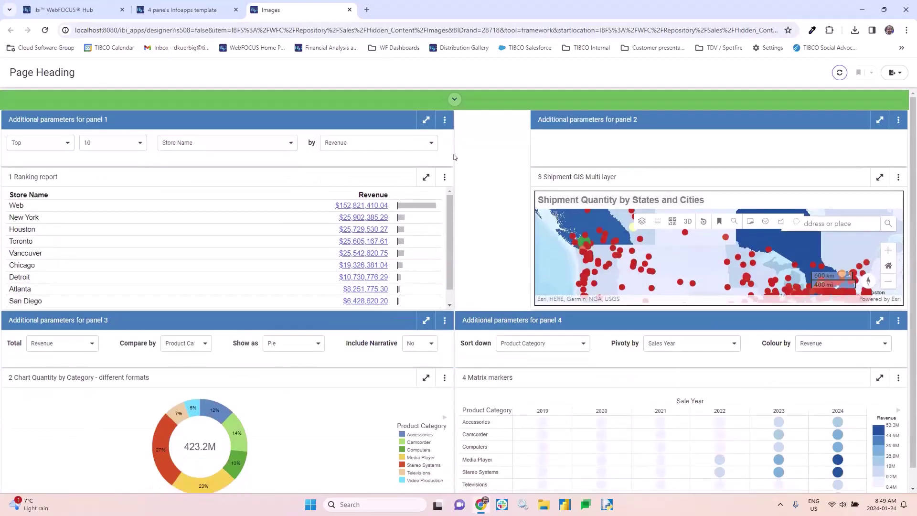
click(349, 10)
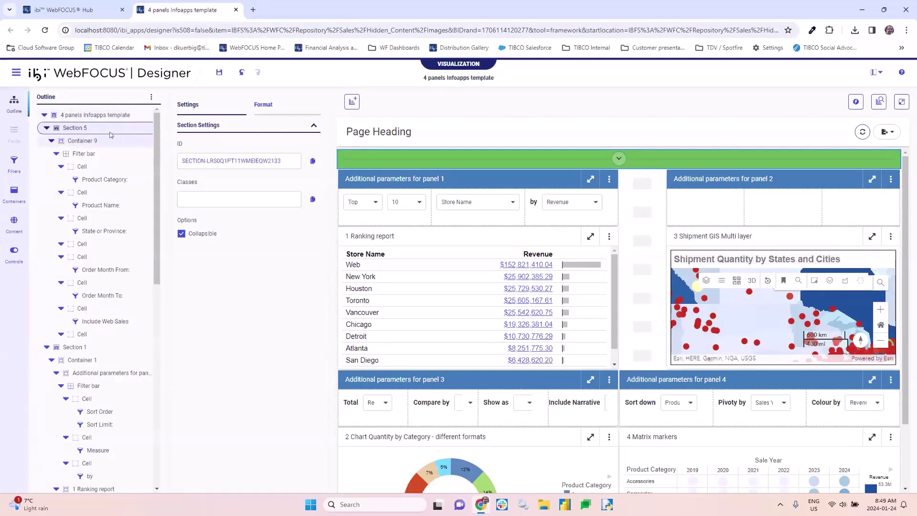
Try the Midnight theme on the page in a preview and switch back to the Designer 2018 theme
click(114, 115)
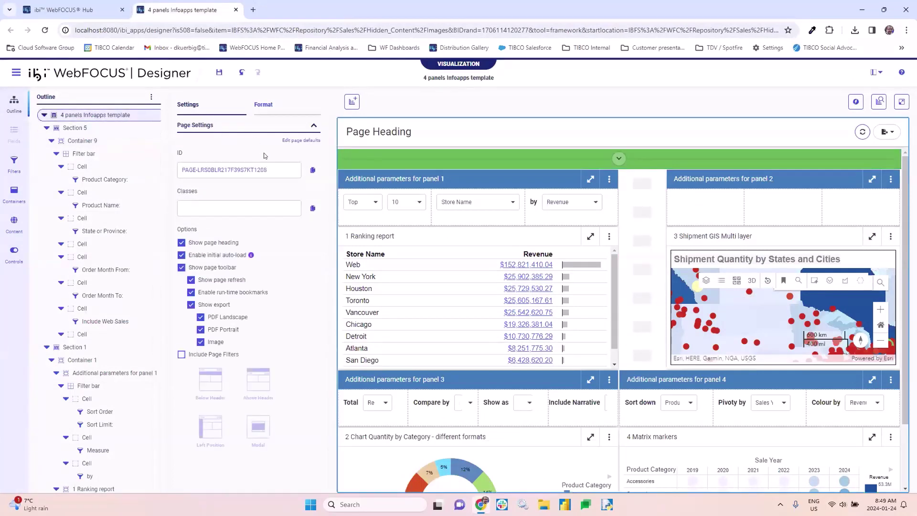
click(264, 104)
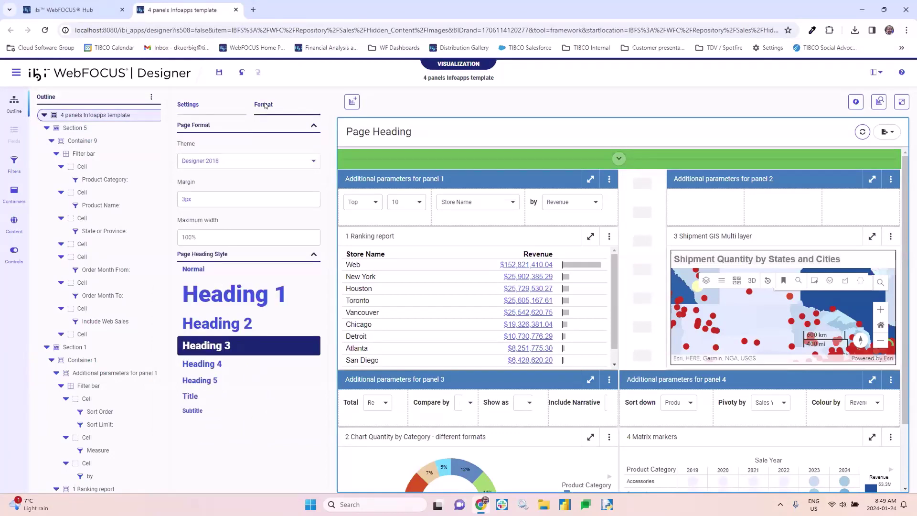
click(235, 164)
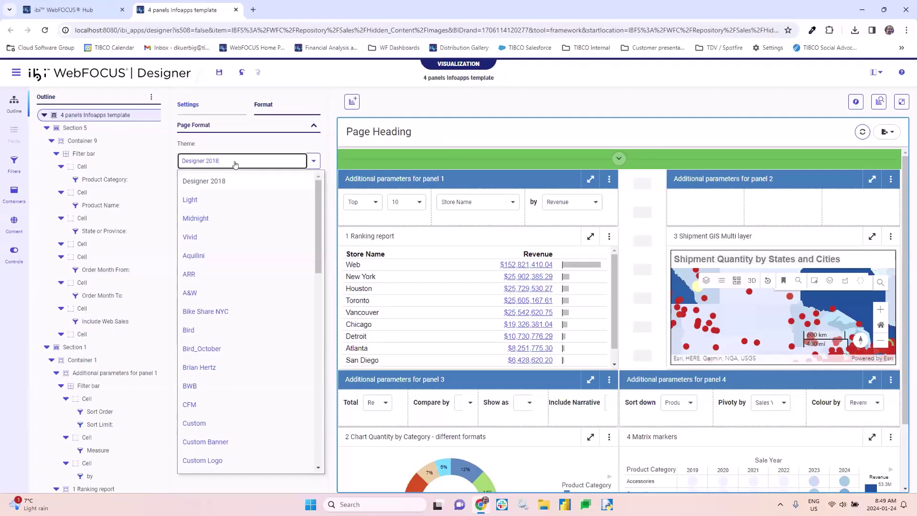
click(205, 218)
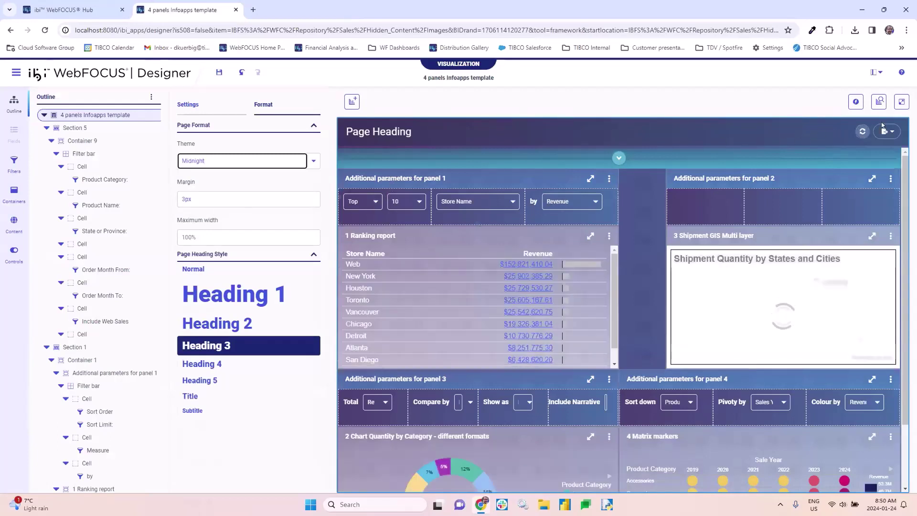
click(900, 102)
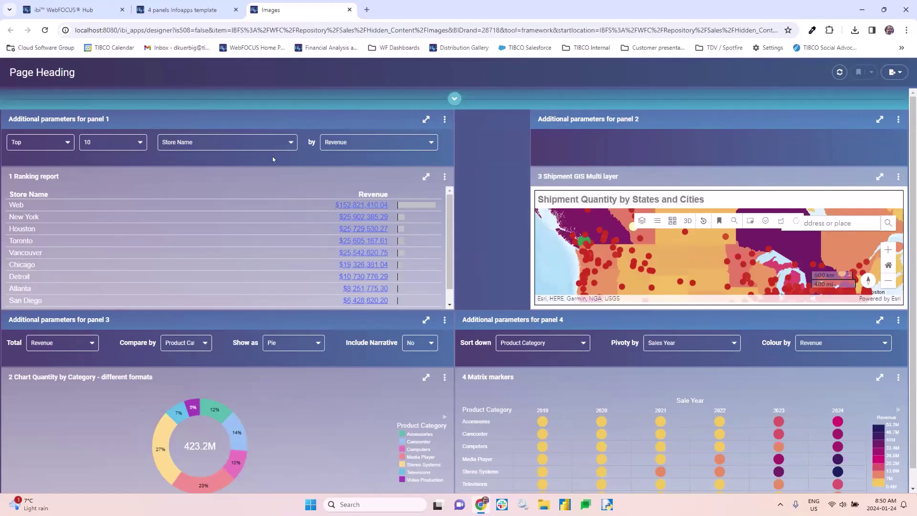
click(349, 10)
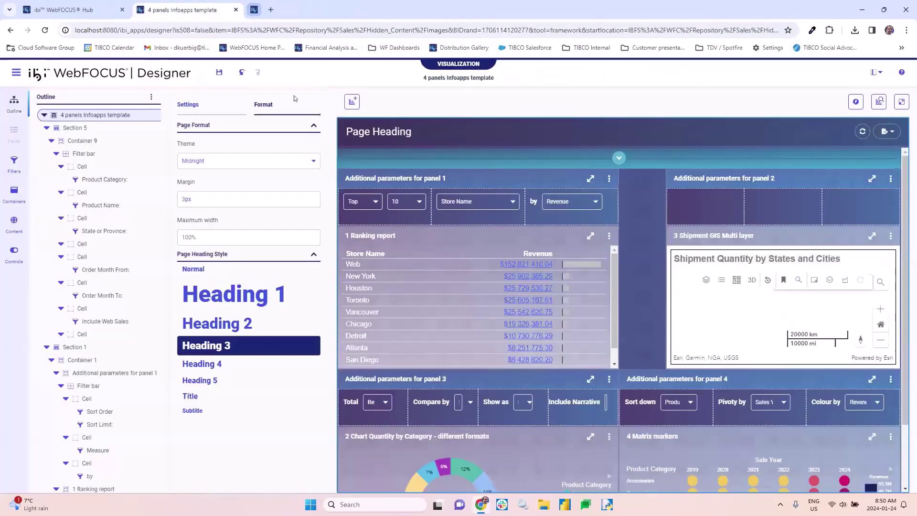
click(223, 162)
click(217, 181)
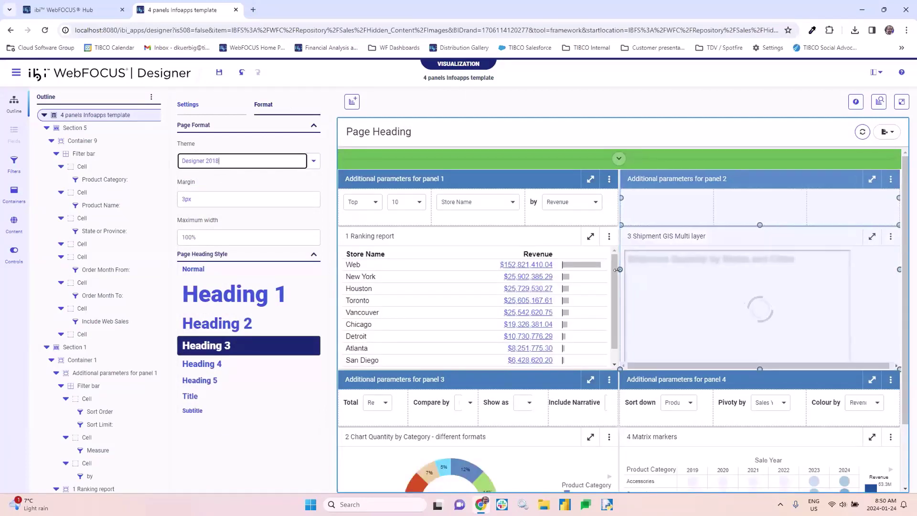
Preview the page in a narrow browser window, look through the stacked panels, and return to the full-size design view
click(901, 102)
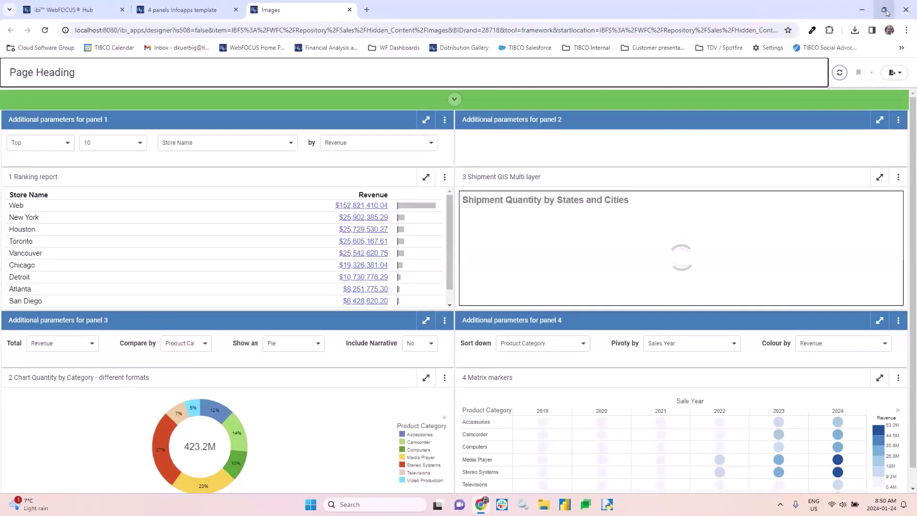
mouse_move(886, 12)
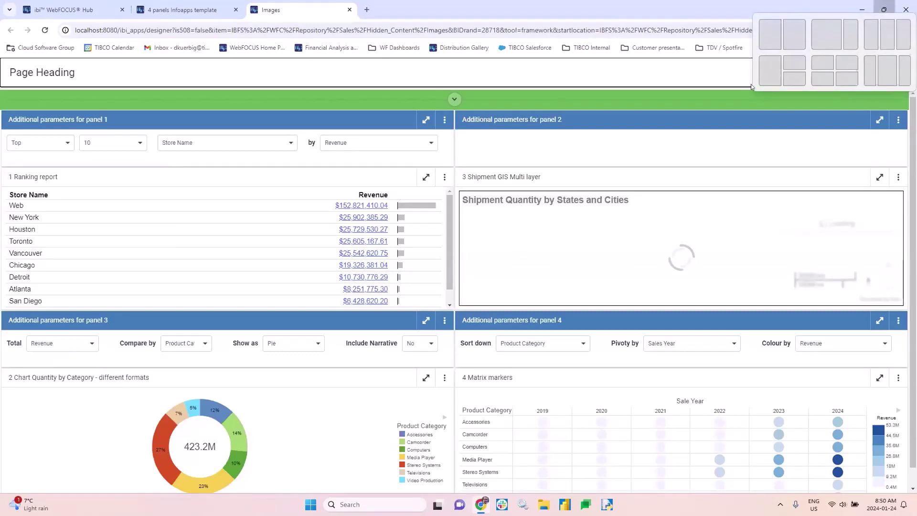
click(885, 11)
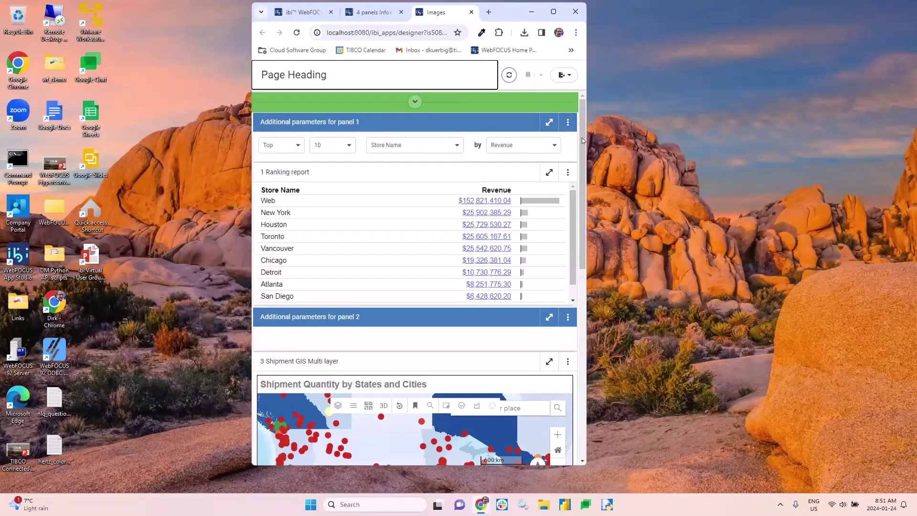
drag(582, 138, 598, 354)
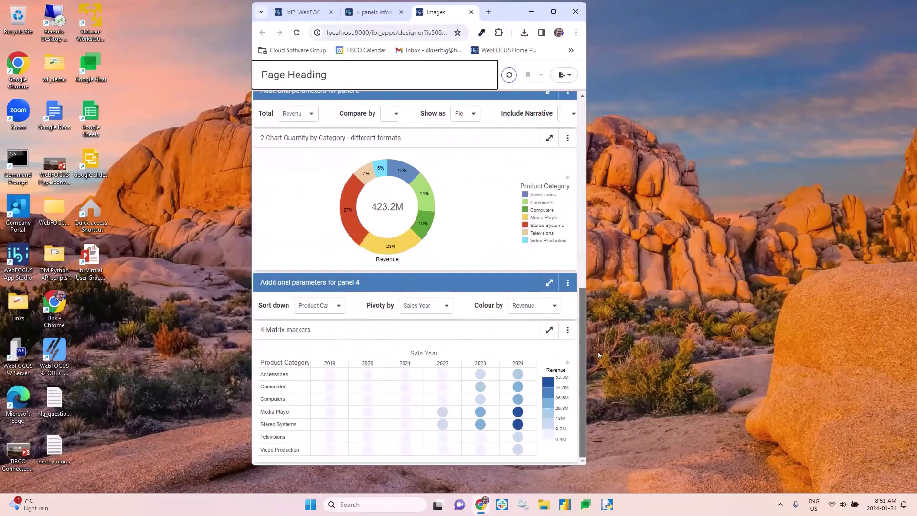
drag(598, 300, 597, 295)
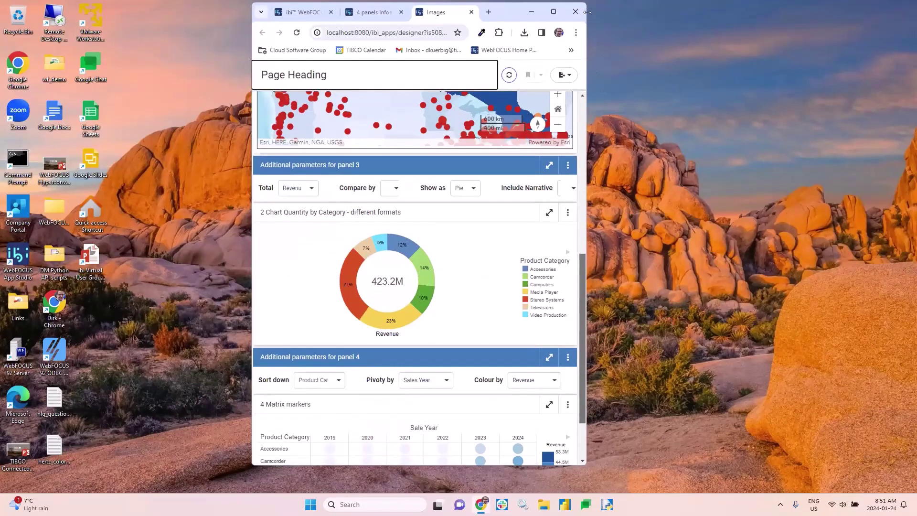
click(552, 11)
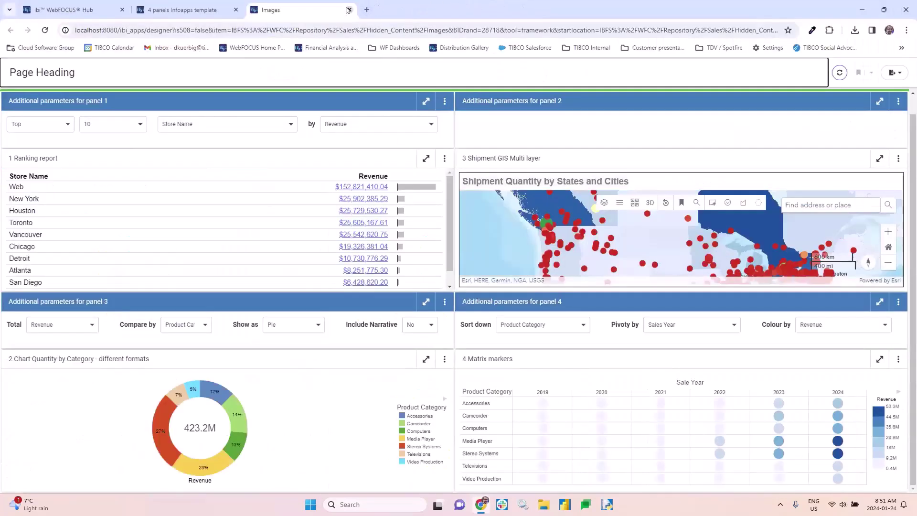
click(348, 10)
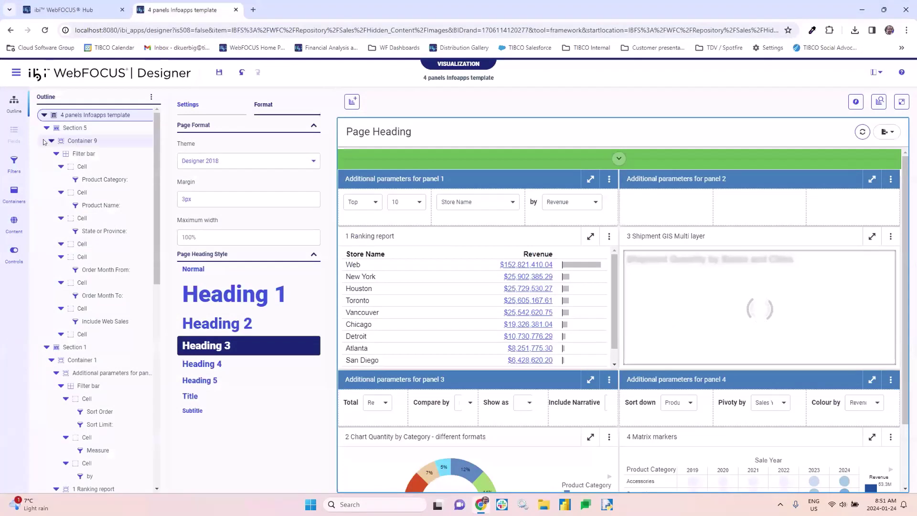
Collapse the list of filters and move the Product Name filter out from under Product Category
click(14, 162)
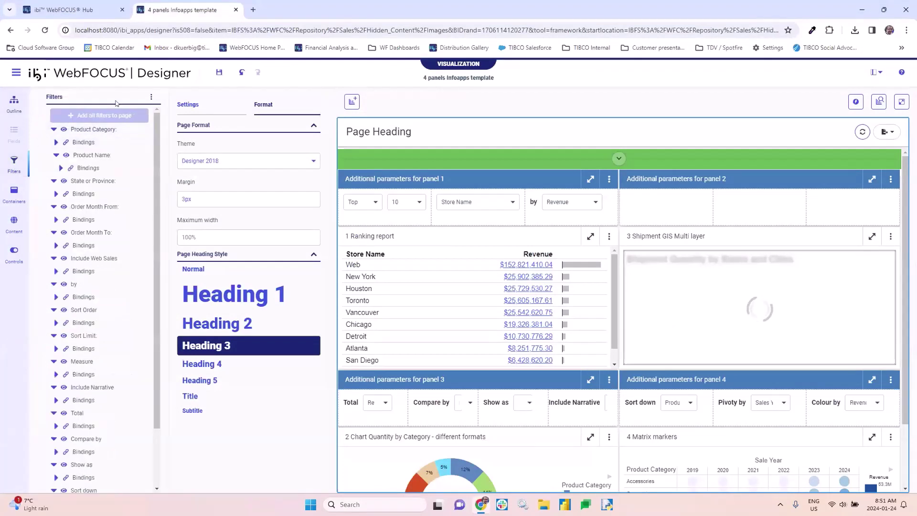
click(151, 96)
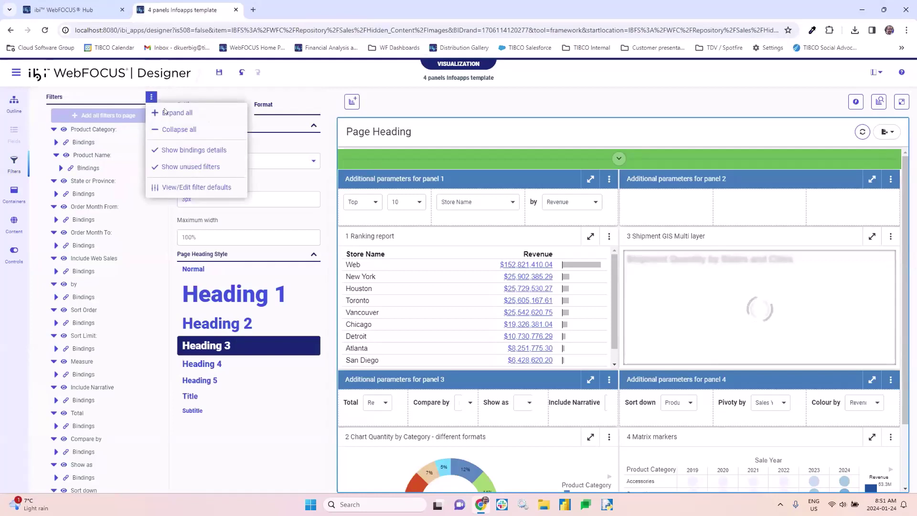
click(171, 128)
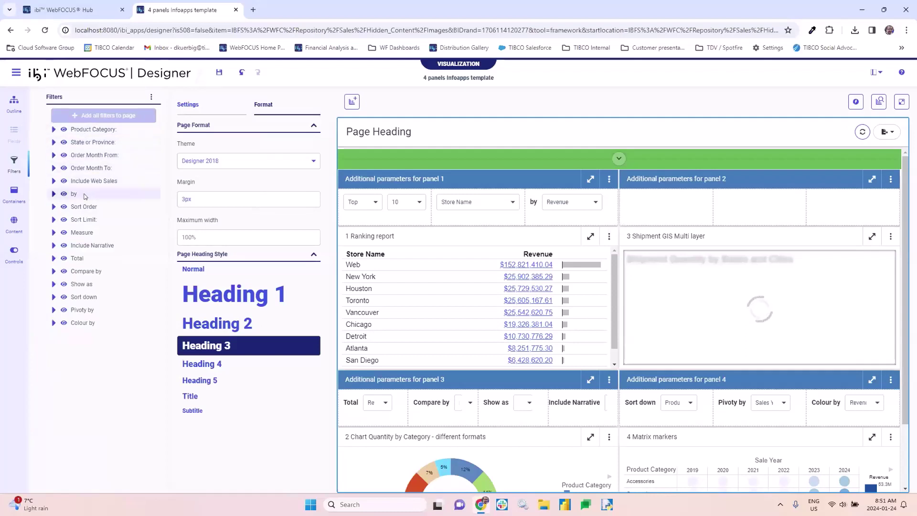
click(52, 129)
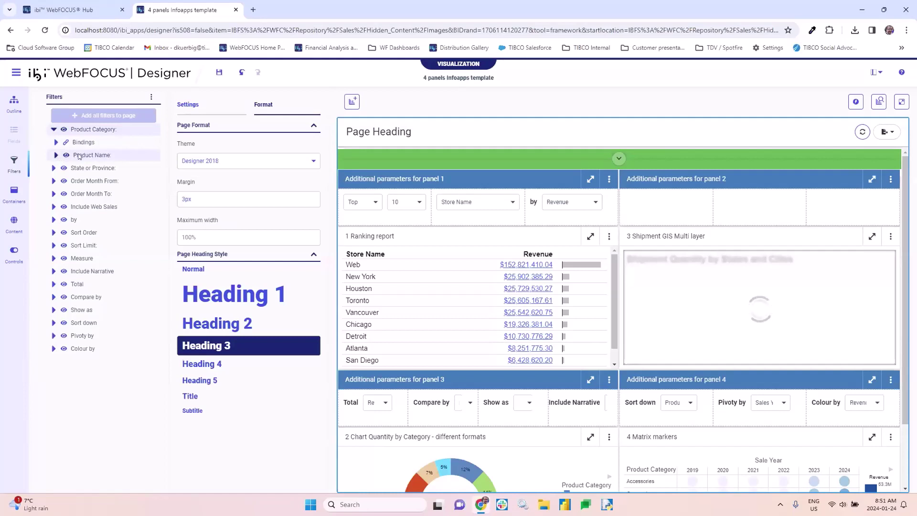
drag(79, 156, 56, 170)
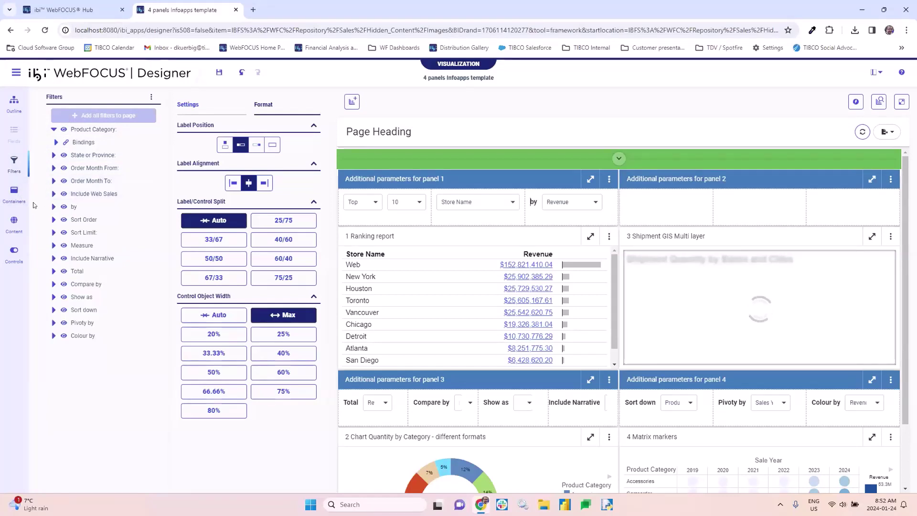
click(14, 191)
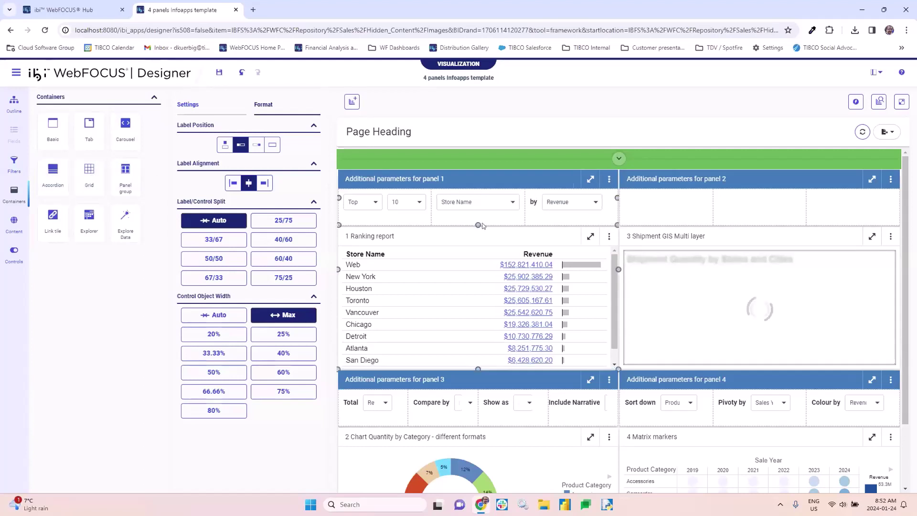
click(368, 216)
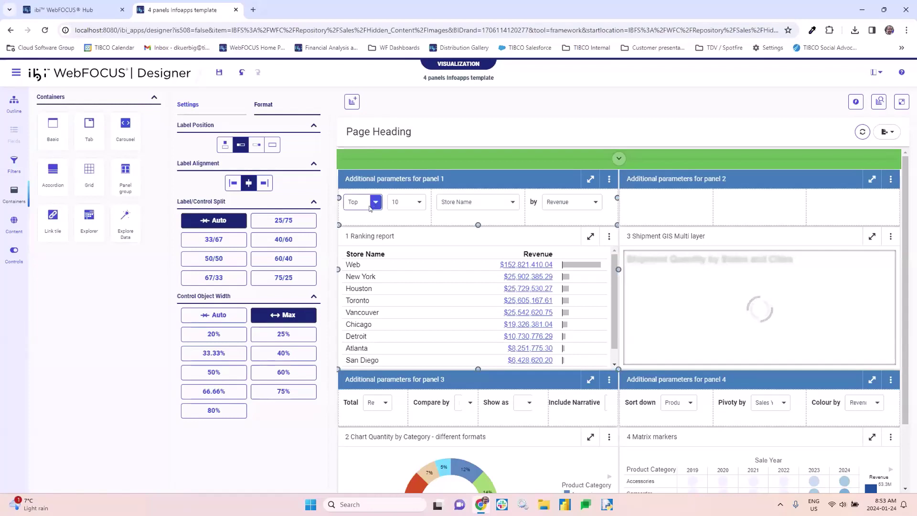
click(369, 203)
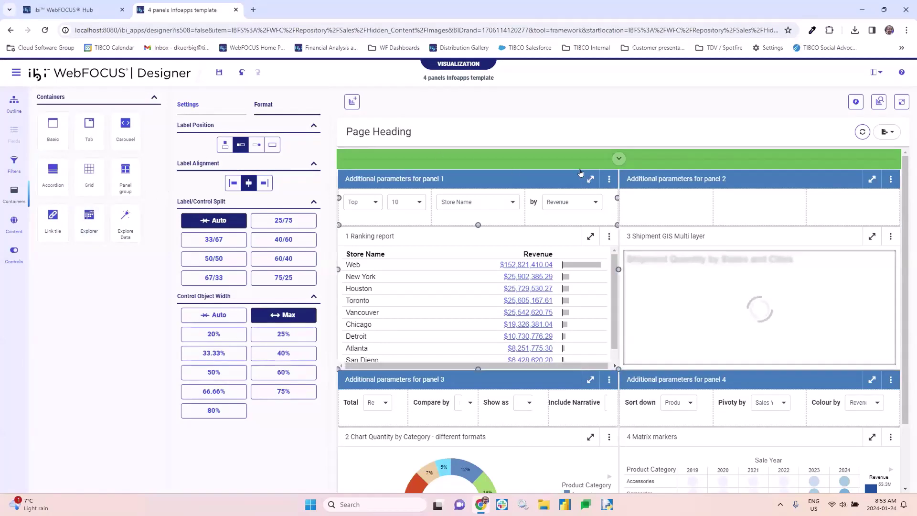
Preview the page and check how the panel 3 parameters container looks maximized before restoring it
click(901, 101)
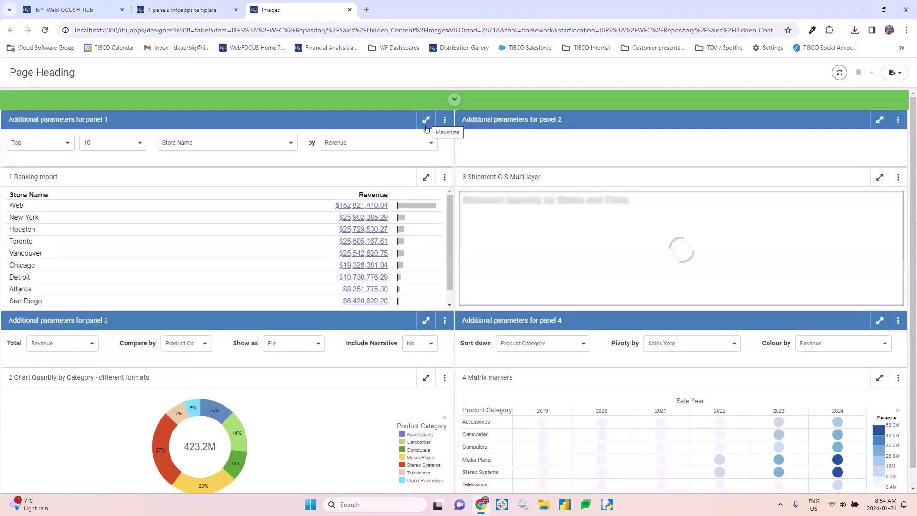
click(427, 320)
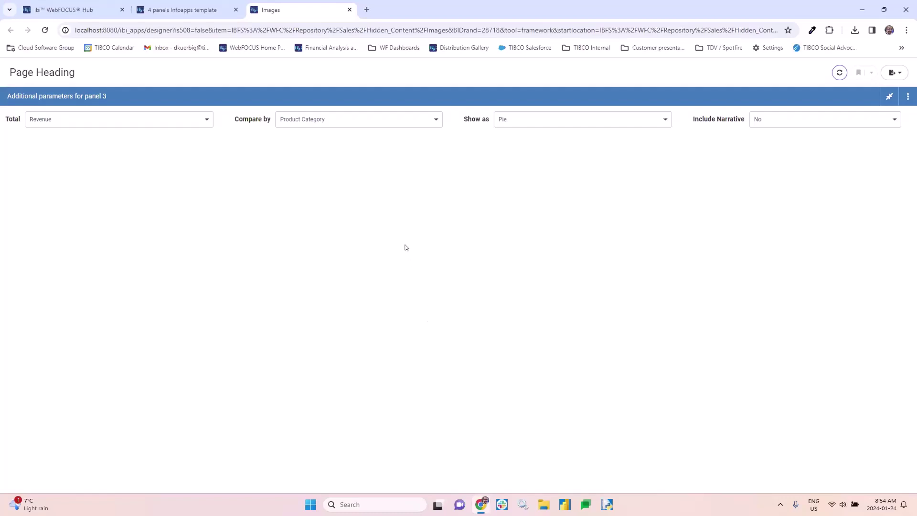
click(886, 97)
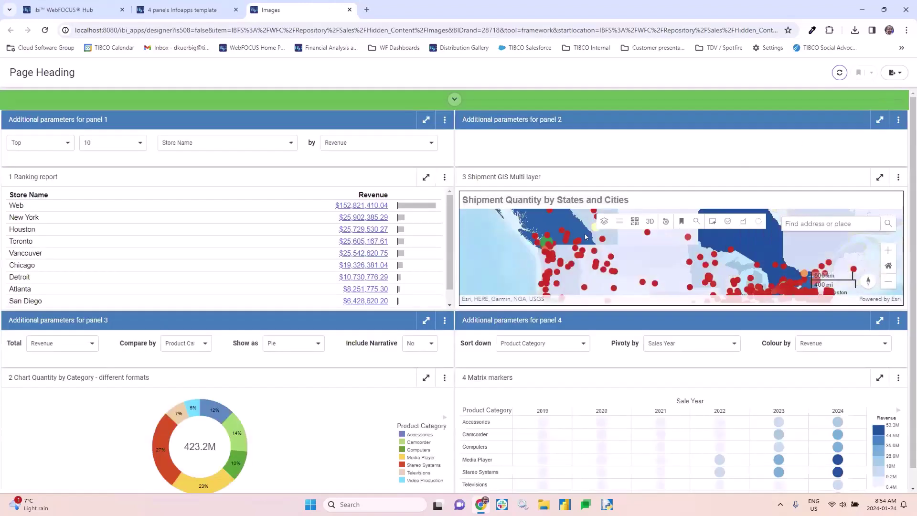
In the preview, view the panel 3 chart maximized and restored, and show it as Line compared by Sales Quarter with narrative Yes
click(424, 378)
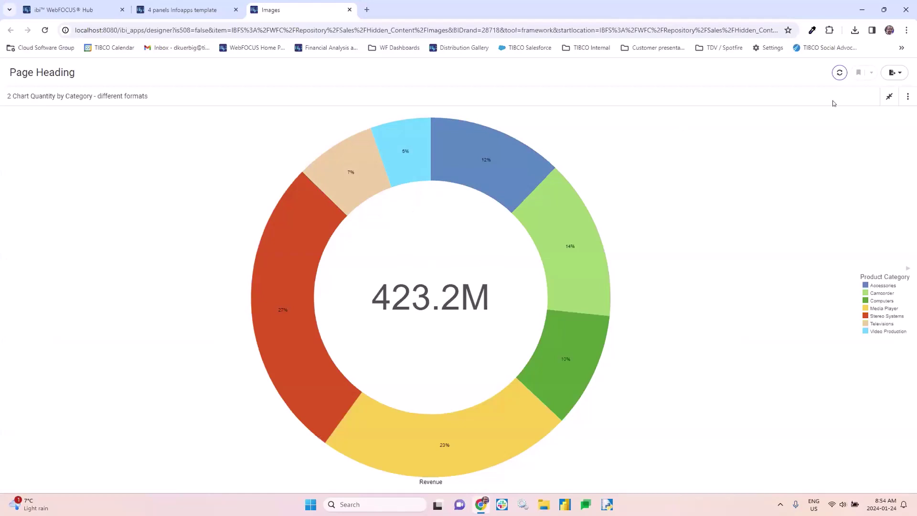
click(886, 95)
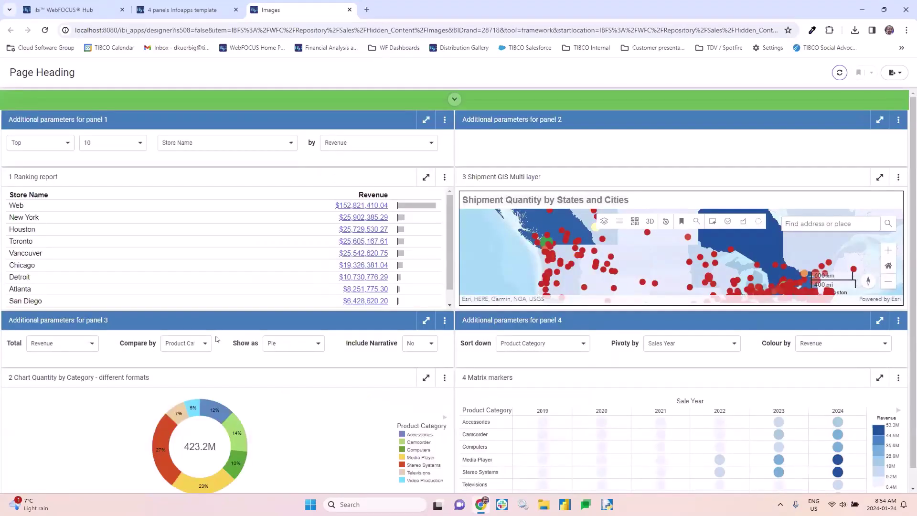
click(283, 348)
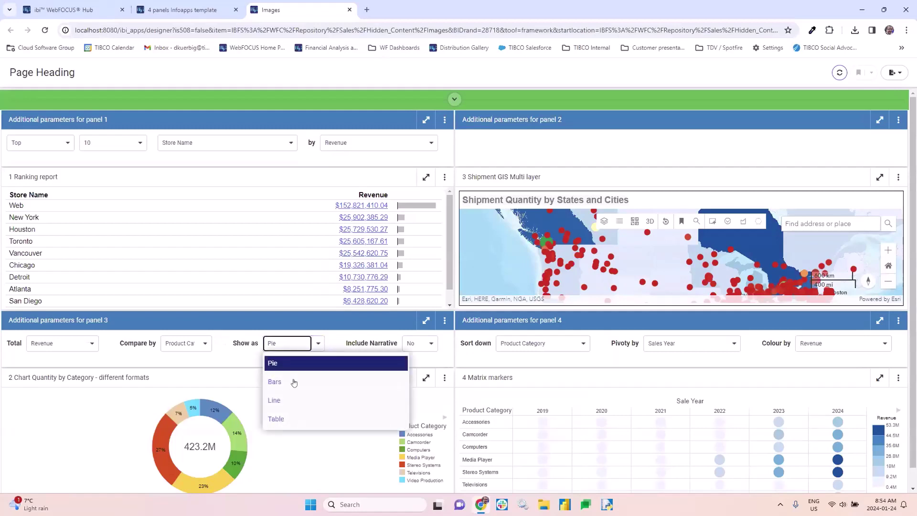
click(290, 400)
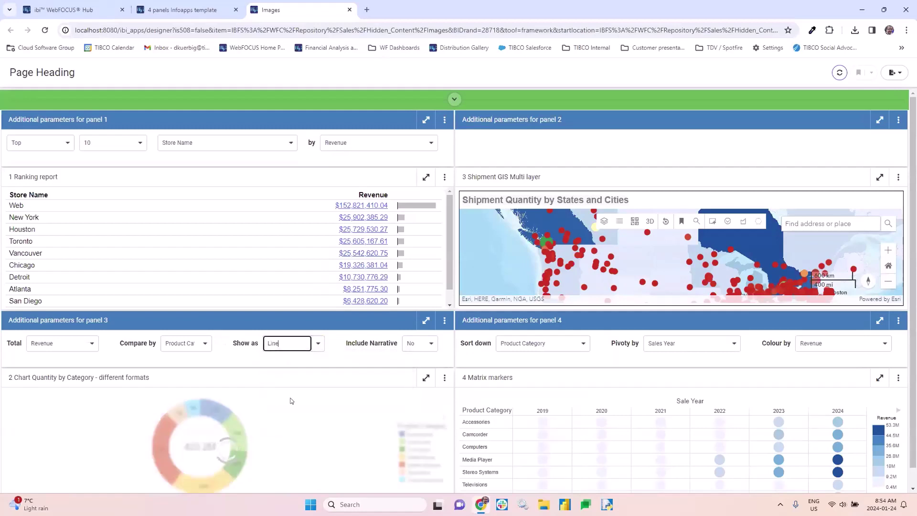
click(192, 346)
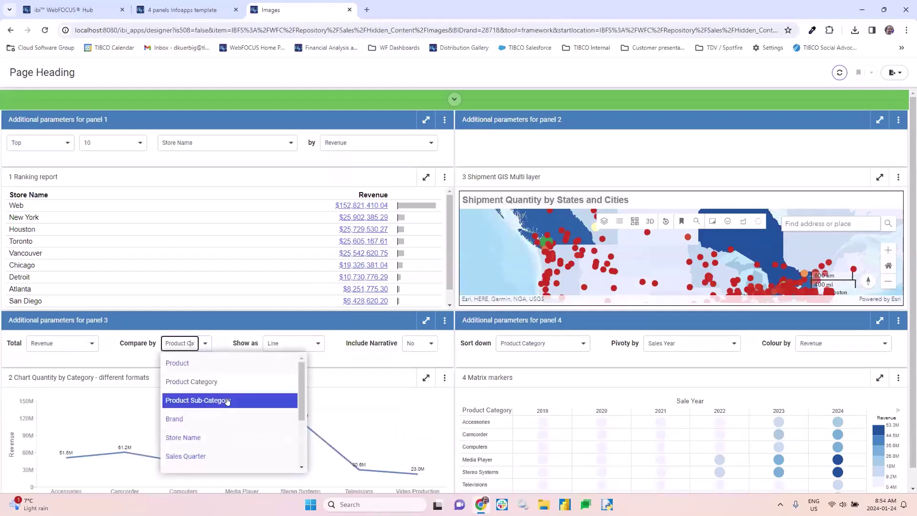
click(210, 456)
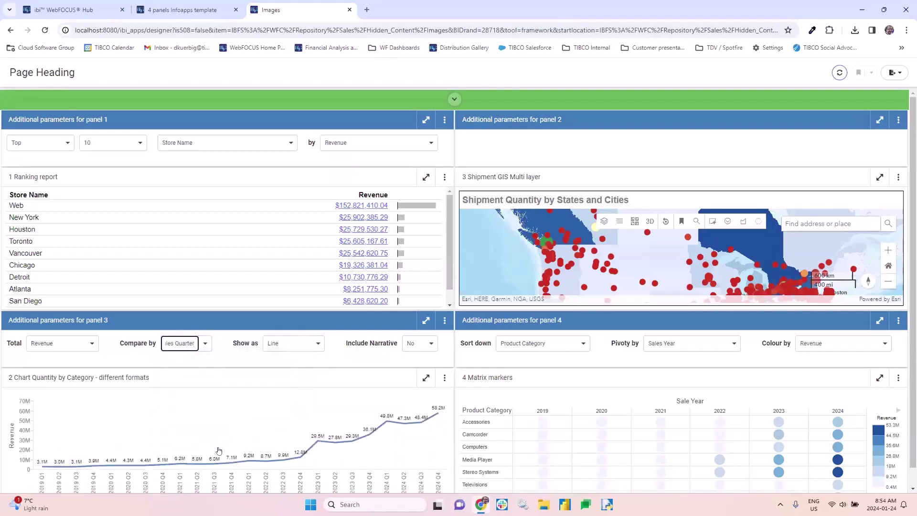
click(430, 344)
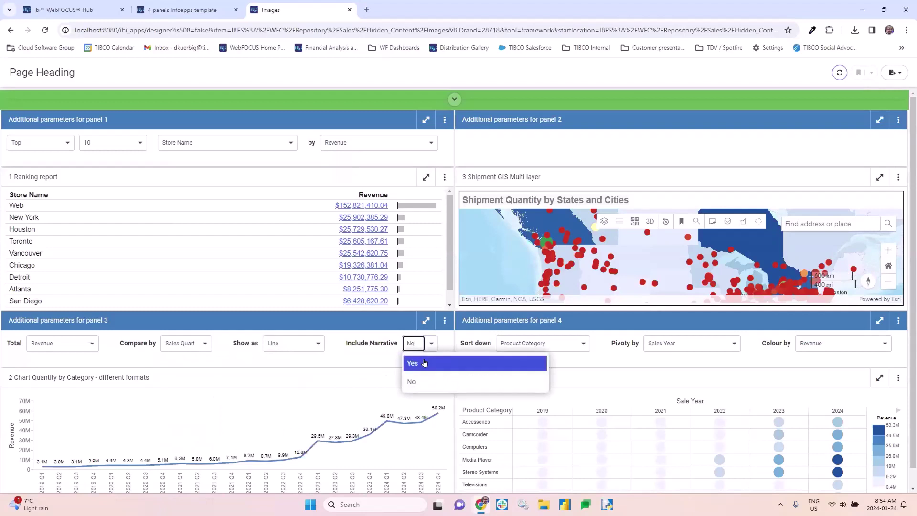
click(424, 361)
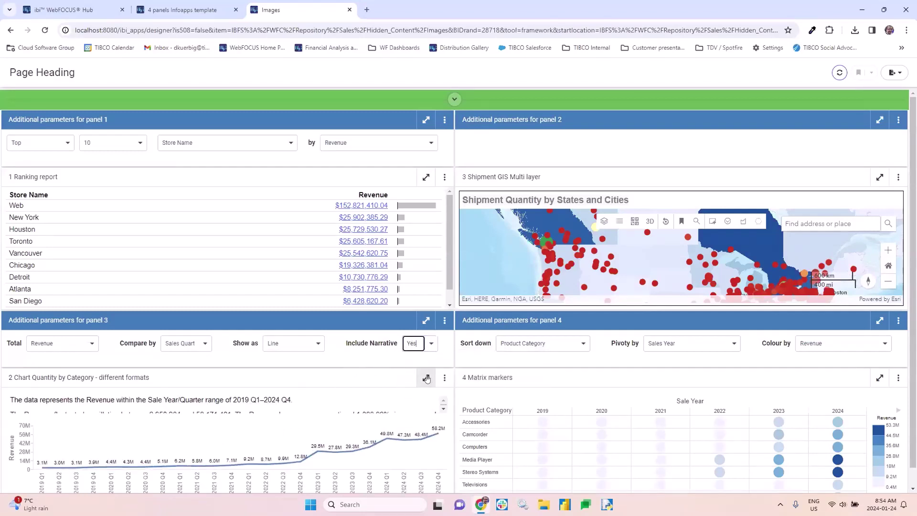
Read the maximized line chart and its narrative, look at the page's export options, and close the preview
click(426, 379)
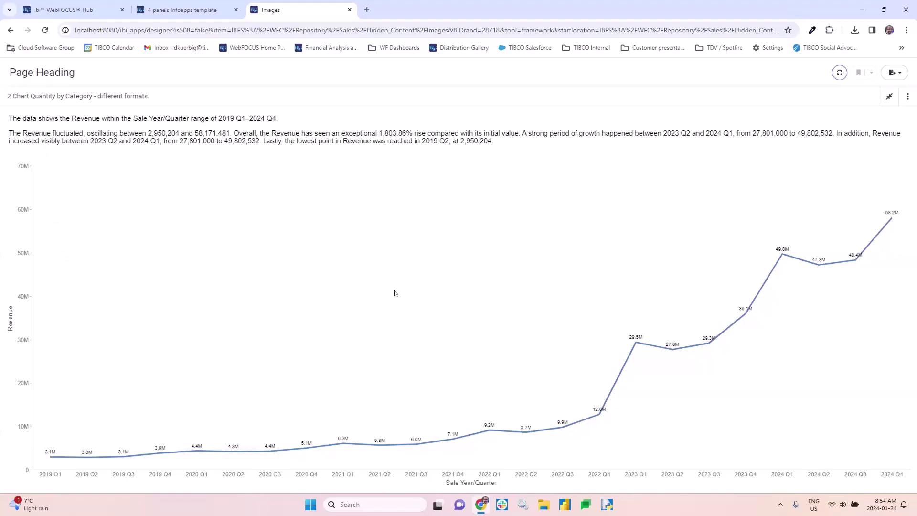
mouse_move(632, 370)
mouse_move(49, 457)
click(899, 72)
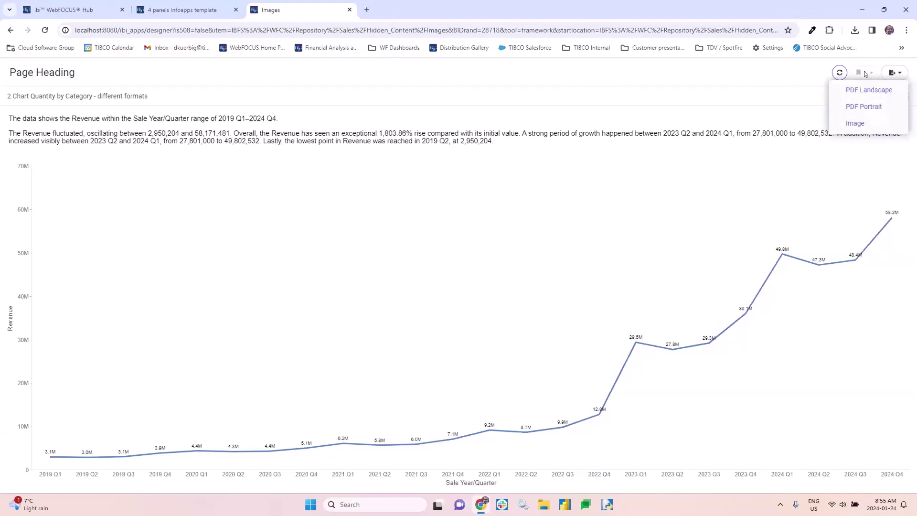
click(349, 9)
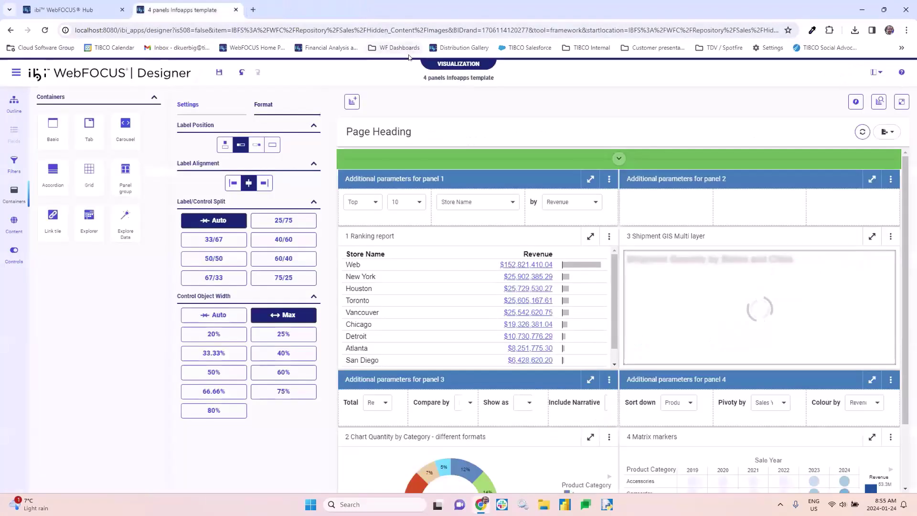
Look through the available content items, page outline and basic controls, and briefly preview the whole page
click(13, 224)
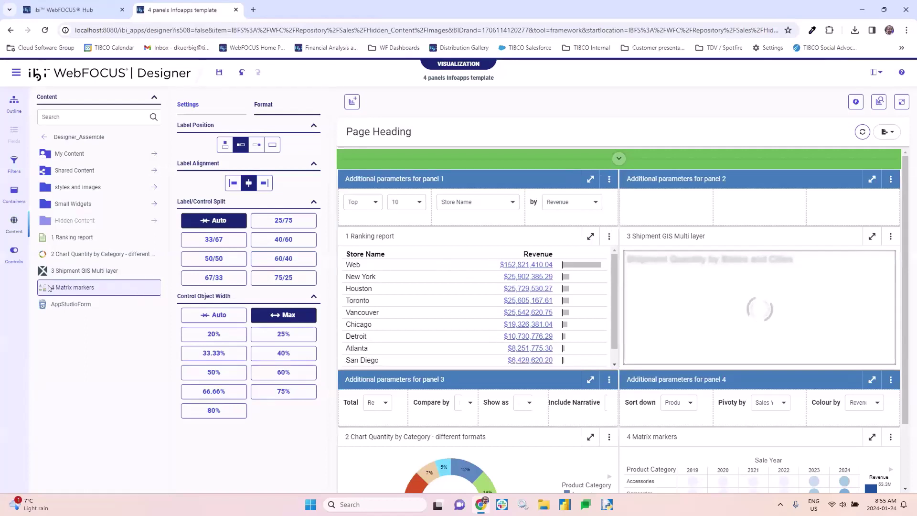
click(477, 294)
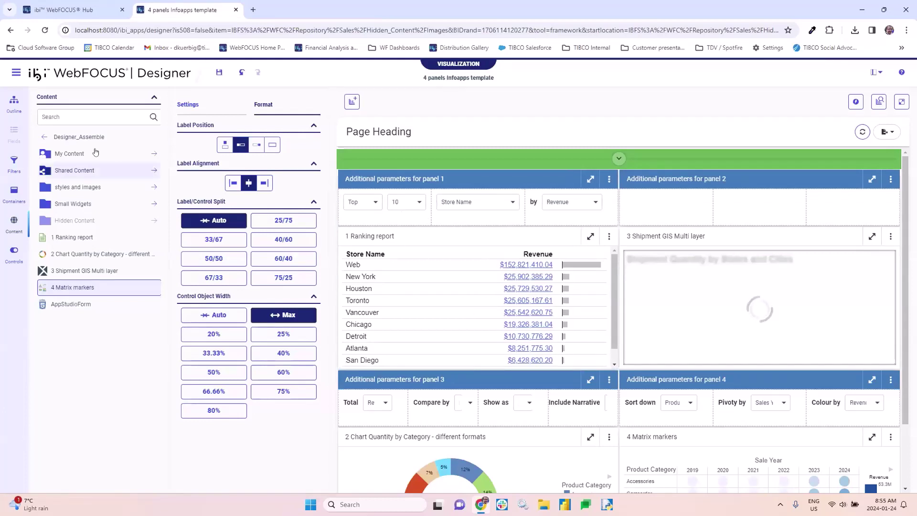
click(12, 103)
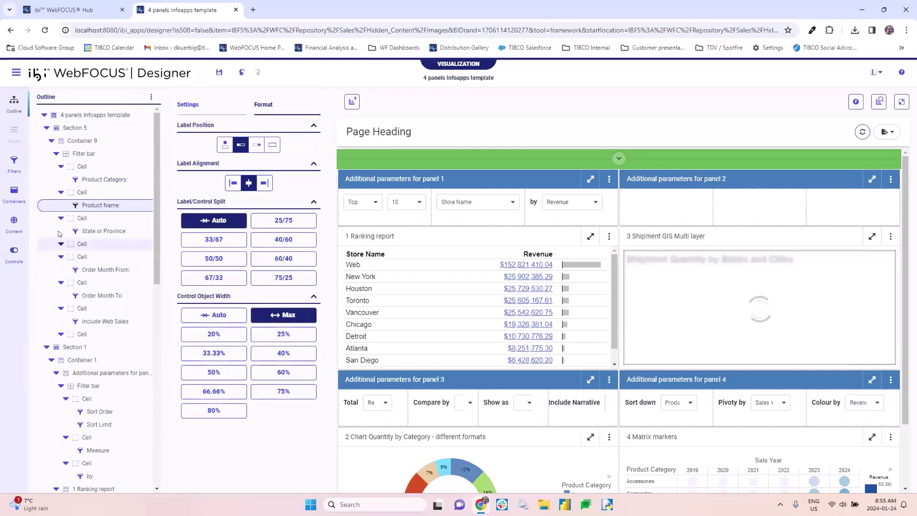
click(14, 257)
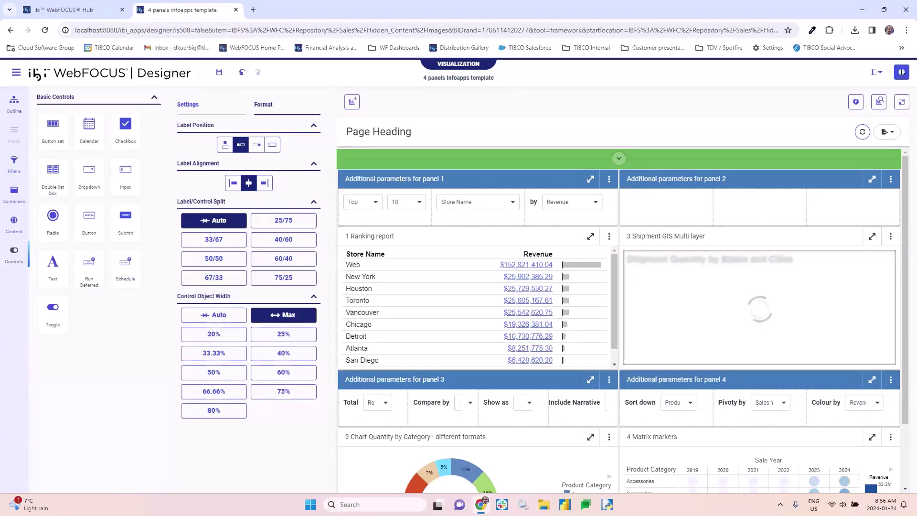
click(901, 102)
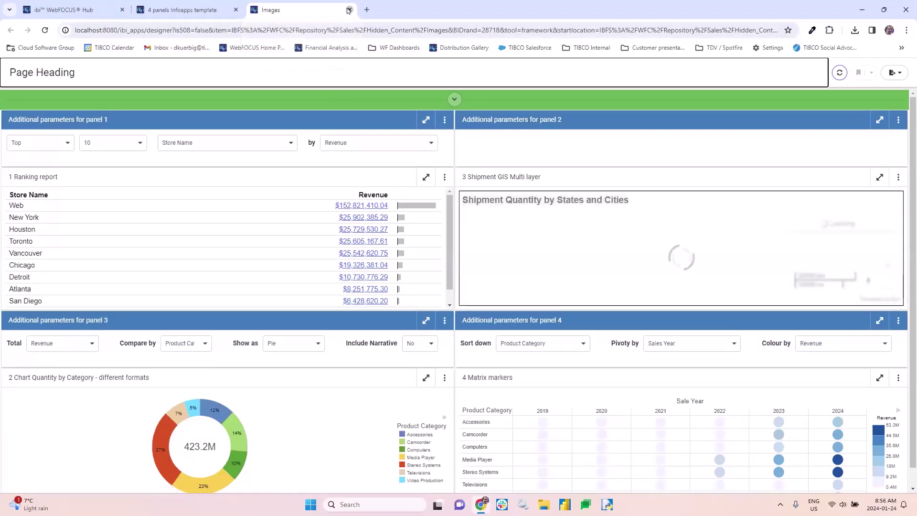
click(348, 10)
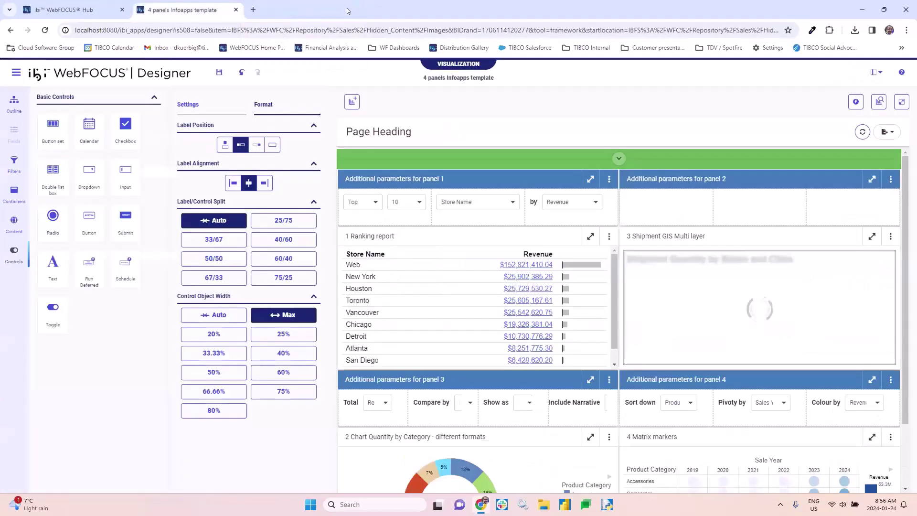
Save a copy of the page in the Images folder with the title "Wednesday Designer"
click(16, 72)
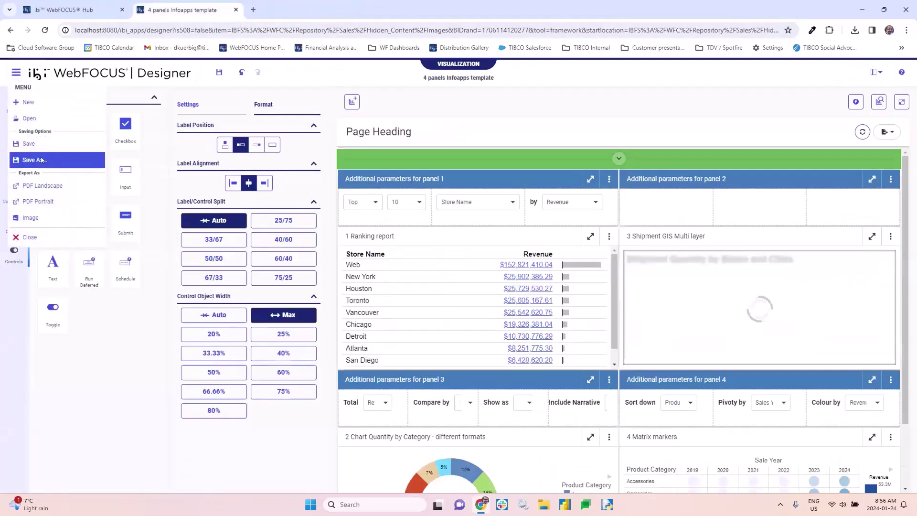
click(42, 160)
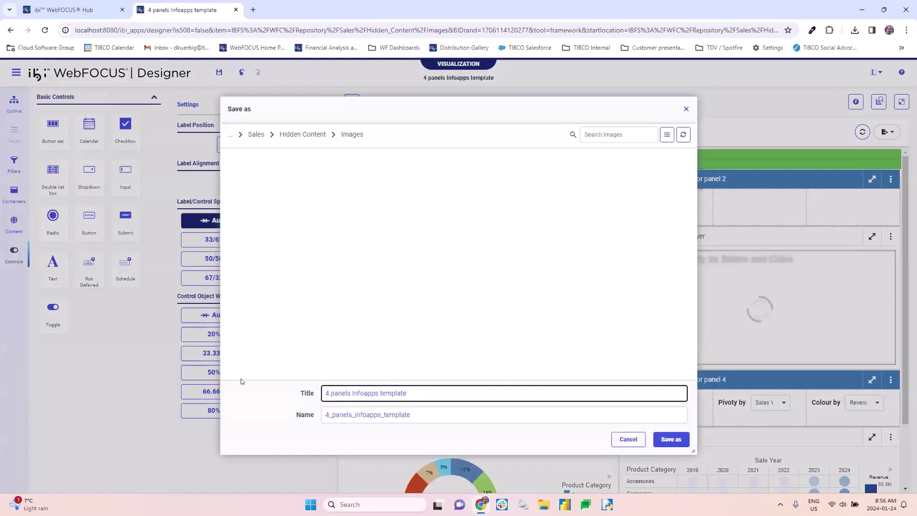
key(ctrl+a)
text(Wednes)
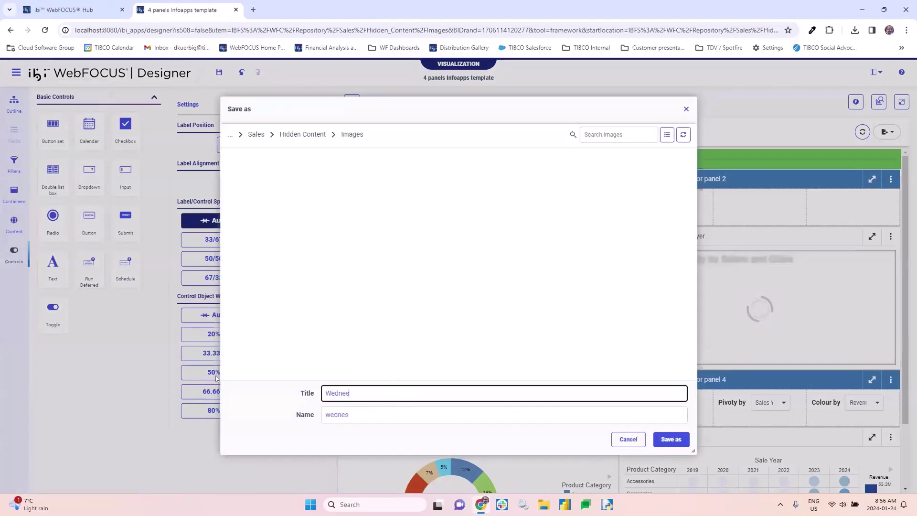
text(day Desing)
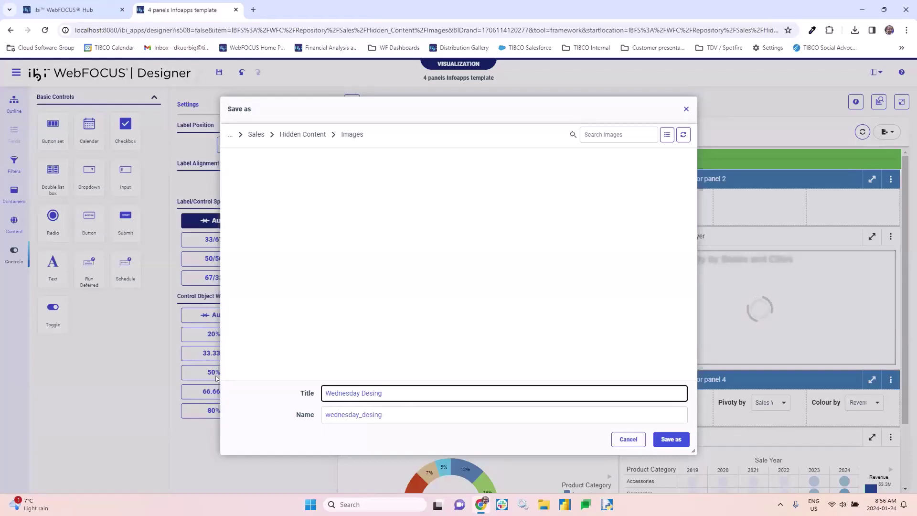
text(ergner)
click(671, 439)
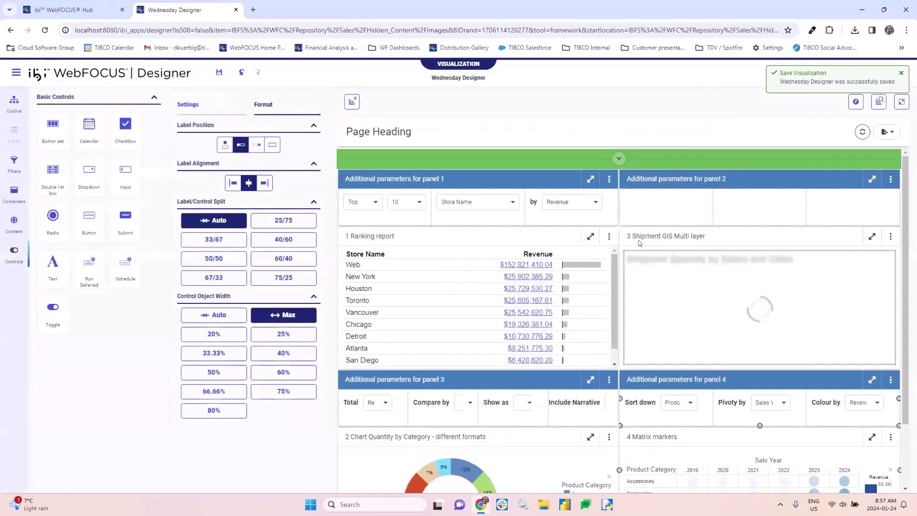
Close the page design, refresh the Hub, and reopen Wednesday Designer from the Images folder for editing
click(235, 10)
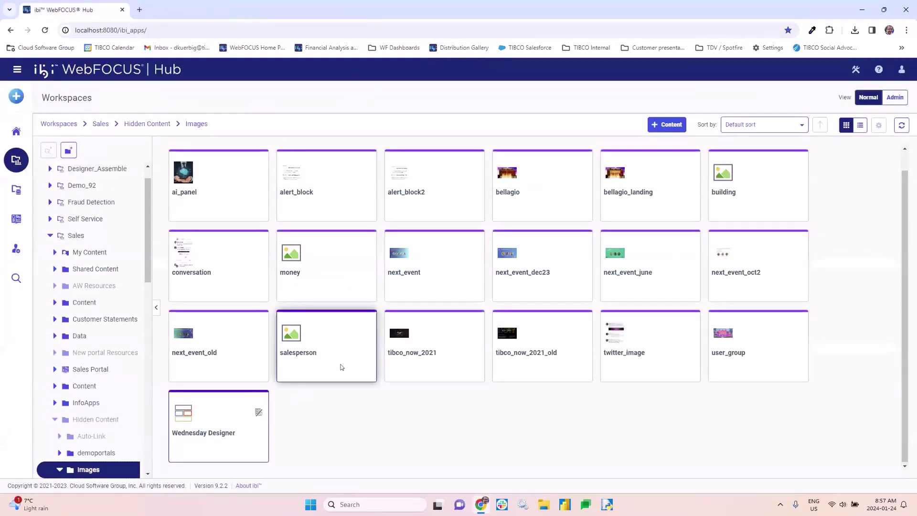
right_click(199, 410)
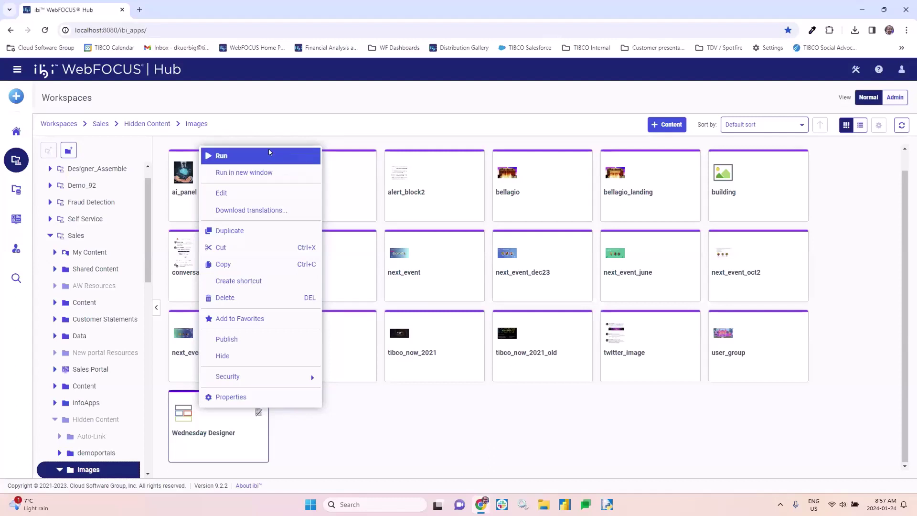
click(200, 418)
right_click(201, 418)
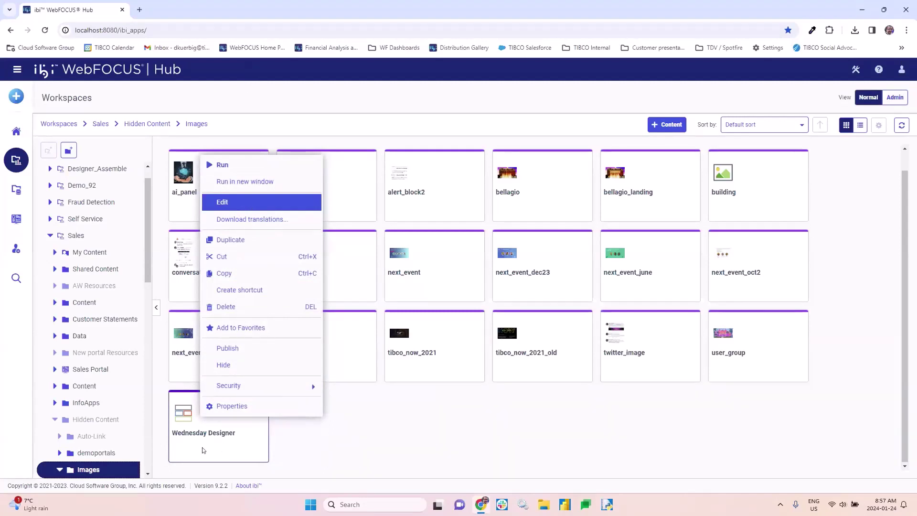
click(45, 31)
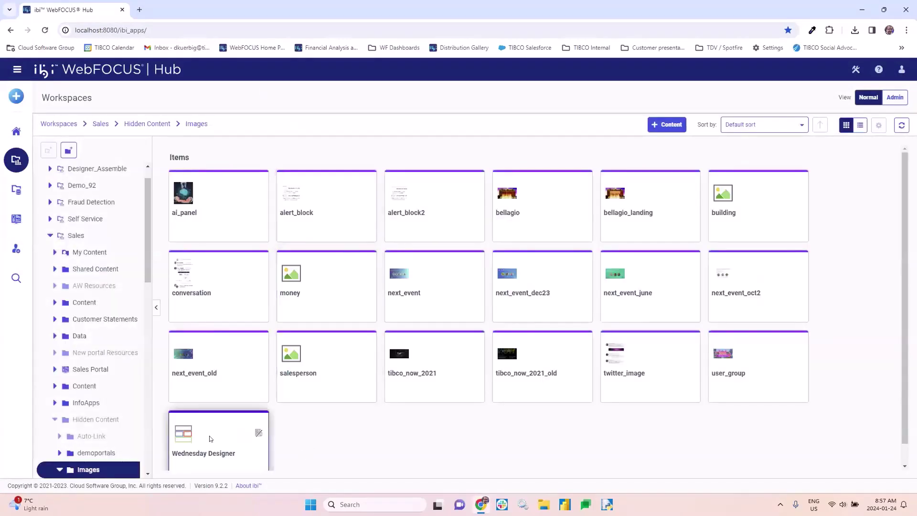
right_click(209, 438)
click(269, 224)
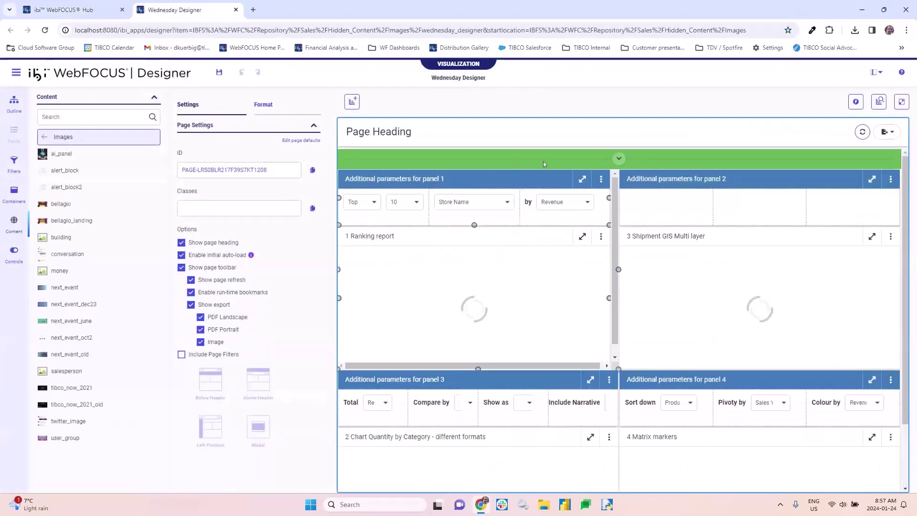
Expand the page filter section, enable Search for the Product Name filter and check its value list
click(618, 159)
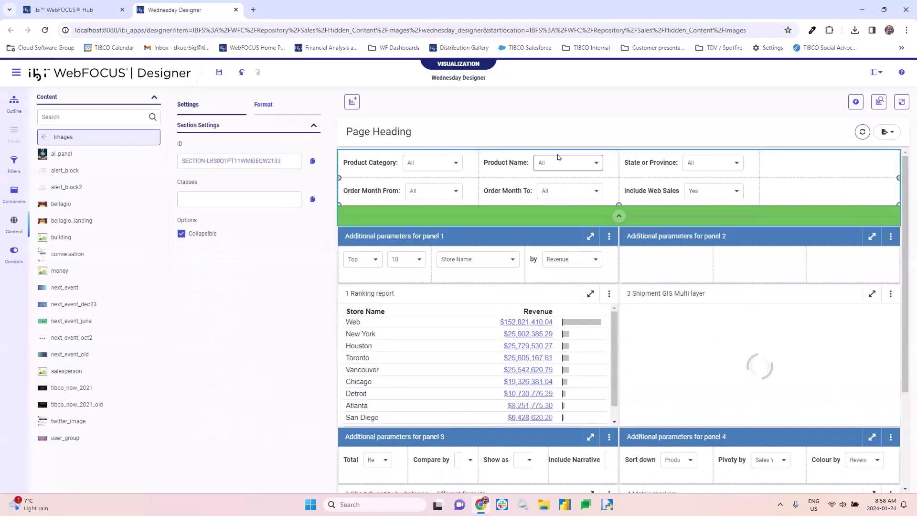
click(547, 163)
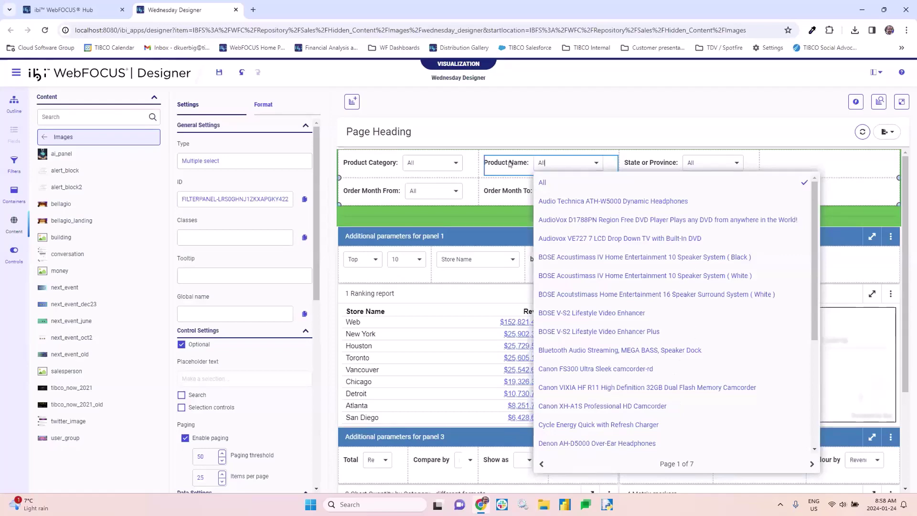
scroll(513, 163, down, 3)
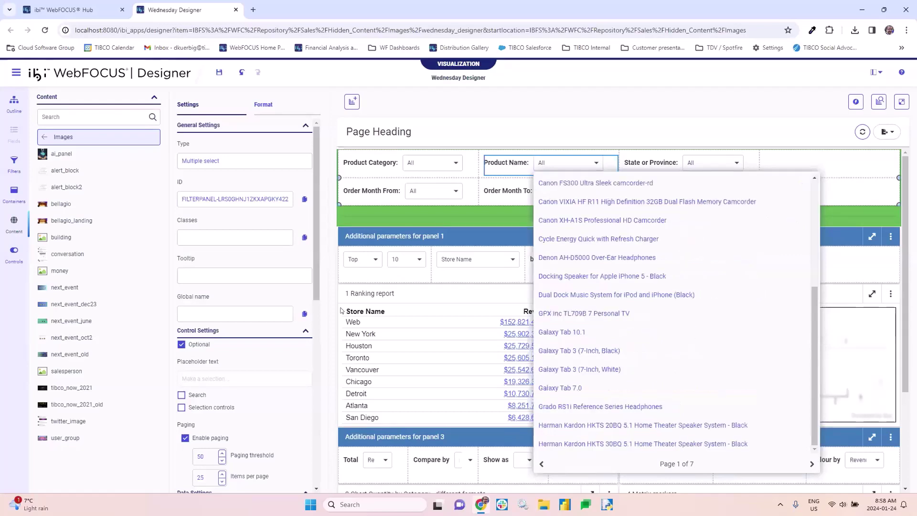
click(181, 394)
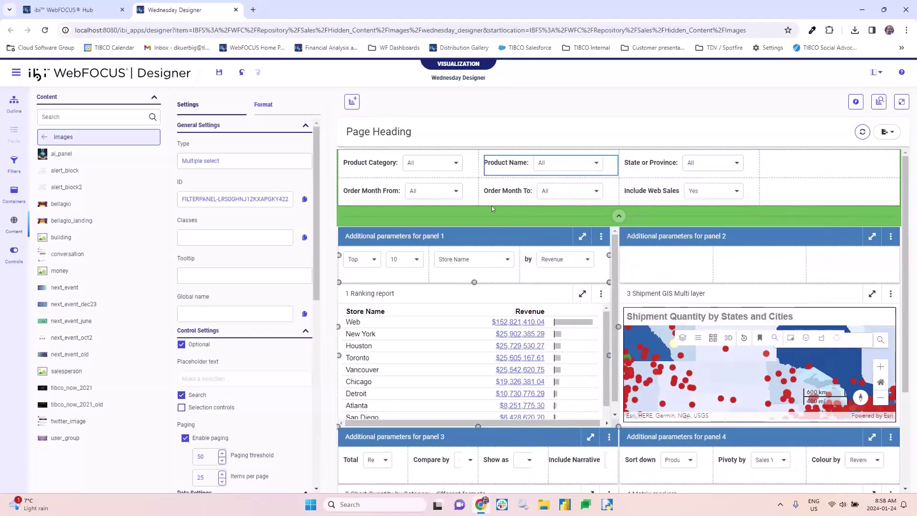
click(541, 164)
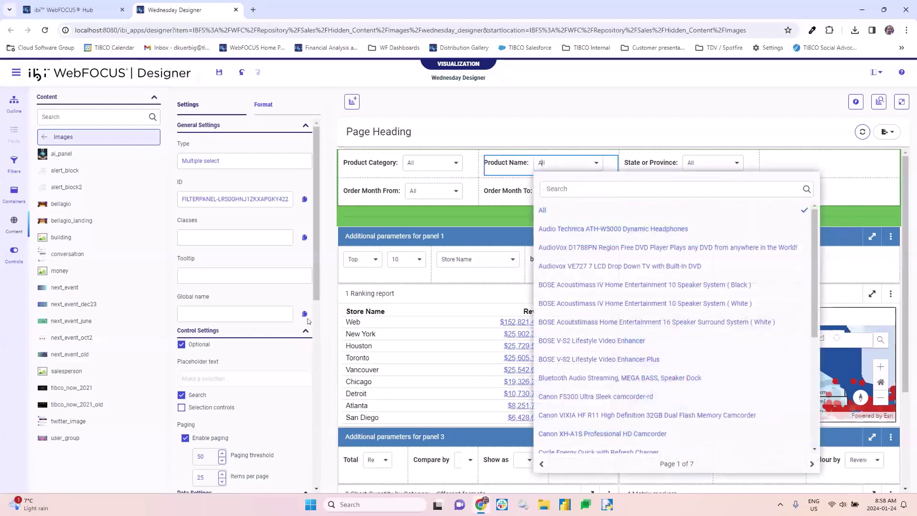
Enable selection controls for the Product Name filter, check its value list, and look through its remaining settings
click(180, 408)
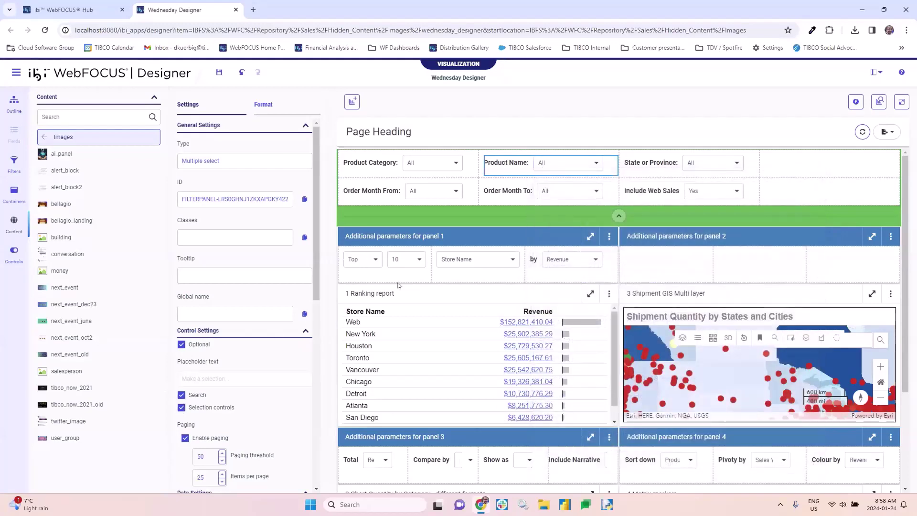
click(555, 165)
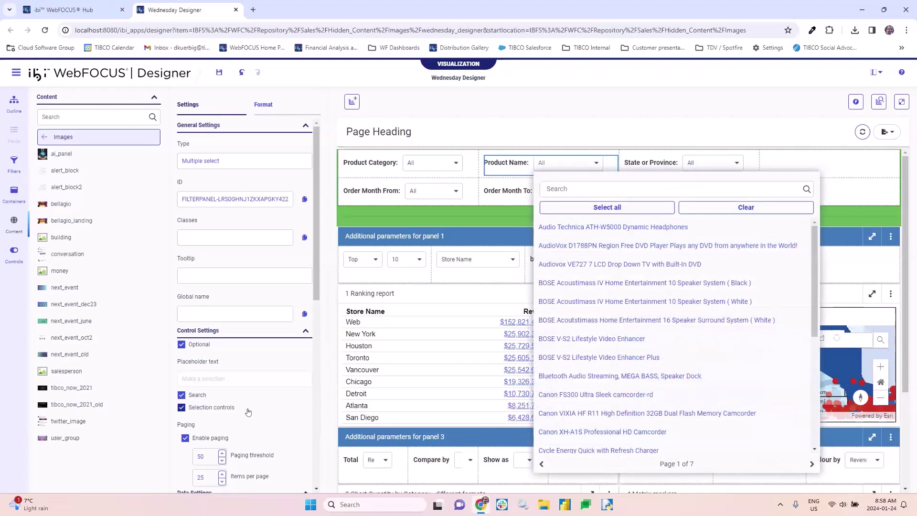
scroll(226, 422, down, 1)
scroll(226, 423, down, 4)
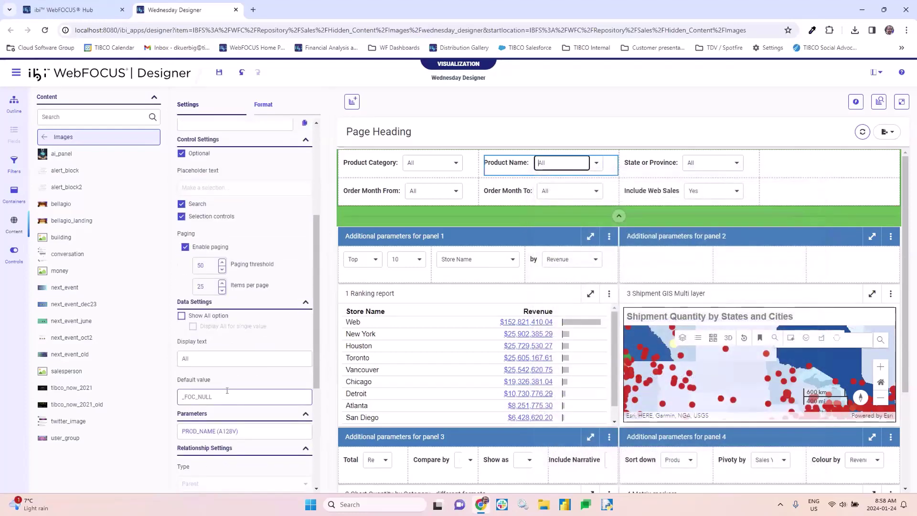
Review the Product Name filter's bindings, show the content information on the panels, and inspect the enlarged Ranking report's parameters before restoring it
scroll(228, 396, down, 4)
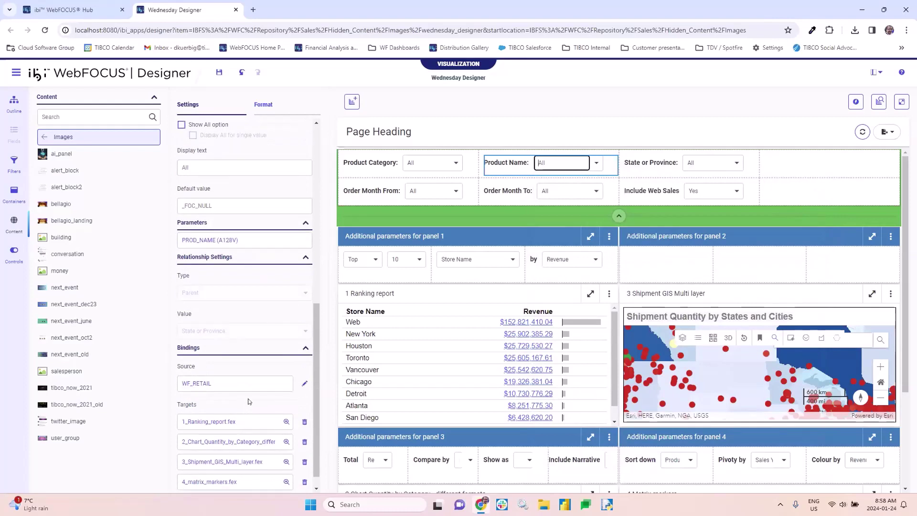
click(877, 102)
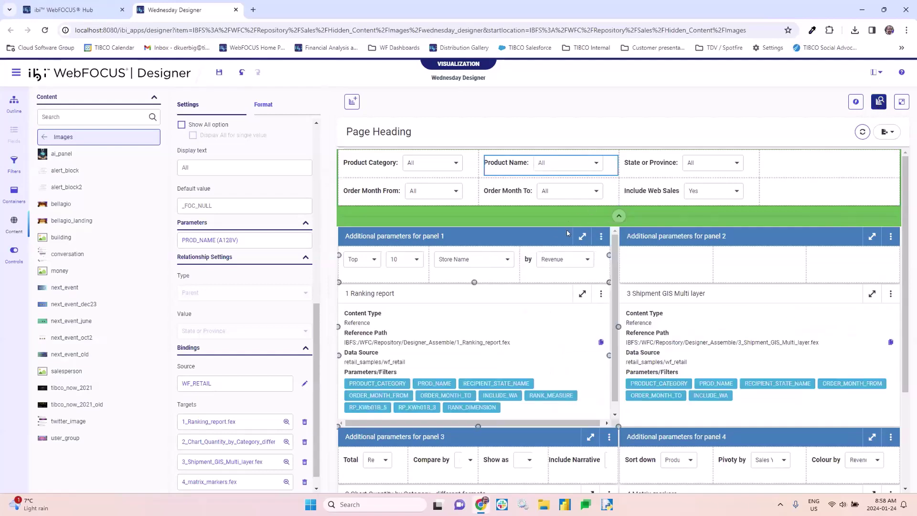
click(582, 293)
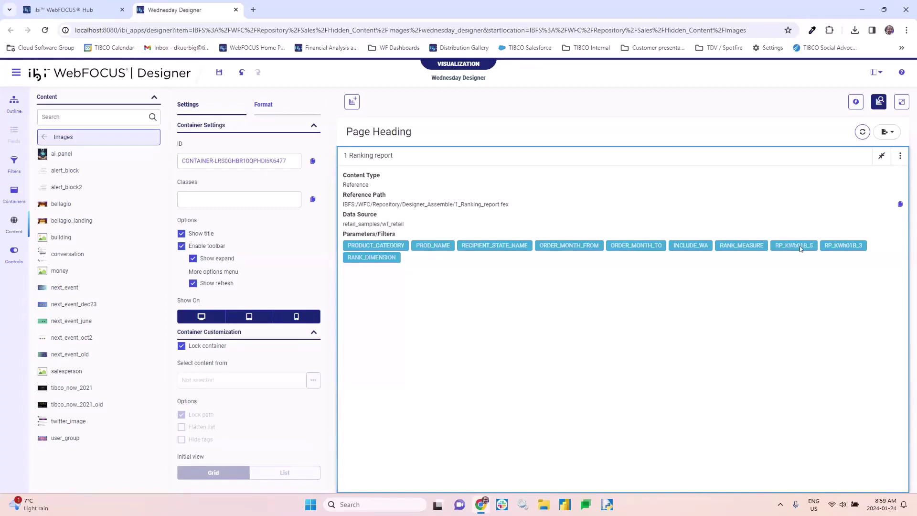
click(881, 156)
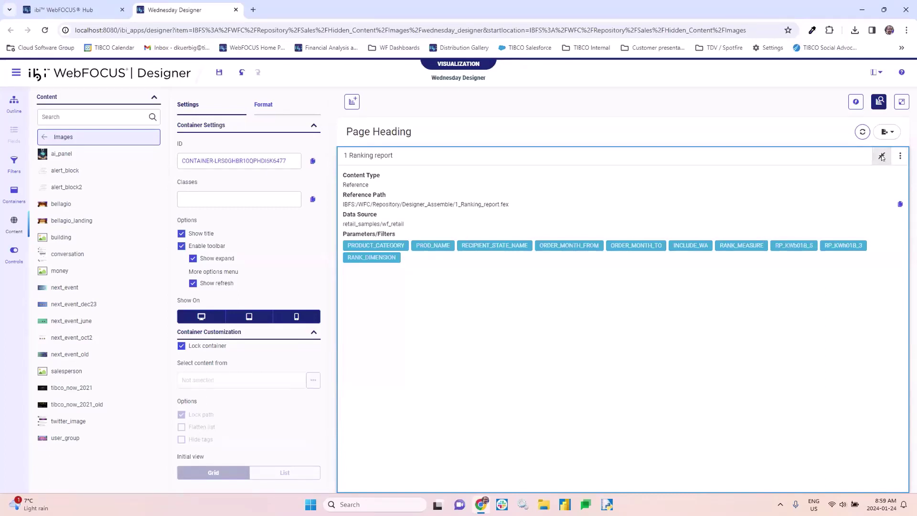
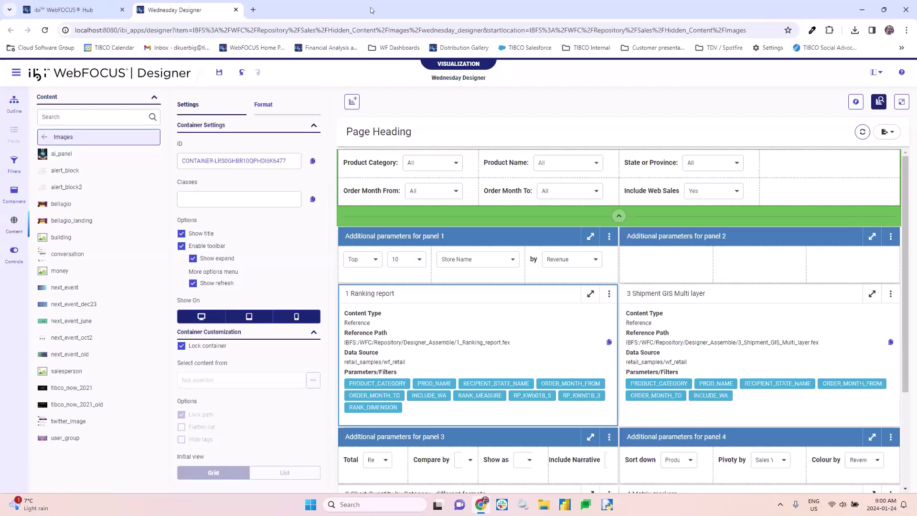
Select the Store Name filter in panel 1 and examine its value list, data settings, parameter and bindings
click(393, 250)
click(455, 258)
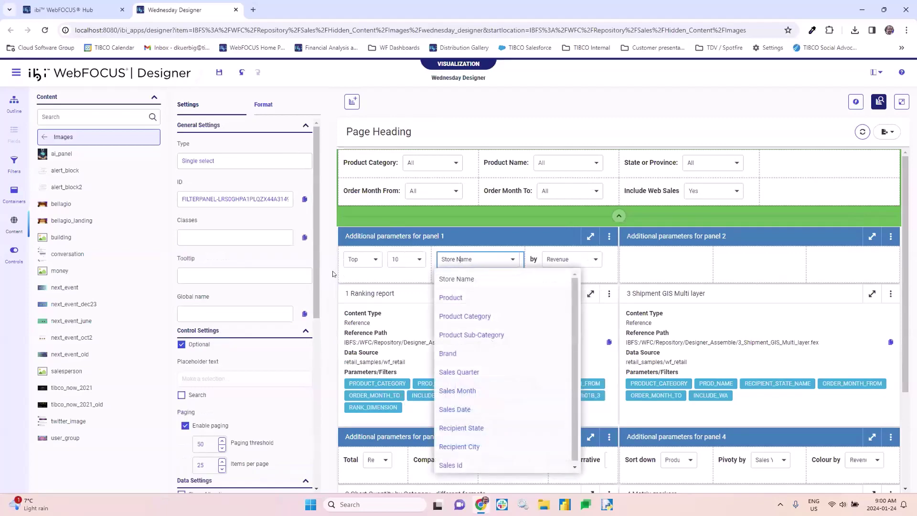
scroll(254, 360, down, 7)
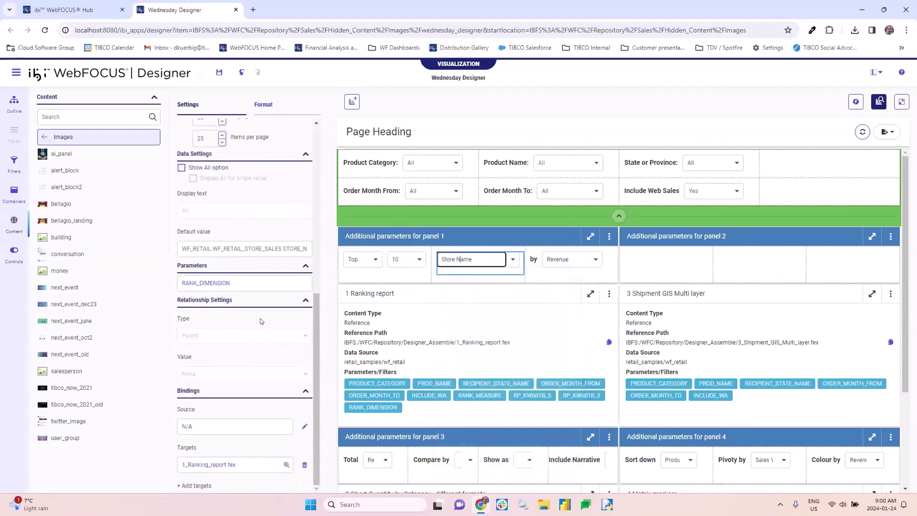
scroll(262, 321, up, 3)
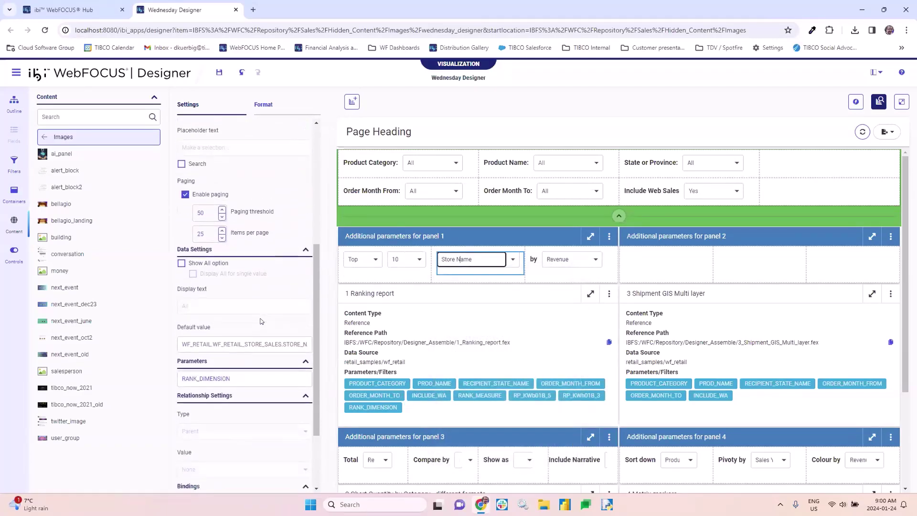
scroll(290, 328, down, 2)
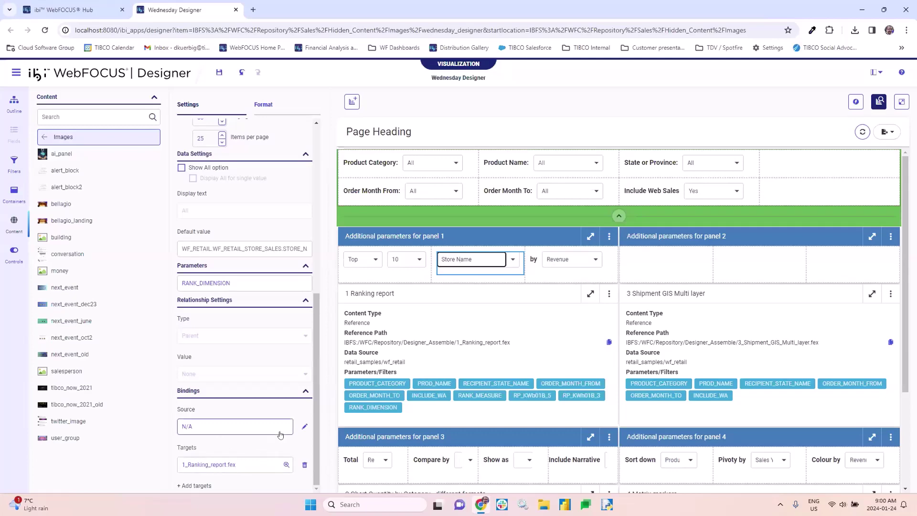
Examine the Default, Static and Dynamic source options for the Store Name filter, including From Data and From Procedure, and leave without applying
click(303, 425)
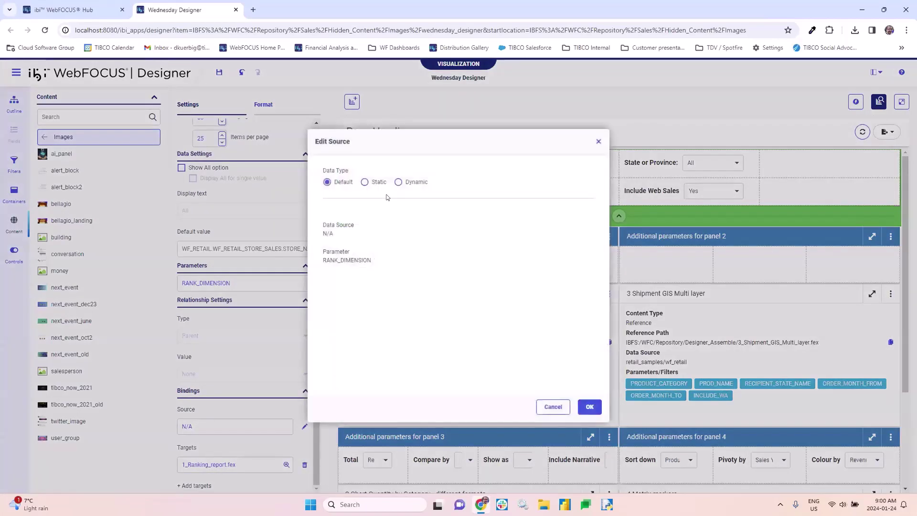
click(329, 183)
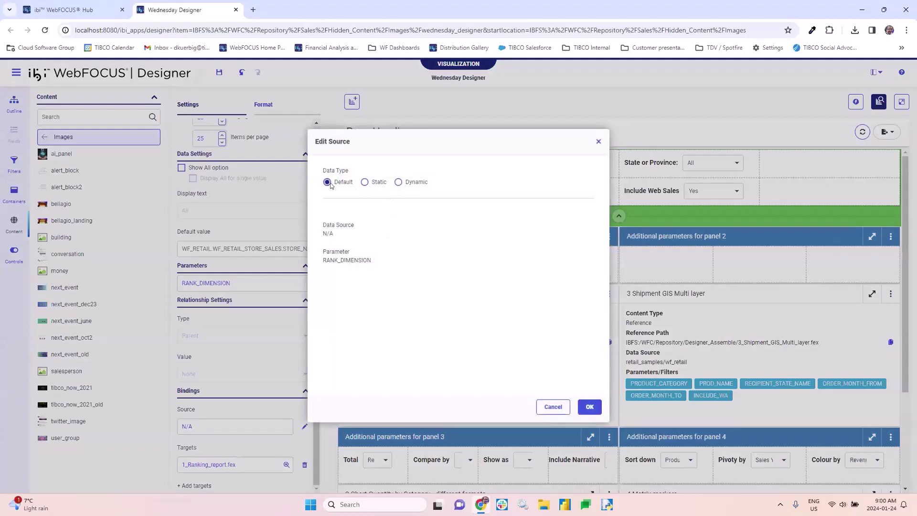
click(364, 183)
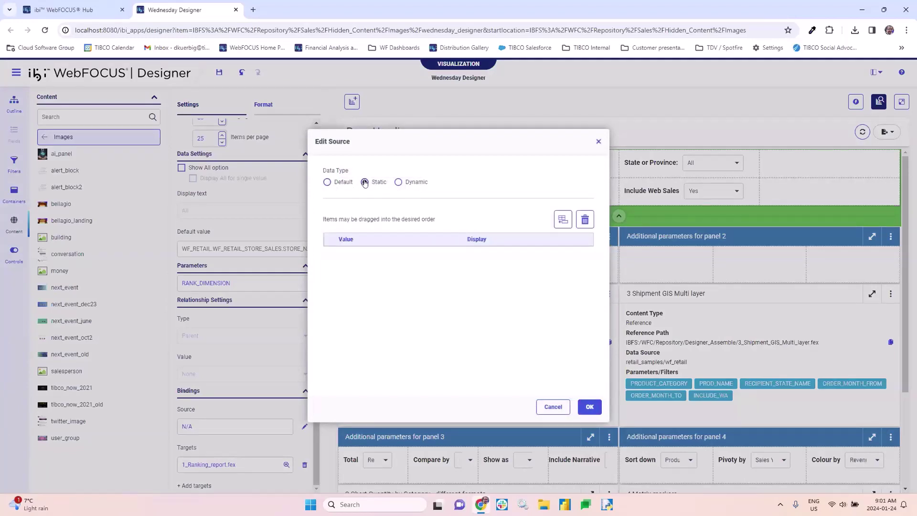
click(397, 183)
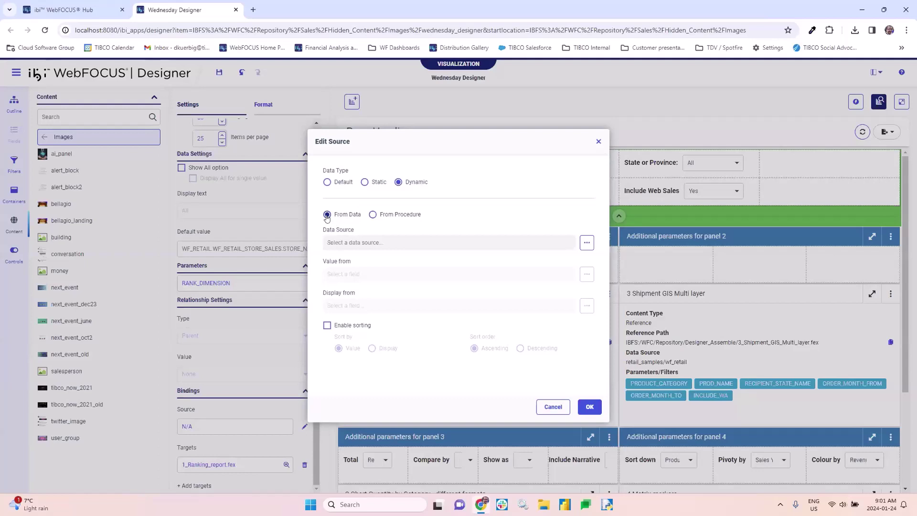
click(327, 326)
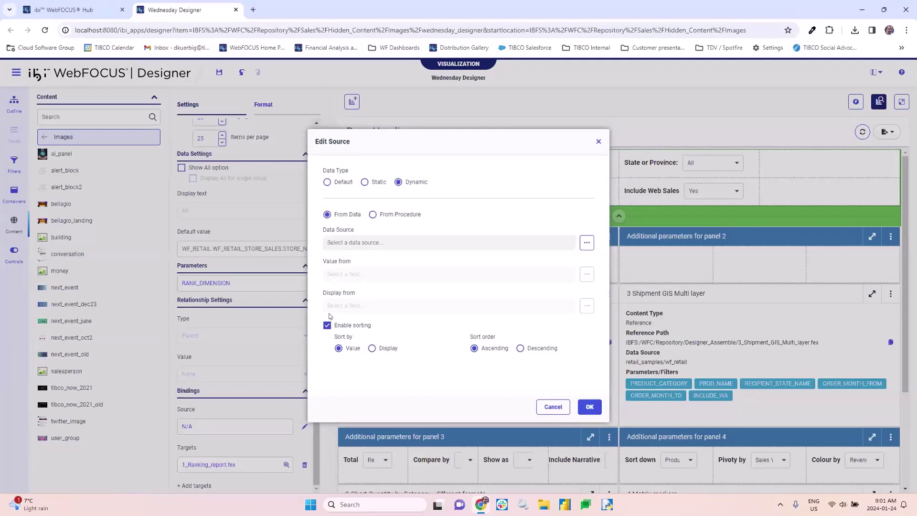
click(373, 214)
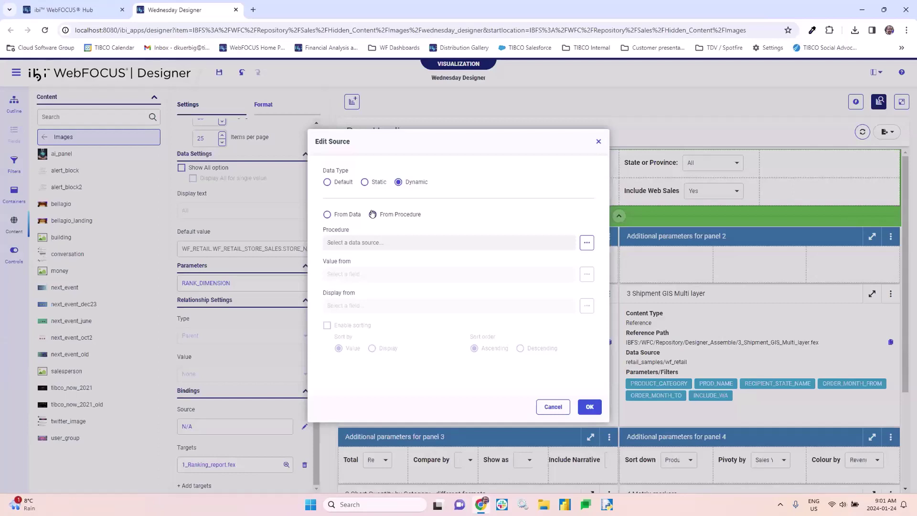
click(373, 214)
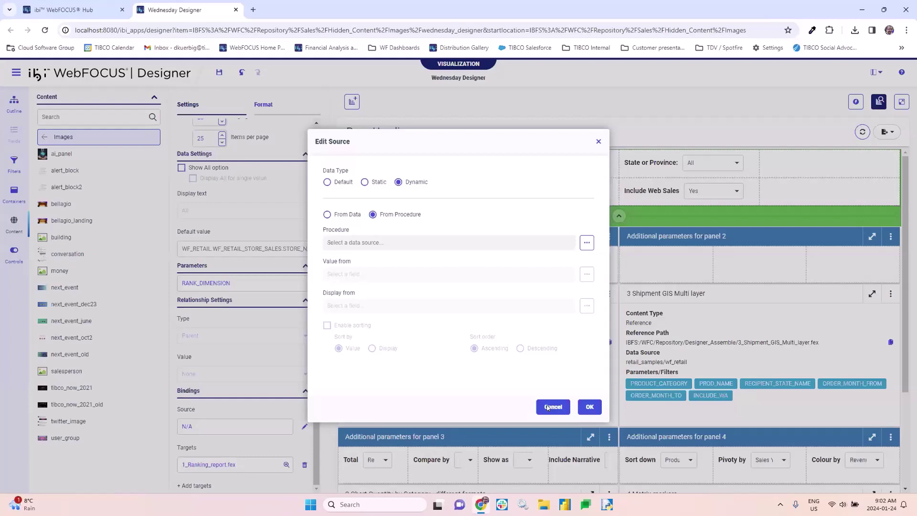
click(552, 406)
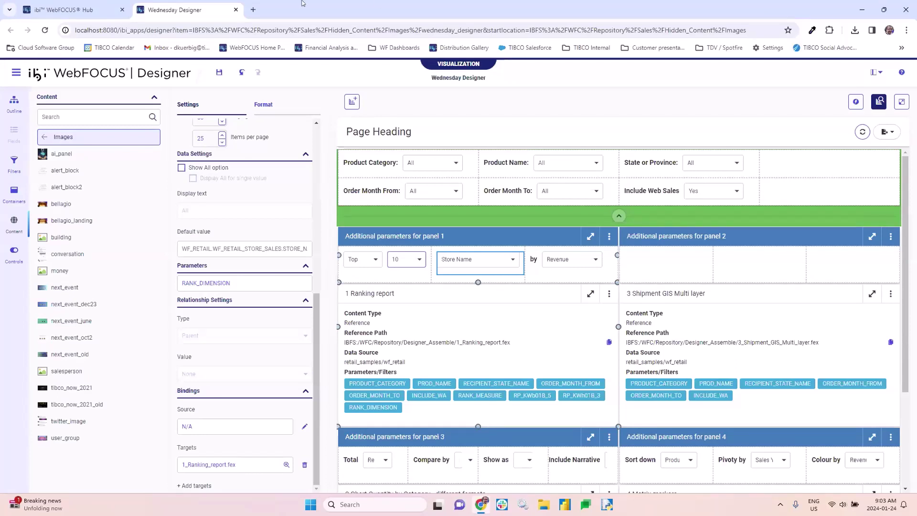
Close the page design without saving and run "5 Sales Analysis page_date_range_interactions" from the Designer_Assemble workspace in a new window
click(236, 10)
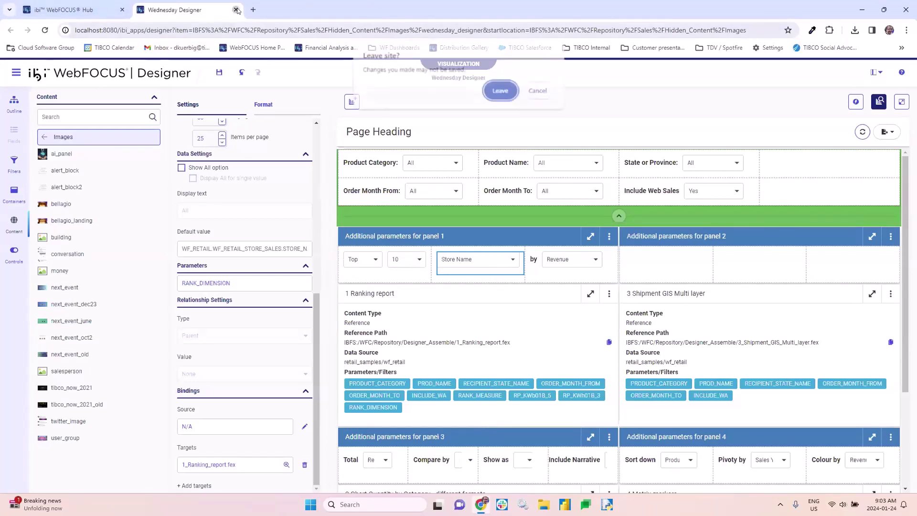
click(501, 91)
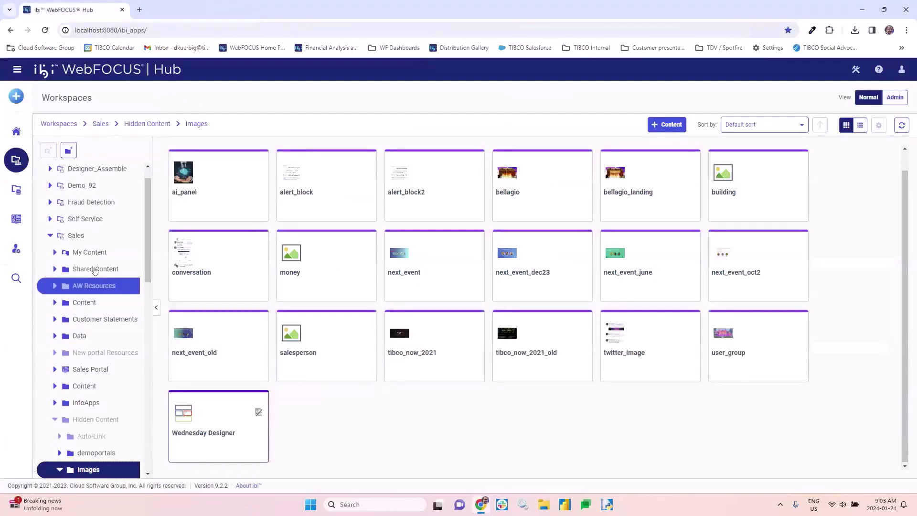
click(49, 235)
click(77, 169)
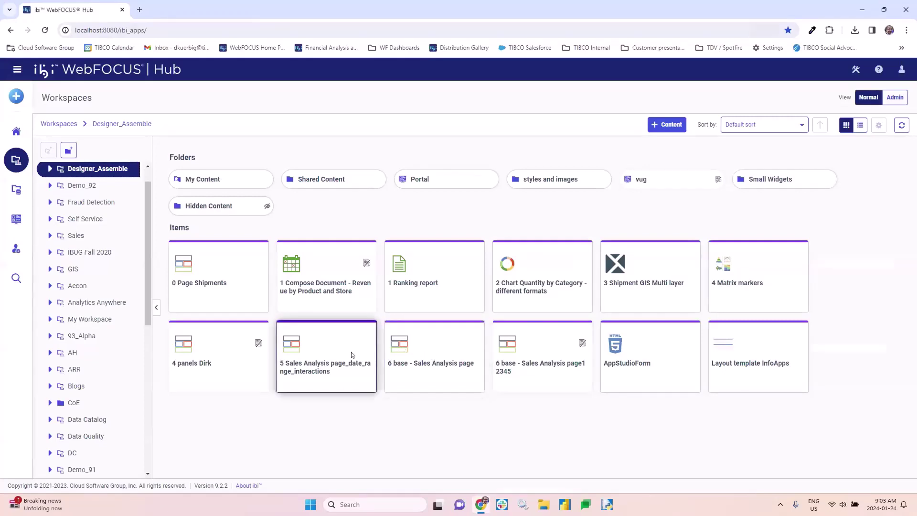
right_click(315, 344)
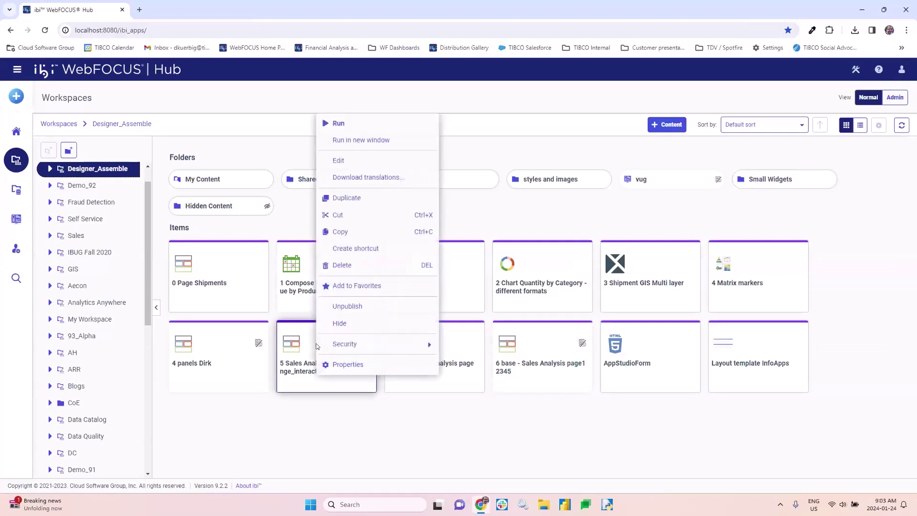
click(376, 141)
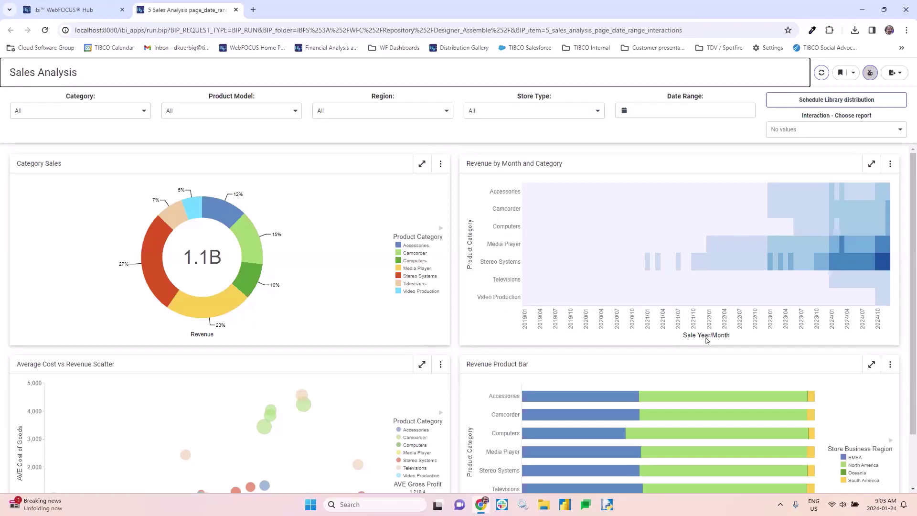
Filter the Sales Analysis page's Date Range to the last 3 months
click(693, 111)
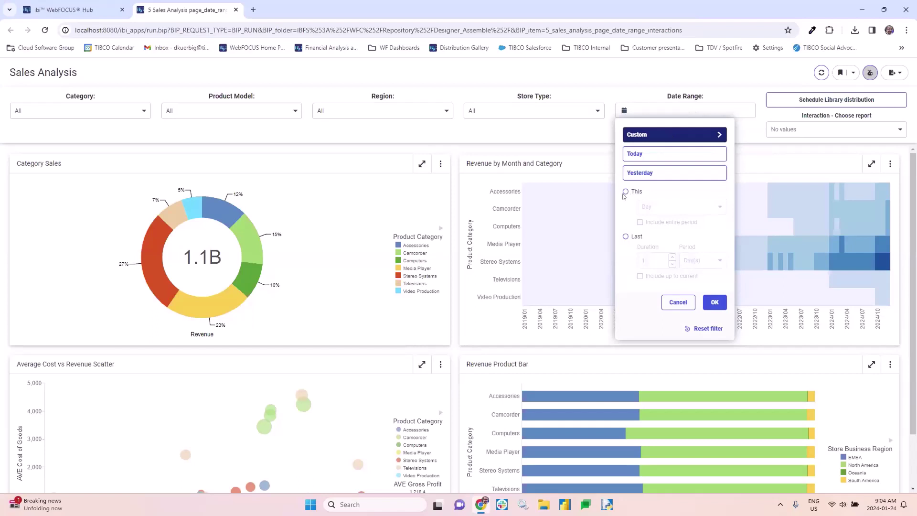
click(625, 237)
click(671, 257)
click(672, 256)
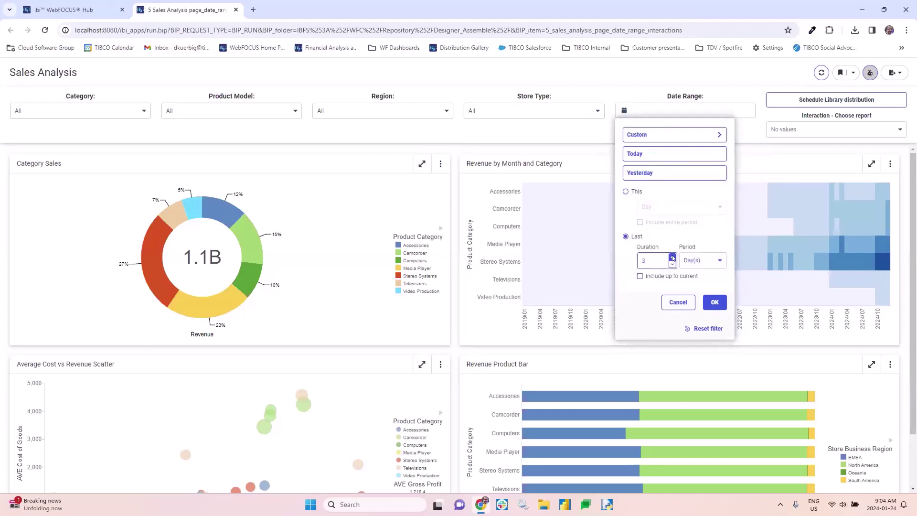
click(718, 260)
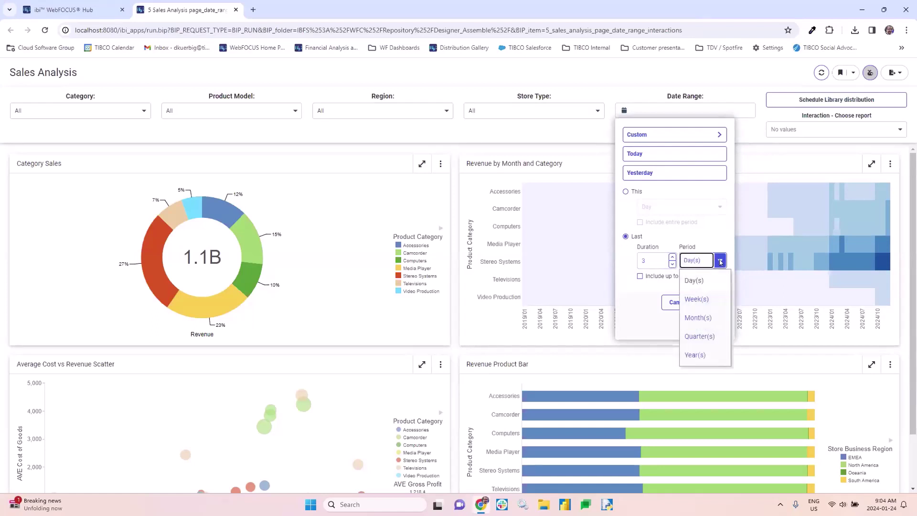
click(714, 318)
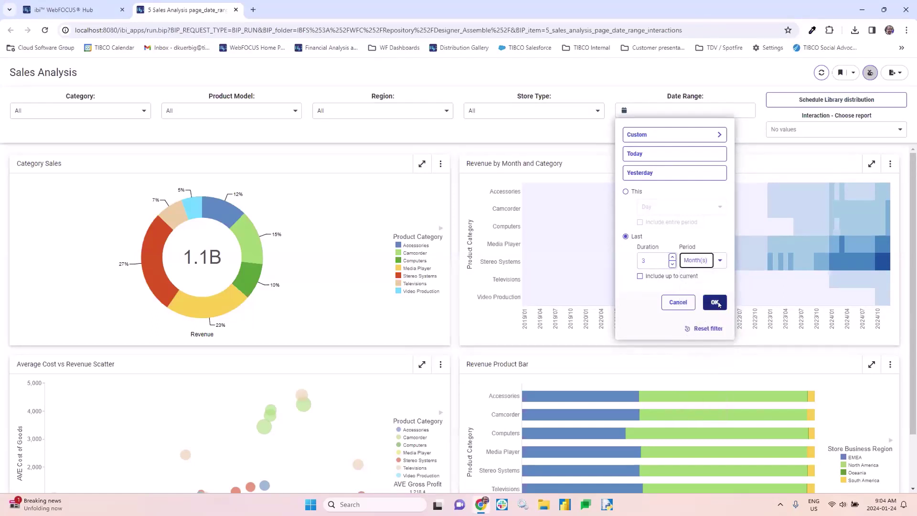
click(714, 302)
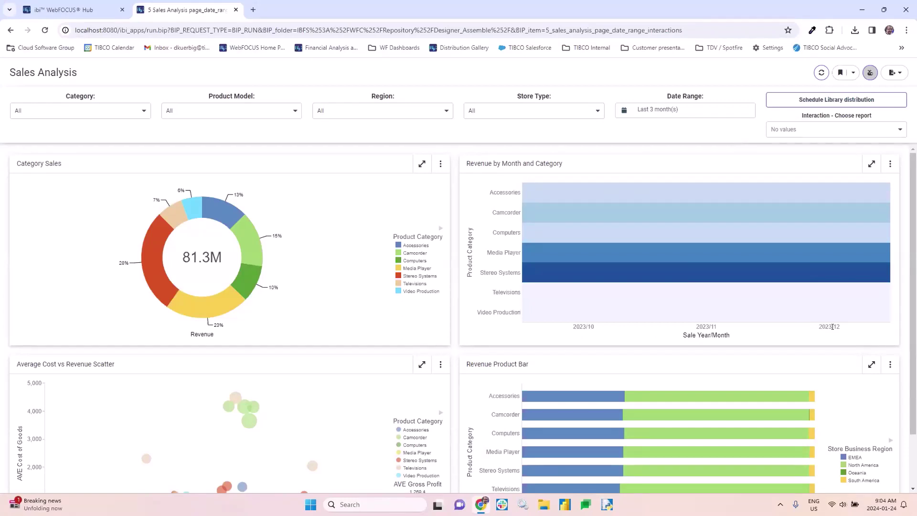
Extend the Date Range filter to include up to the current period
mouse_move(782, 311)
click(682, 112)
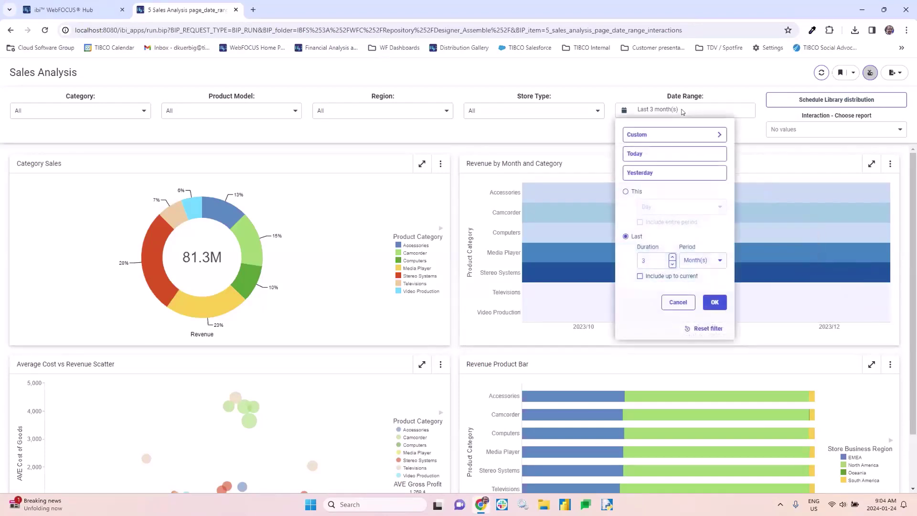
click(639, 277)
click(716, 302)
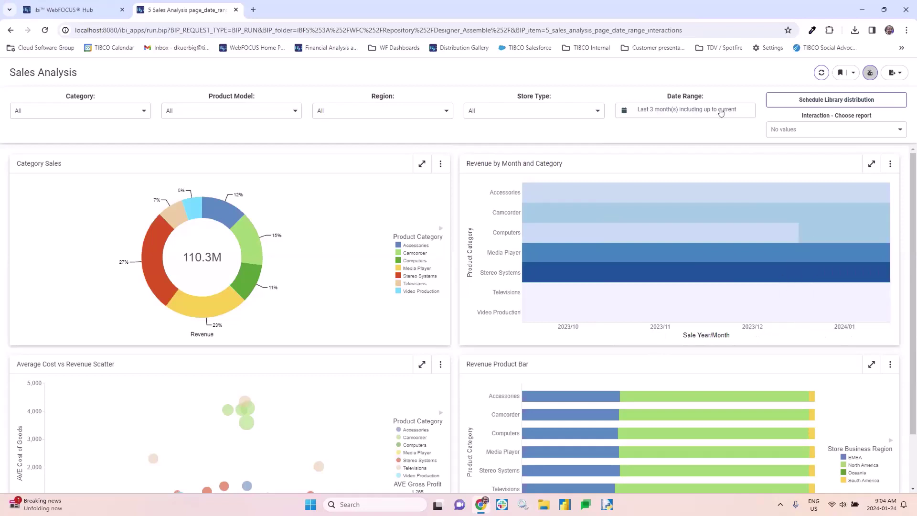
Set the Date Range filter to a custom range from Jan 17, 2024 to Jan 24, 2024 and apply it
click(691, 112)
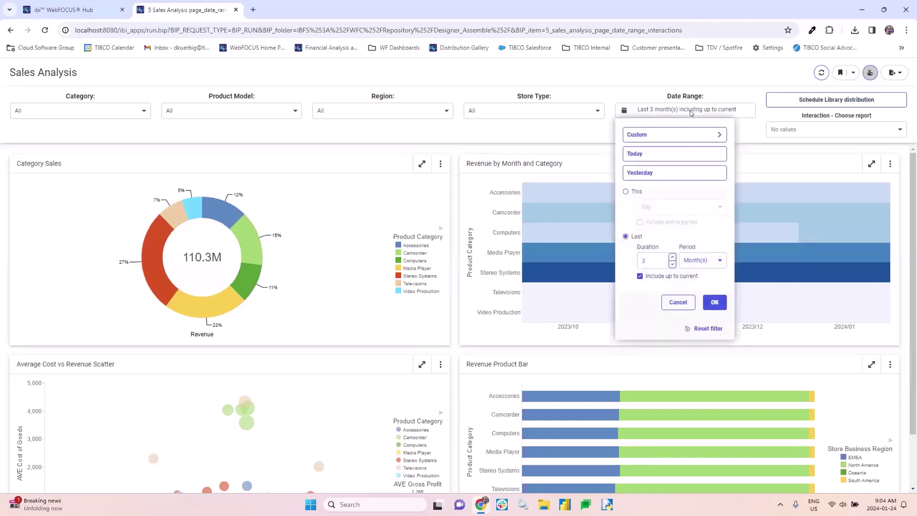
click(720, 262)
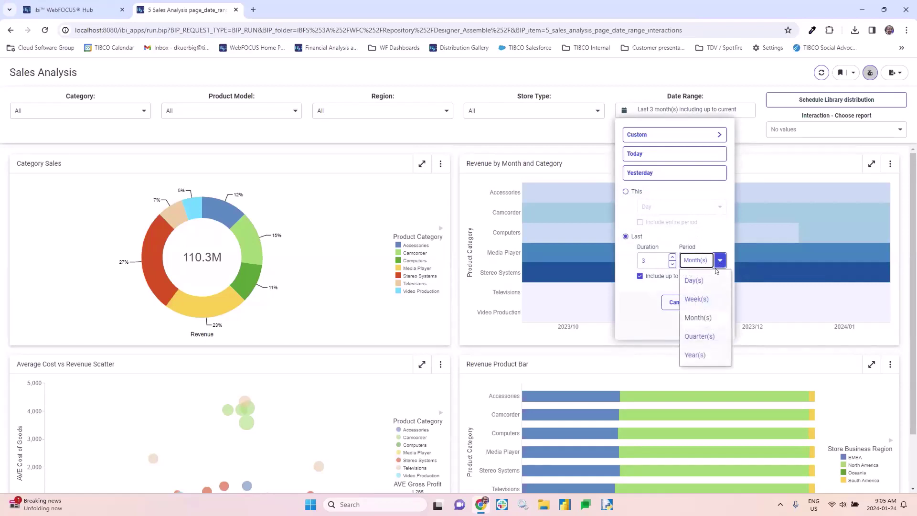
click(716, 227)
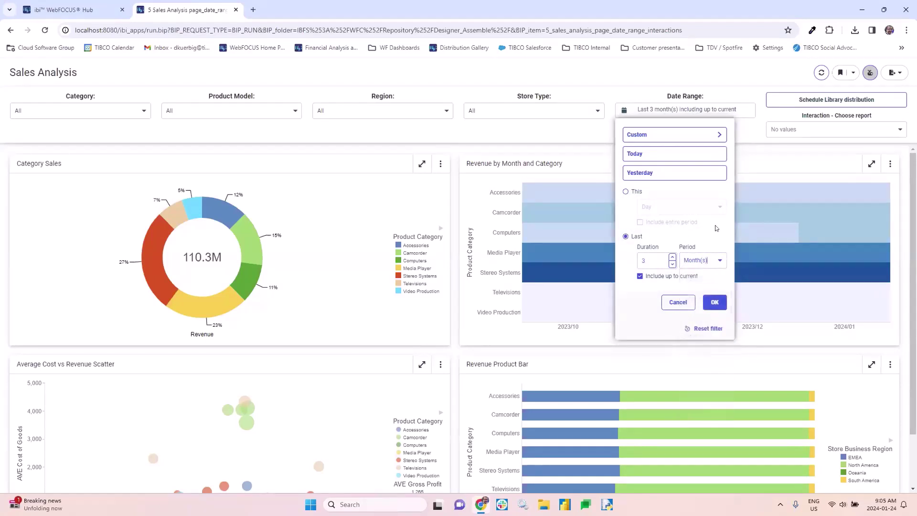
click(625, 192)
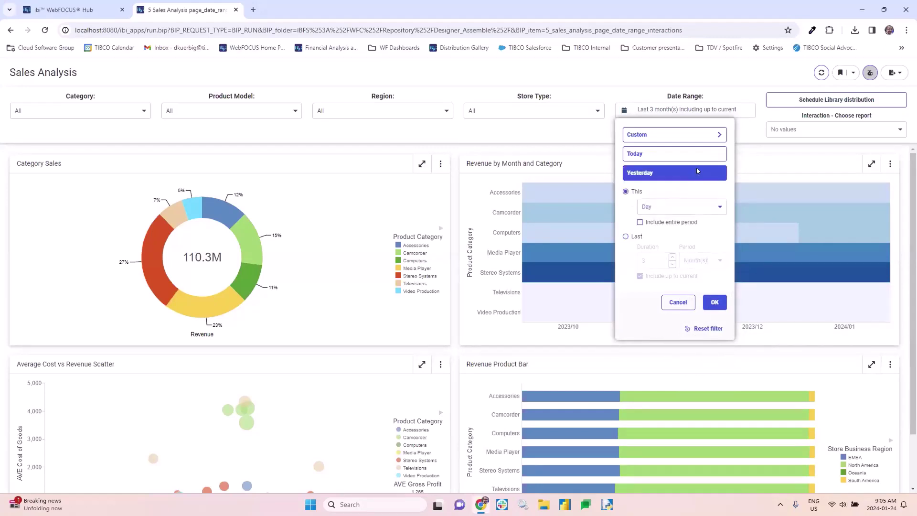
click(719, 136)
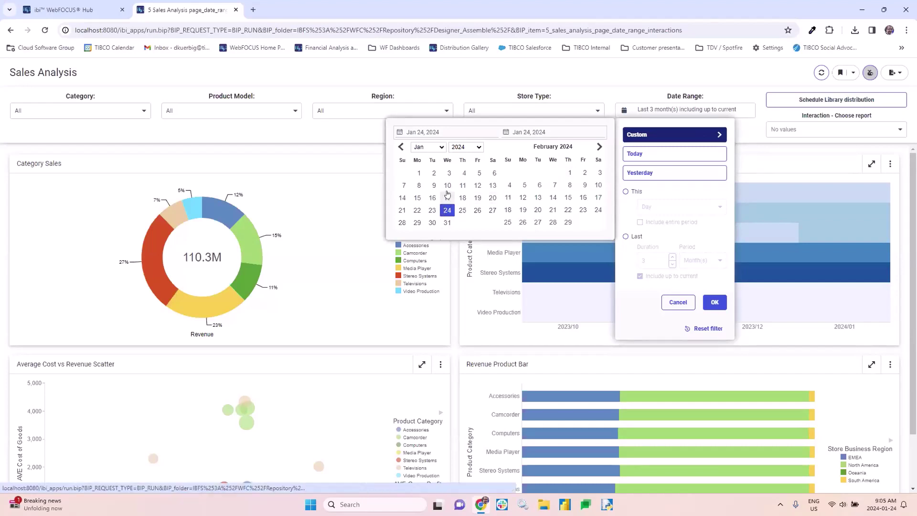
click(447, 198)
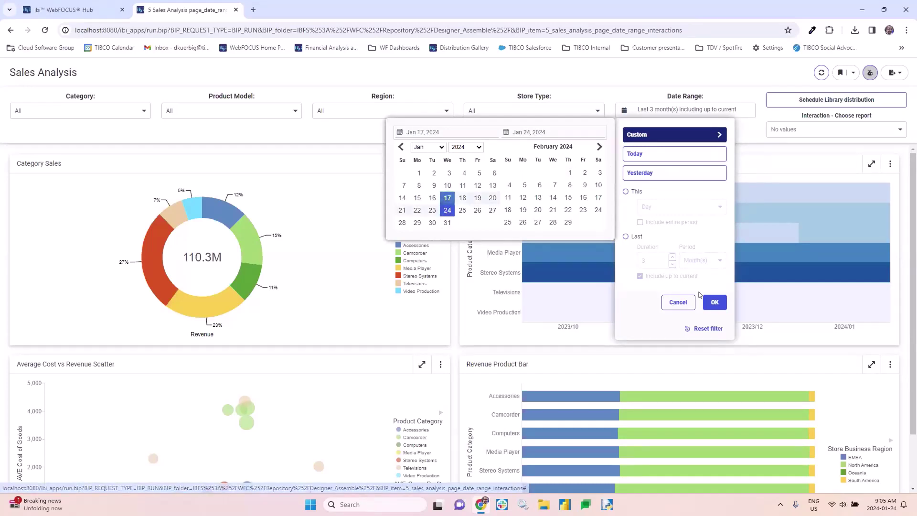
click(711, 305)
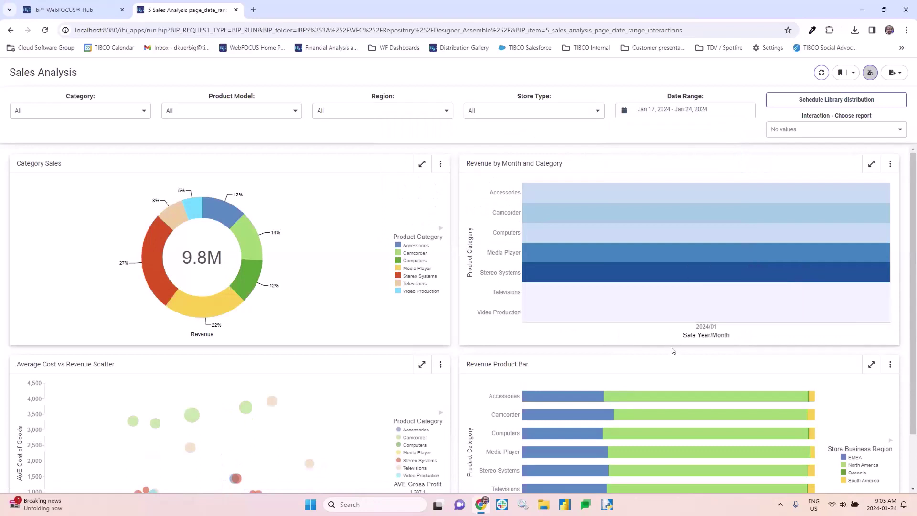
mouse_move(662, 225)
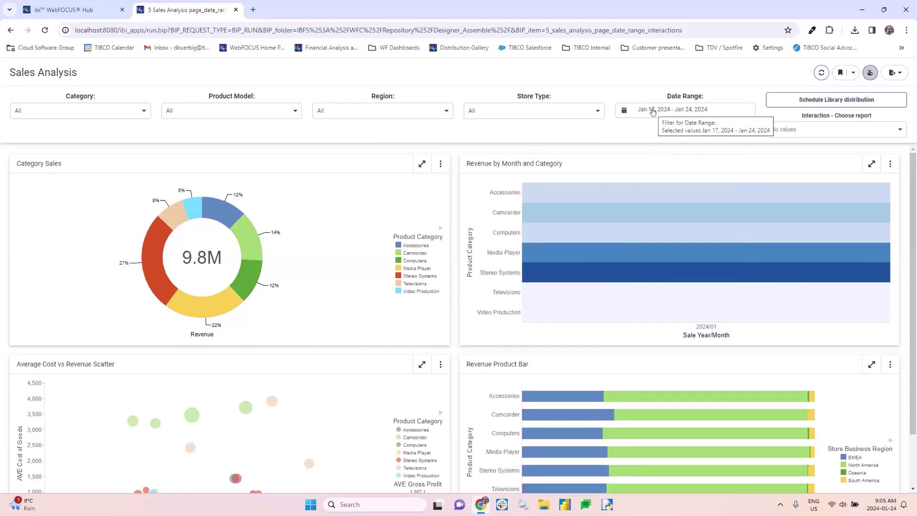
Choose the Cost vs Sales report in the Interaction - Choose report control and accept the validation alert
click(804, 132)
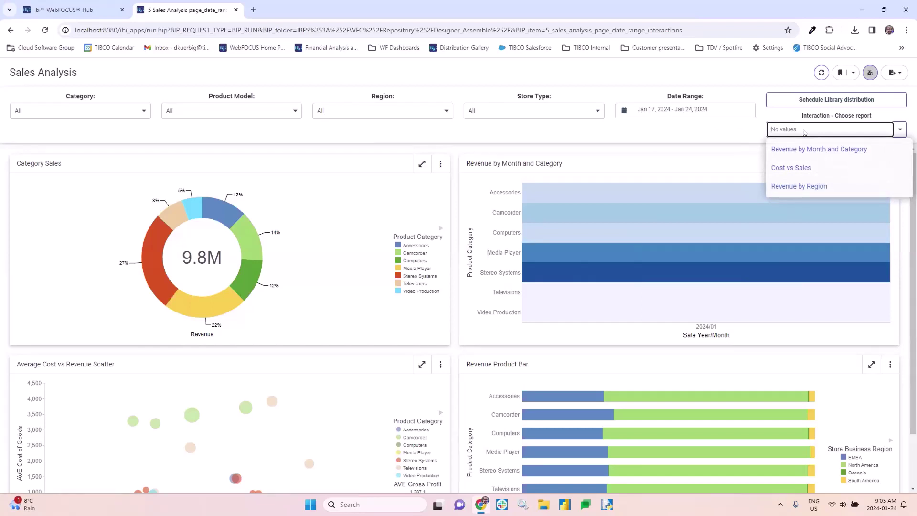
click(791, 167)
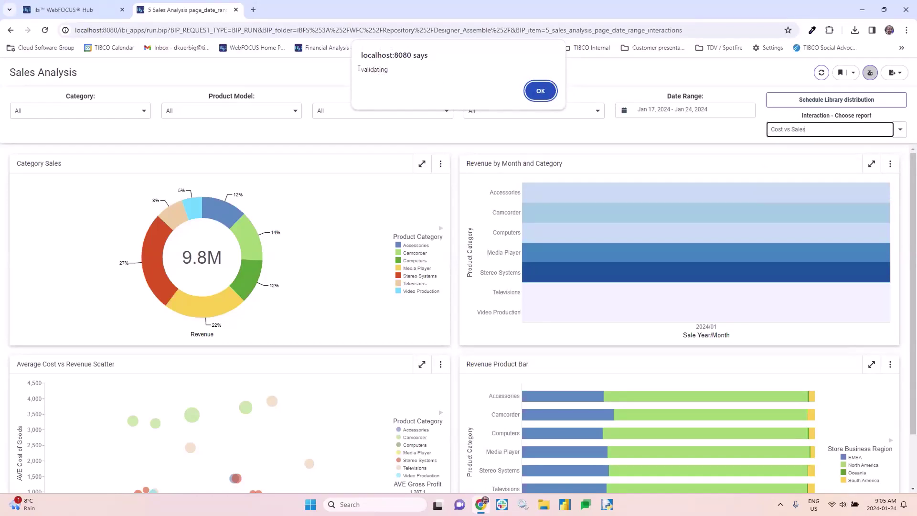
click(540, 91)
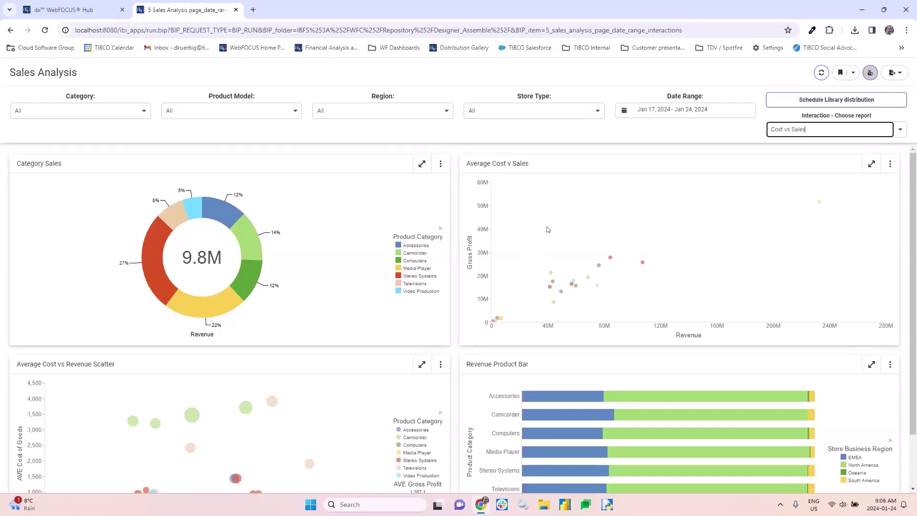
Change the Interaction - Choose report selection to Revenue by Region and accept the validation alert
click(813, 134)
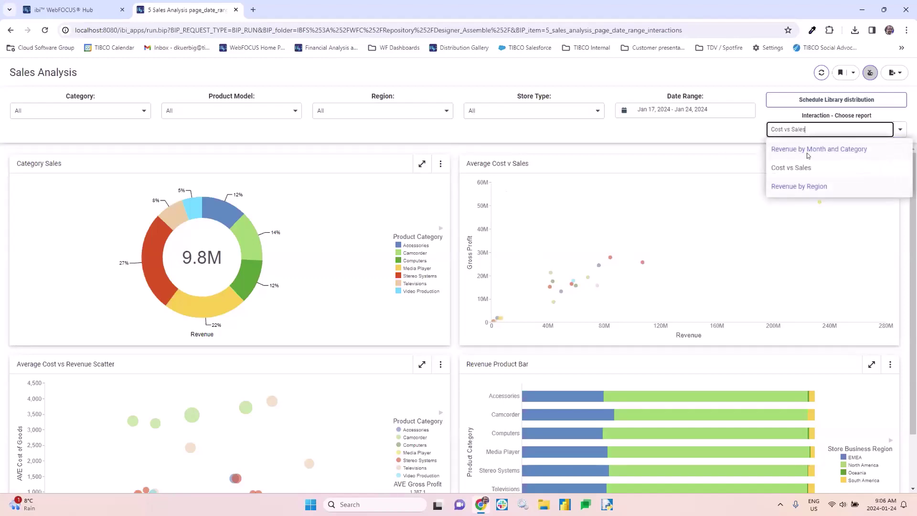
click(800, 188)
click(540, 91)
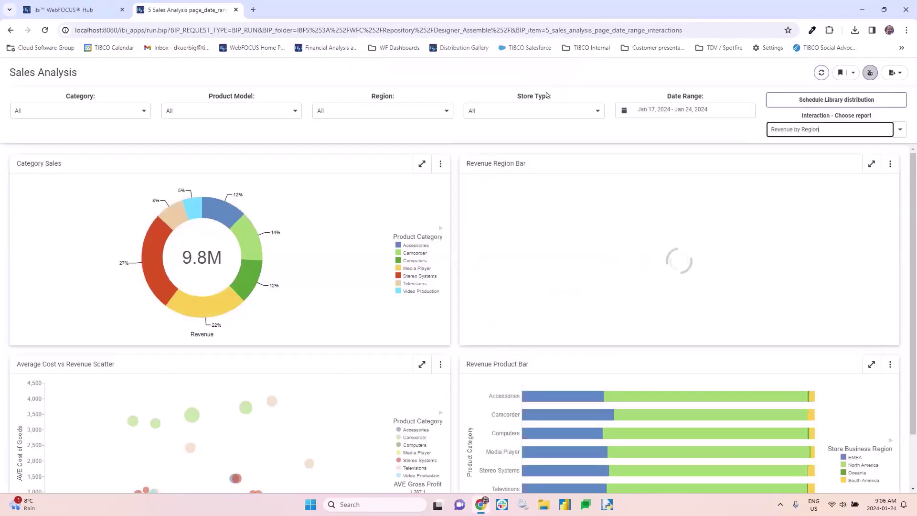
mouse_move(582, 263)
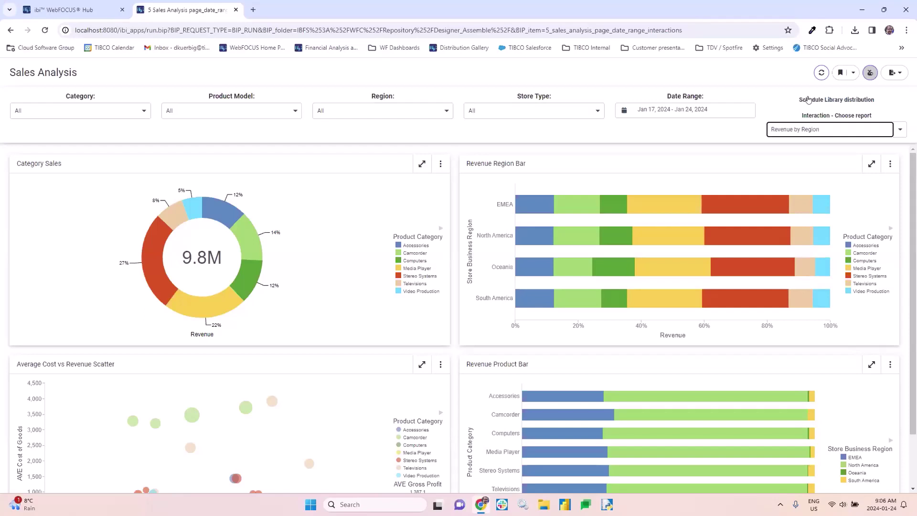
Open the library distribution schedule, set it to recur monthly, adding day 17 and Last Day of Month, and return to the distribution settings
click(843, 98)
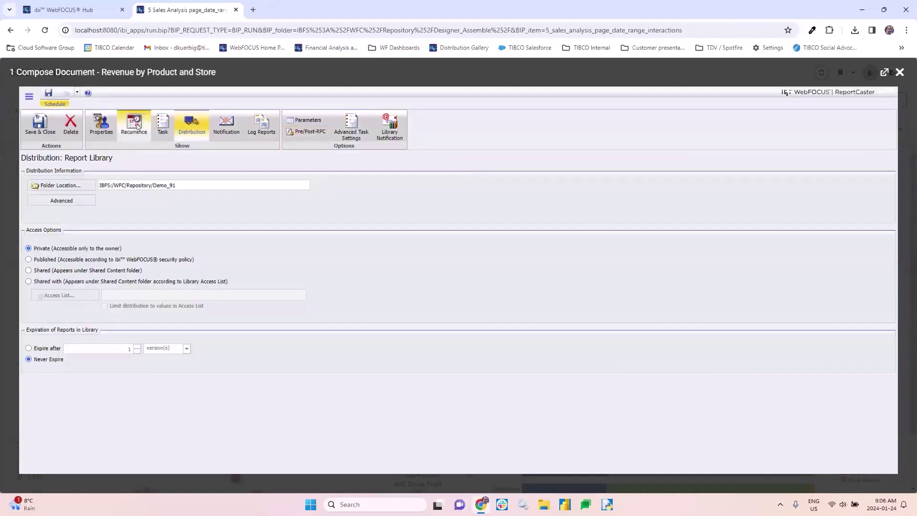
click(141, 128)
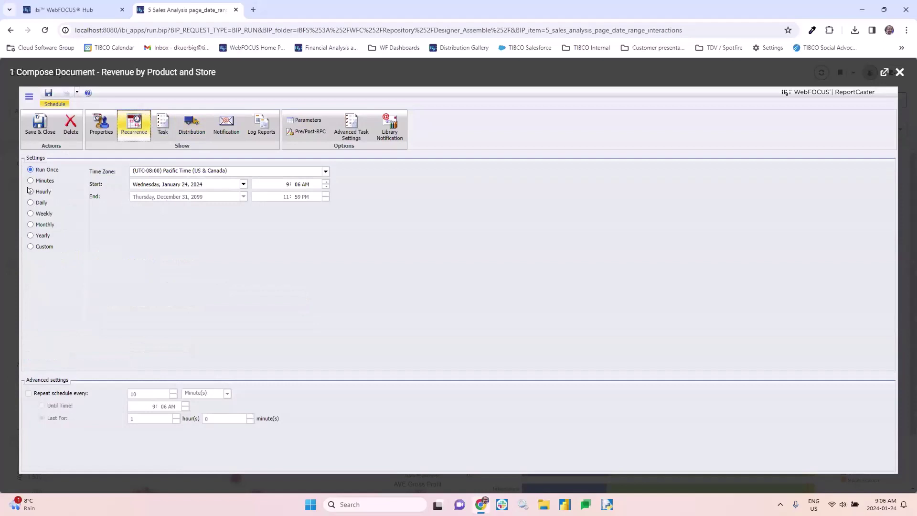
click(31, 203)
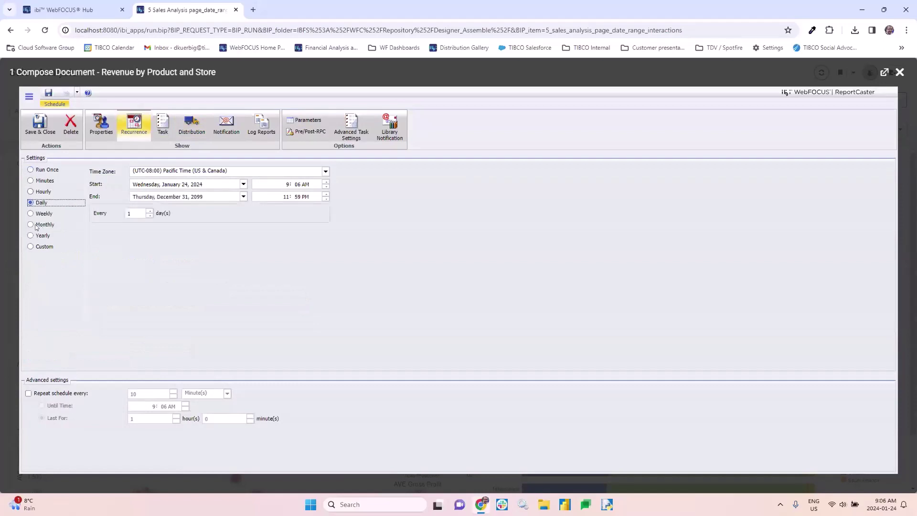
click(38, 225)
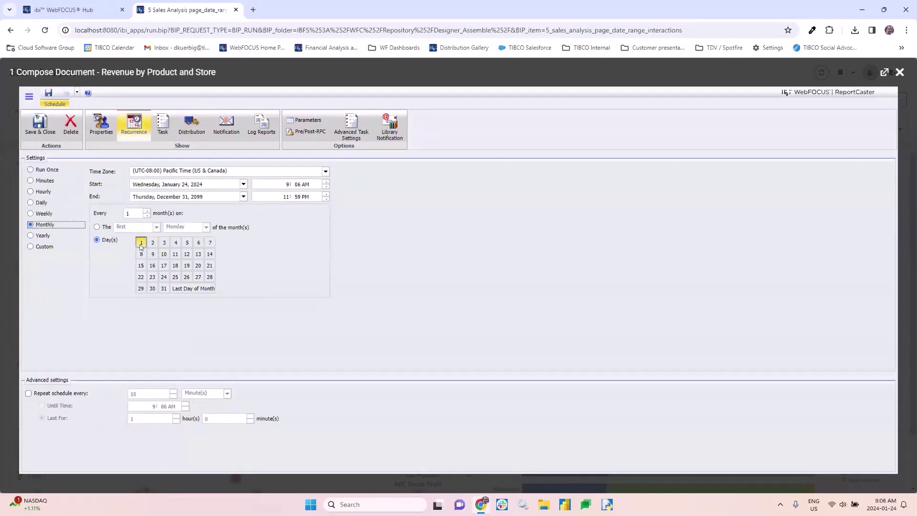
click(164, 265)
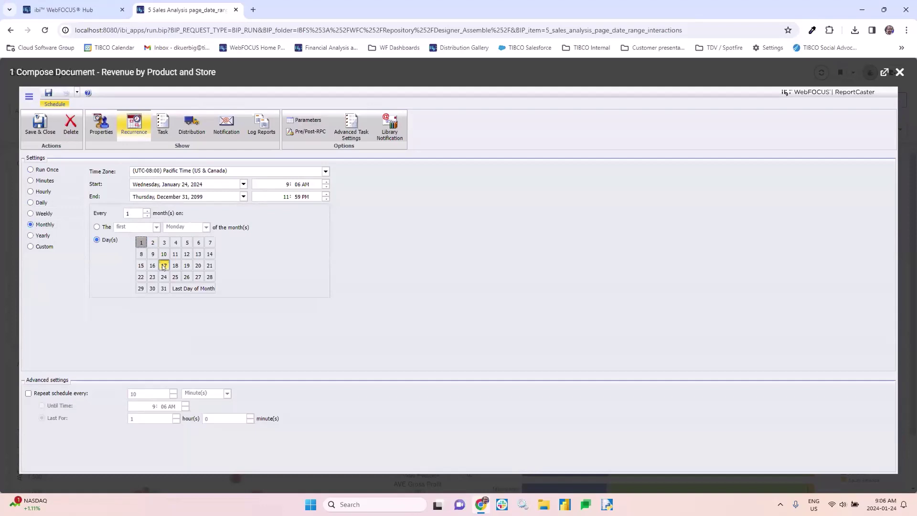
click(187, 288)
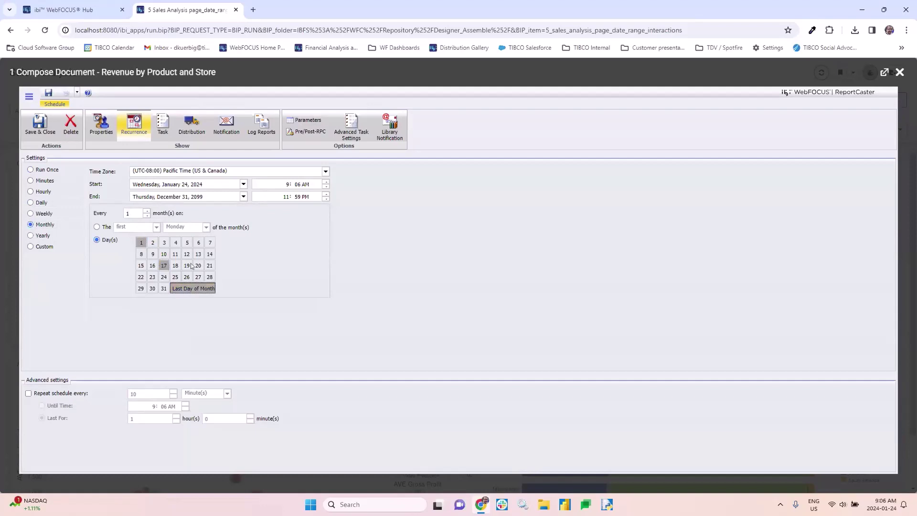
click(195, 129)
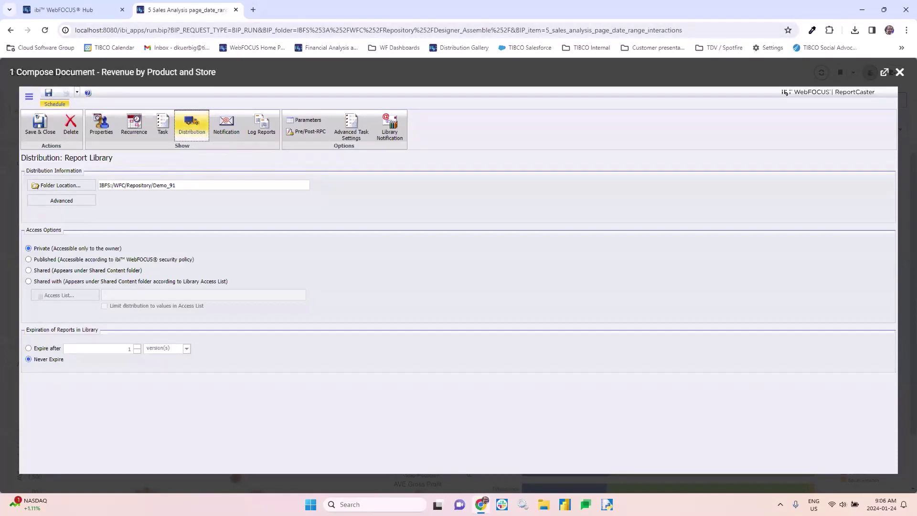
Close the scheduling overlay and the running Sales Analysis page, and open "6 base - Sales Analysis page" from the Designer_Assemble workspace for editing
click(900, 72)
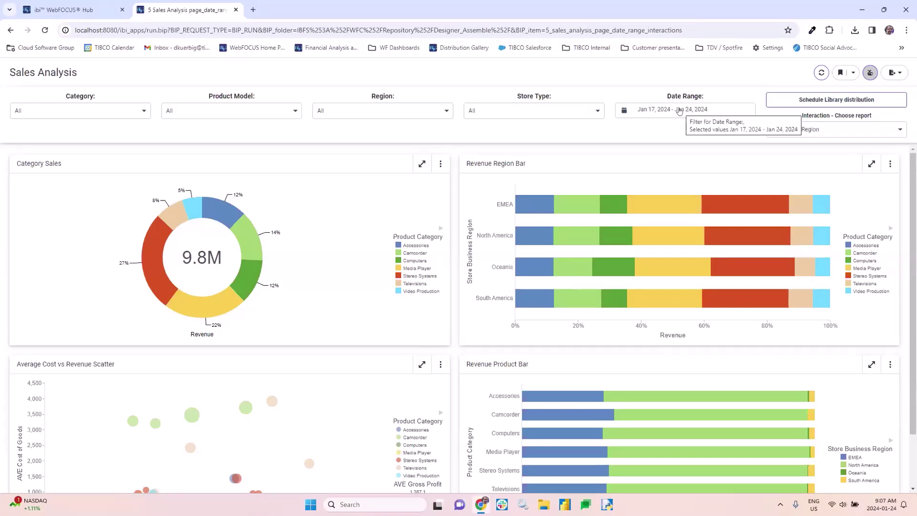
click(235, 9)
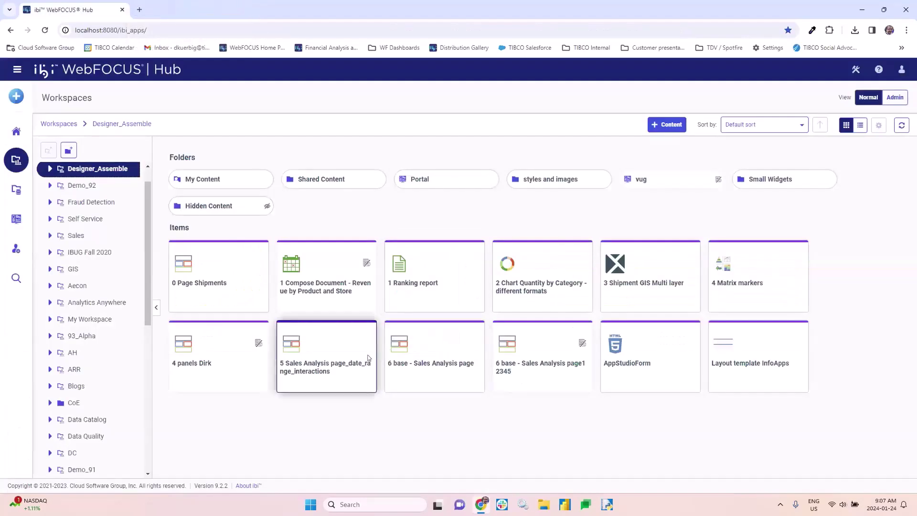
right_click(434, 346)
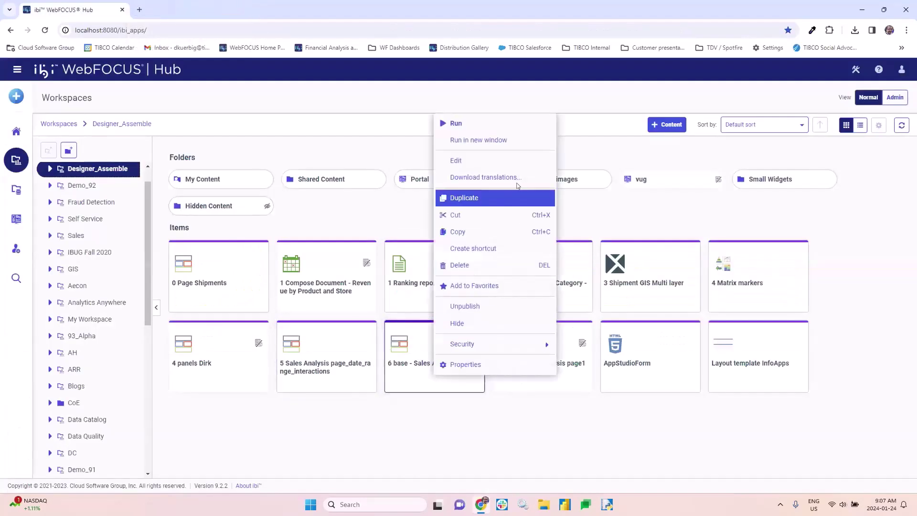
click(493, 163)
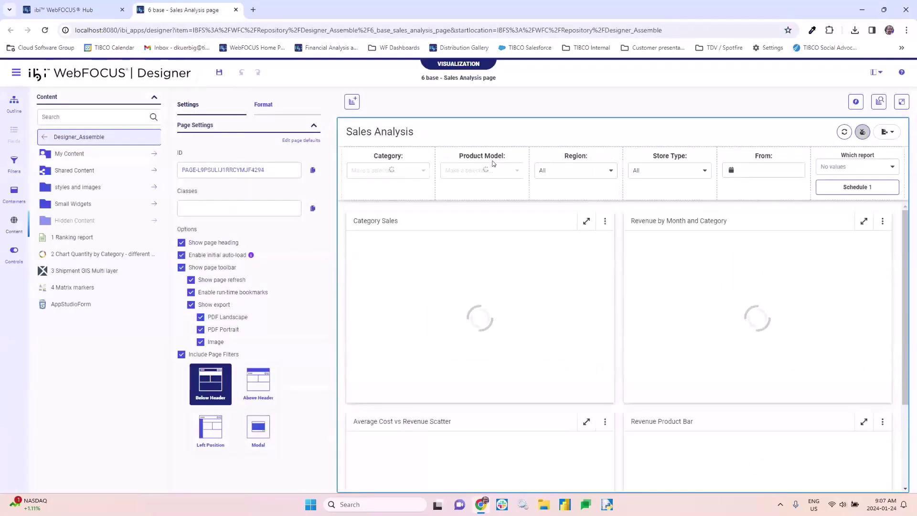
Check the date options of the From date range filter without changing them, and delete that control from the page's filter grid
click(762, 173)
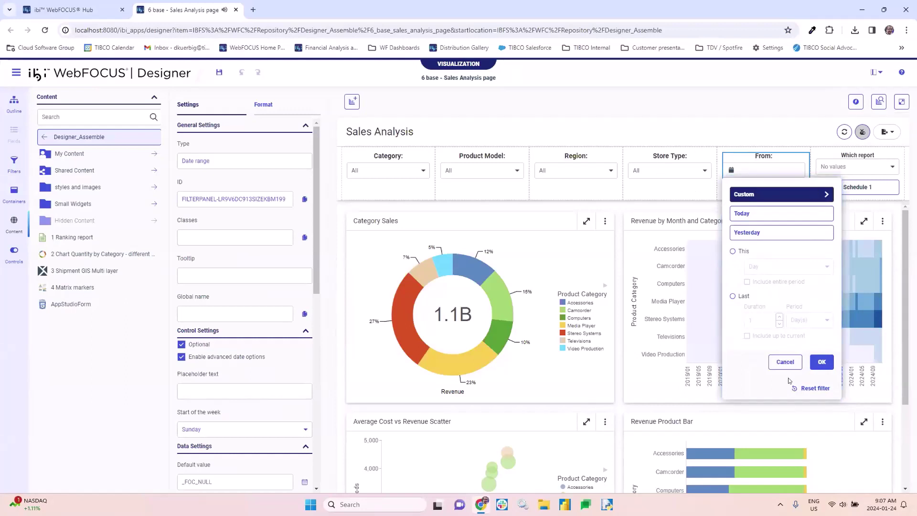
click(786, 363)
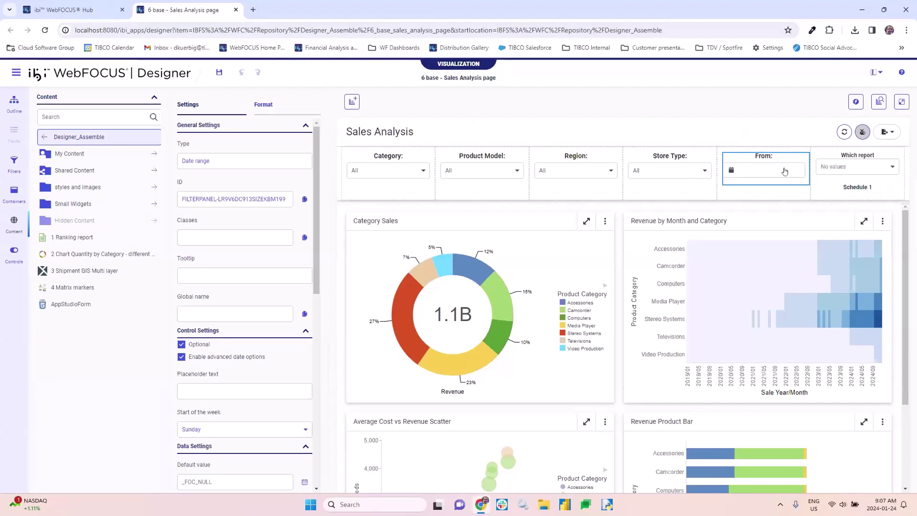
right_click(769, 163)
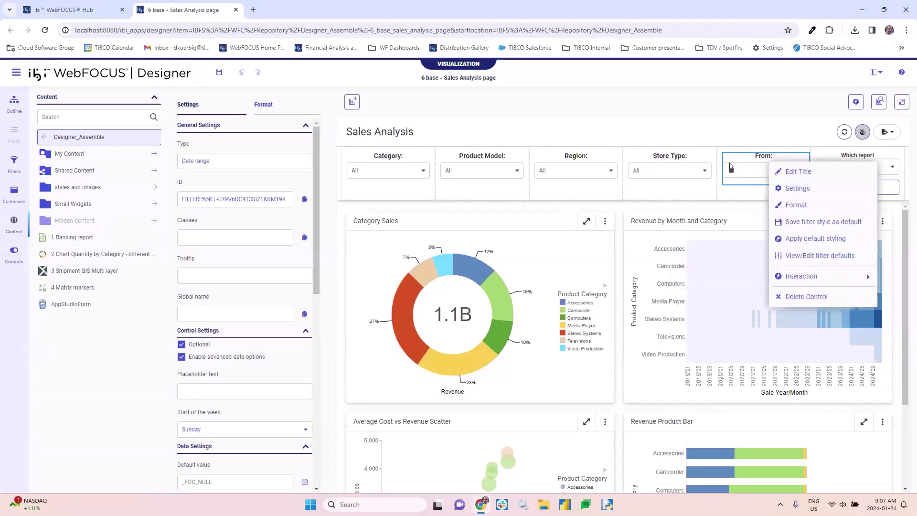
click(799, 297)
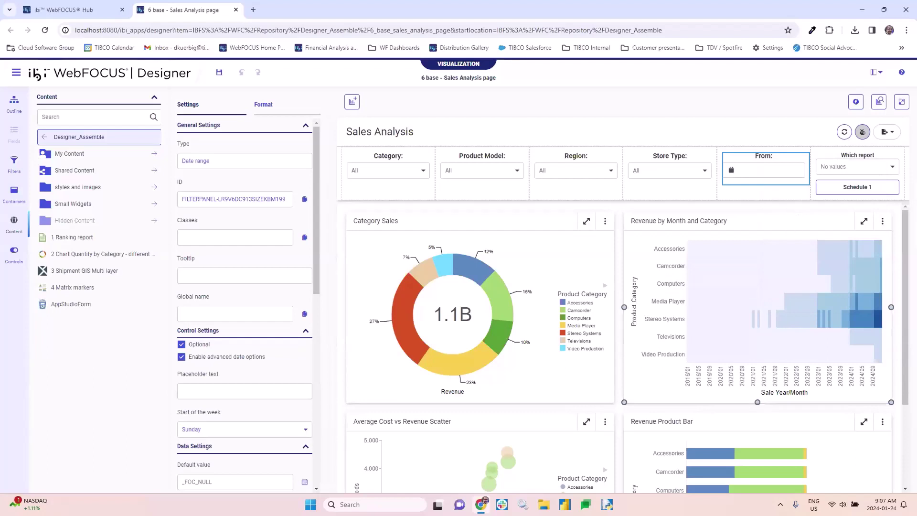
right_click(770, 162)
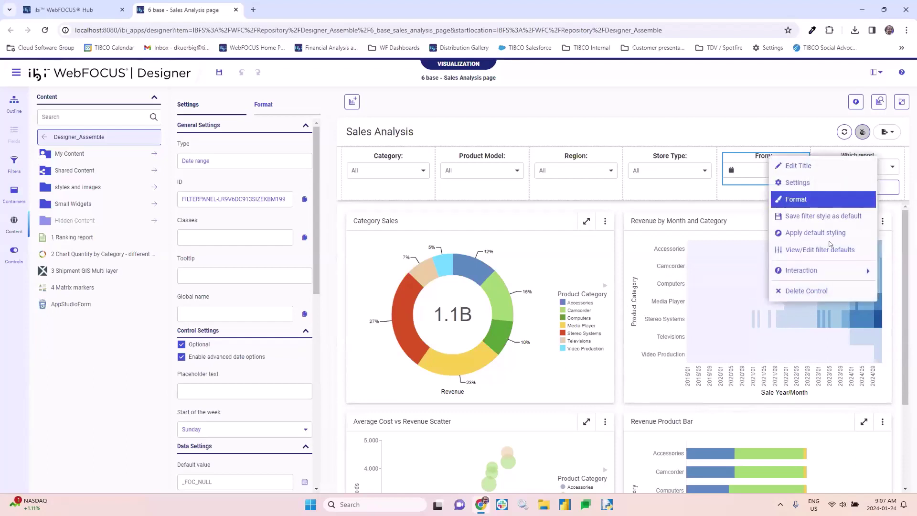
click(821, 292)
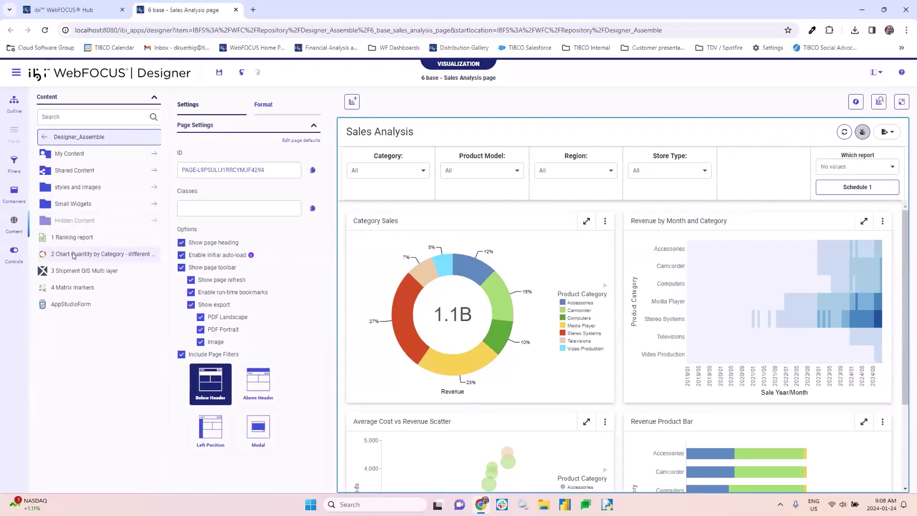
Replace the content of the Category Sales panel with the Category Sales chart from the Small Widgets folder
click(74, 204)
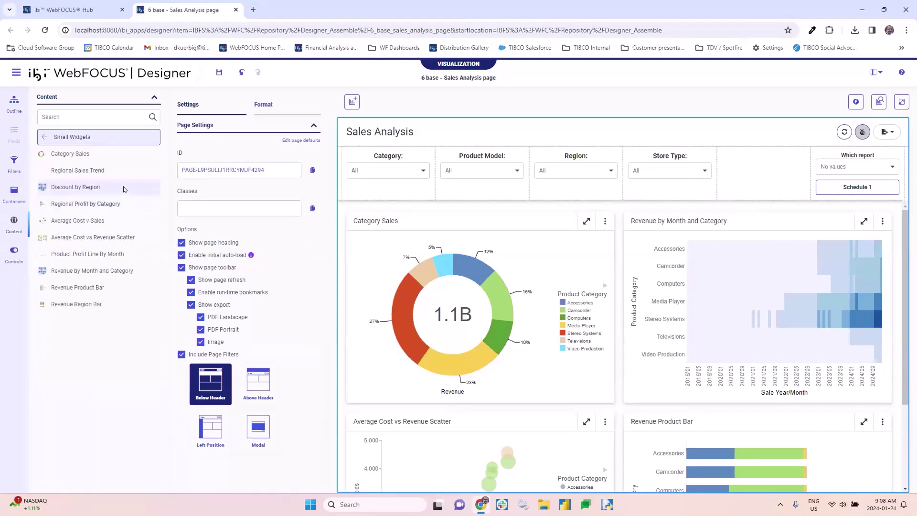
drag(70, 154, 420, 263)
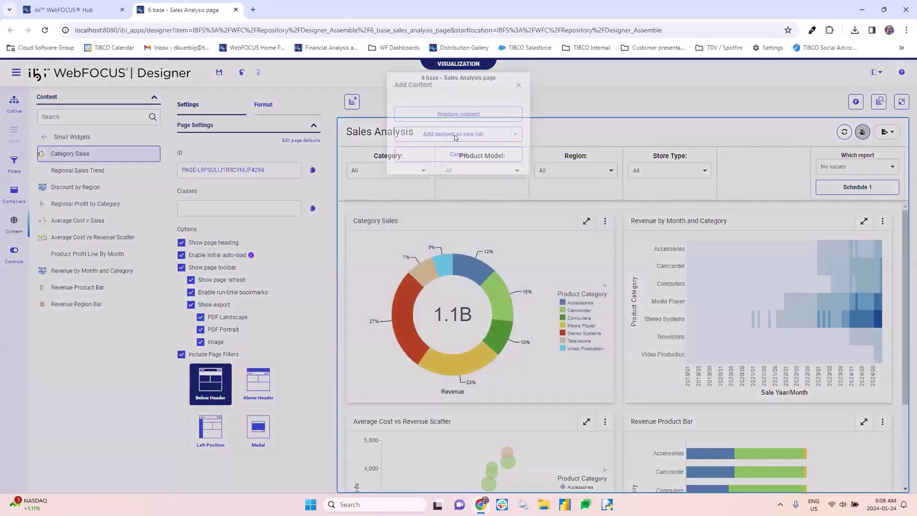
click(445, 114)
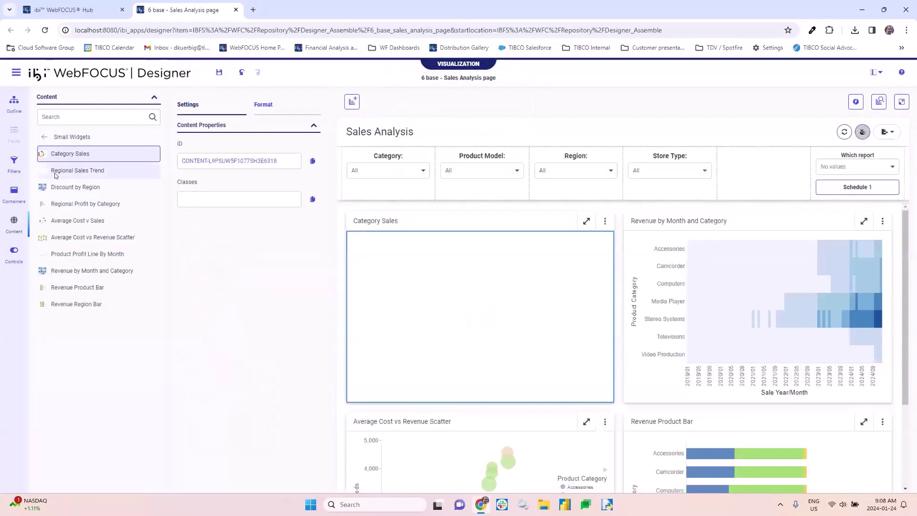
Add all remaining filters to the page and arrange the From and To date filters side by side in the second row of the filter grid
click(14, 161)
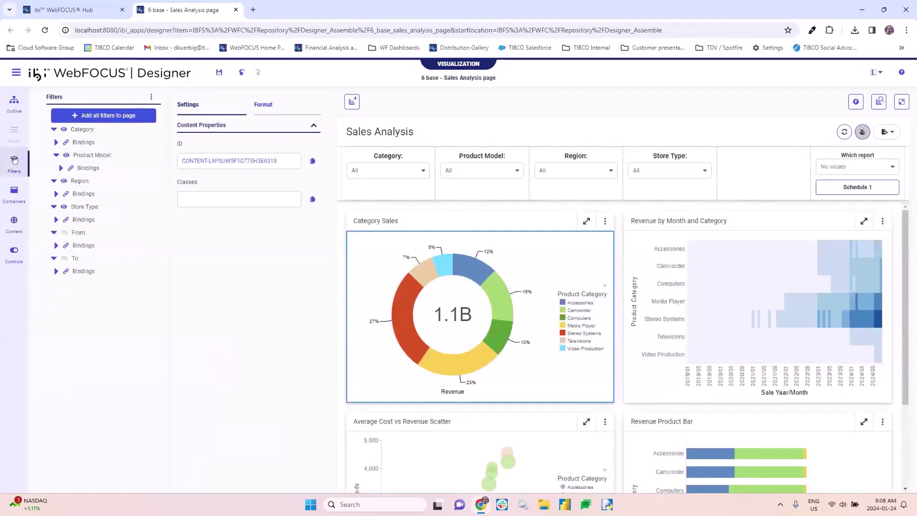
click(94, 115)
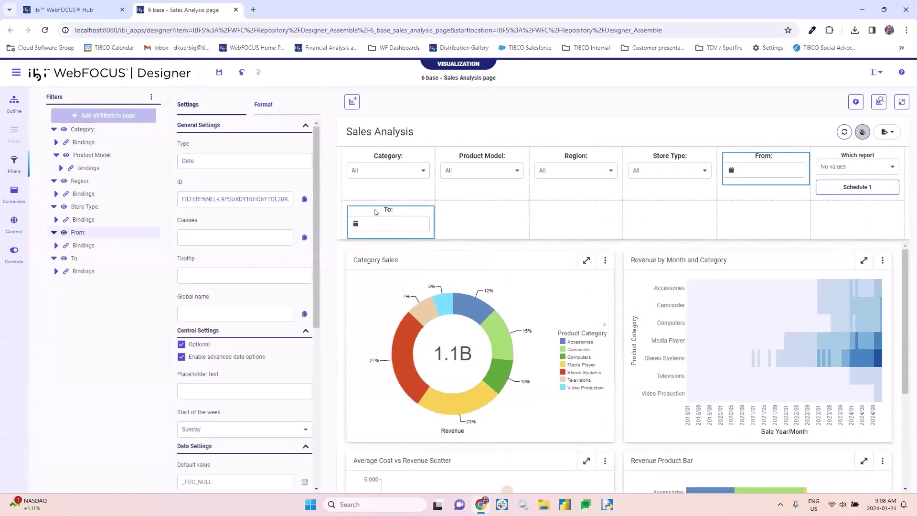
drag(376, 213, 473, 212)
drag(747, 157, 400, 218)
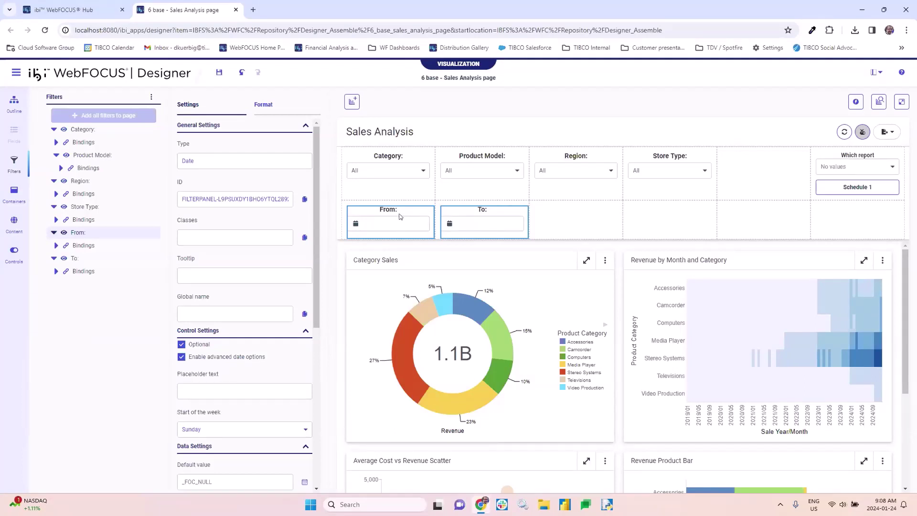
Combine the From and To date filters into one date range control and review its default value, parameter and binding settings
right_click(471, 212)
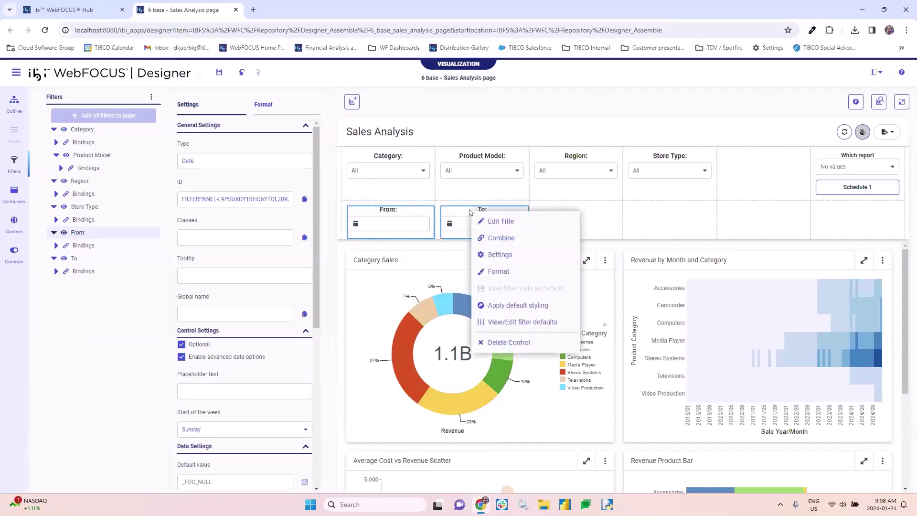
click(507, 244)
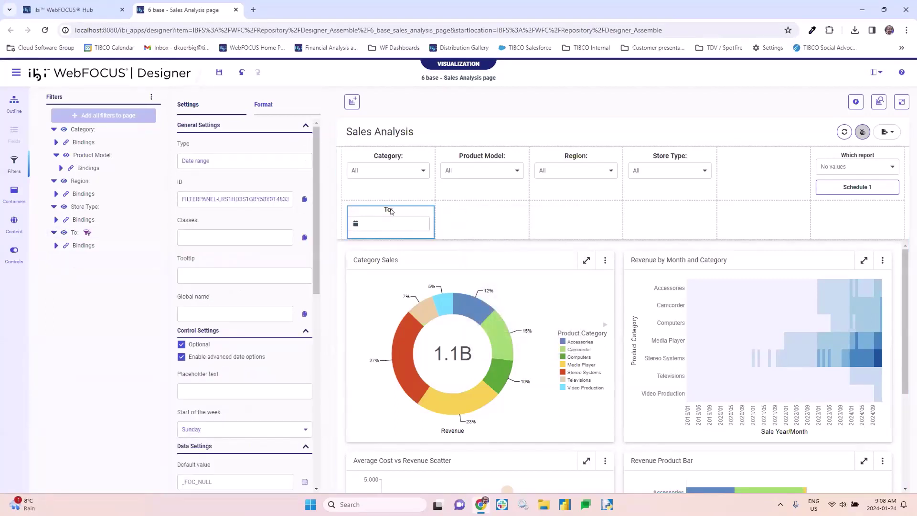
scroll(232, 331, down, 7)
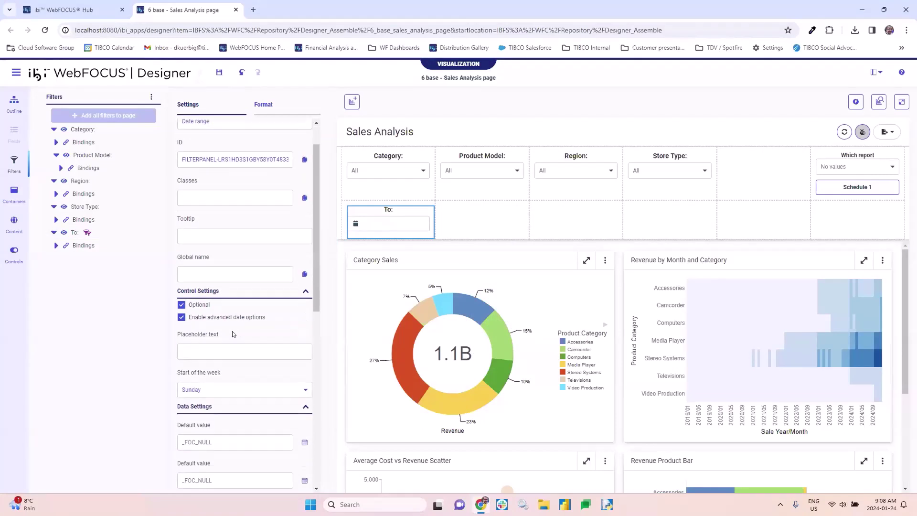
scroll(240, 325, down, 2)
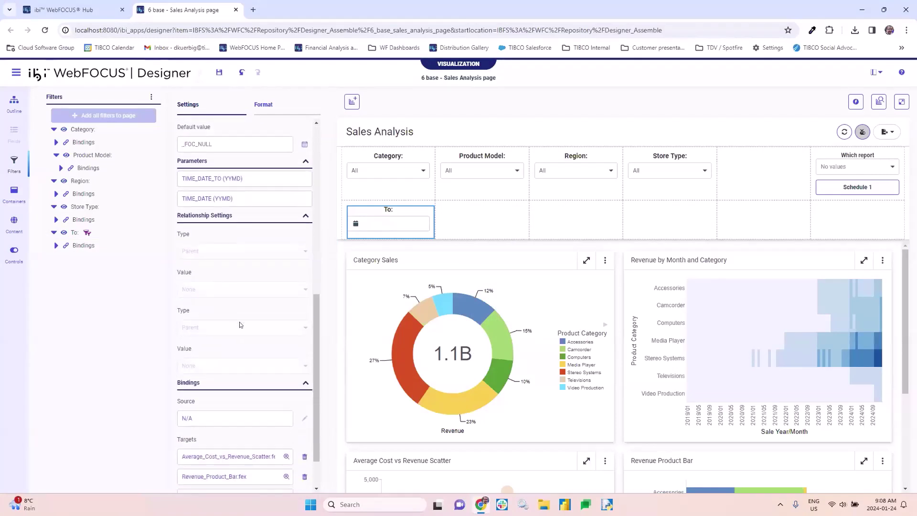
scroll(240, 325, up, 4)
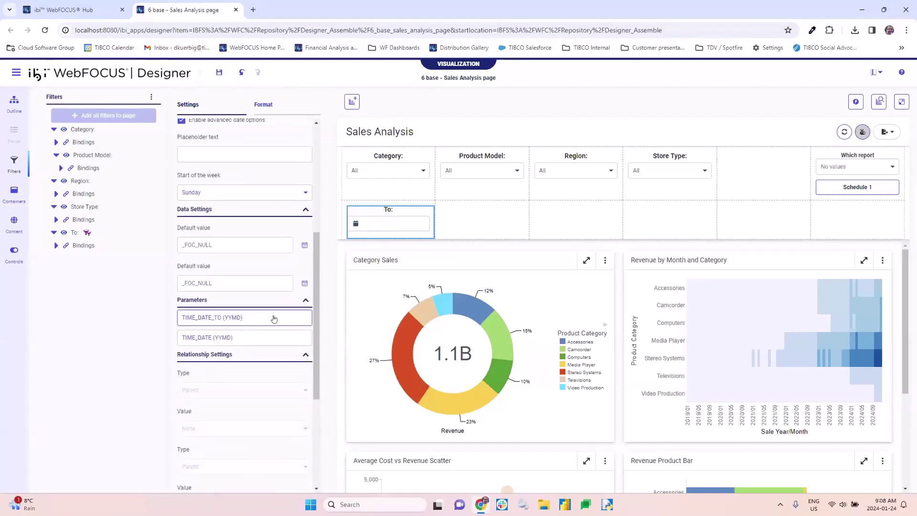
Preview the combined date filter's Last period option without applying it, and move the filter into the empty first-row cell beside Store Type
click(383, 219)
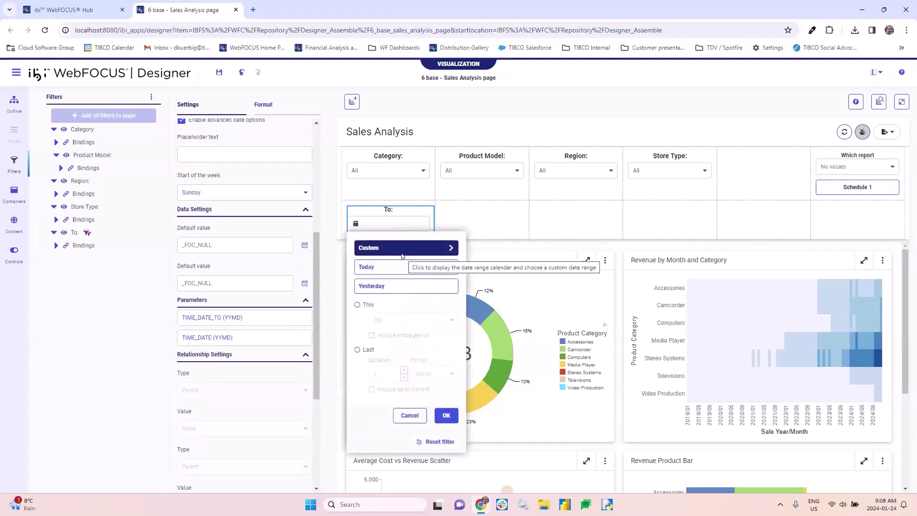
click(357, 349)
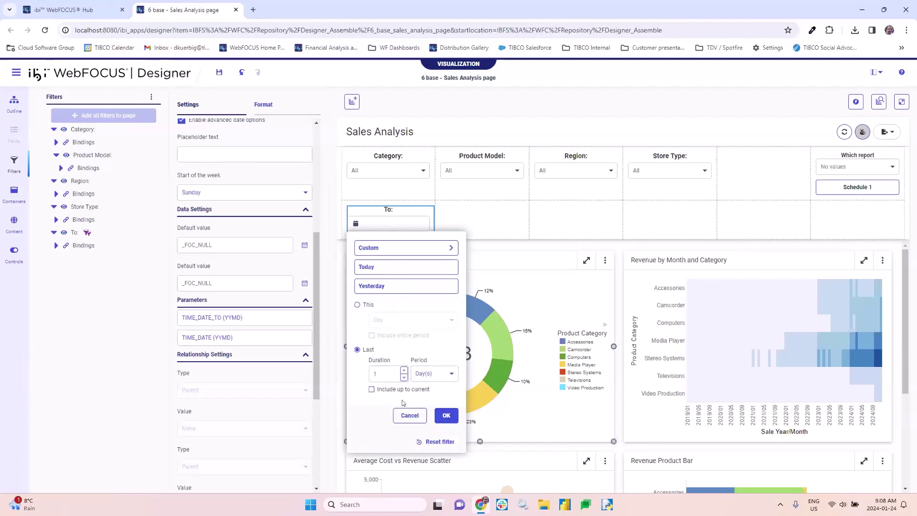
click(409, 414)
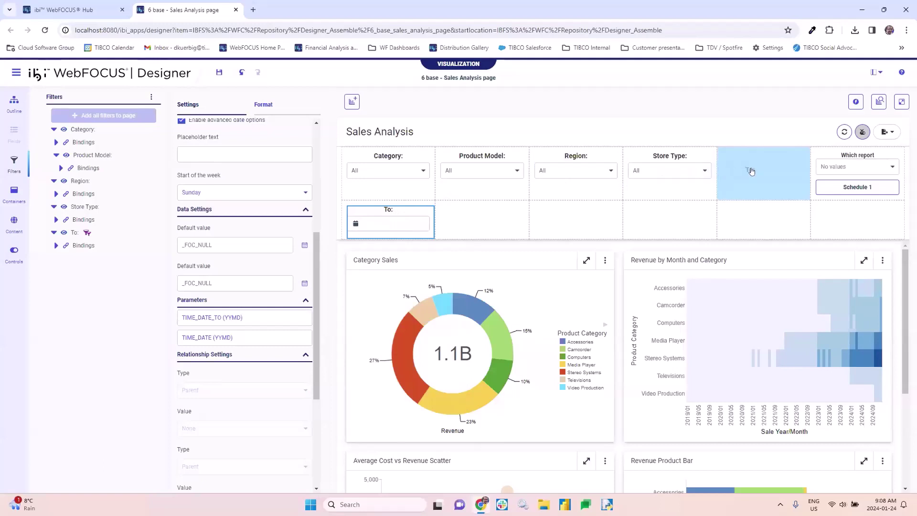
drag(751, 171, 744, 166)
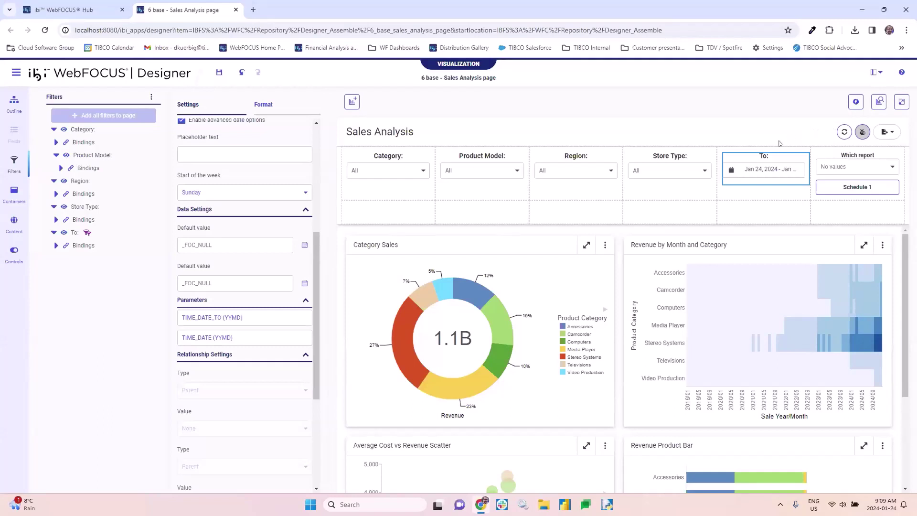
Open the existing interaction of the Schedule 1 button for editing
click(854, 102)
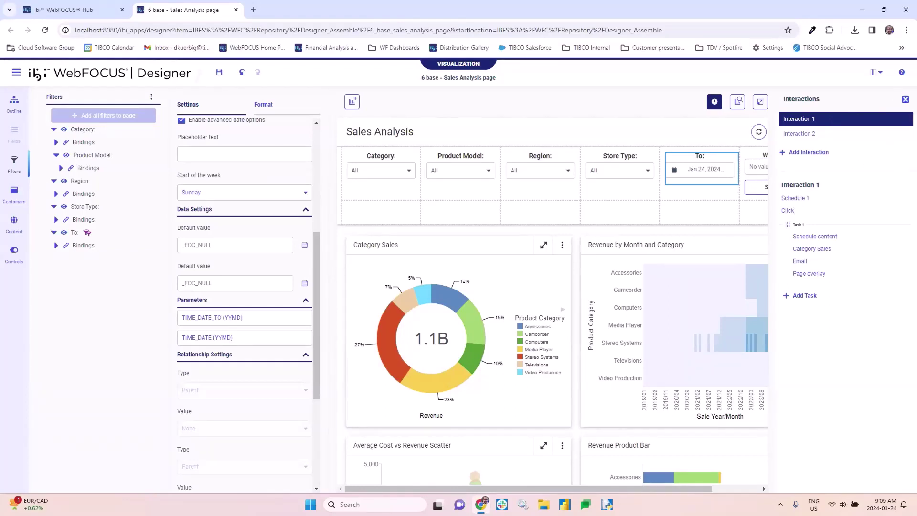
click(905, 100)
double_click(846, 188)
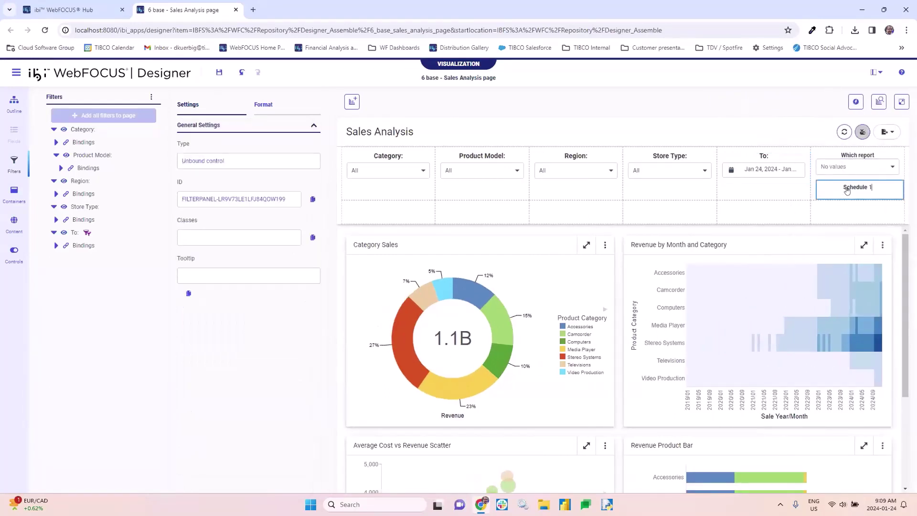
right_click(846, 190)
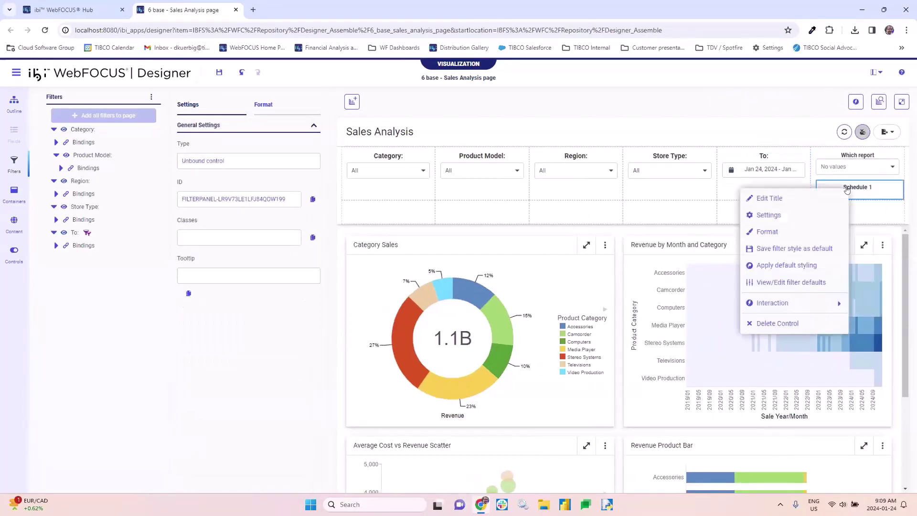
mouse_move(792, 303)
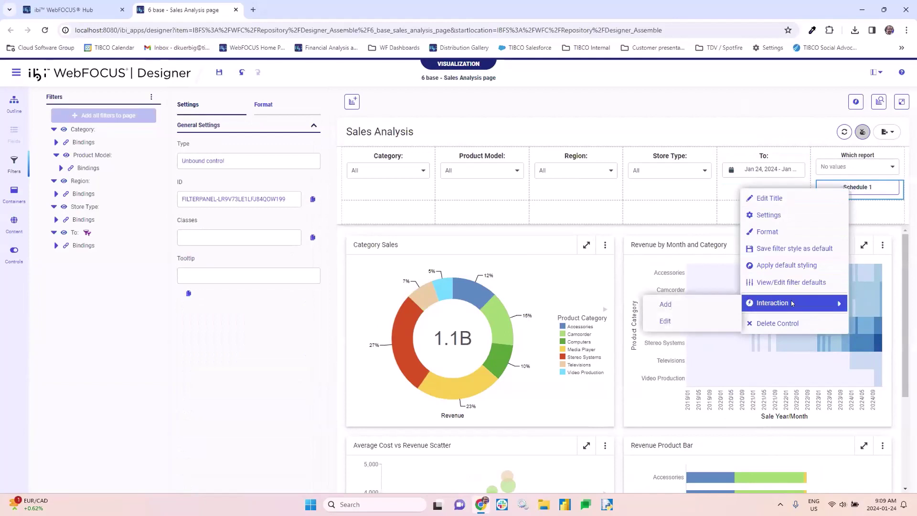
click(683, 321)
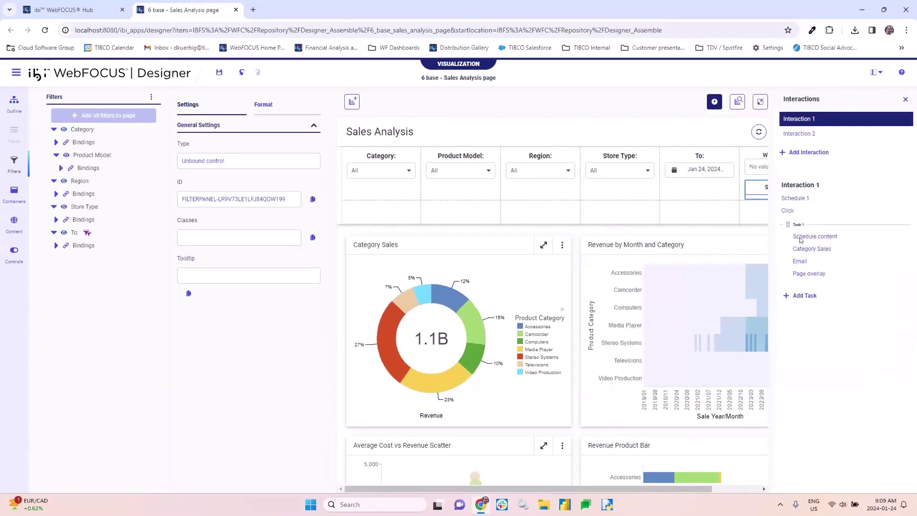
Review the Schedule 1 interaction's action, content, scheduler mode and target options without changing them, and close the interaction settings
click(801, 238)
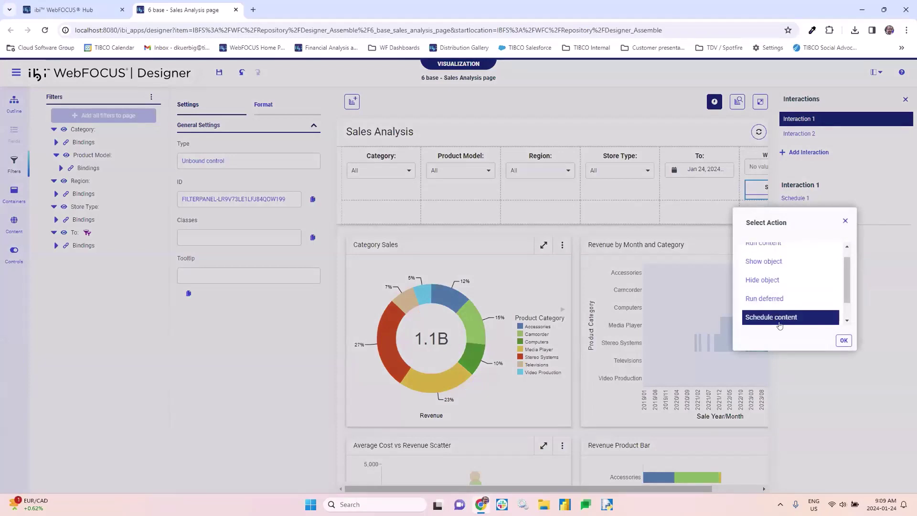
click(844, 340)
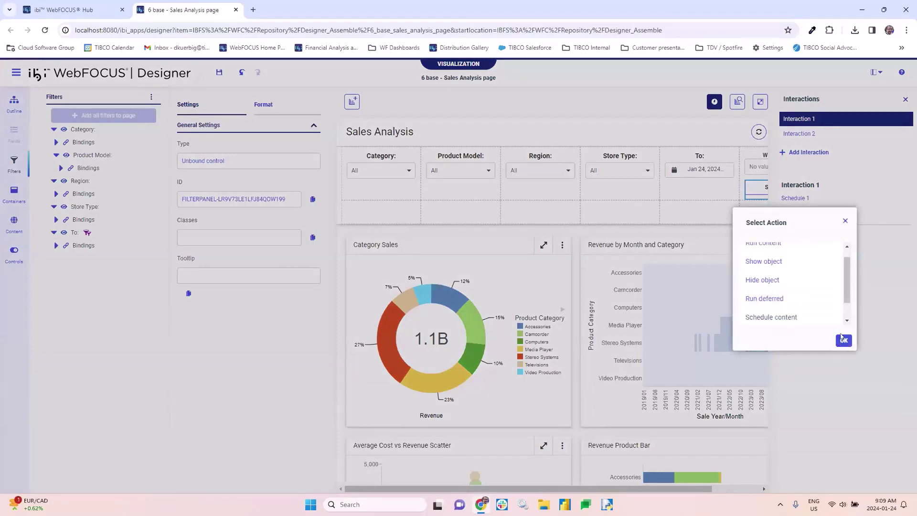
click(813, 249)
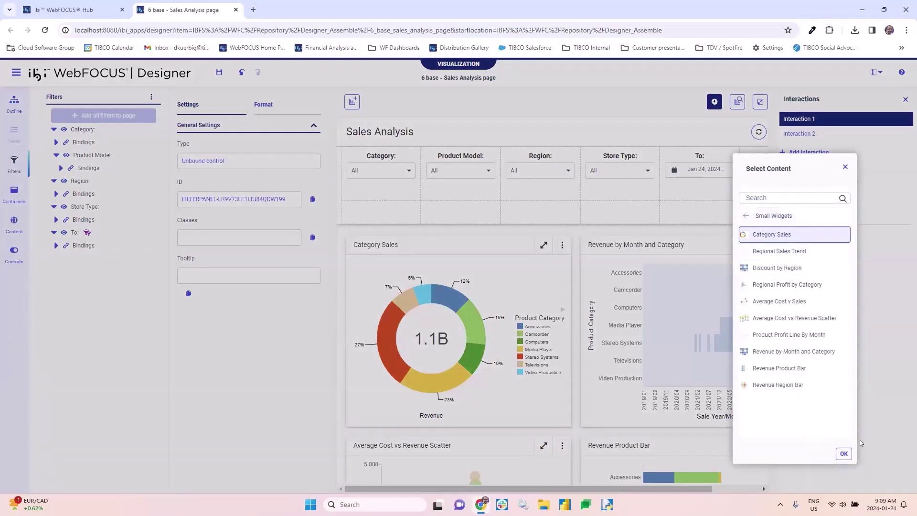
click(843, 454)
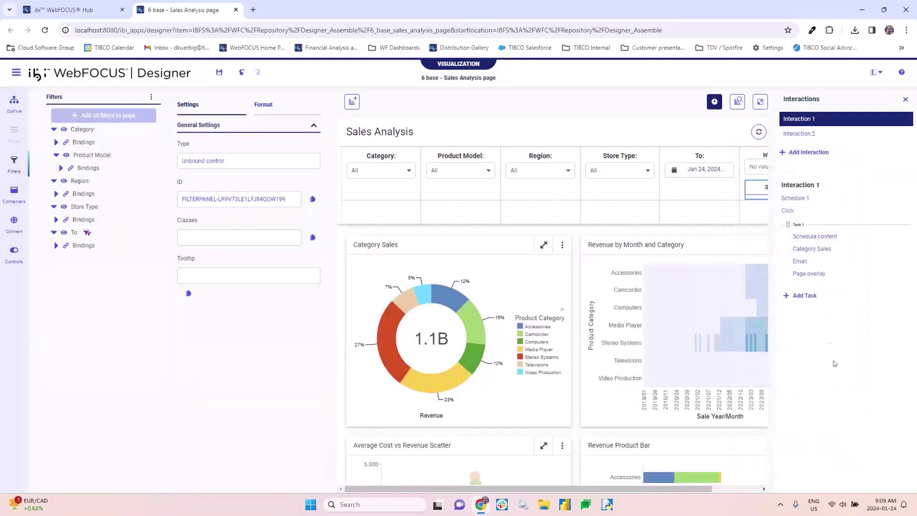
click(799, 261)
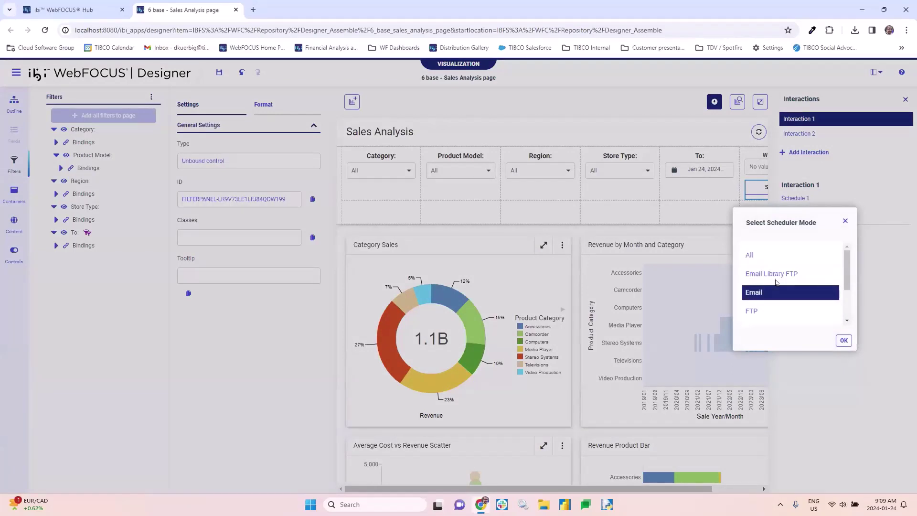
scroll(774, 293, down, 2)
scroll(778, 286, up, 2)
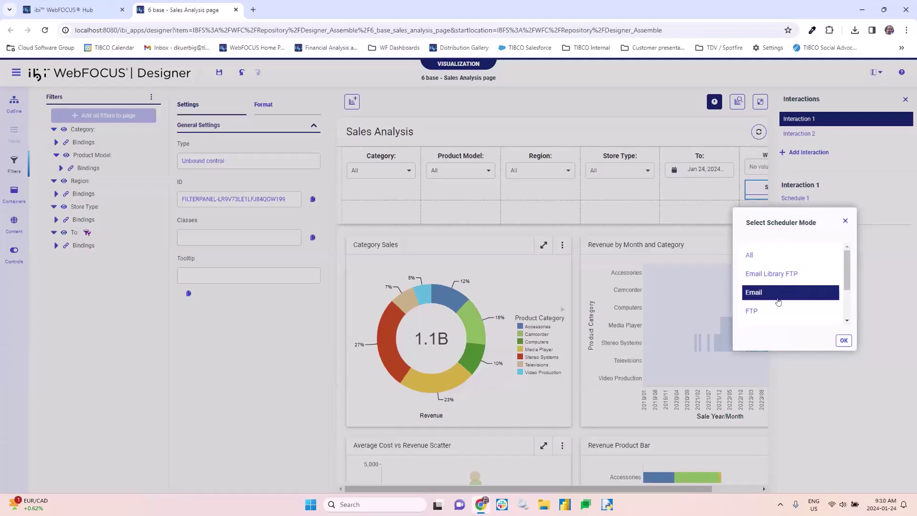
click(844, 219)
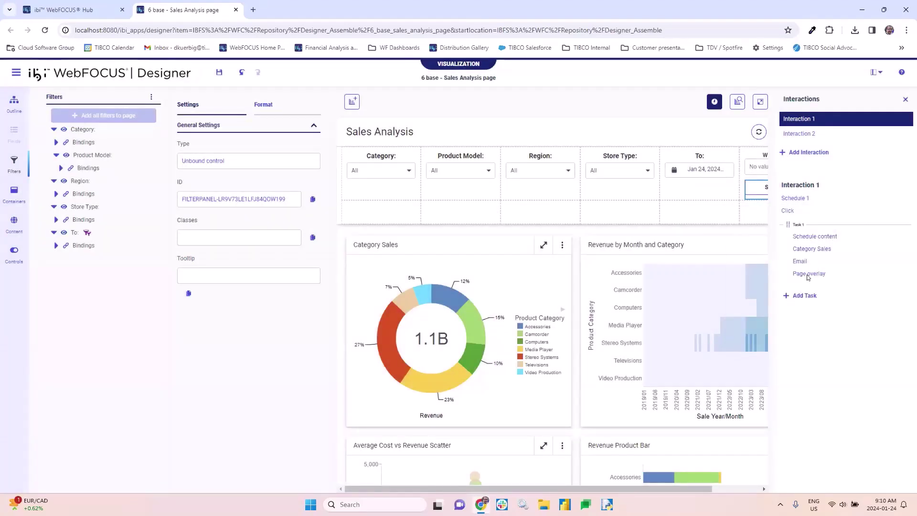
click(808, 274)
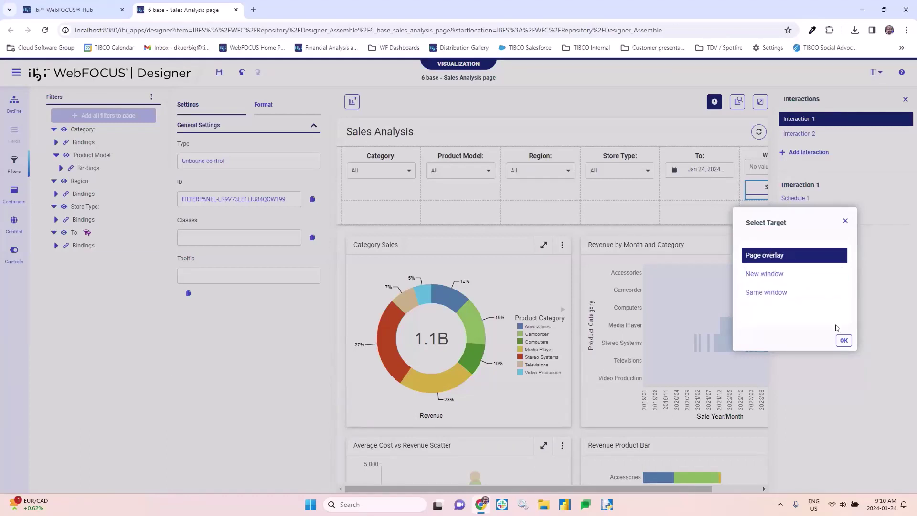
click(845, 221)
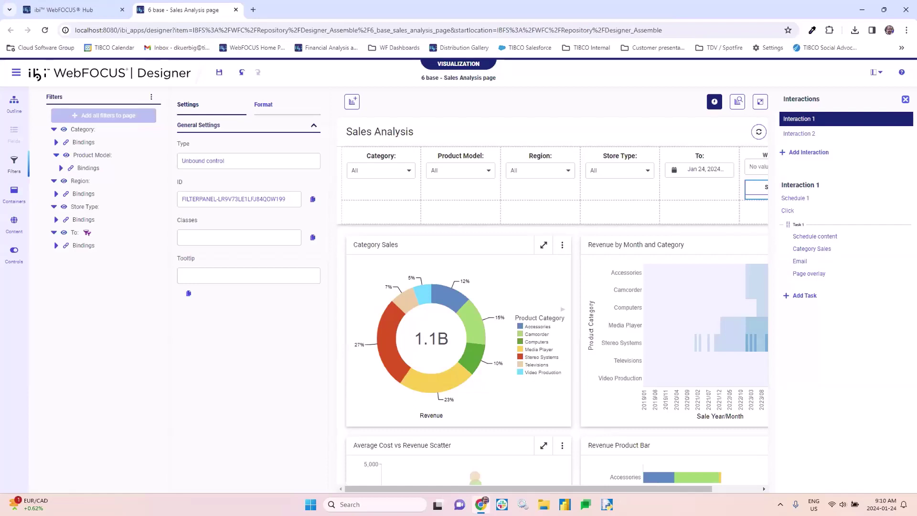
click(905, 99)
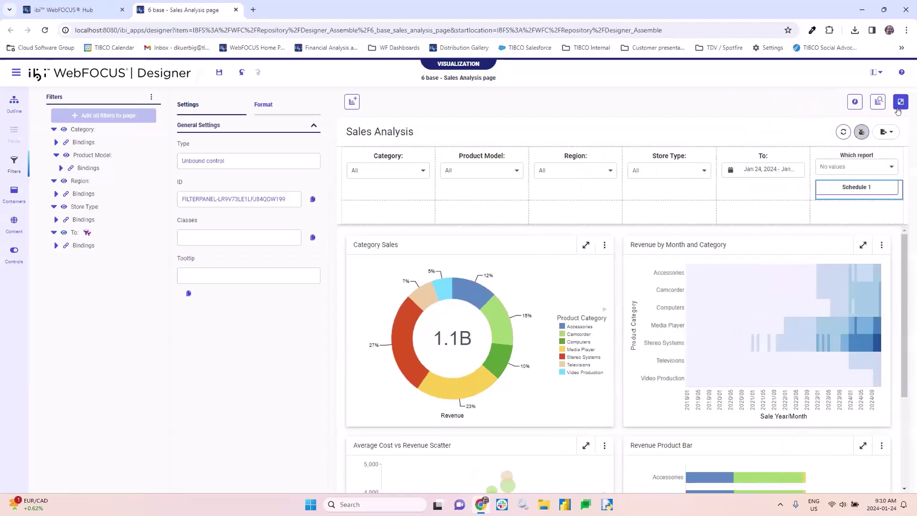
Check the Which report dropdown's choices and add a dropdown control to the empty filter cell beneath Category
click(841, 166)
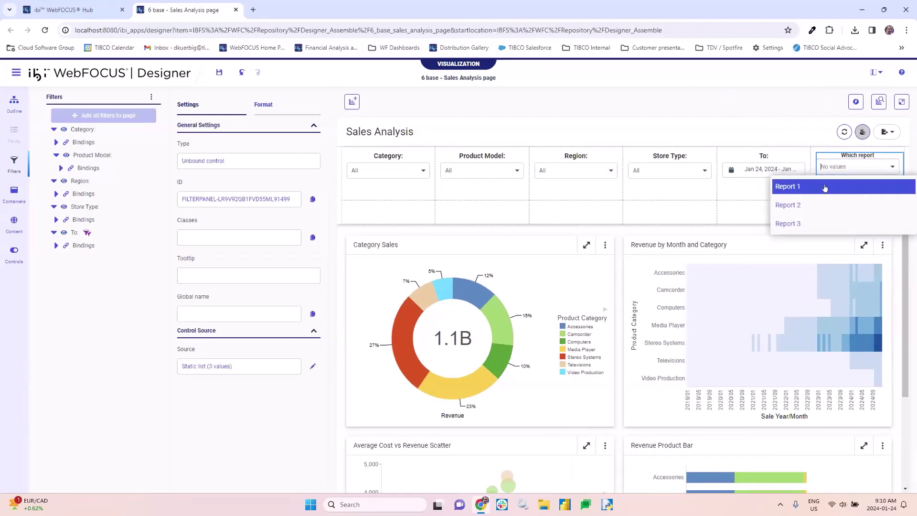
click(388, 206)
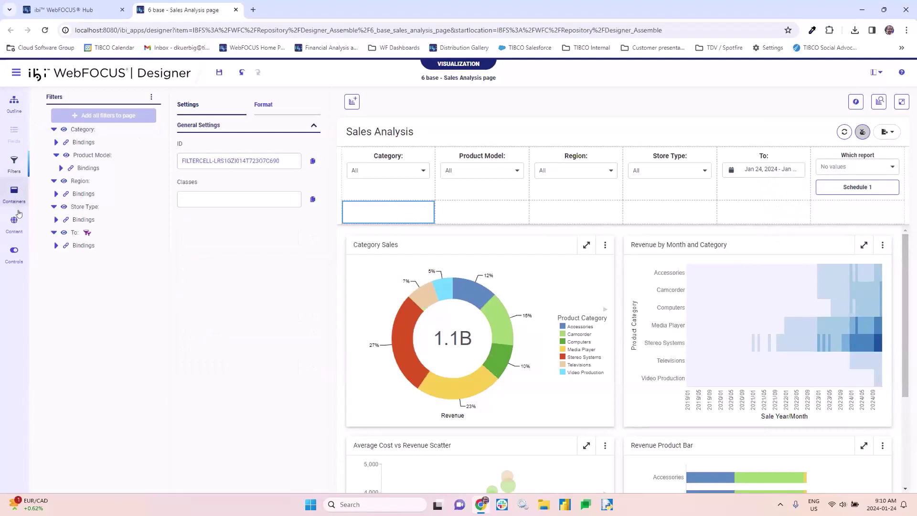
click(15, 191)
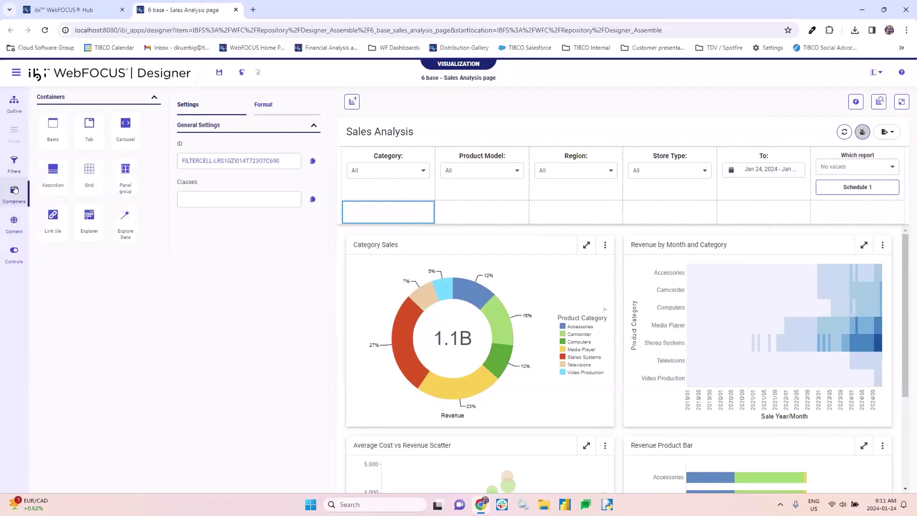
click(13, 220)
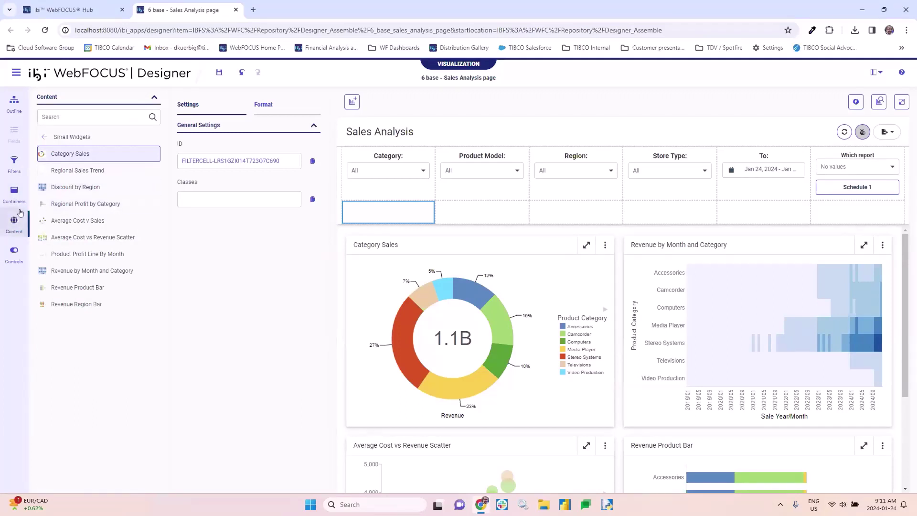
click(14, 253)
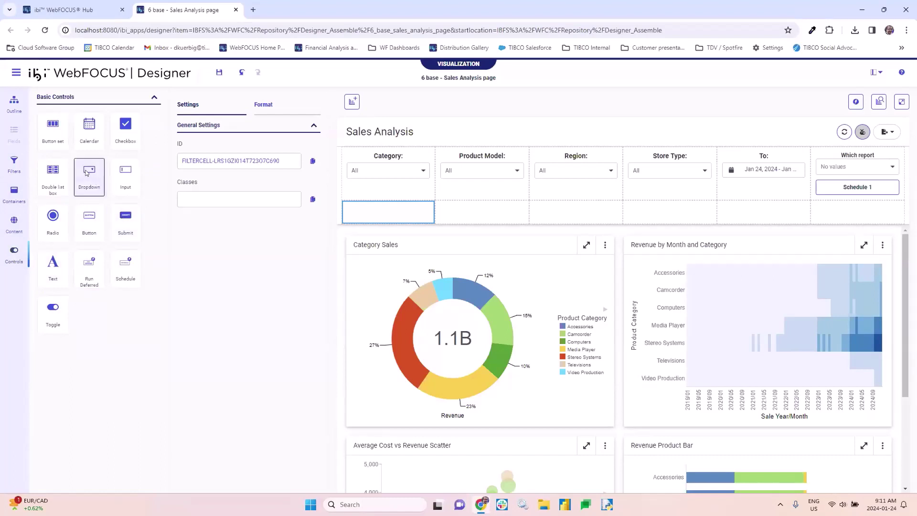
drag(82, 167, 360, 213)
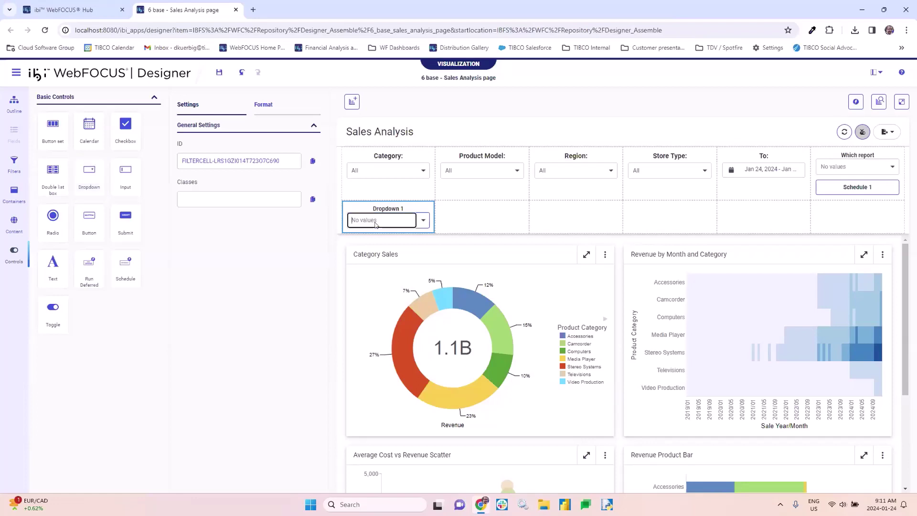
Open the new dropdown's settings and set its source data type to Static
right_click(375, 224)
click(403, 251)
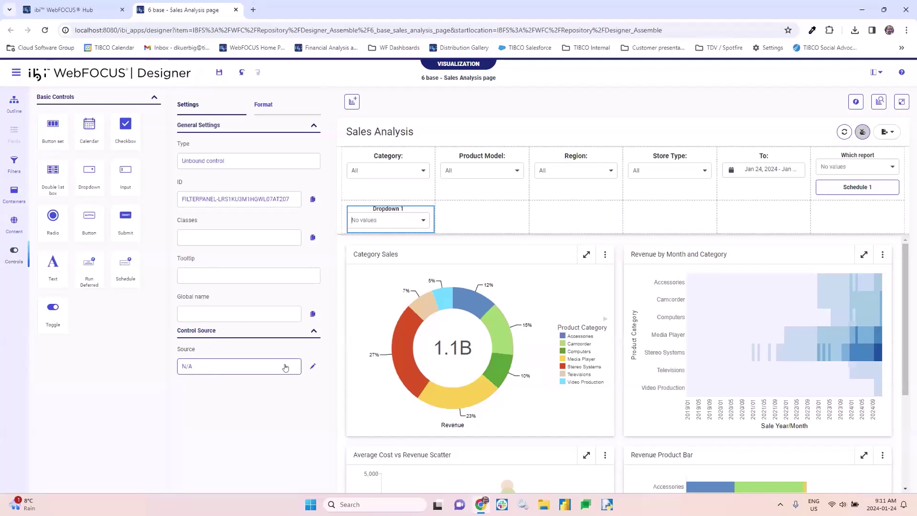
click(312, 366)
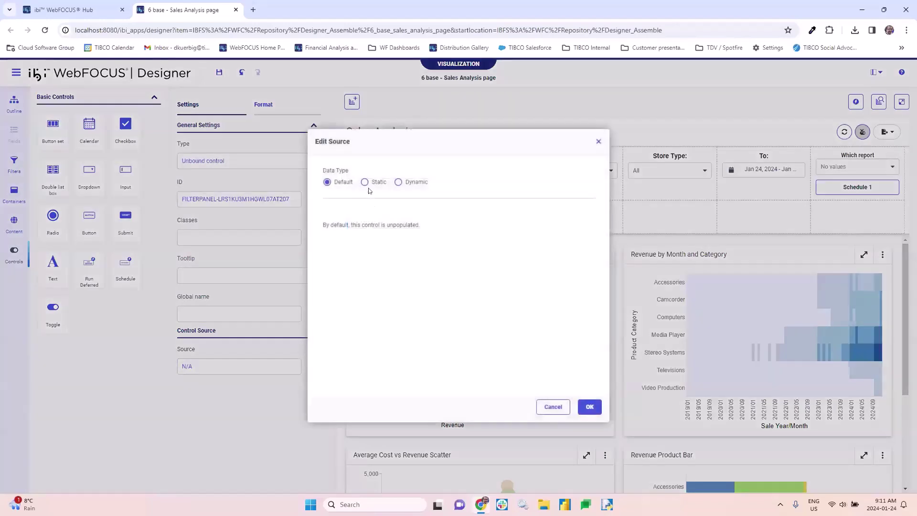
click(366, 183)
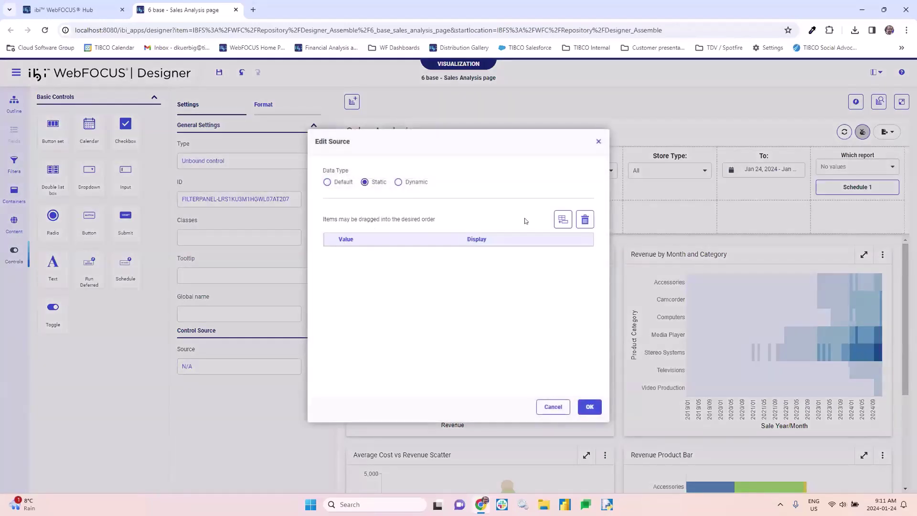
Add a first static item with the value report1 and the display text Report 1
click(562, 222)
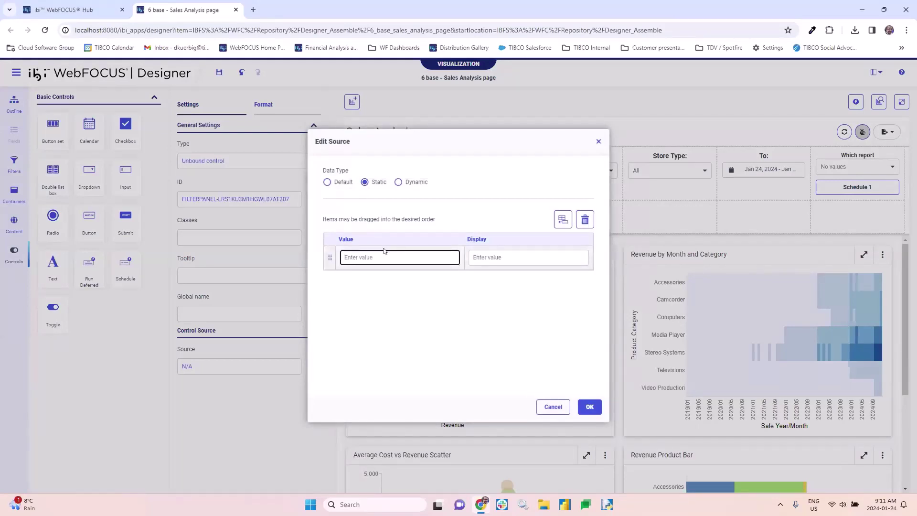
text(Report)
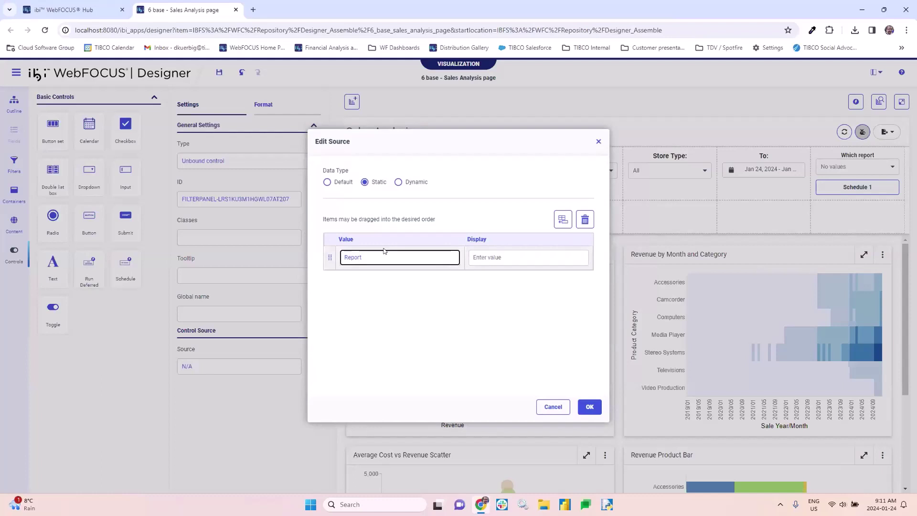
key(BackSpace)
key(BackSpace)
key(BackSpace)
key(BackSpace)
key(BackSpace)
text(r)
key(Tab)
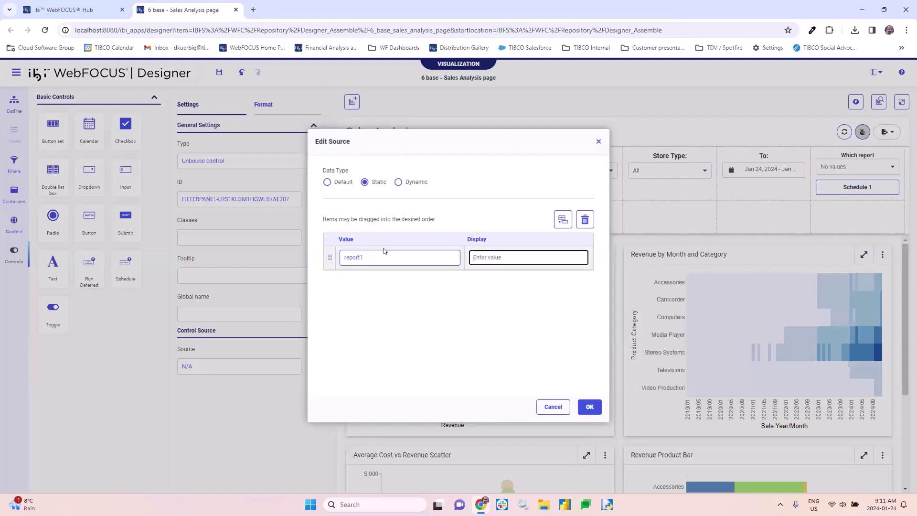
text(Report 1)
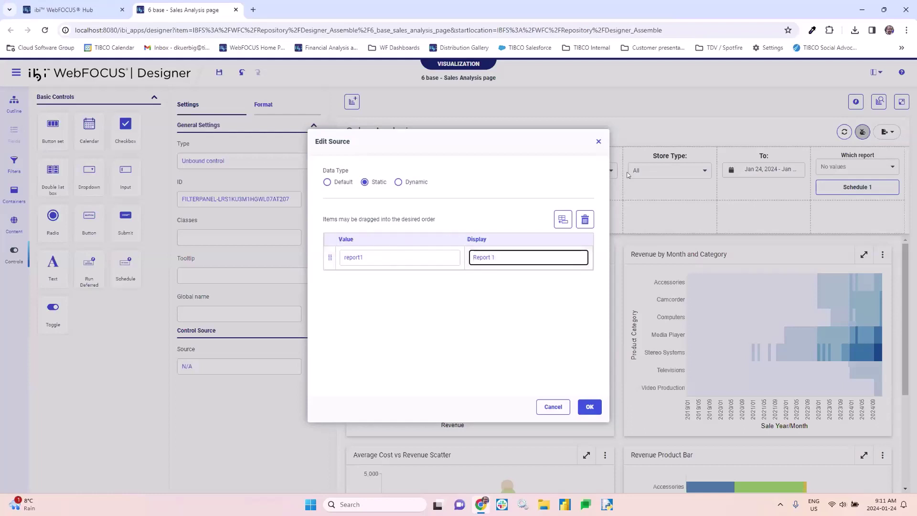
Add the static items report2 and report3, displayed as Report 2 and Report 3, and apply the source
click(563, 220)
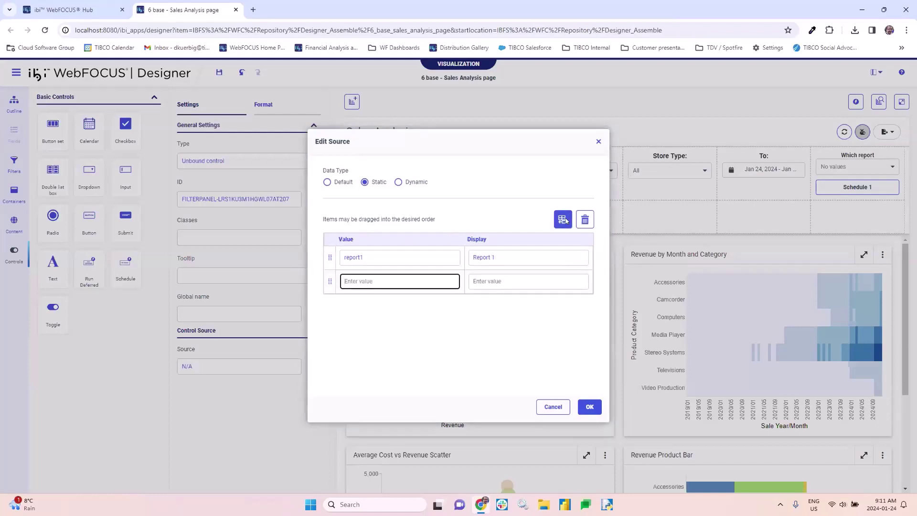
text(report2)
key(Tab)
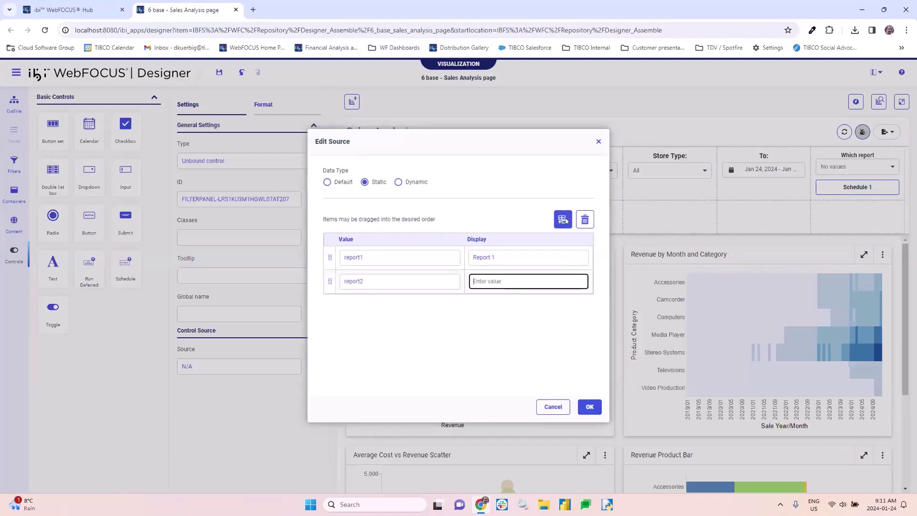
text(Report 2)
click(563, 219)
text(r)
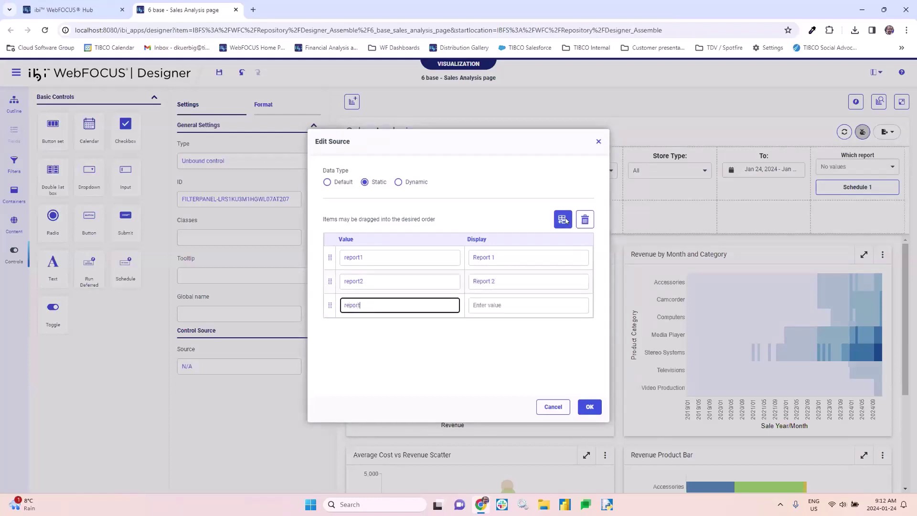
key(Tab)
text(Rep)
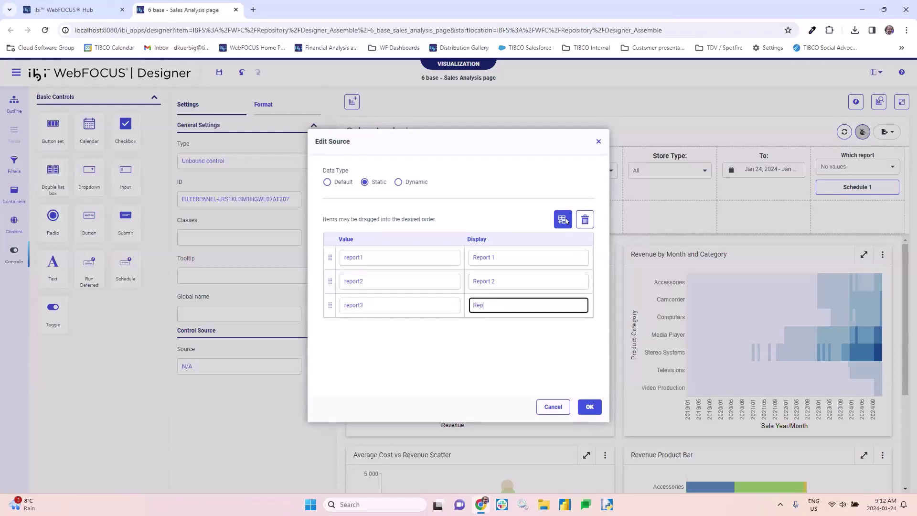
text(ort 3)
click(589, 407)
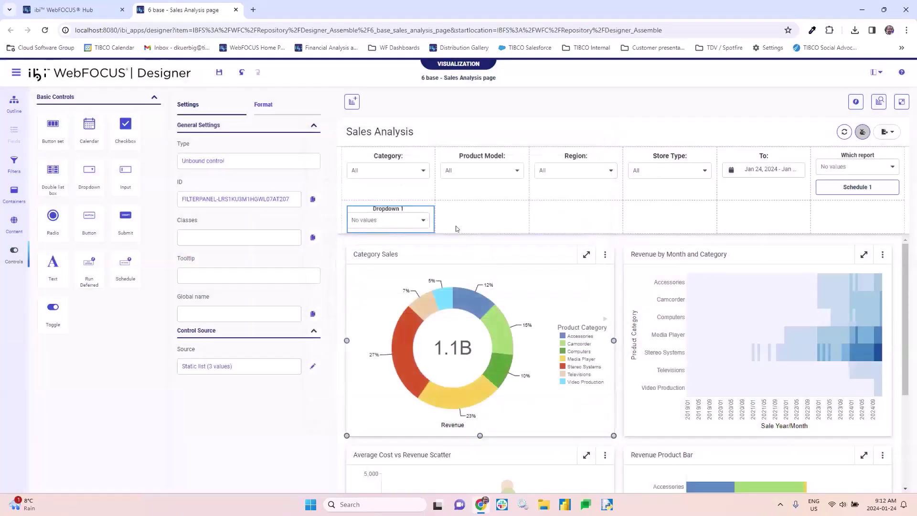
Check the list of choices in the new Dropdown 1 control and reselect the control
click(380, 219)
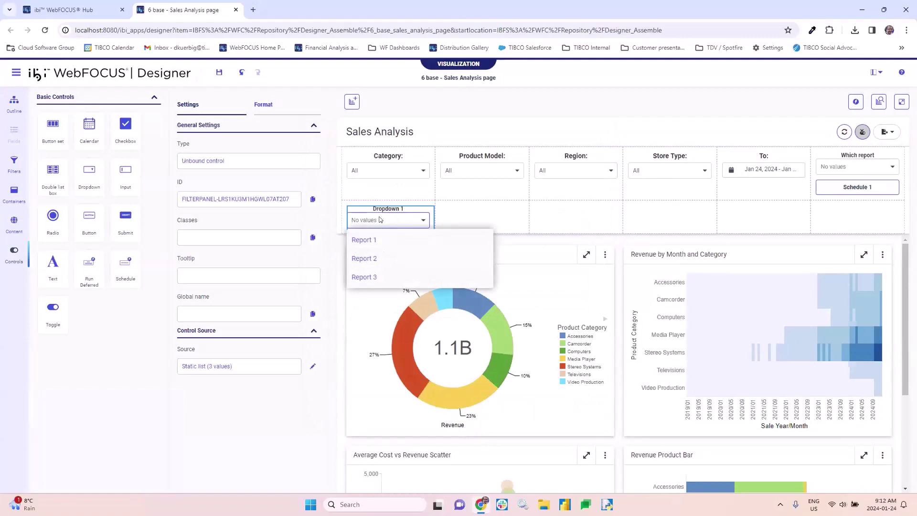
click(695, 259)
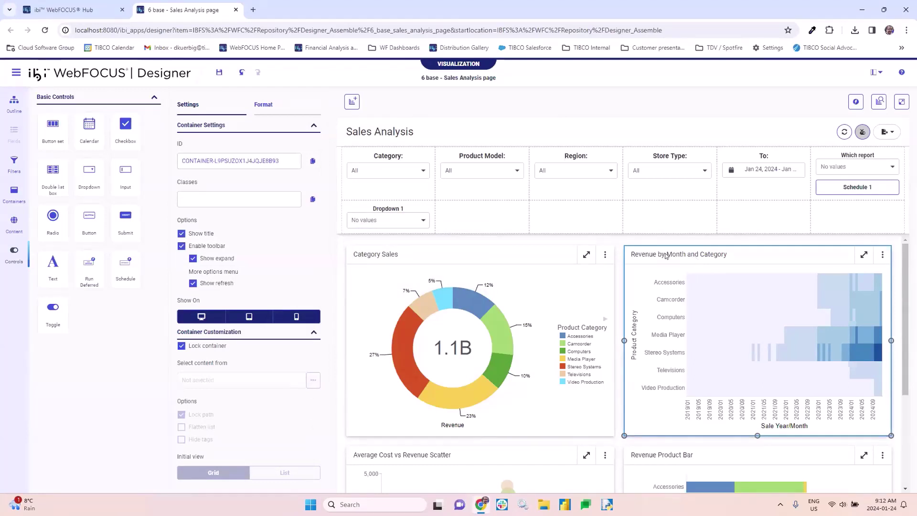
click(393, 211)
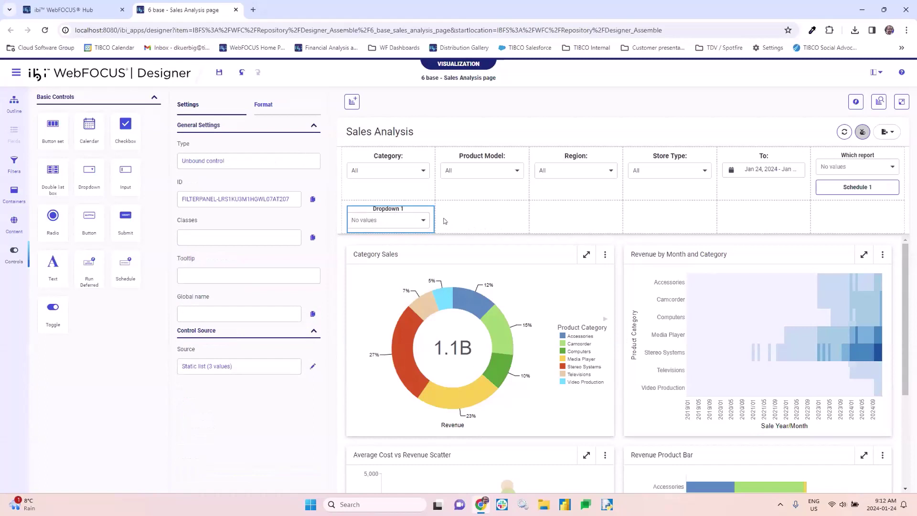
Add a new interaction for the Dropdown 1 control that is triggered by the Selection change event
click(857, 100)
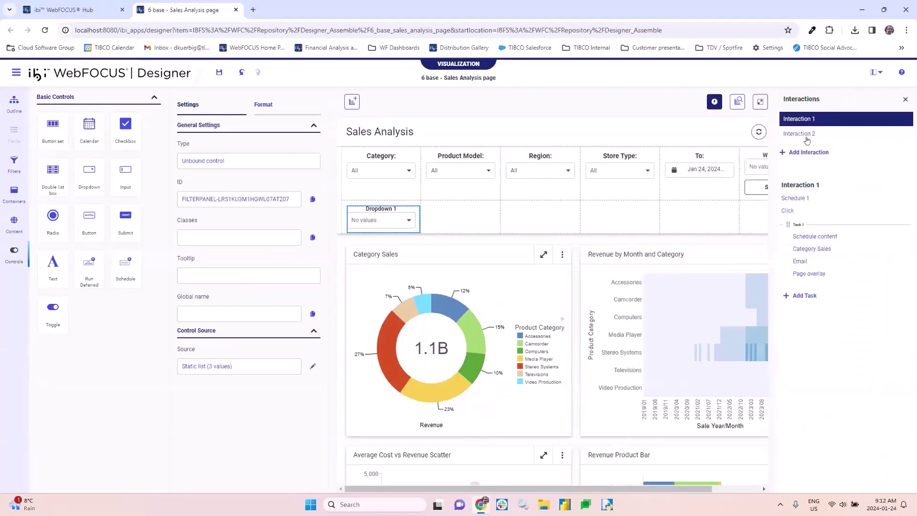
click(787, 155)
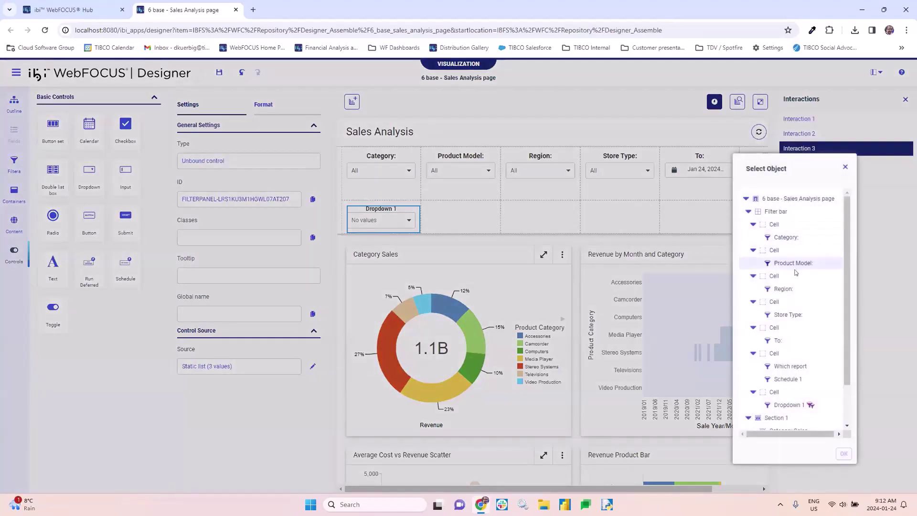
scroll(802, 289, down, 2)
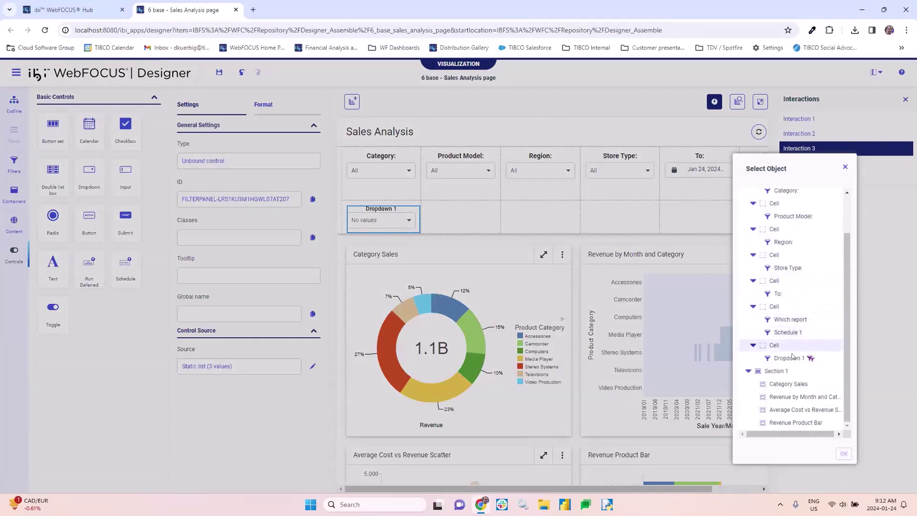
click(820, 360)
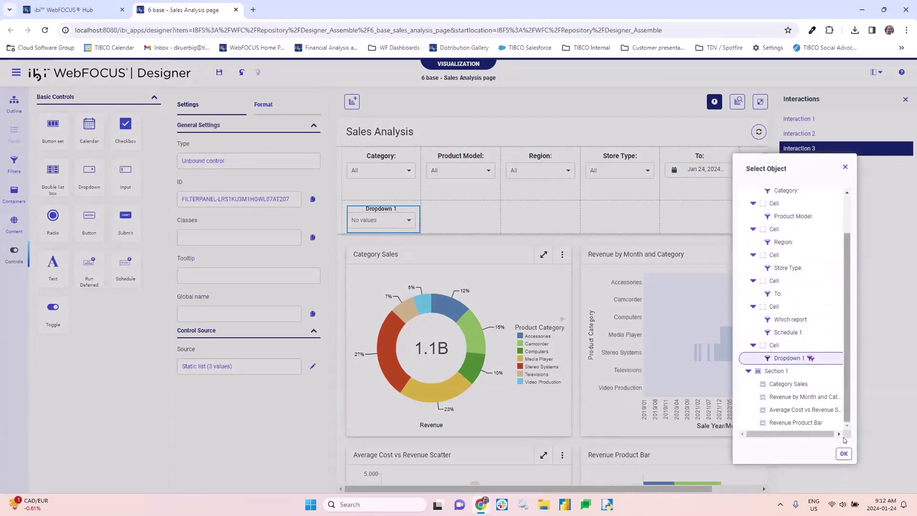
click(843, 453)
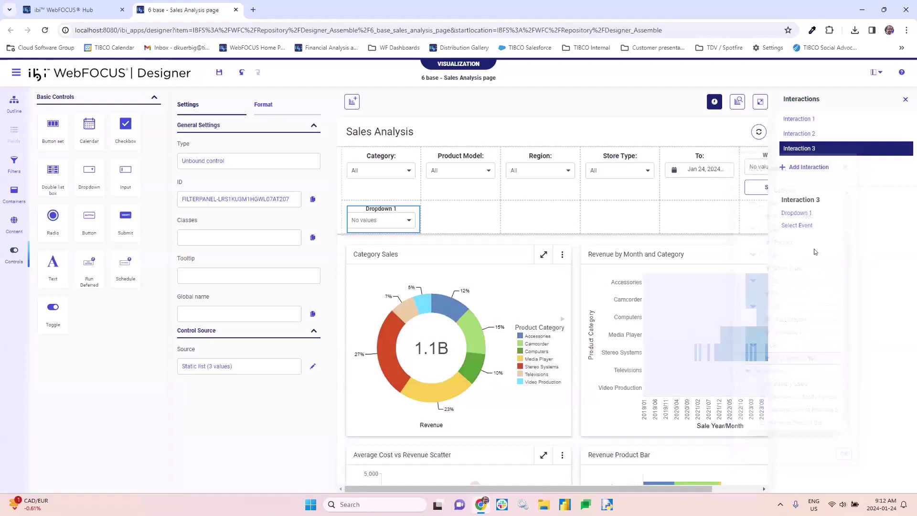
click(795, 226)
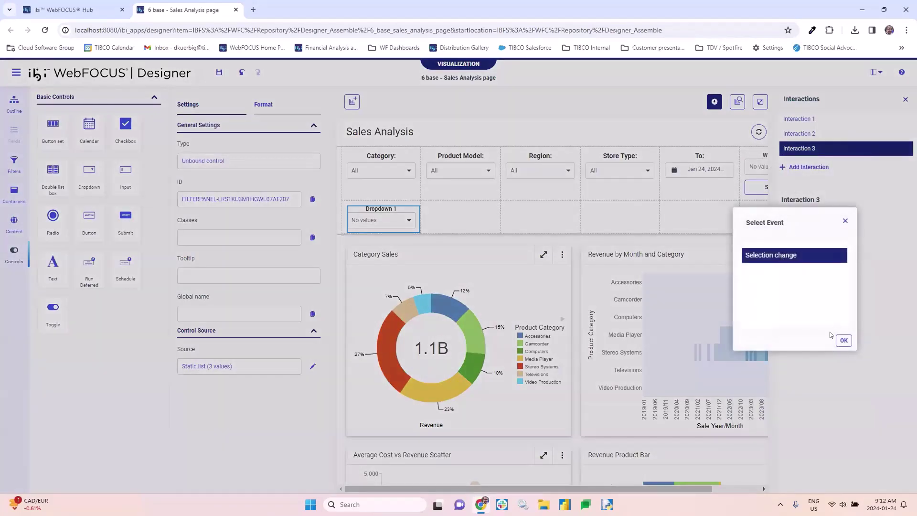
click(843, 340)
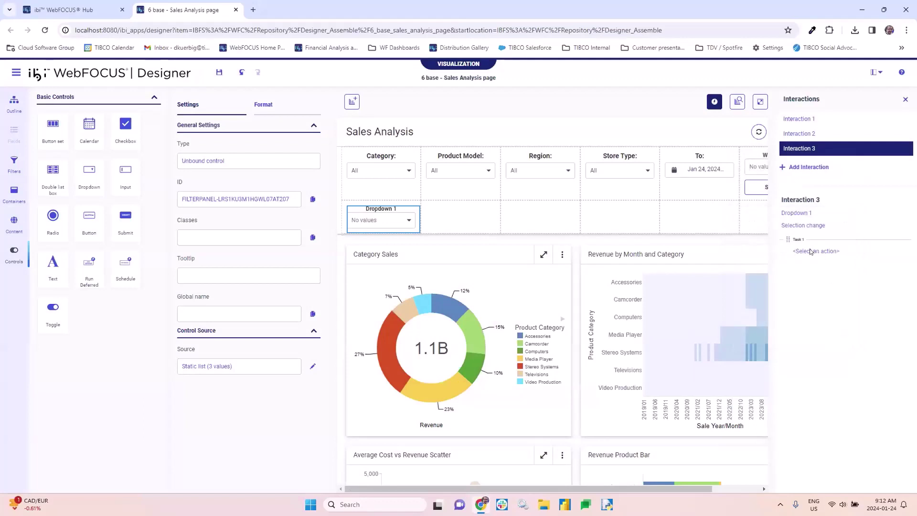
Set the first task's action in Interaction 3 to Run content
click(810, 252)
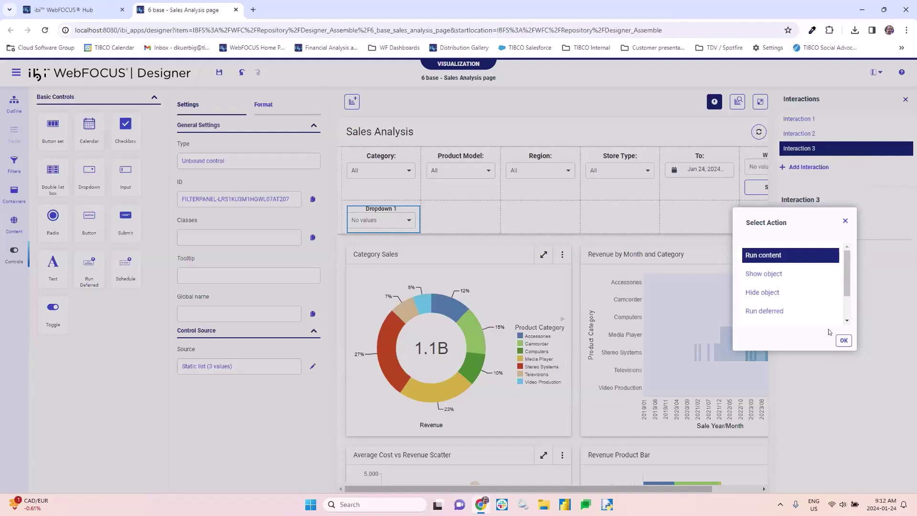
click(831, 293)
scroll(829, 299, down, 1)
click(829, 299)
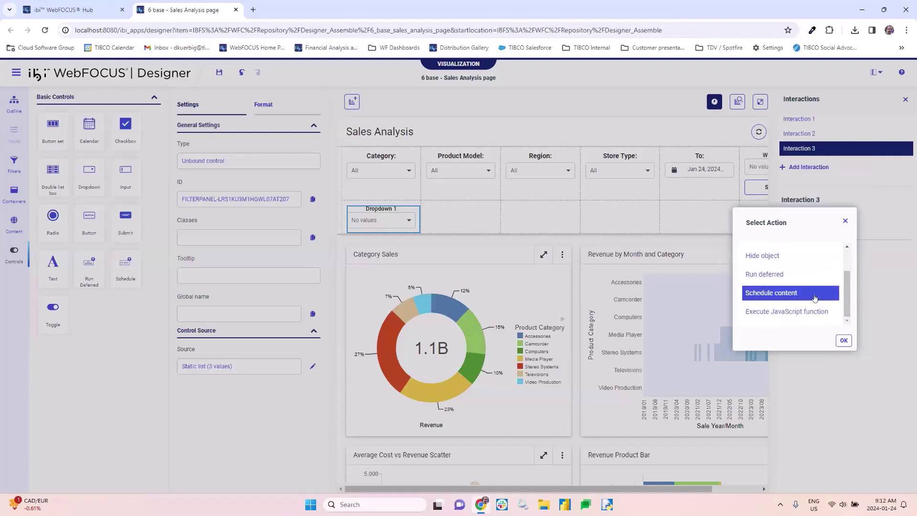
click(793, 313)
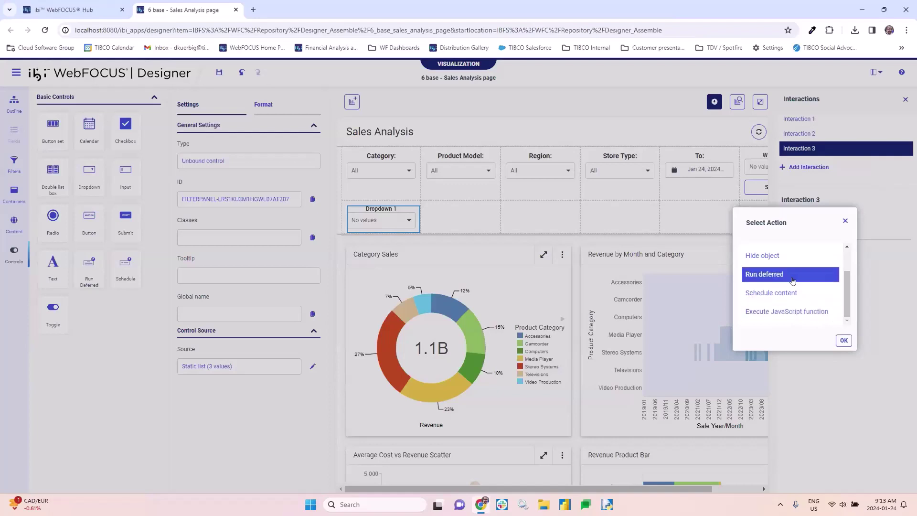
scroll(792, 275, up, 1)
click(788, 258)
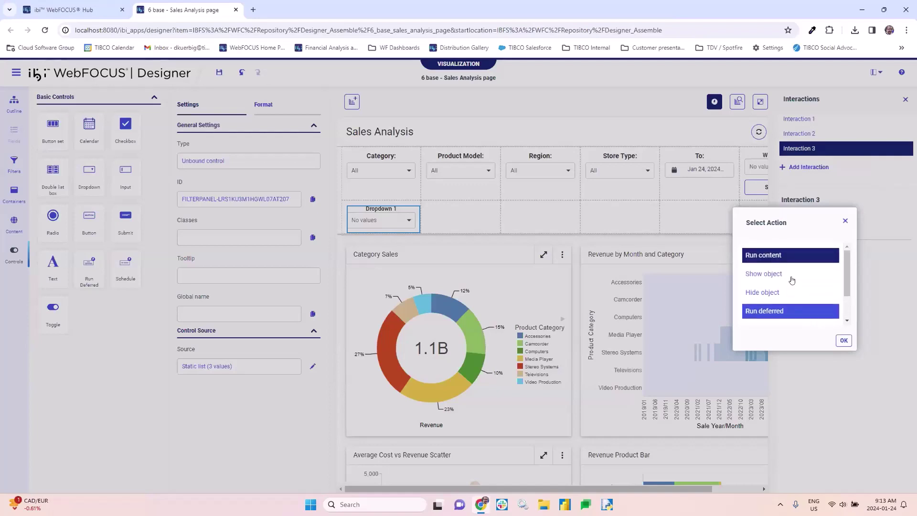
click(844, 341)
click(812, 263)
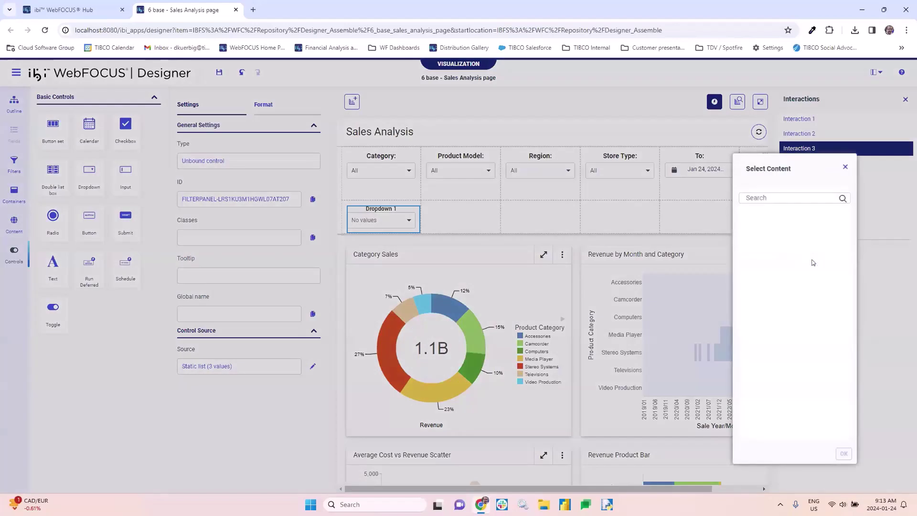
click(784, 198)
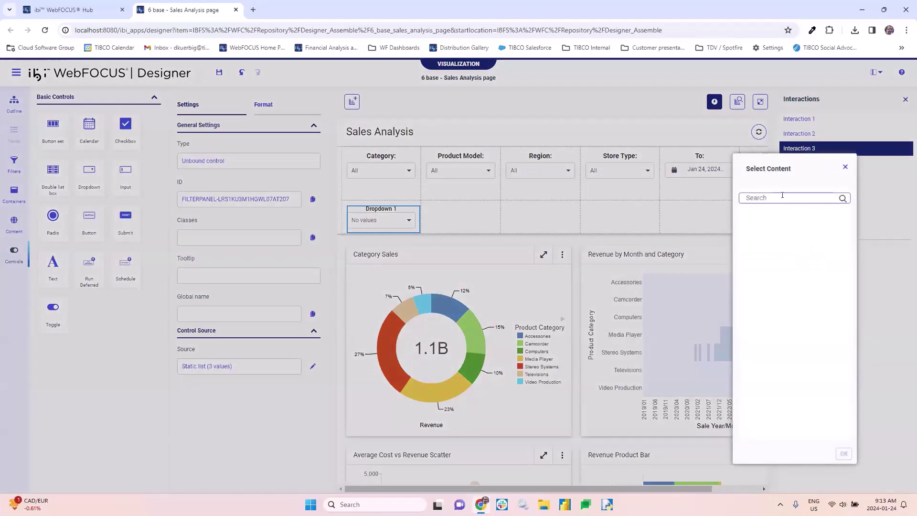
click(845, 167)
click(806, 264)
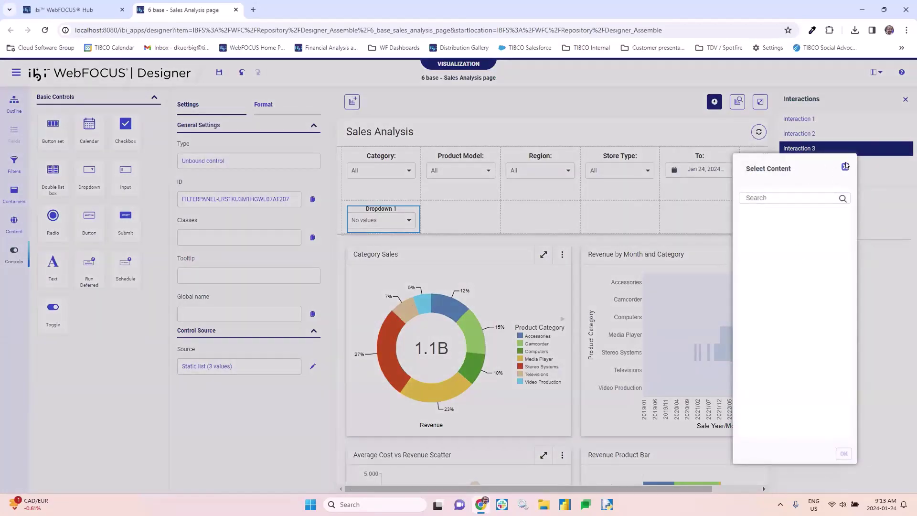
click(845, 166)
click(800, 248)
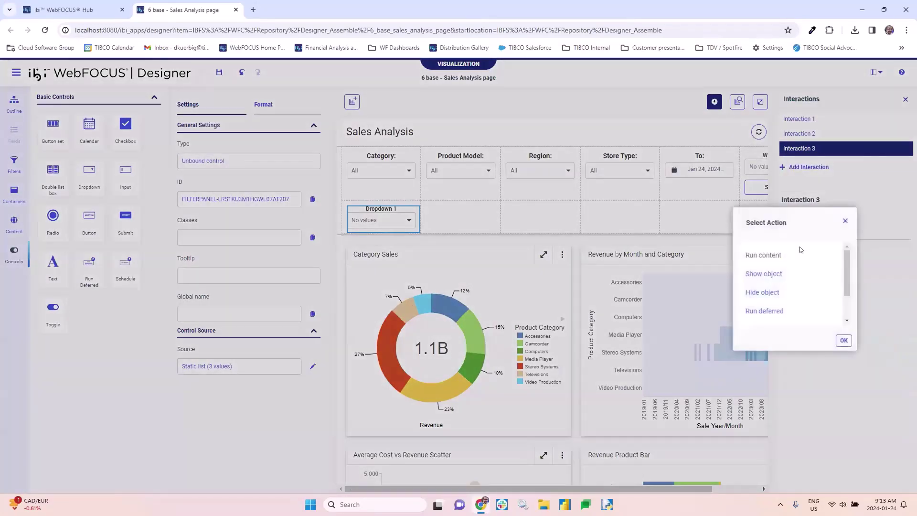
click(801, 248)
Set the first task's content to Category Sales from the Small Widgets folder of the Designer_Assemble workspace
click(810, 264)
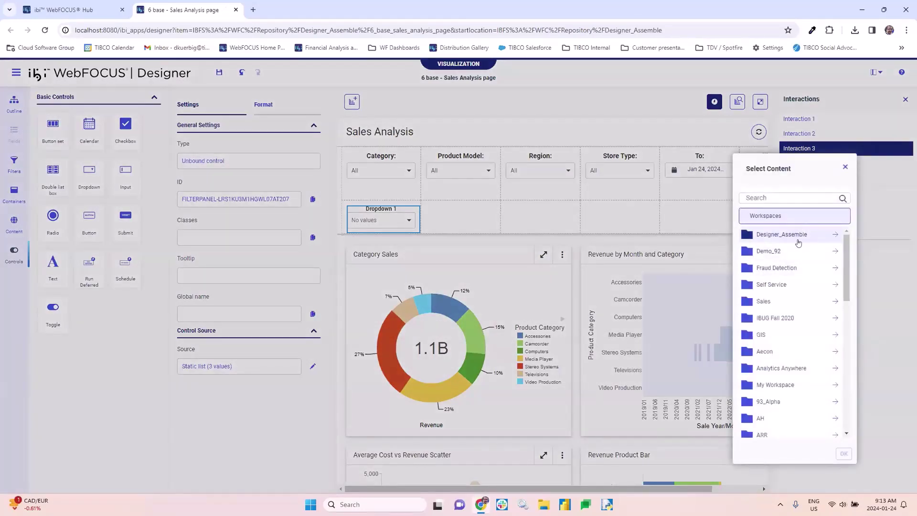
click(782, 235)
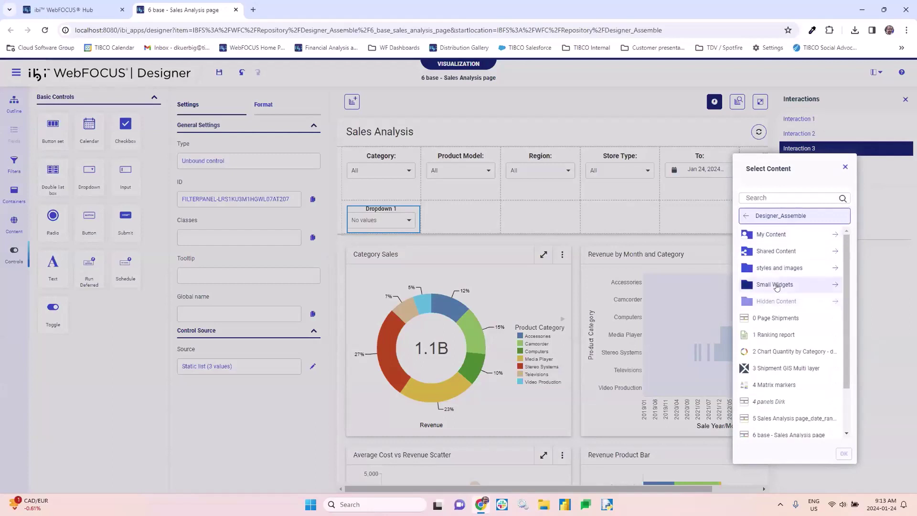
click(774, 285)
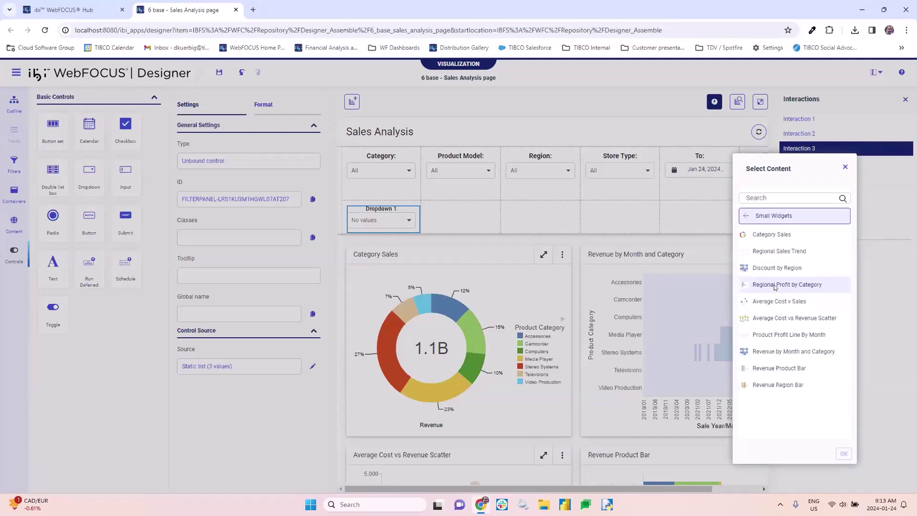
click(783, 235)
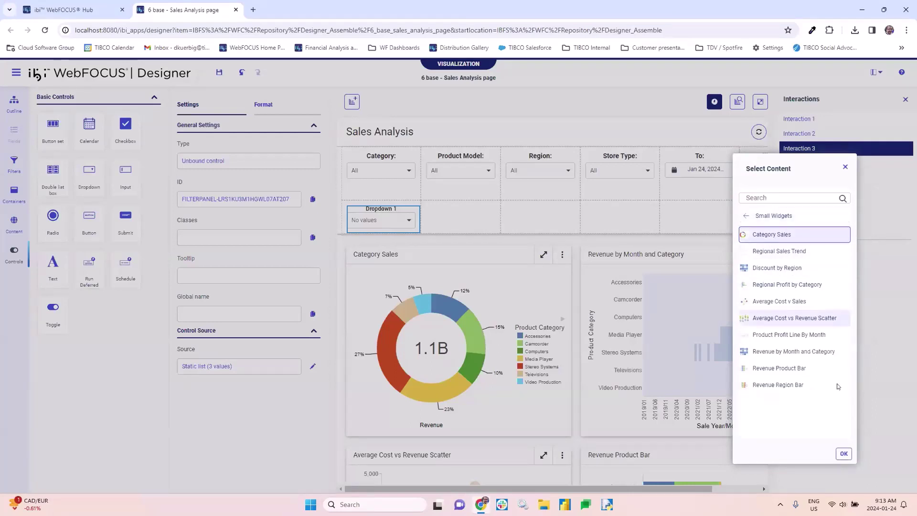
click(841, 455)
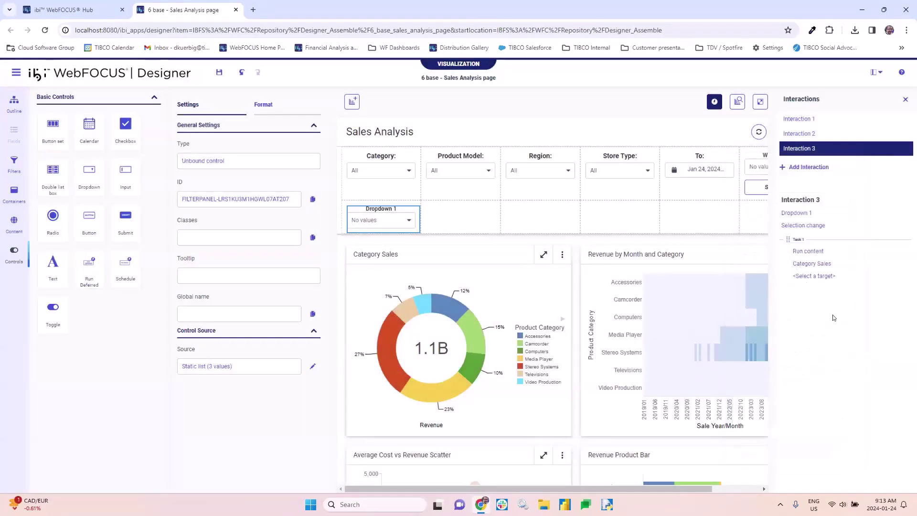
Target the first task at a container and choose the content area of the Revenue by Month and Category container
click(812, 276)
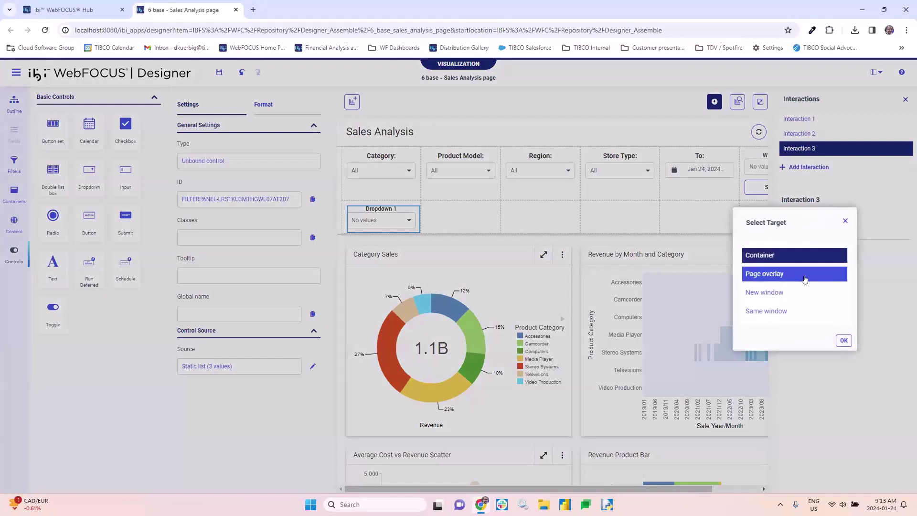
click(842, 340)
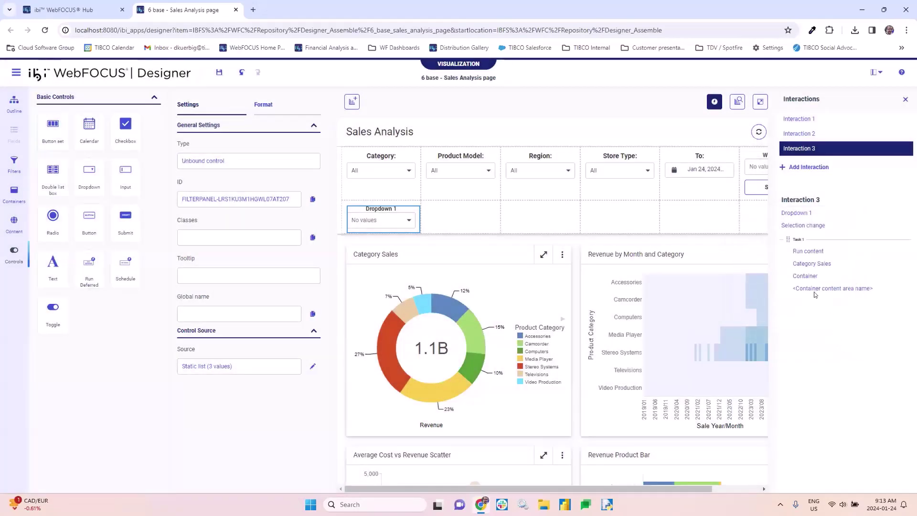
click(814, 290)
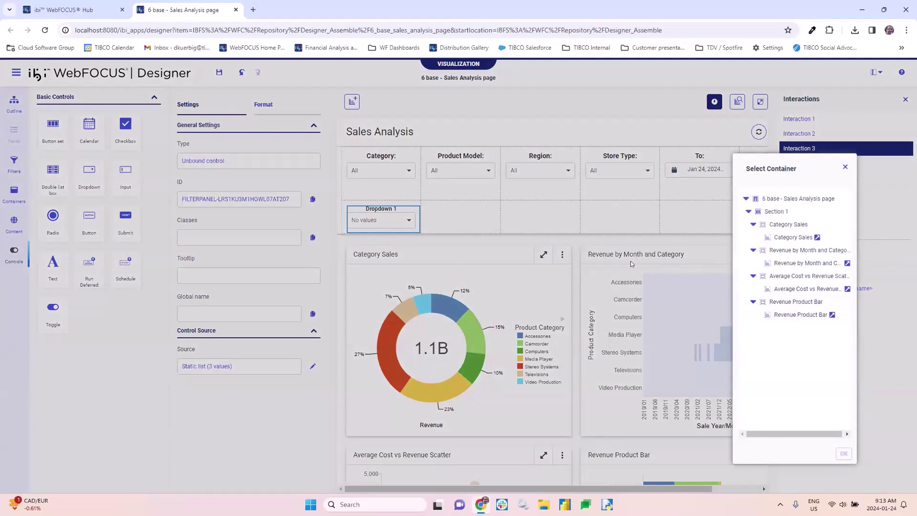
click(803, 263)
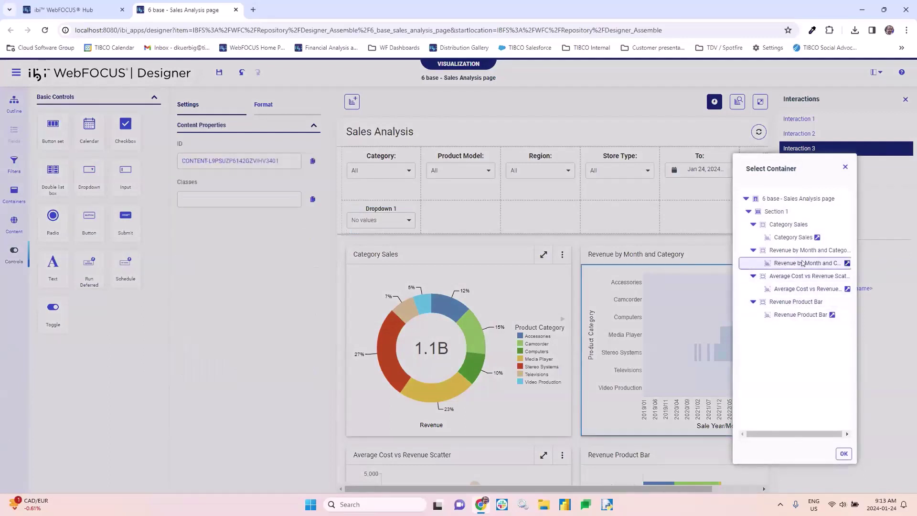
click(842, 453)
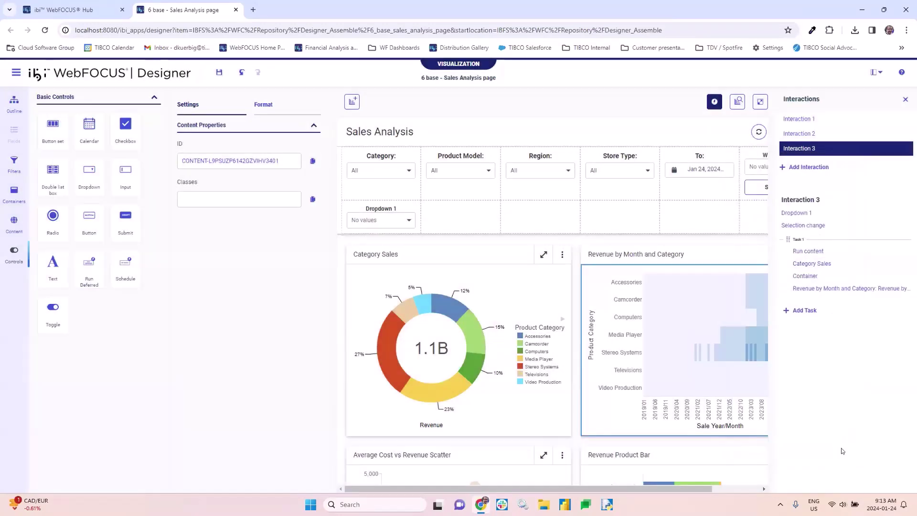
Add a second task to Interaction 3 that runs the Average Cost vs Revenue Scatter content from Designer_Assemble's Small Widgets folder
click(798, 311)
click(843, 340)
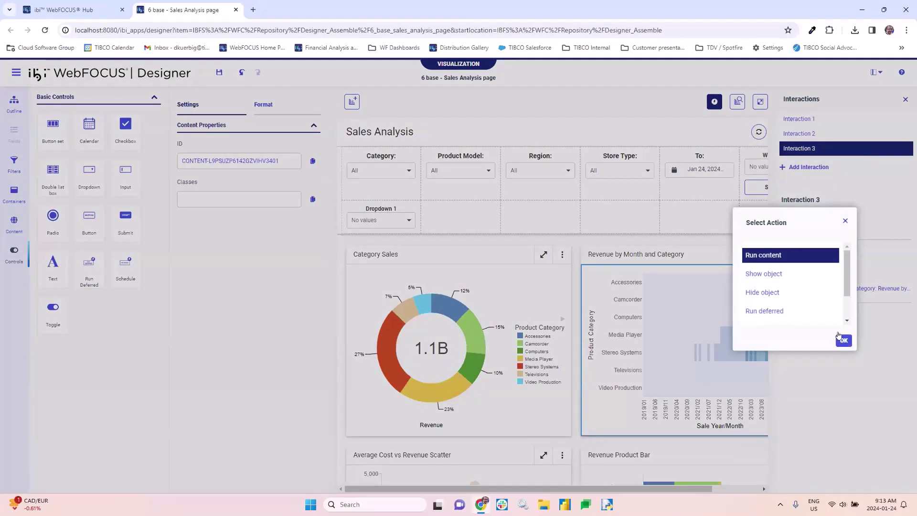
click(803, 328)
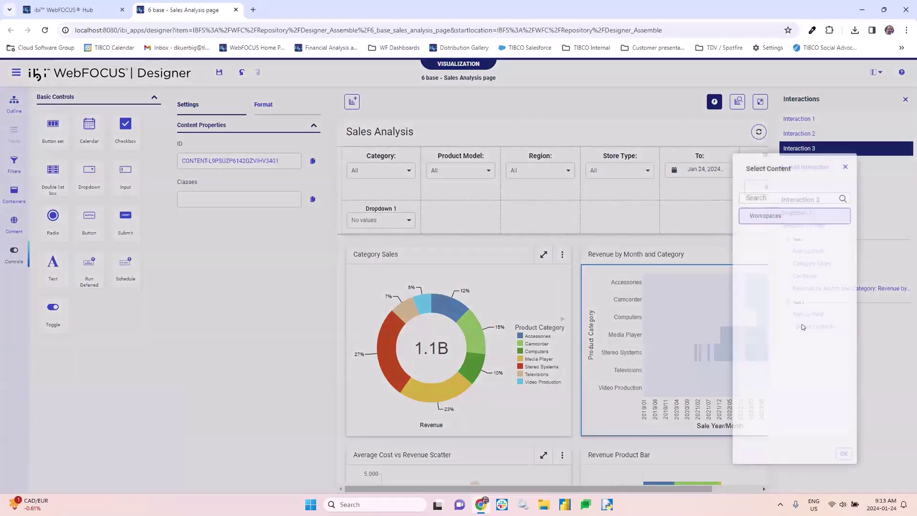
click(772, 236)
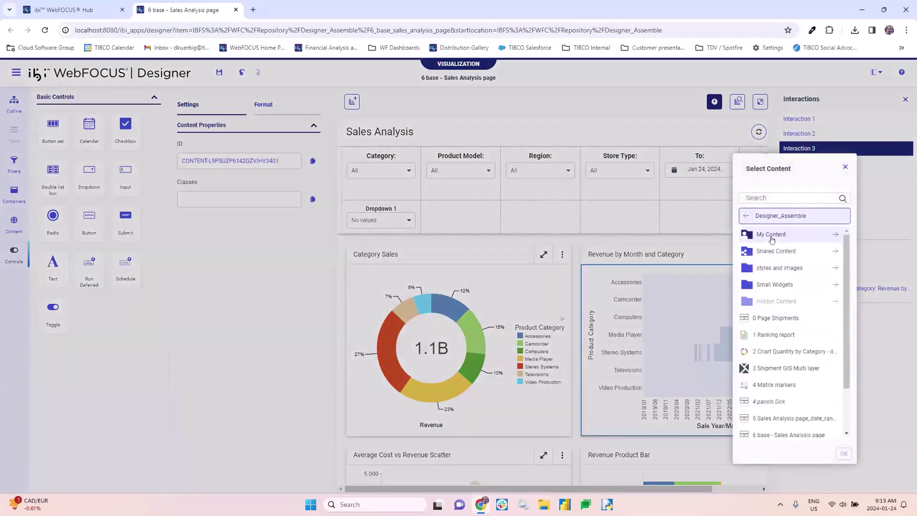
click(775, 285)
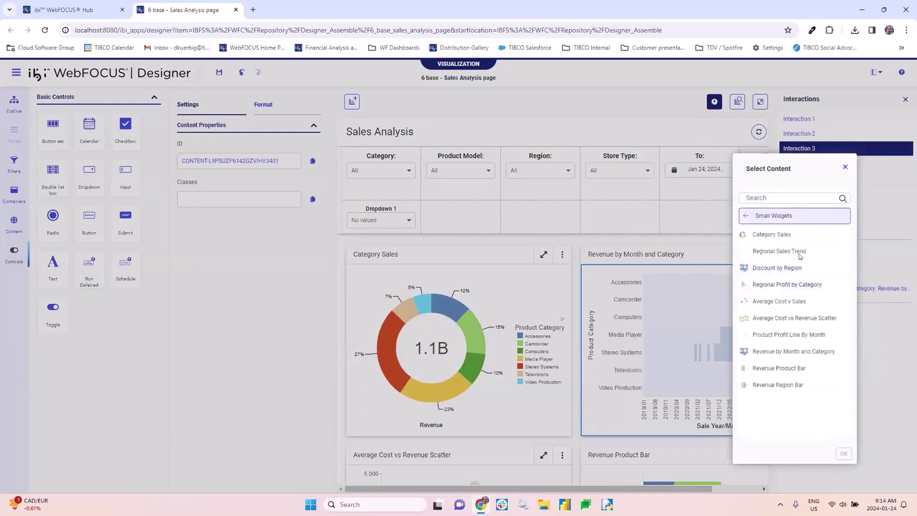
click(783, 254)
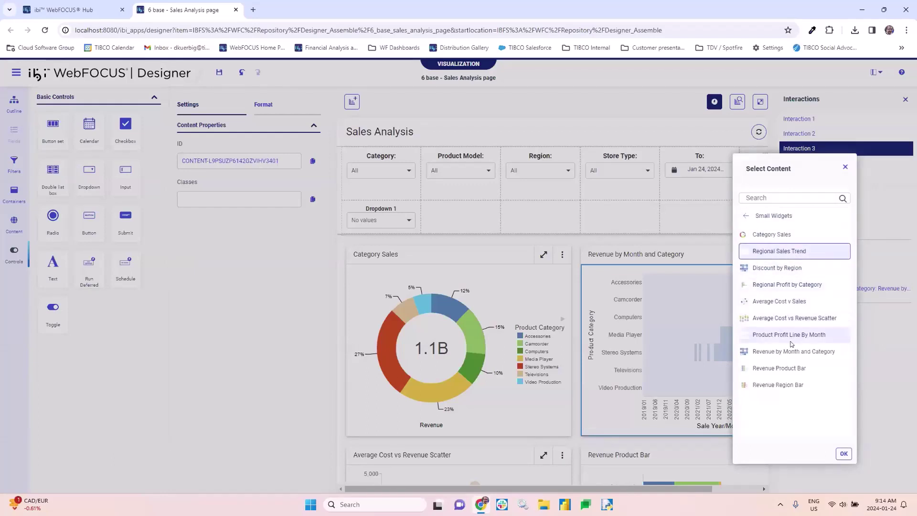
click(788, 324)
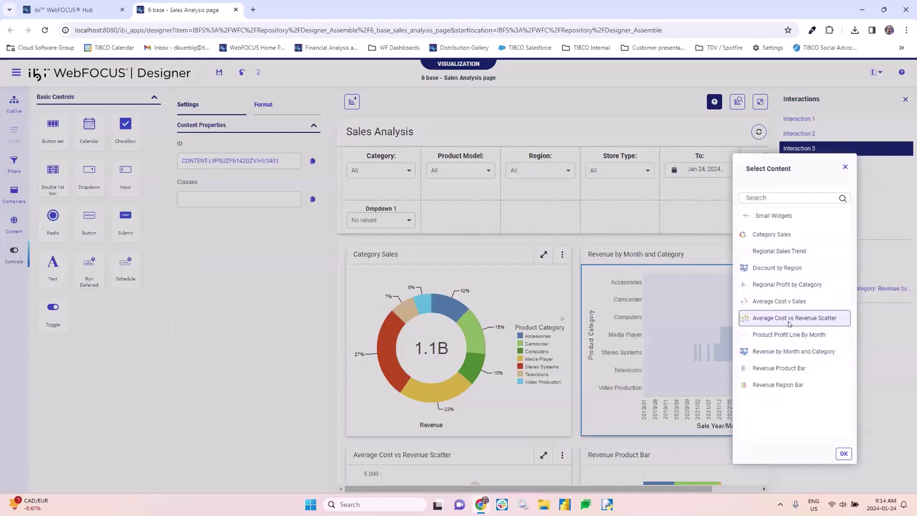
click(843, 453)
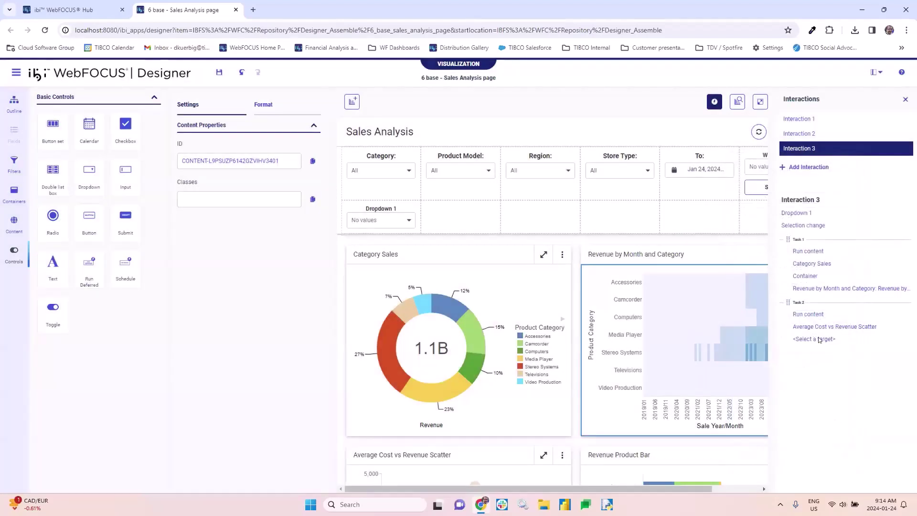
Set the second task's target type to Container
click(819, 340)
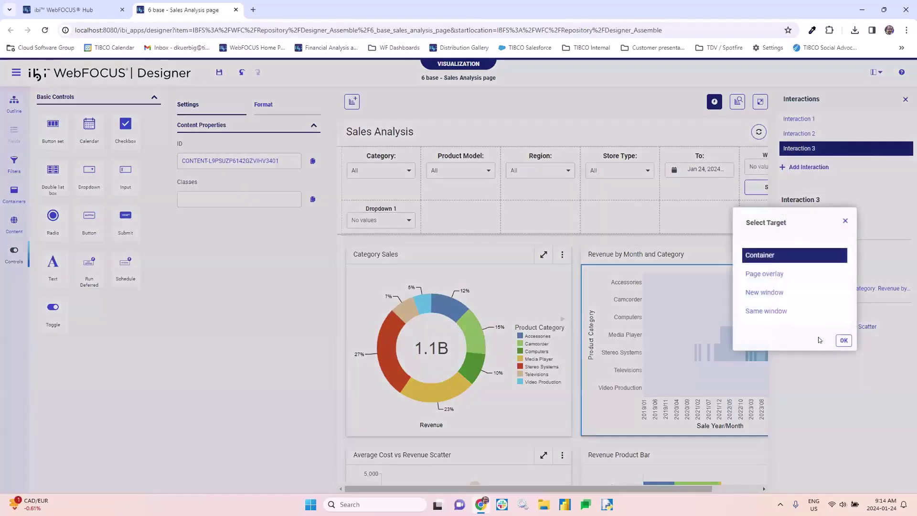
click(785, 311)
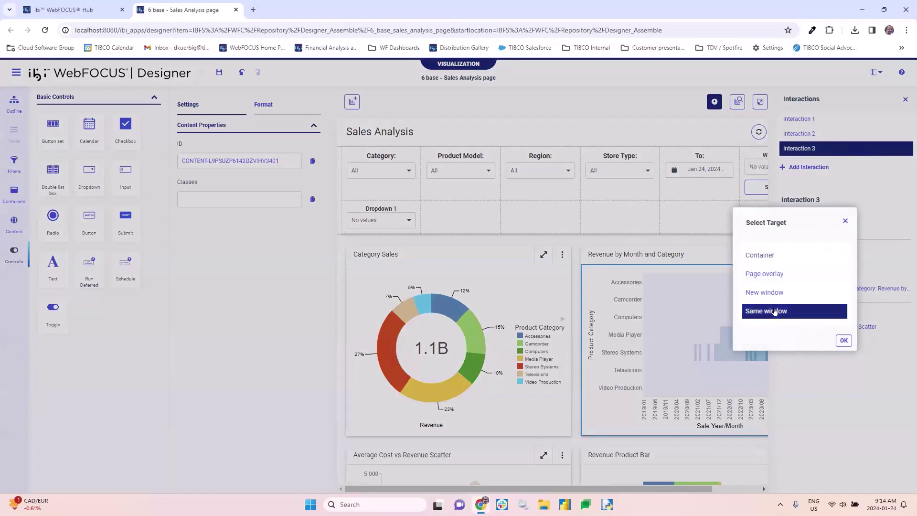
click(766, 257)
click(839, 340)
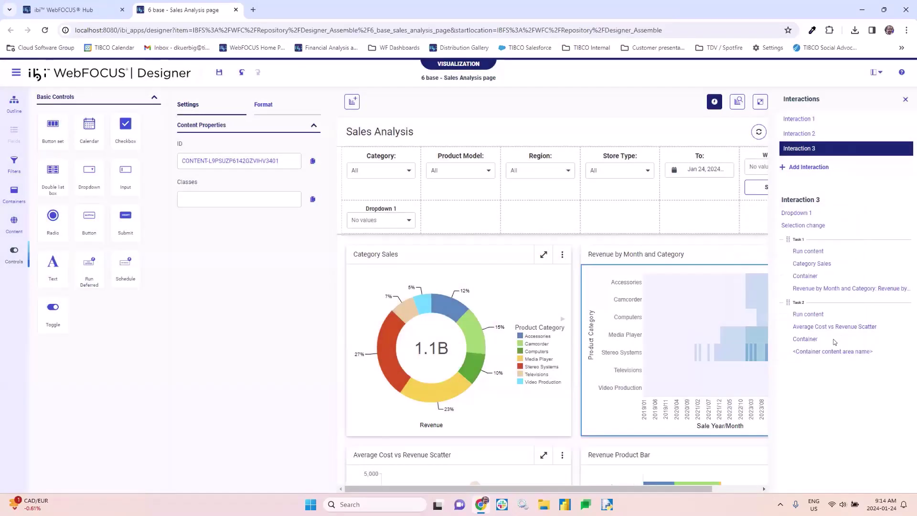
Set the second task's target to the content area of the Revenue by Month and Category container
click(819, 351)
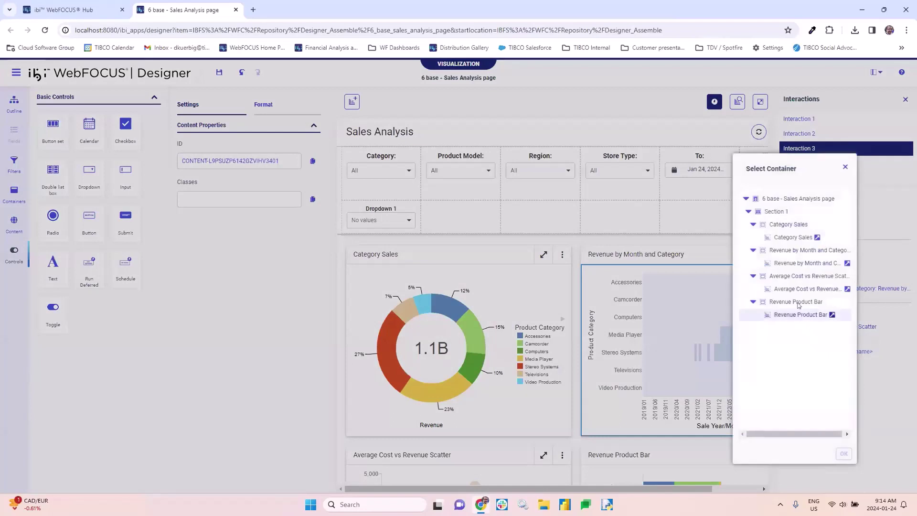
click(800, 264)
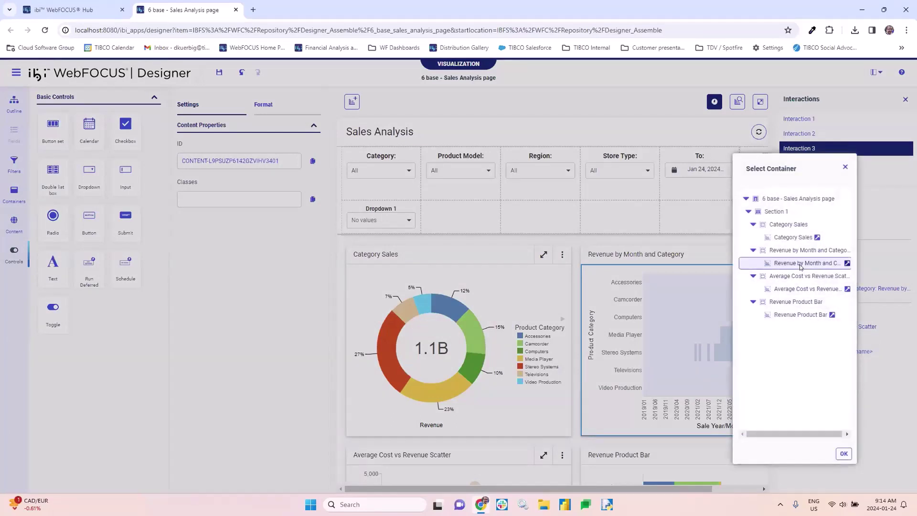
click(843, 454)
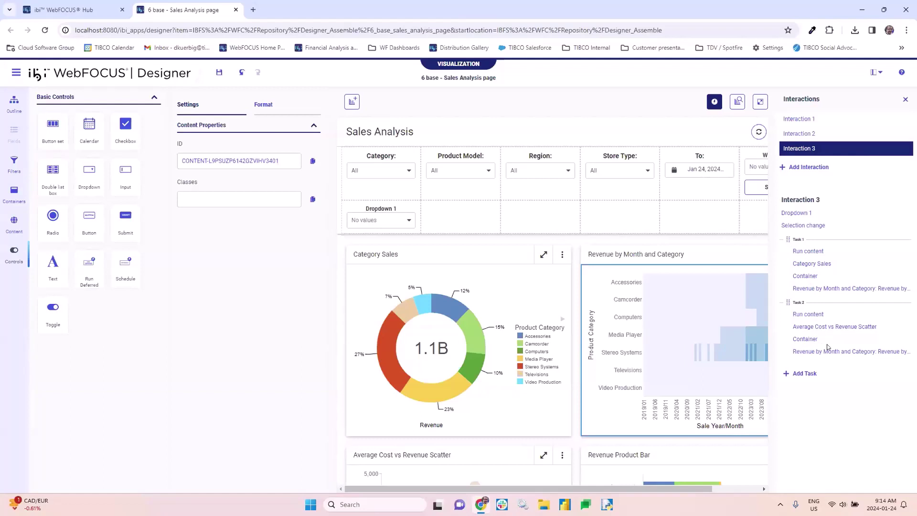
Add a condition to Task 1 of Interaction 3 so it runs when Dropdown 1 equals Report 2
right_click(802, 241)
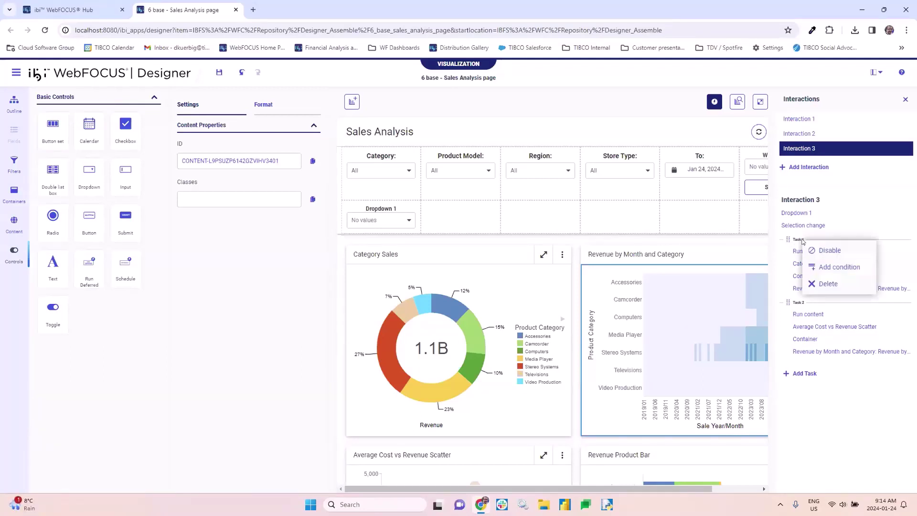
click(831, 270)
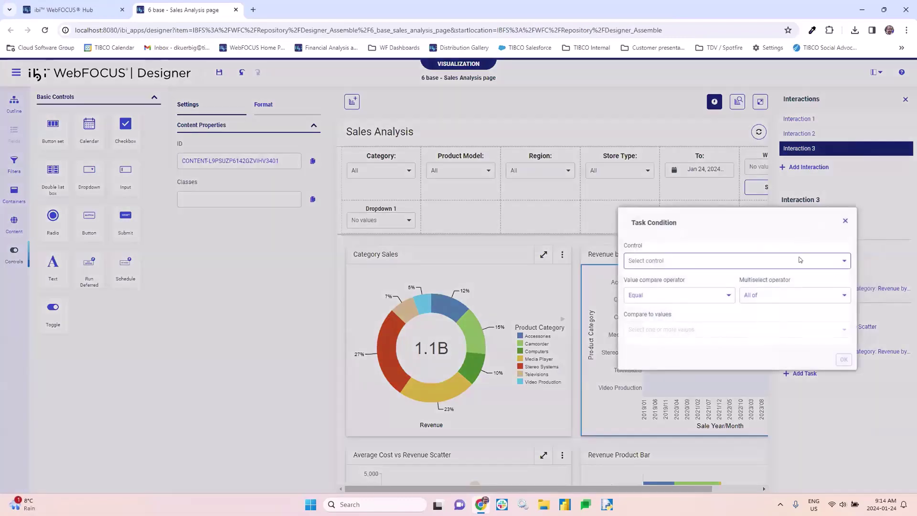
click(681, 260)
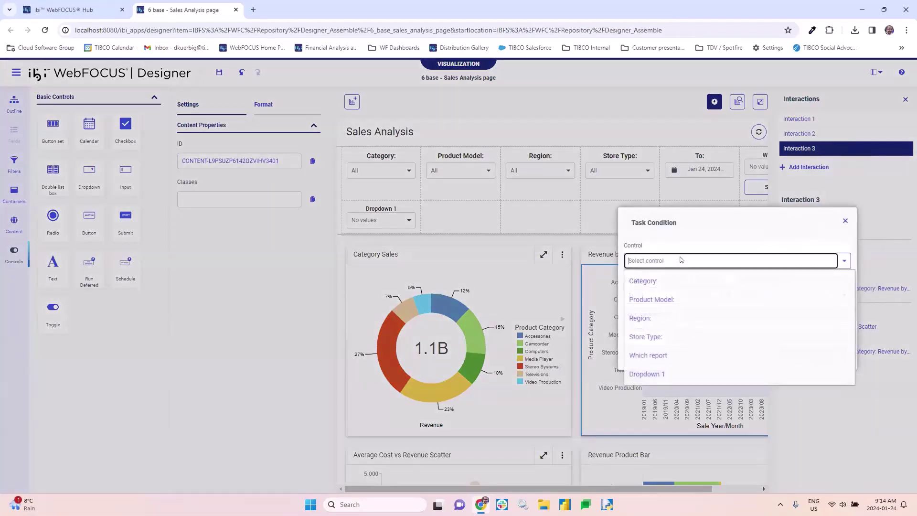
click(669, 374)
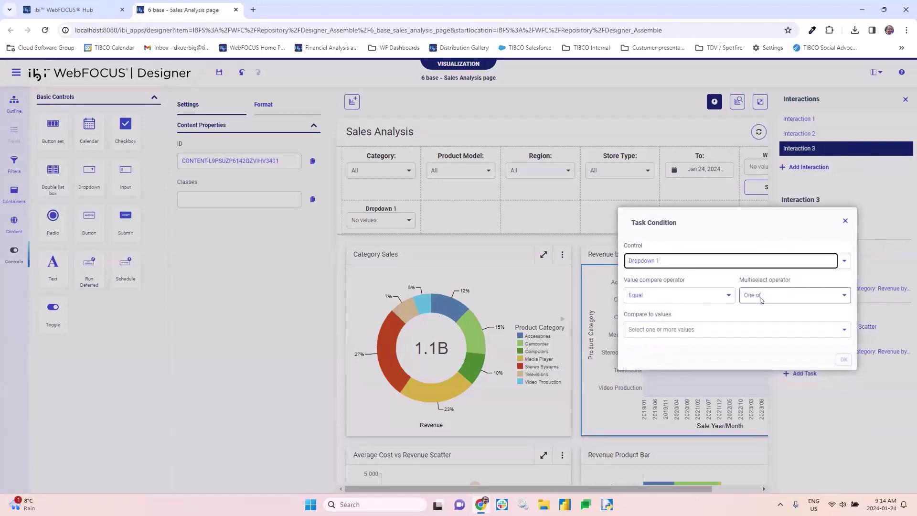
click(663, 331)
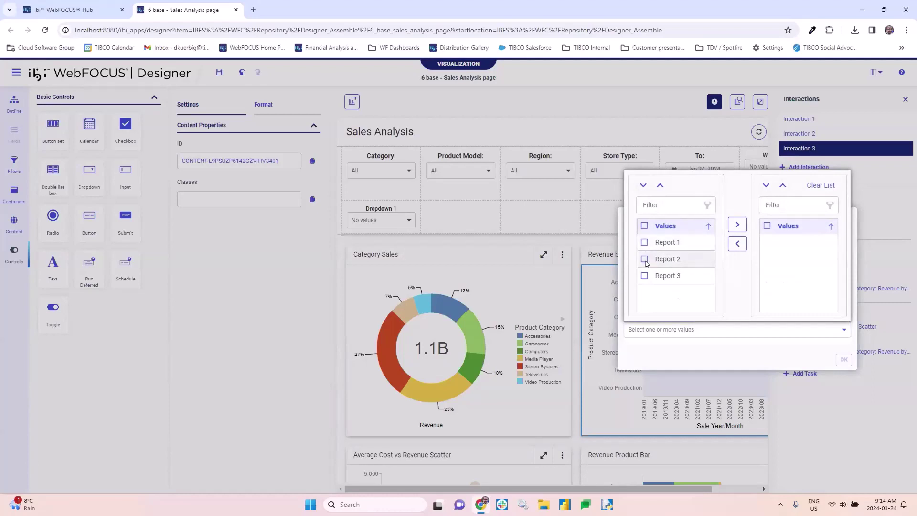
click(644, 259)
click(736, 227)
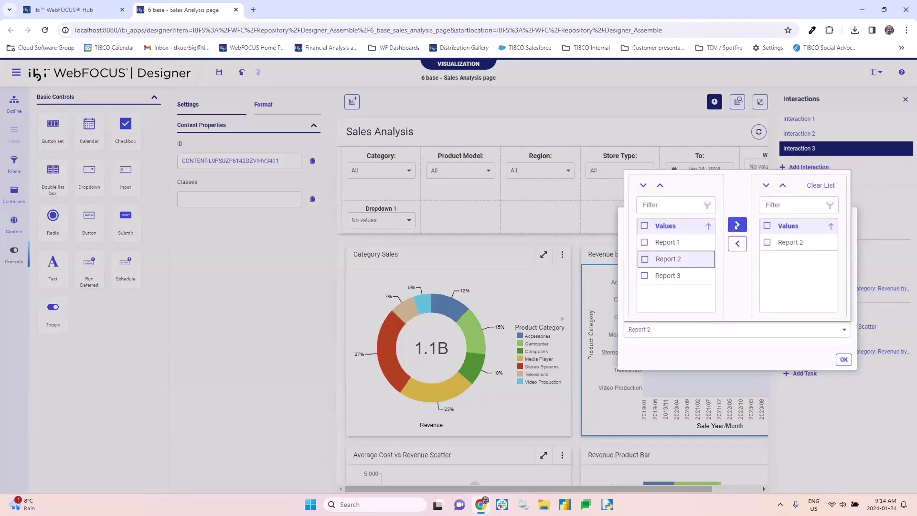
click(843, 359)
click(842, 359)
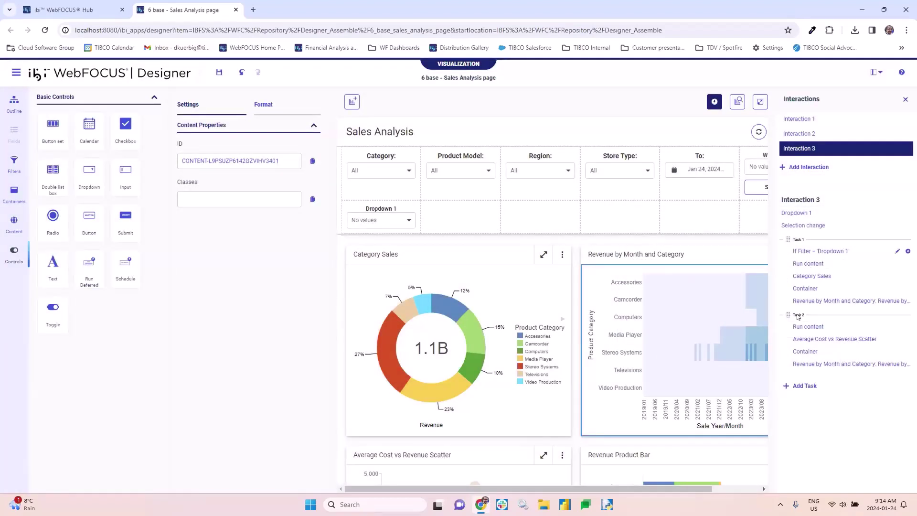
Add a condition to Task 2 requiring Dropdown 1 to equal Report 3, and move Task 2 above Task 1
right_click(810, 317)
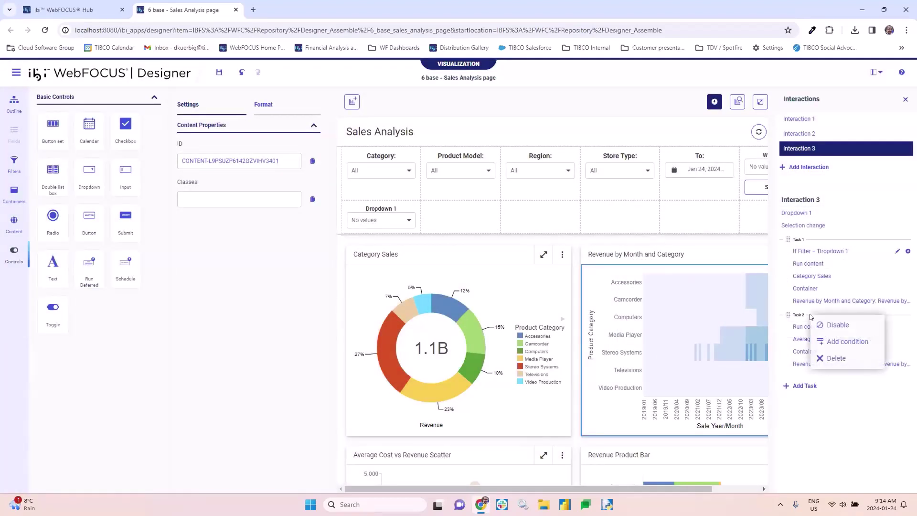
click(844, 340)
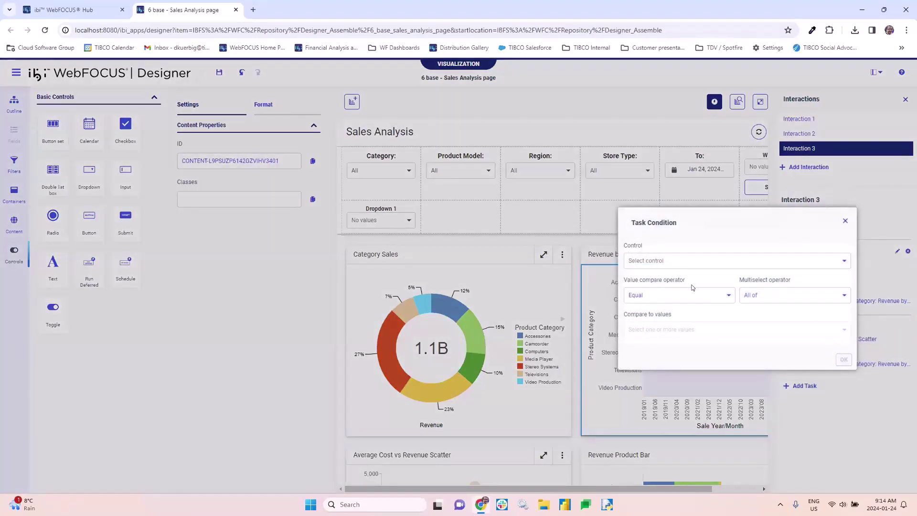
click(696, 260)
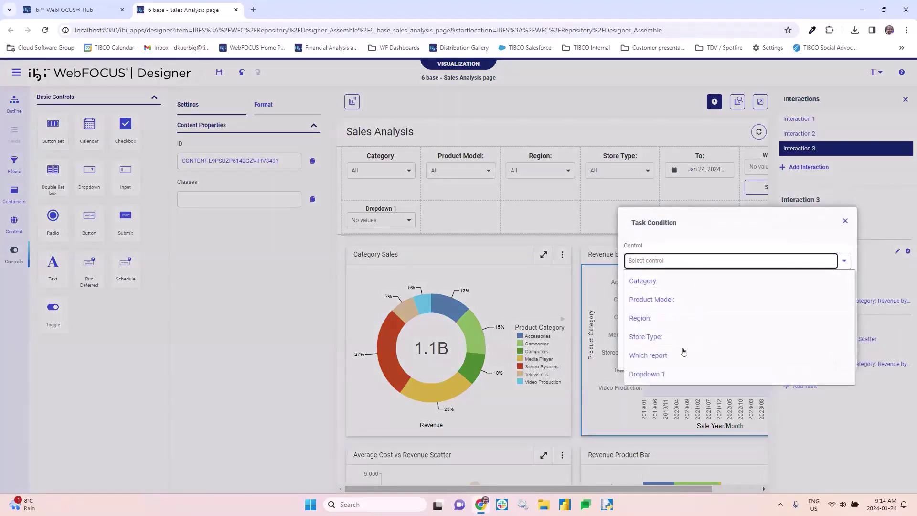
click(668, 374)
click(677, 331)
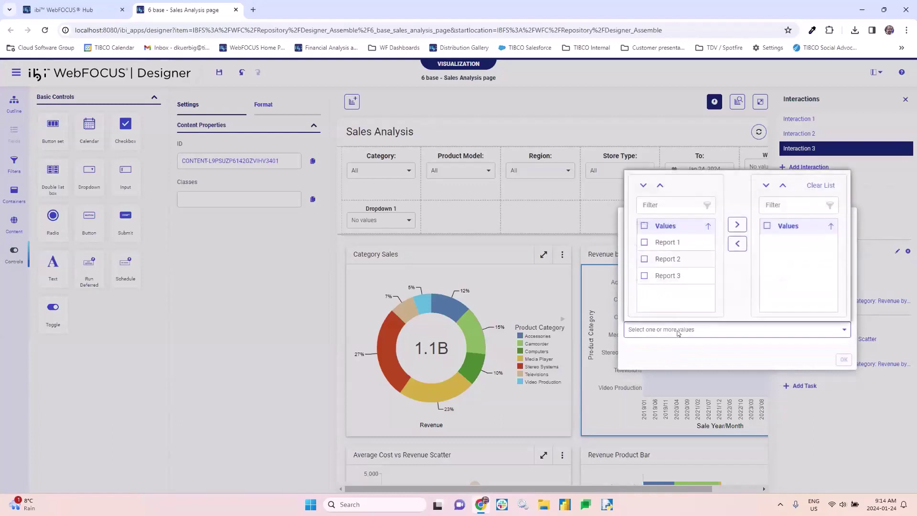
click(644, 276)
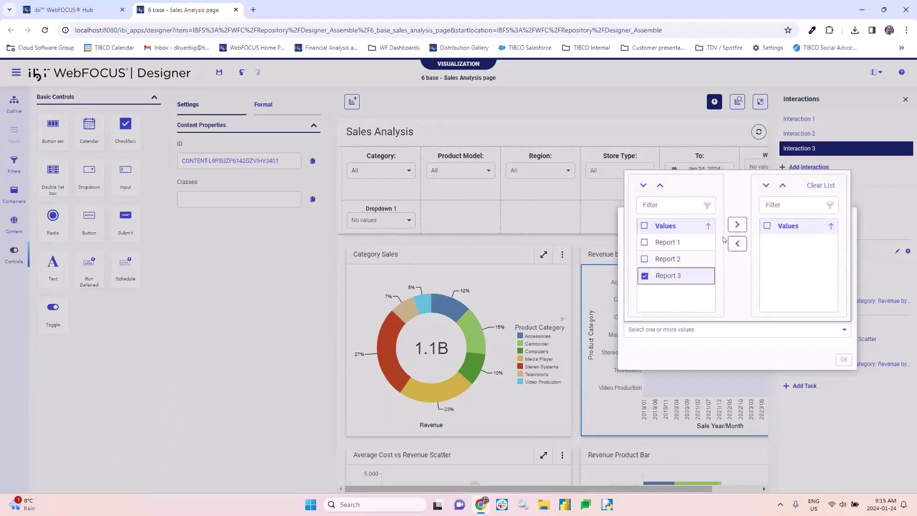
click(737, 224)
click(843, 358)
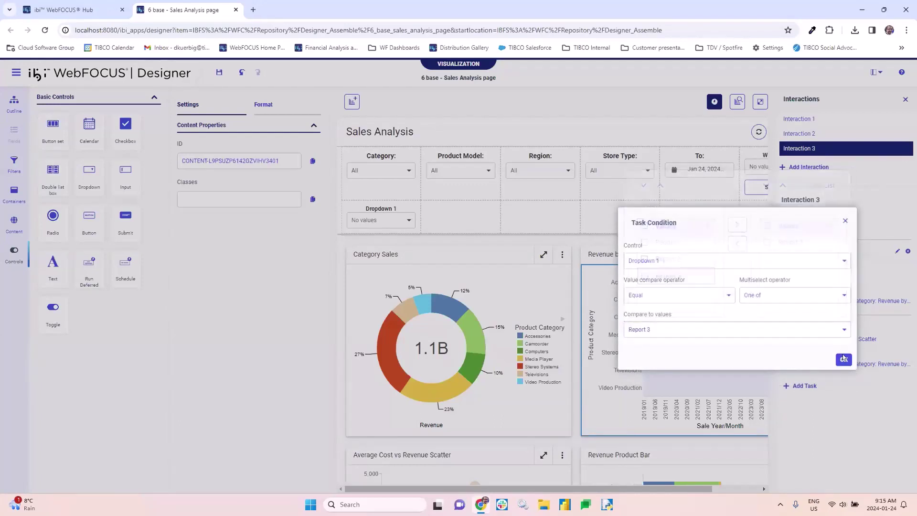
click(843, 359)
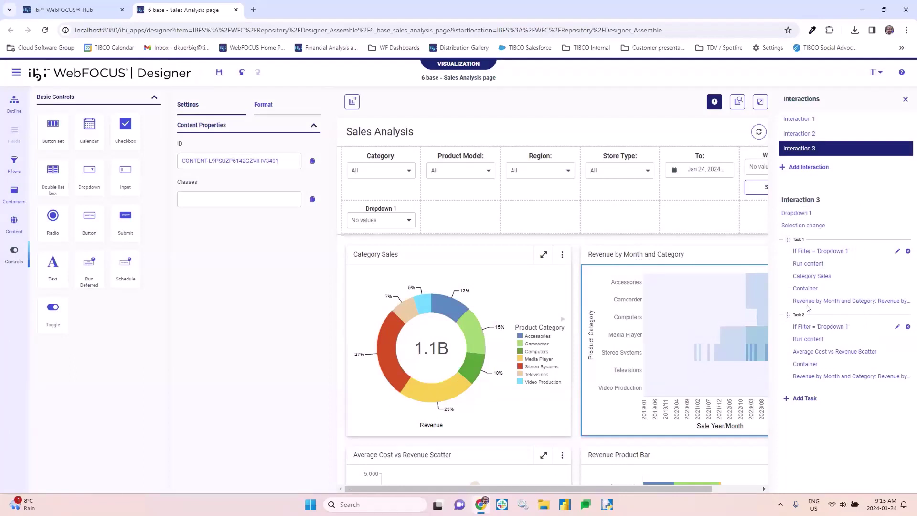
drag(806, 316, 808, 252)
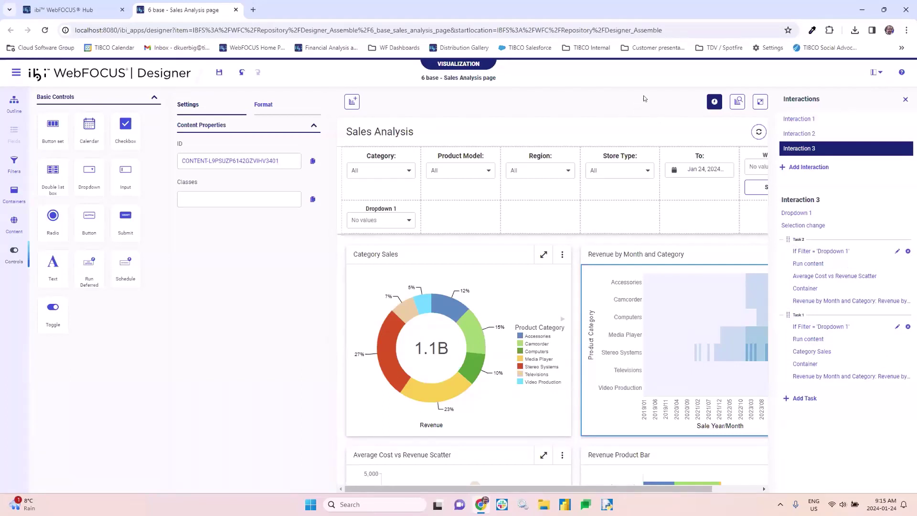
Run the Sales Analysis page and check the To date filter's range options and the scheduler that Schedule 1 launches
click(759, 100)
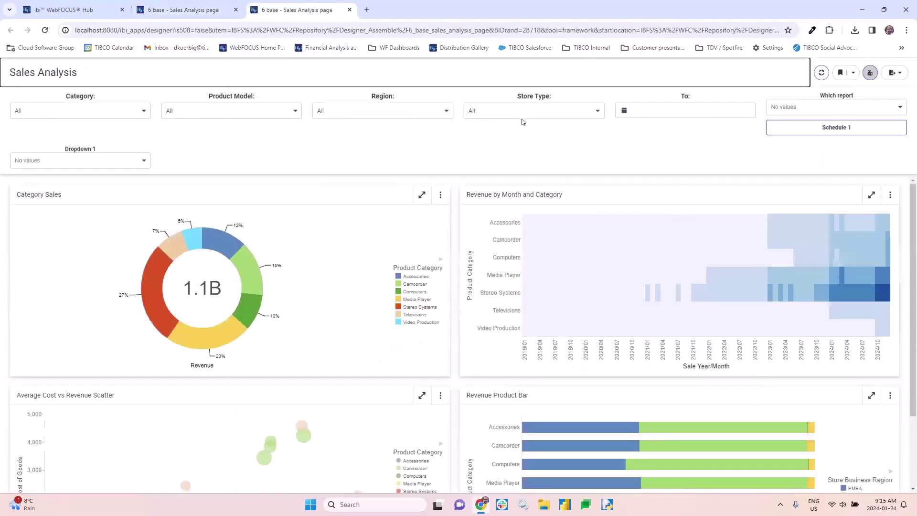
click(695, 110)
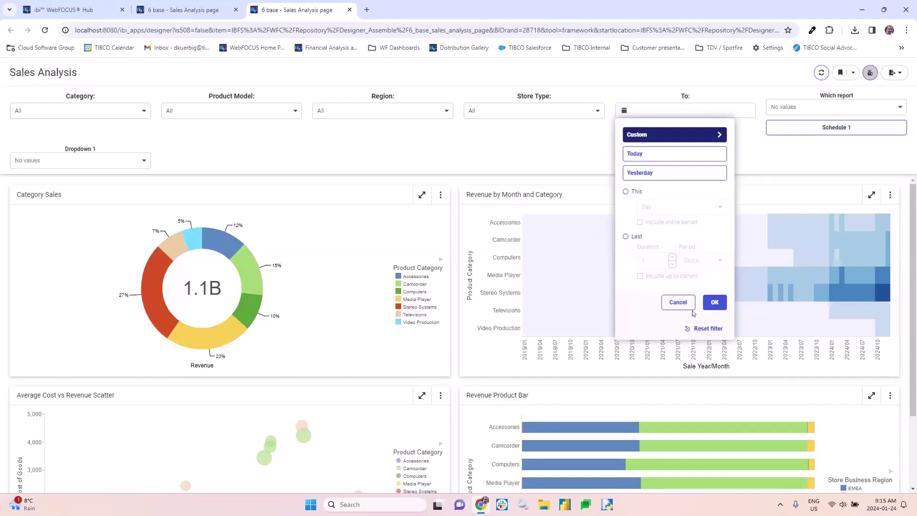
click(678, 302)
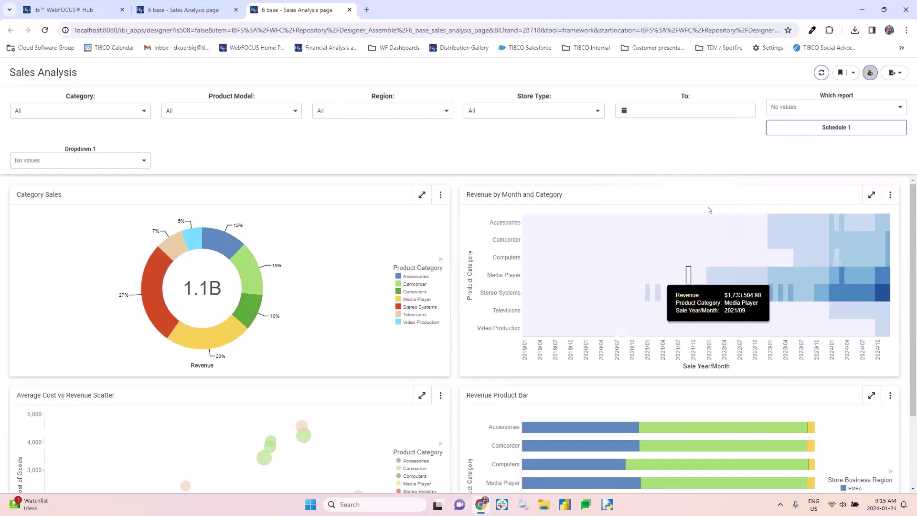
click(813, 129)
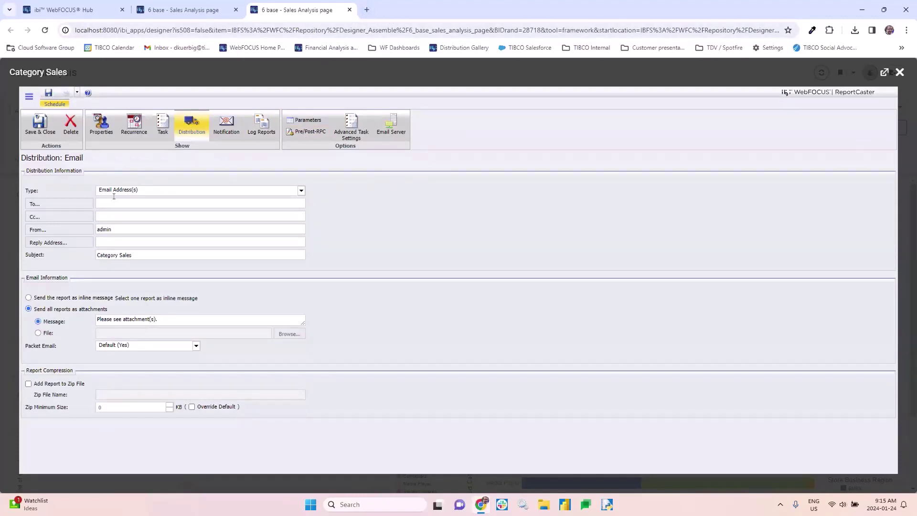
click(899, 72)
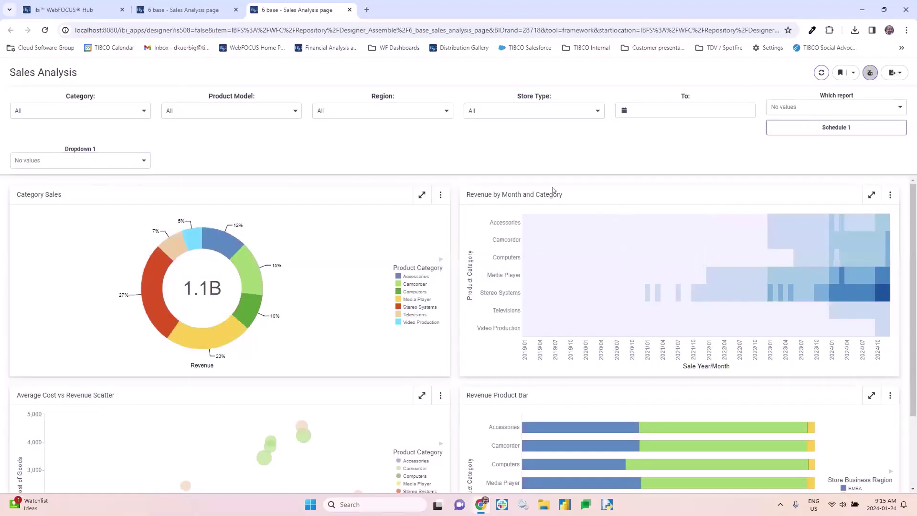
Test the conditional tasks by choosing Report 2 and Report 3 in Dropdown 1, and close the running page
click(75, 163)
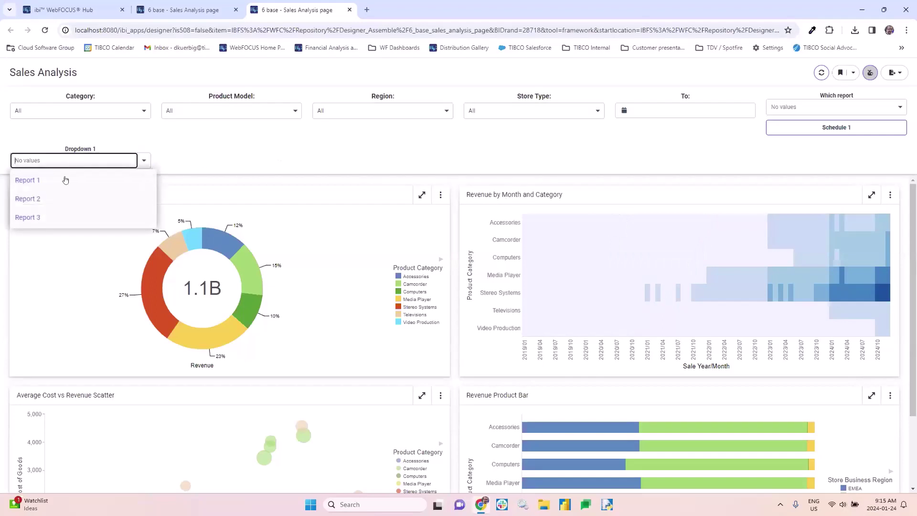
click(53, 199)
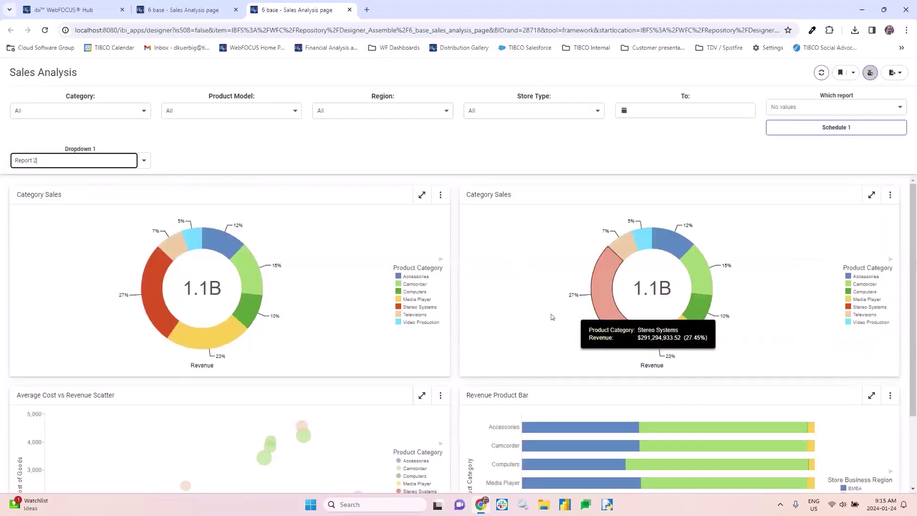
click(57, 162)
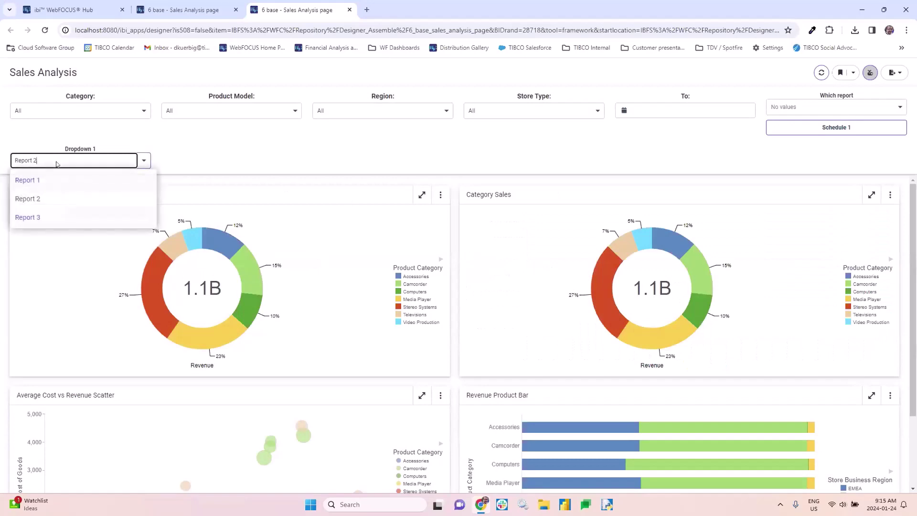
click(57, 219)
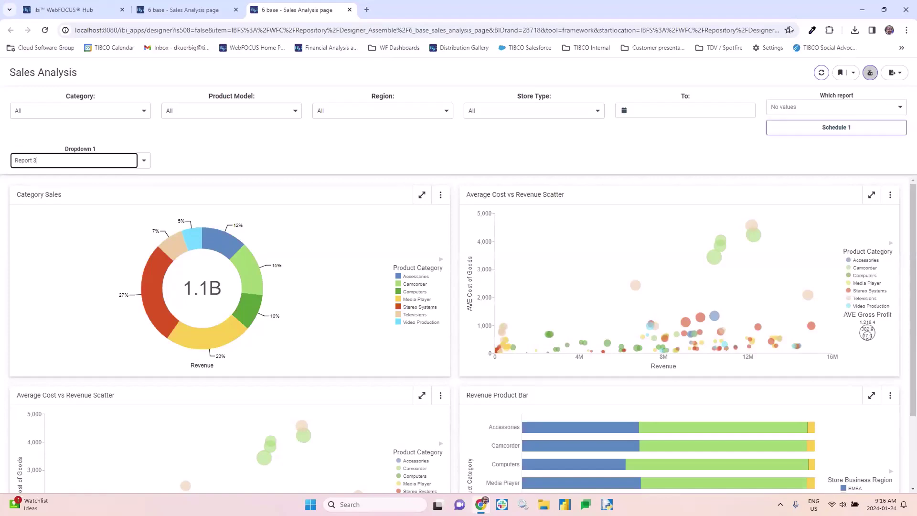
click(349, 9)
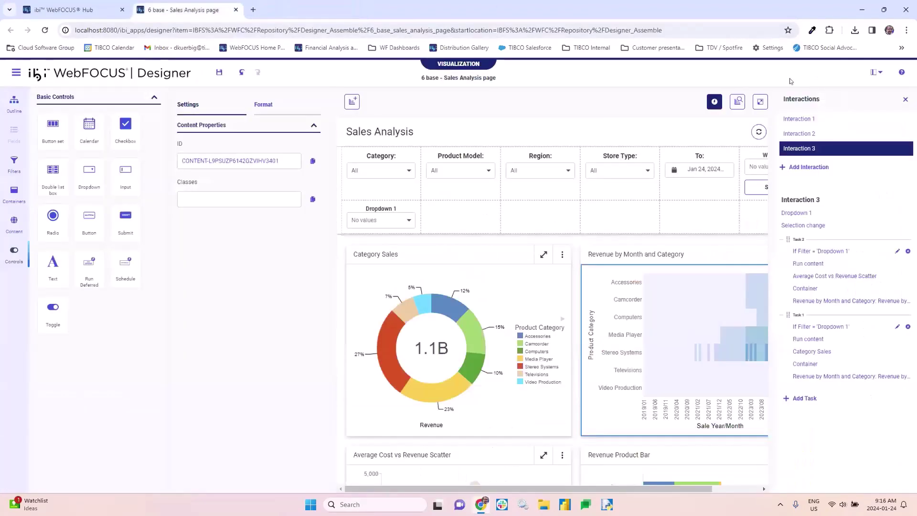
Leave interactions mode, open the page's JavaScript from the outline, and examine the my_validation function in the Step 1 and Step 2 blocks
click(713, 102)
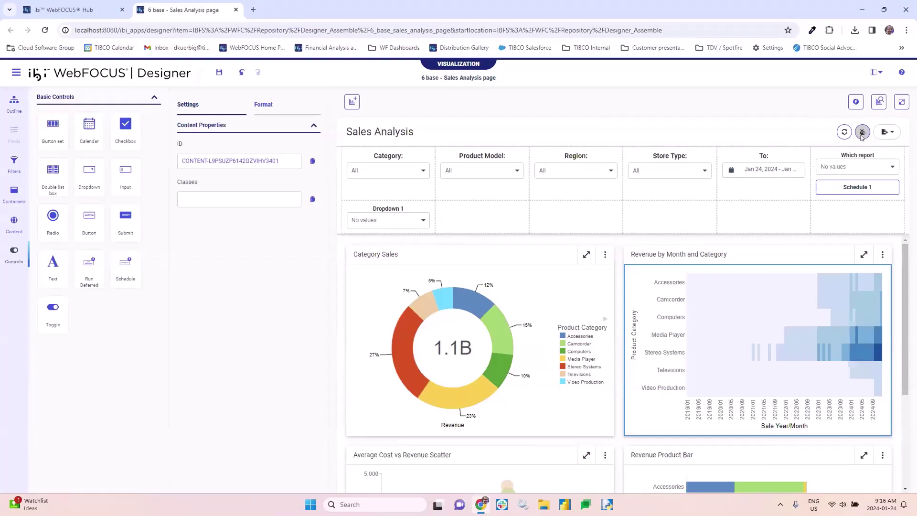
click(14, 102)
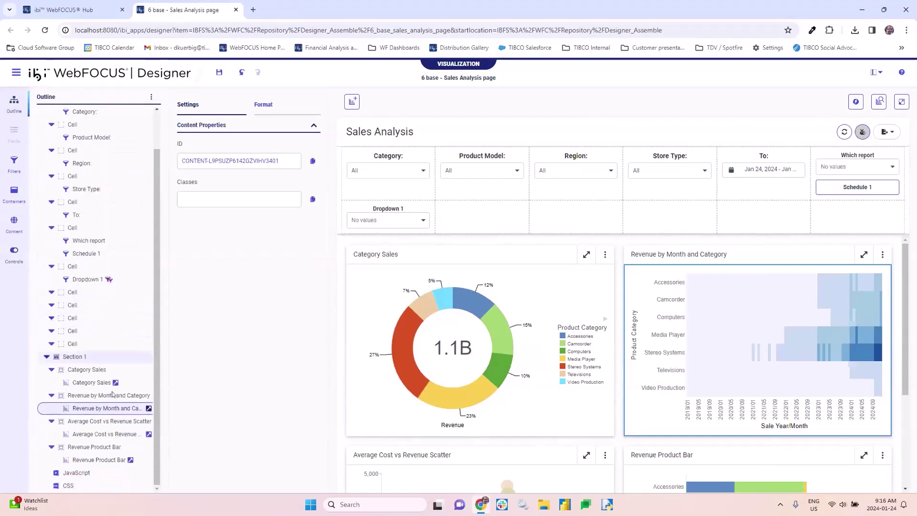
double_click(72, 474)
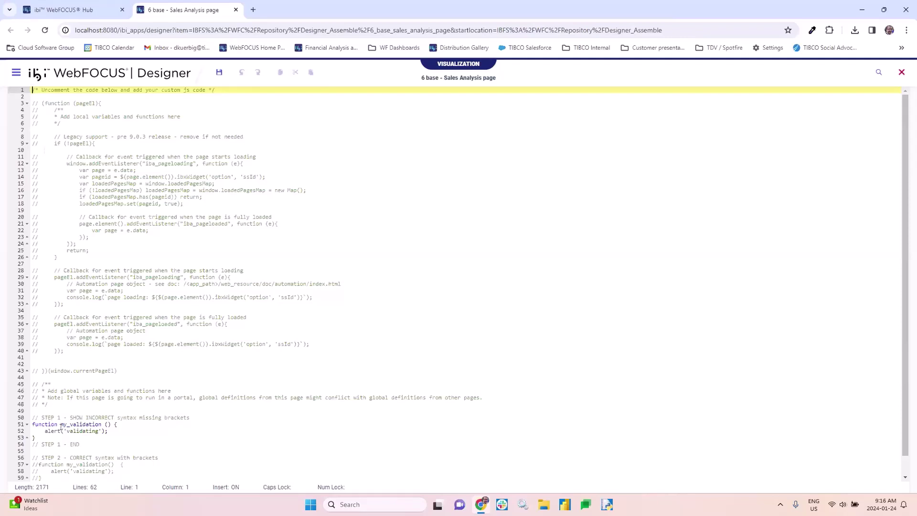
drag(60, 424, 109, 424)
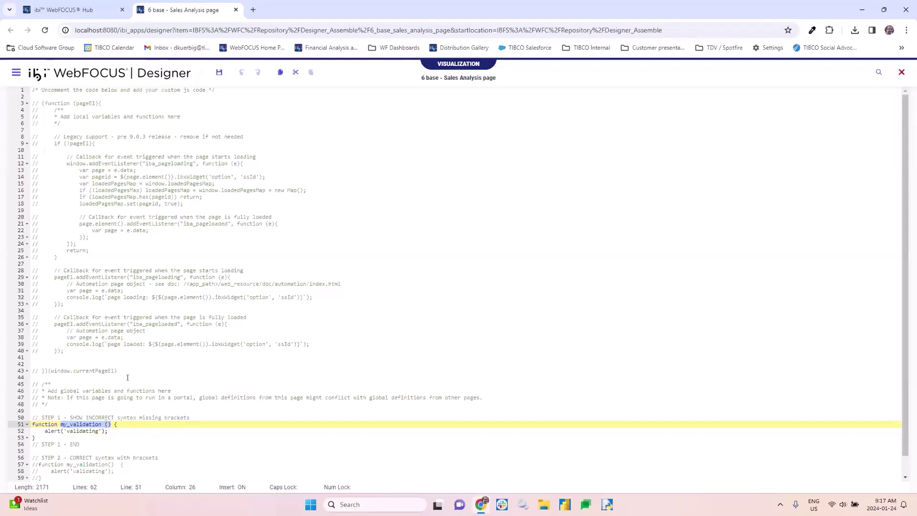
click(76, 442)
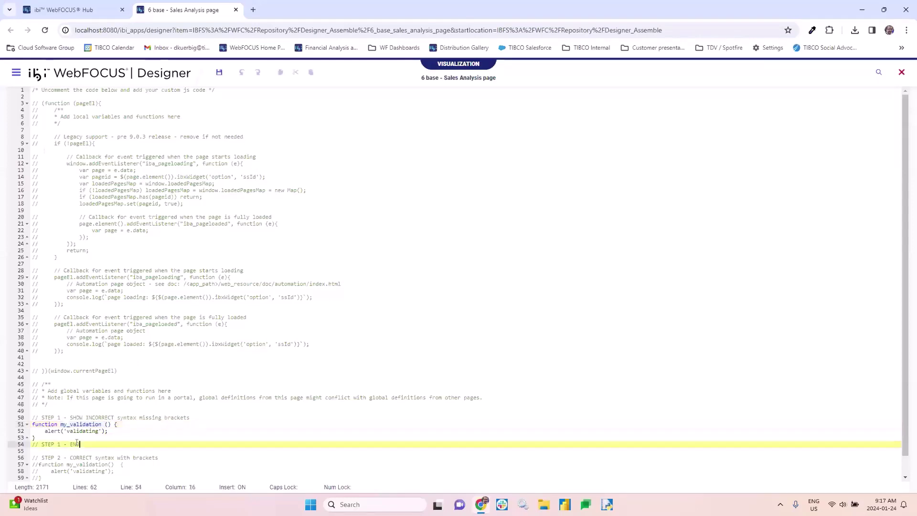
scroll(76, 442, down, 1)
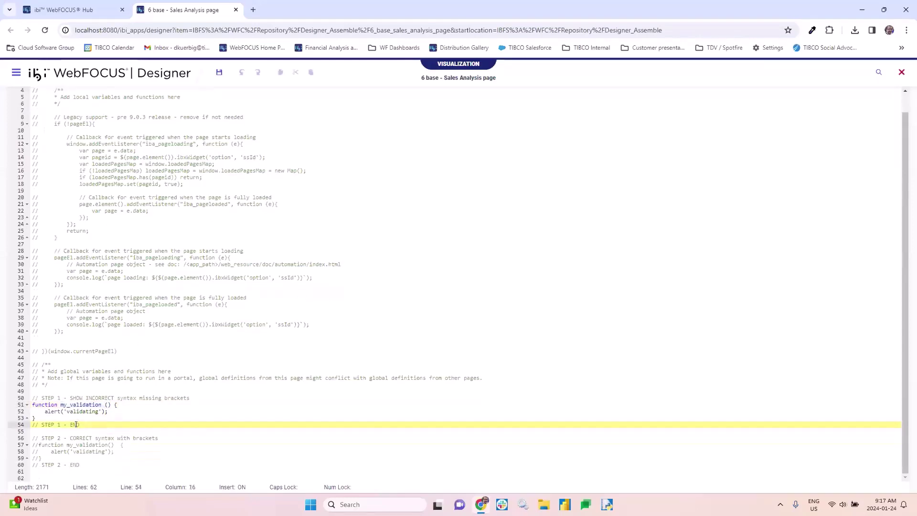
click(110, 405)
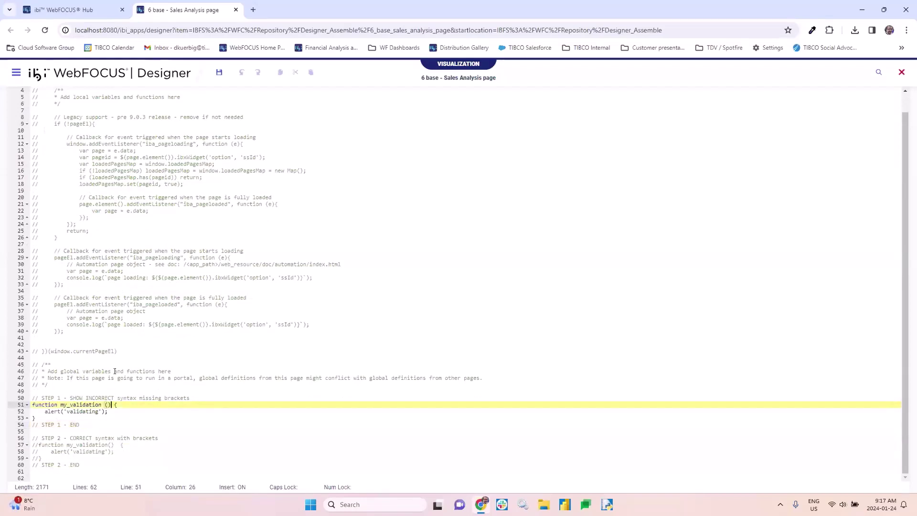
Remove the empty brackets after my_validation in the Step 1 function declaration
key(BackSpace)
key(BackSpace)
key(BackSpace)
Switch to the WebFOCUS Hub and open the standard Midnight theme folder within Global Resources
click(70, 10)
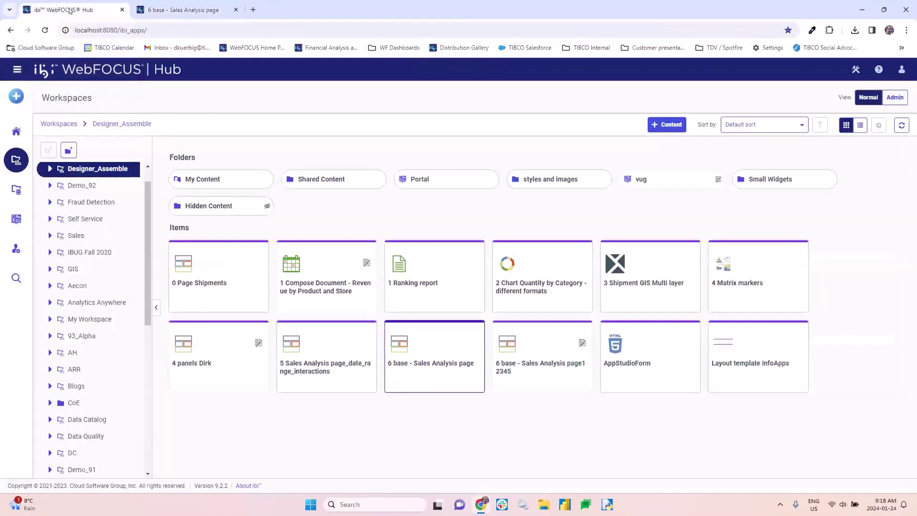
scroll(146, 369, down, 10)
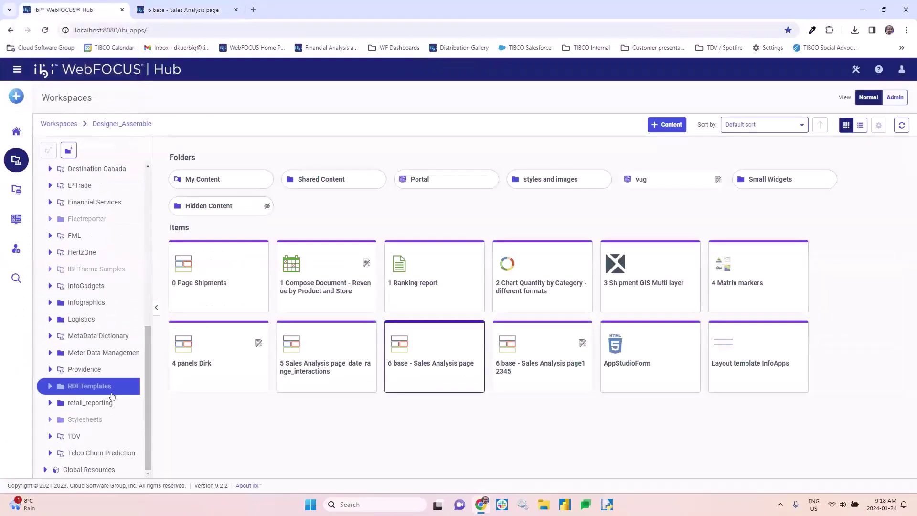
click(45, 469)
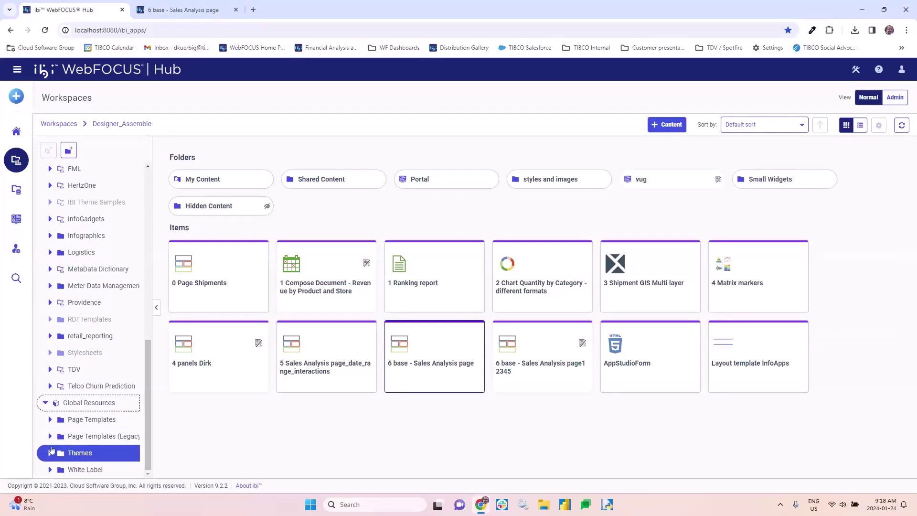
click(51, 453)
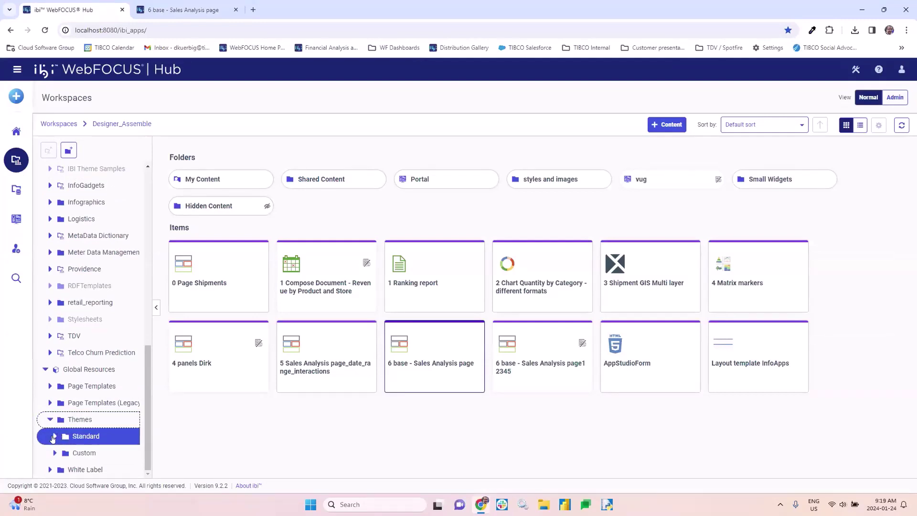
click(53, 438)
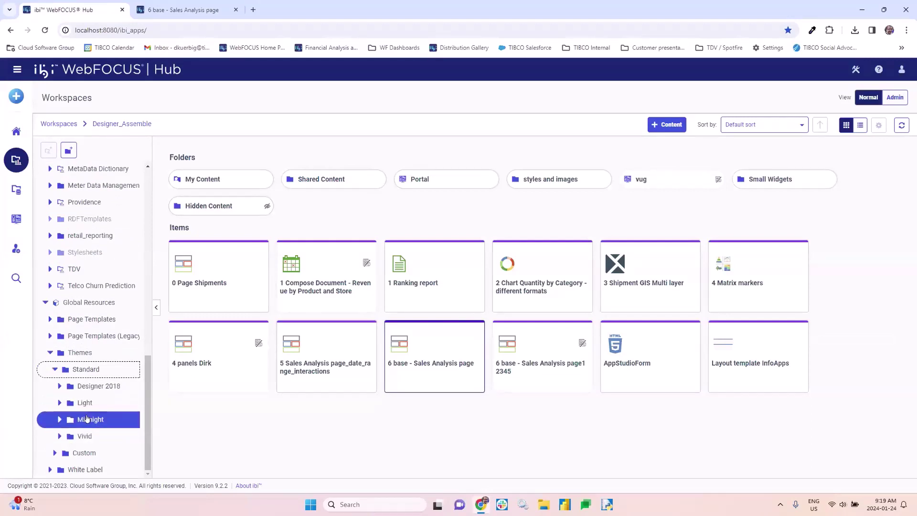
click(86, 418)
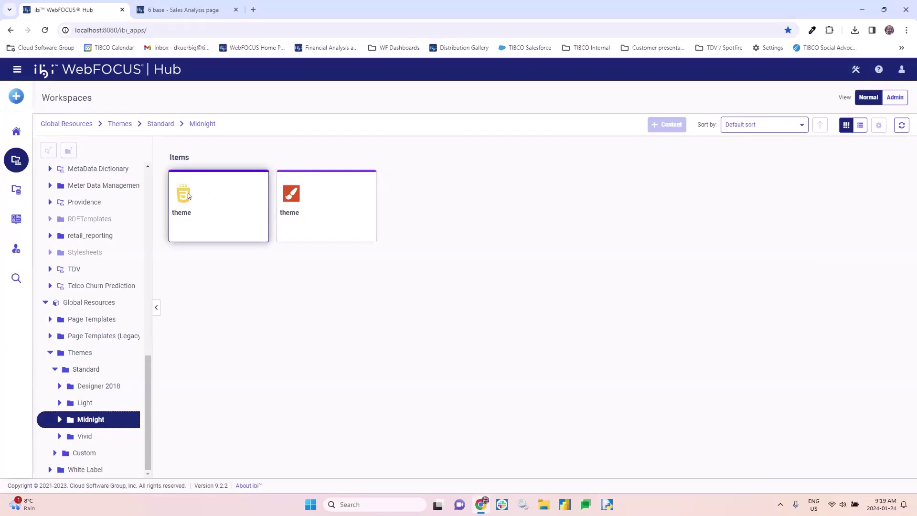
Examine the report style definitions in the Midnight theme's style sheet, theme.sty, and close the file
right_click(299, 201)
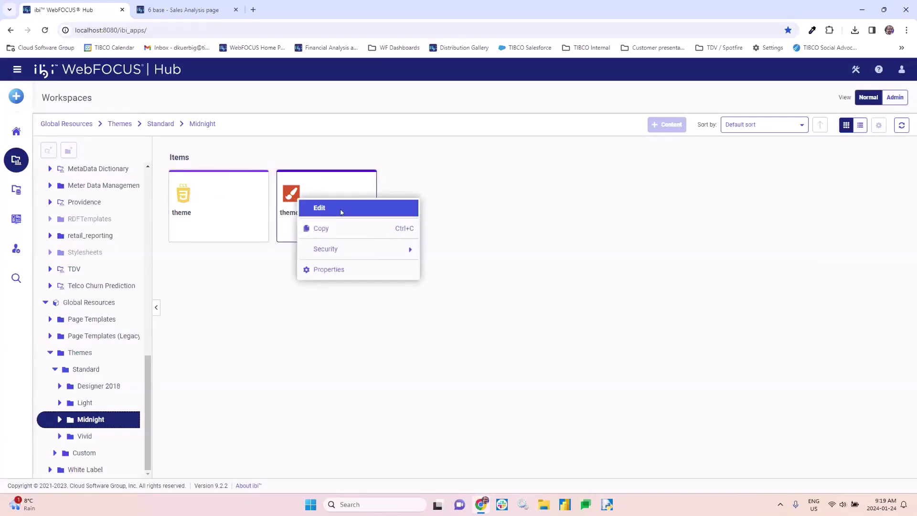
click(341, 212)
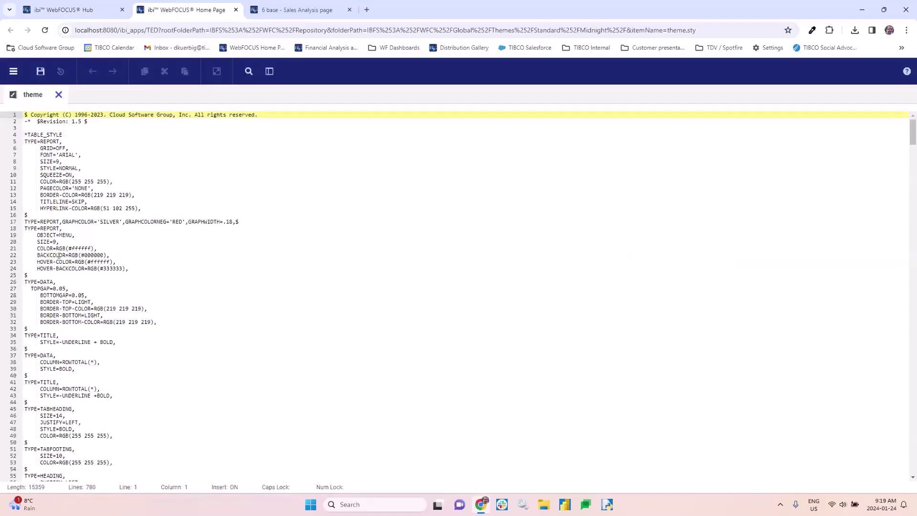
click(59, 95)
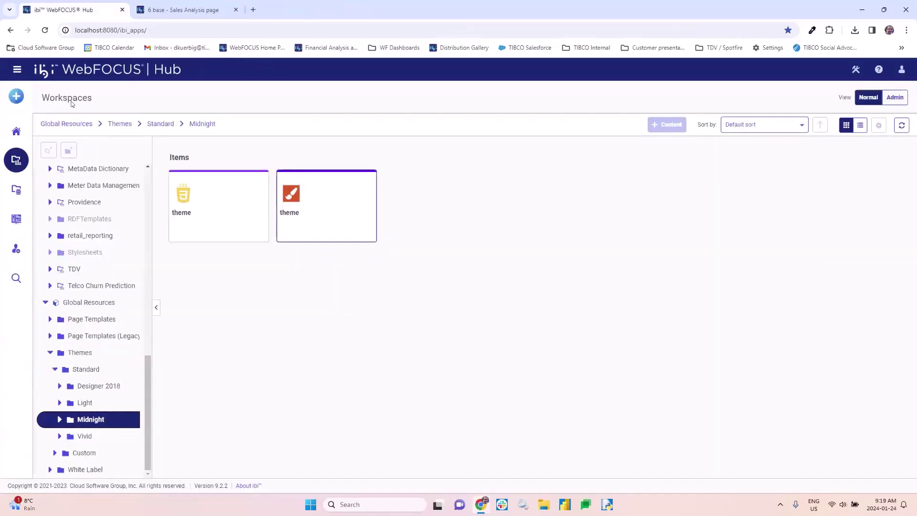
Examine the page, header and filter bar rules in the Midnight theme's theme.css, and close the file
right_click(188, 204)
click(223, 217)
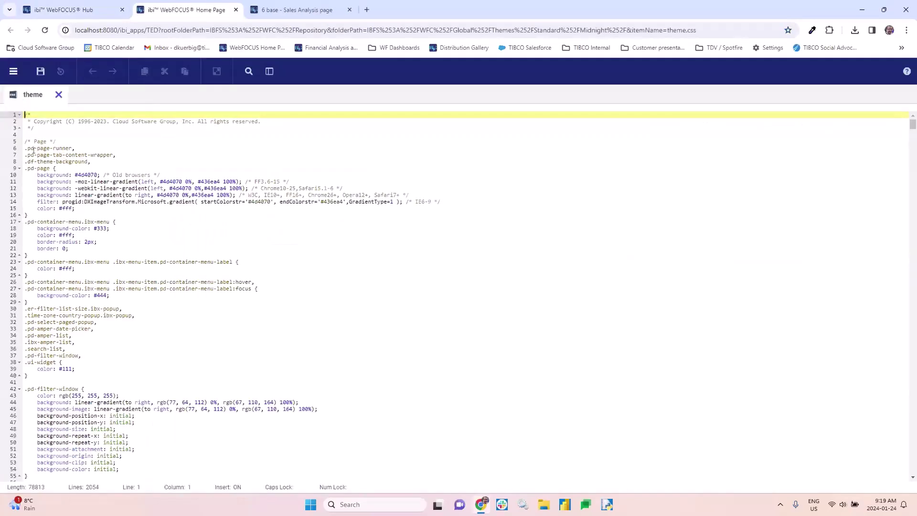
drag(22, 144, 82, 211)
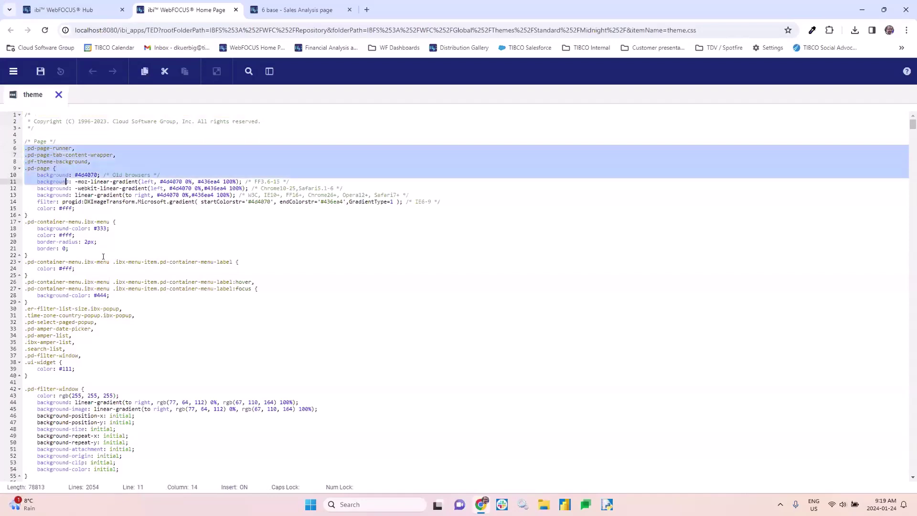
scroll(105, 255, down, 5)
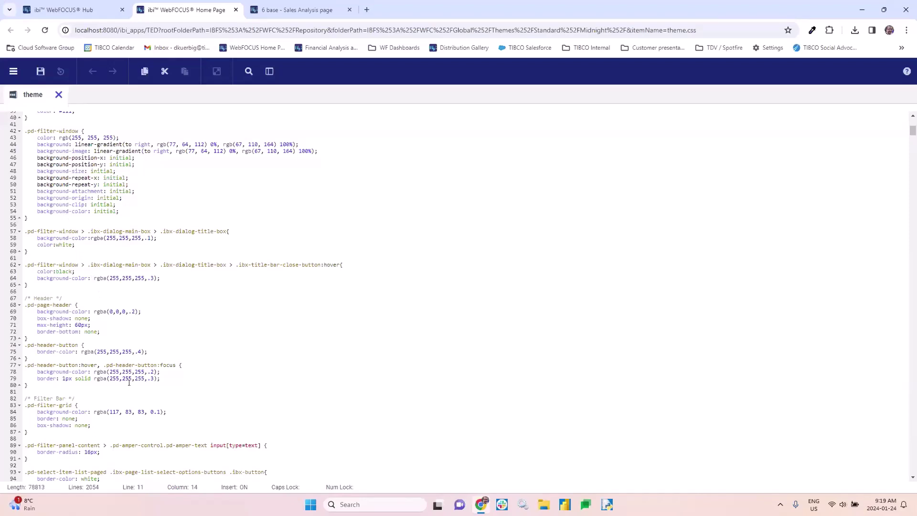
scroll(129, 362, down, 5)
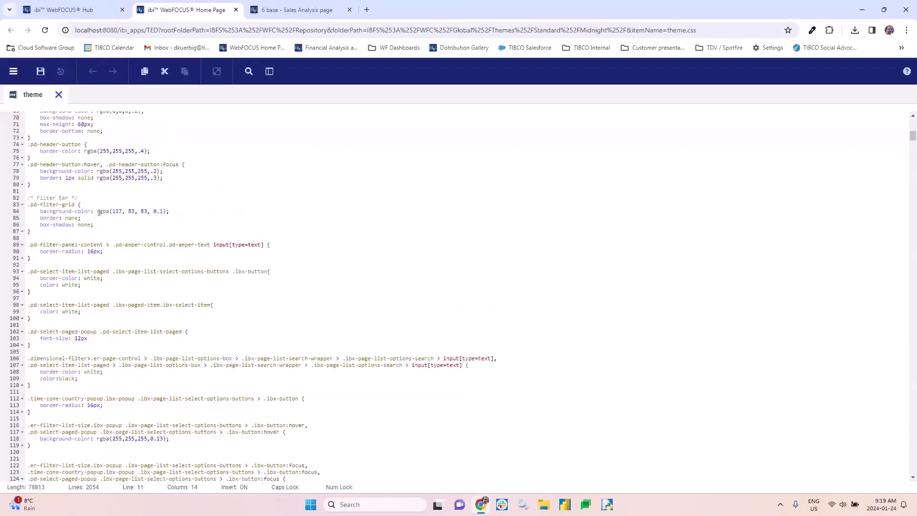
click(57, 95)
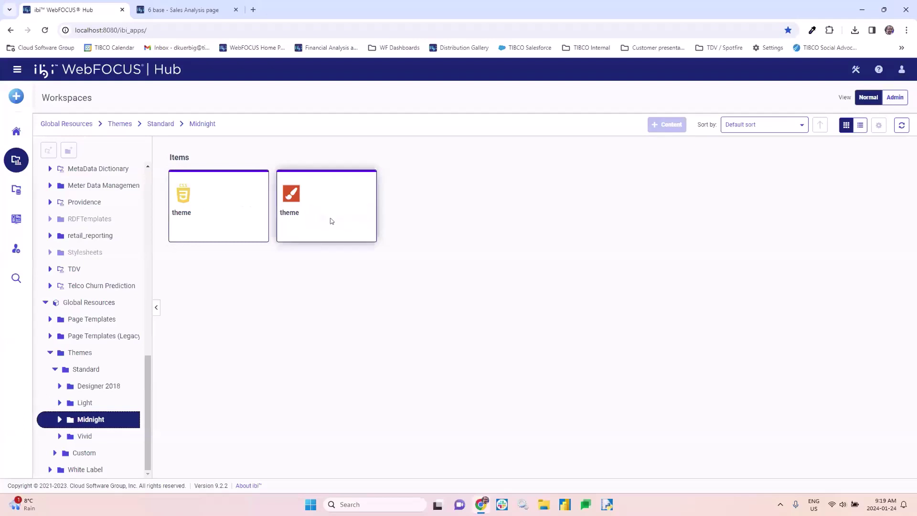
Create a folder in the Custom themes of Global Resources, titled with the presenter's first name followed by VUG
click(55, 370)
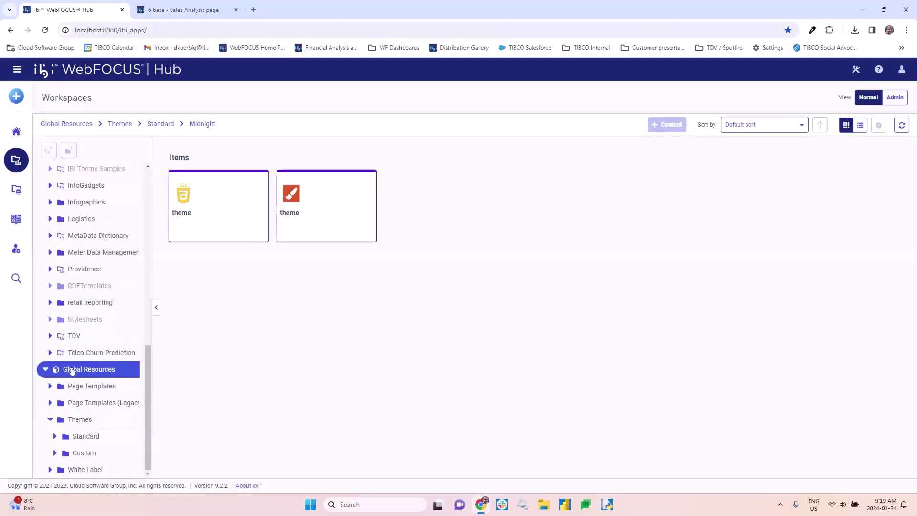
click(69, 451)
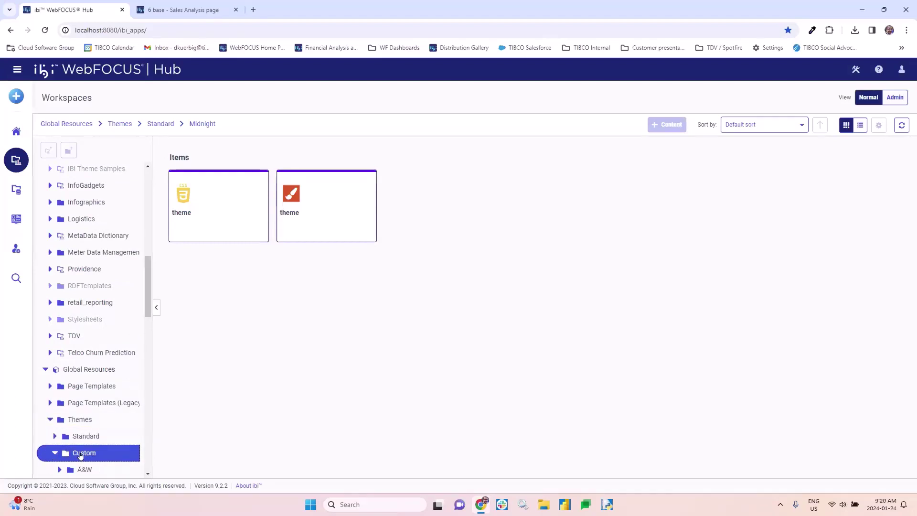
right_click(80, 455)
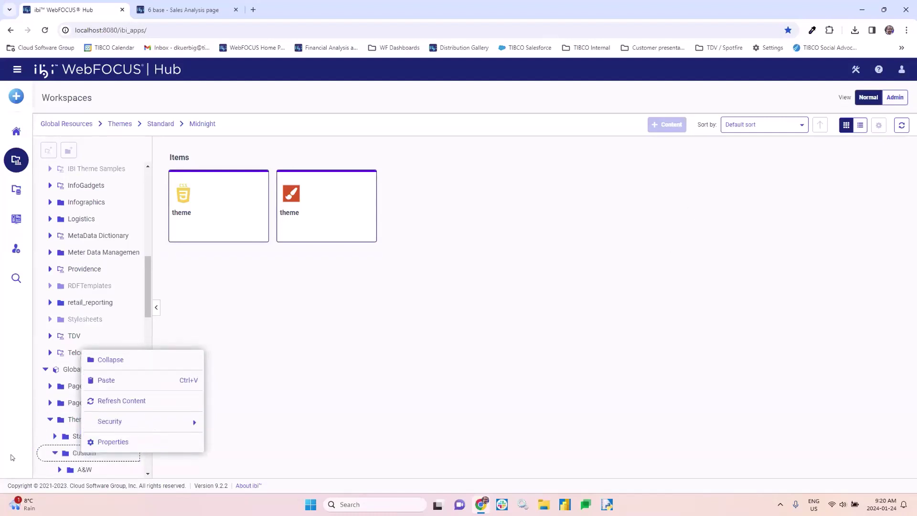
click(59, 456)
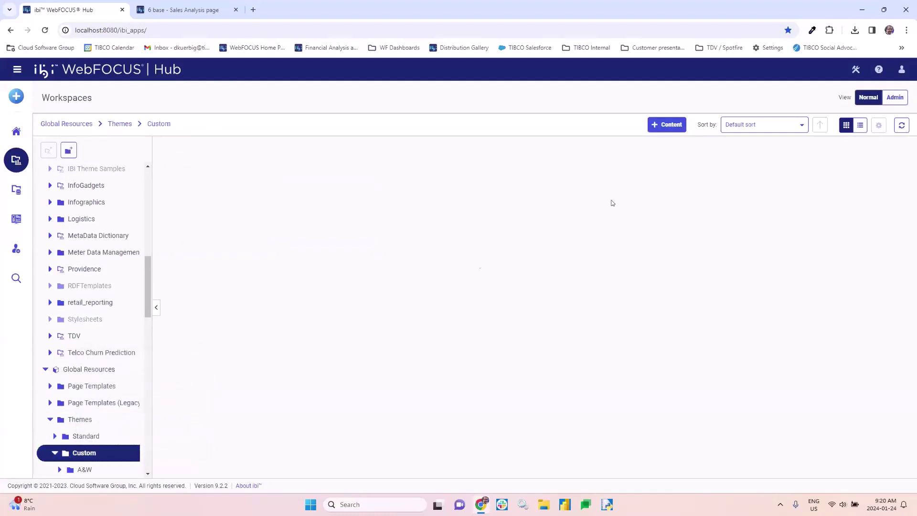
click(665, 125)
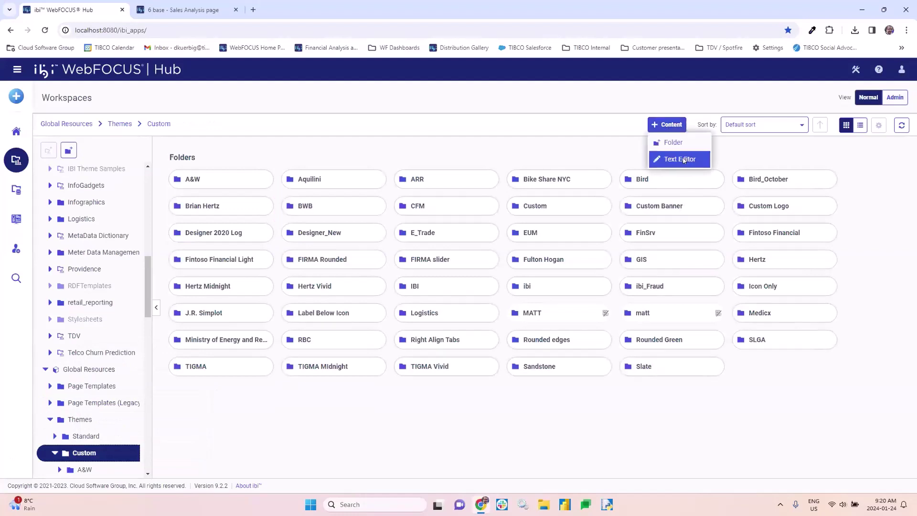
click(677, 143)
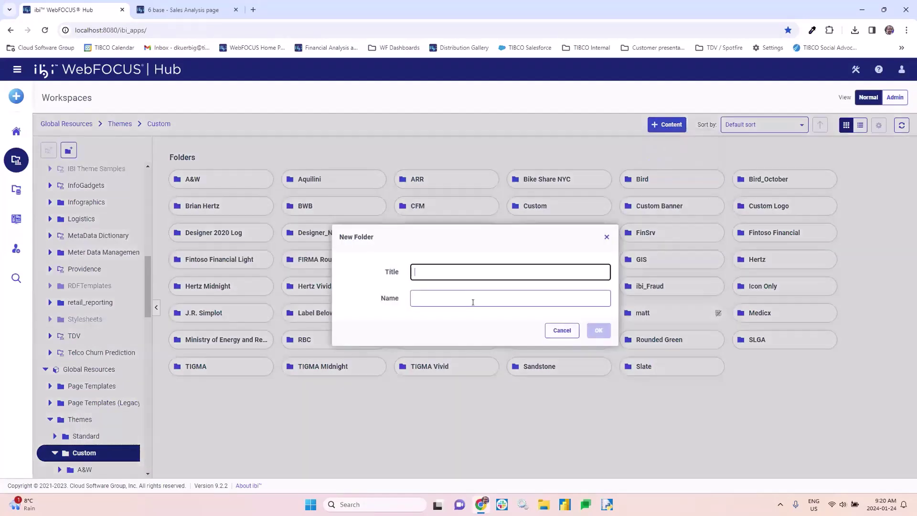
text(Dirk)
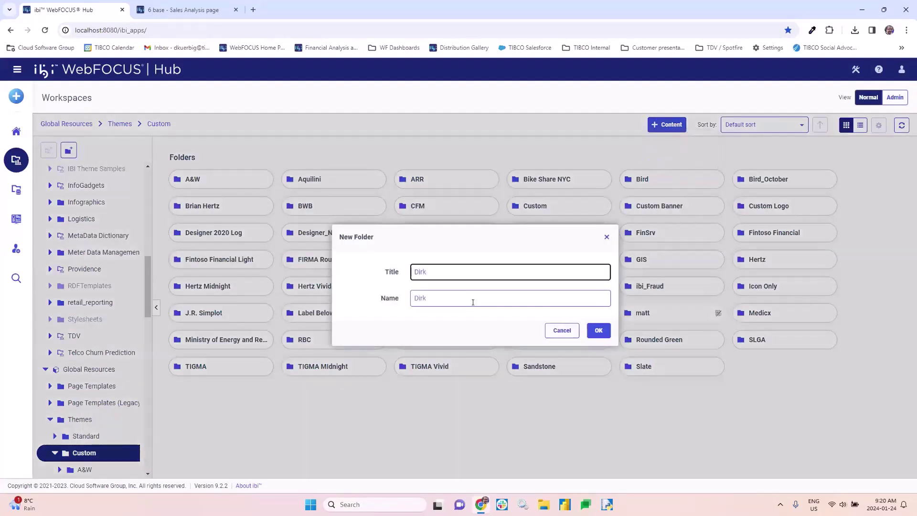
text(VUG)
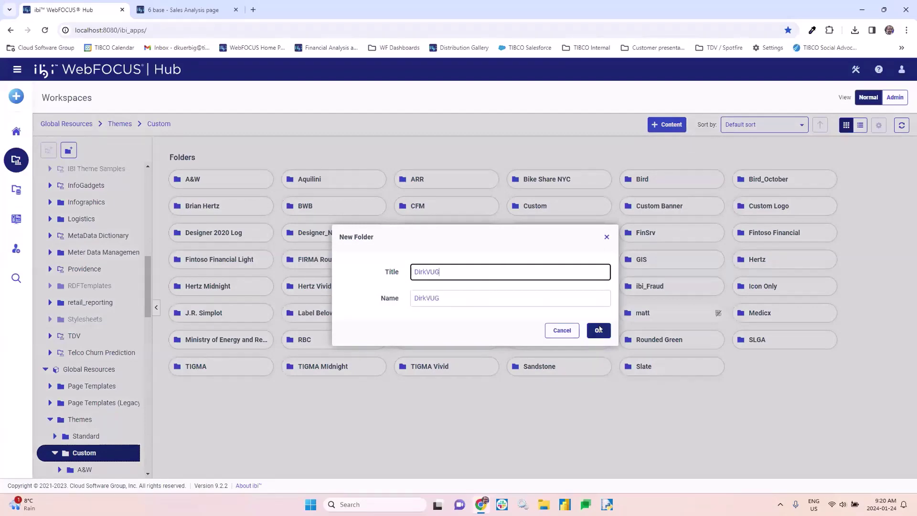
click(599, 330)
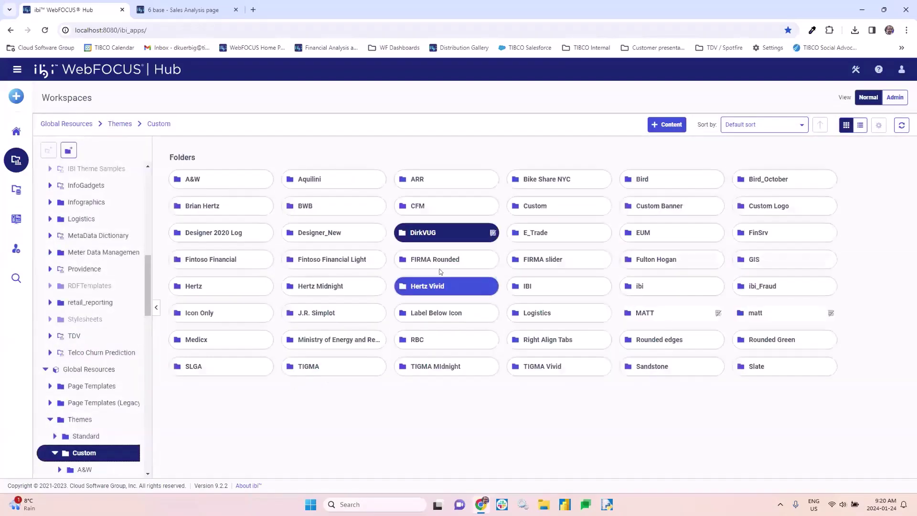
Paste the copied Midnight theme files into the new custom theme folder and publish the folder
double_click(439, 232)
right_click(386, 234)
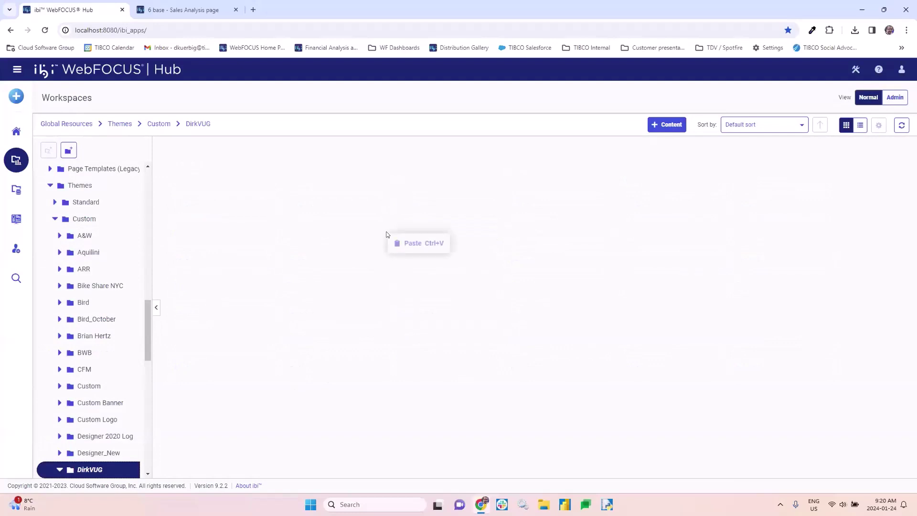
click(416, 242)
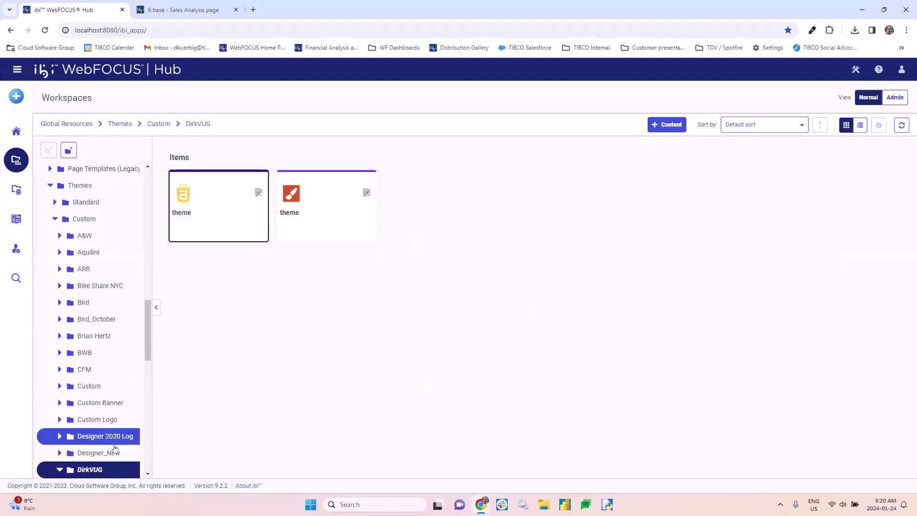
right_click(91, 469)
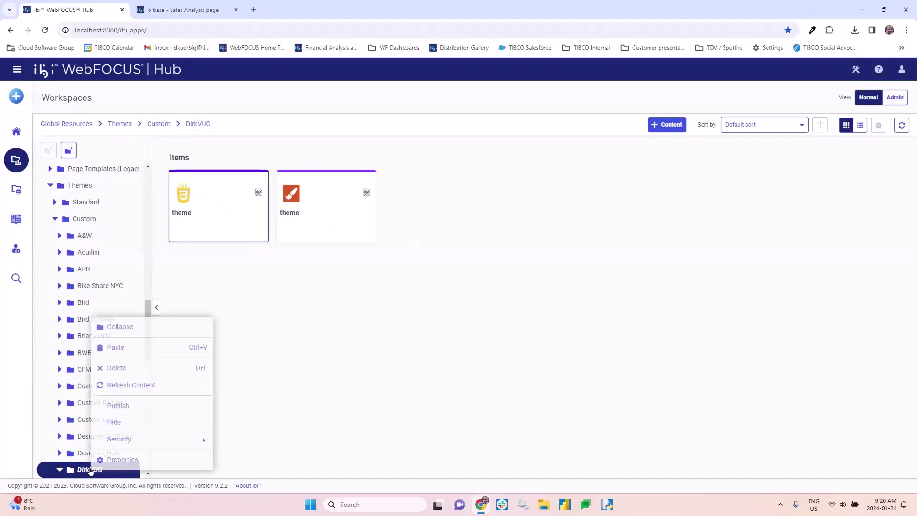
click(135, 409)
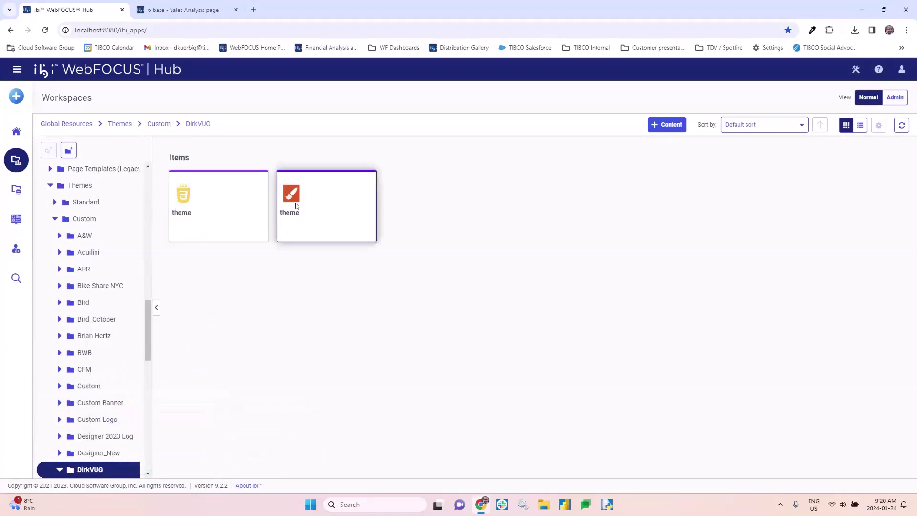
Set the size in the first TYPE=REPORT block of the new theme's theme.sty to 25 and save the file
right_click(225, 194)
click(323, 188)
right_click(323, 187)
click(353, 198)
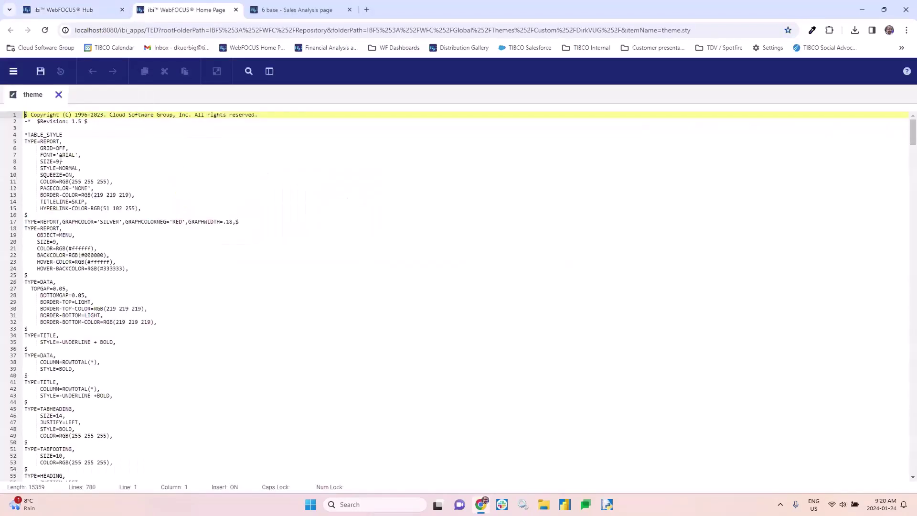
double_click(58, 160)
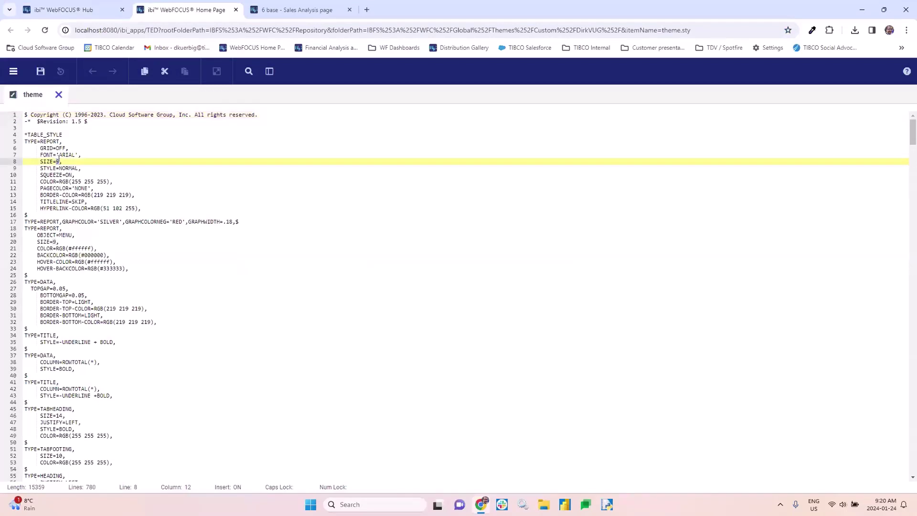
text(25)
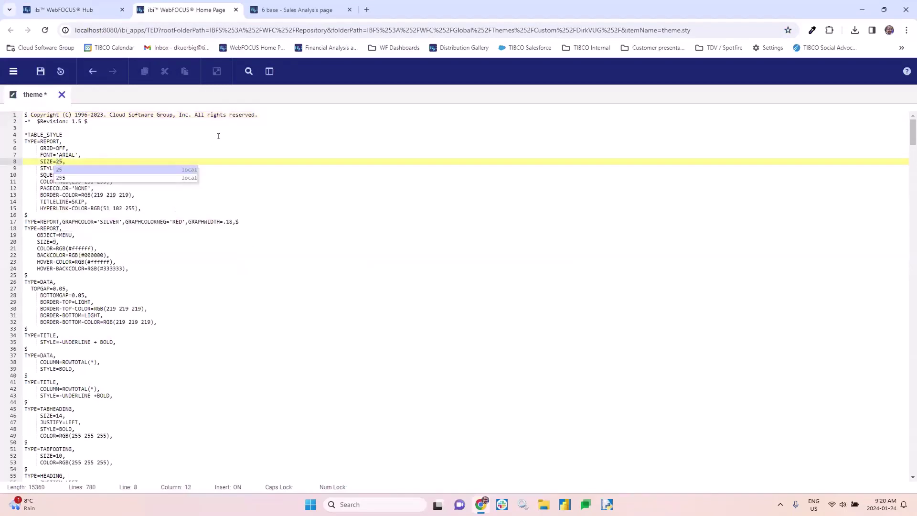
click(219, 136)
double_click(65, 155)
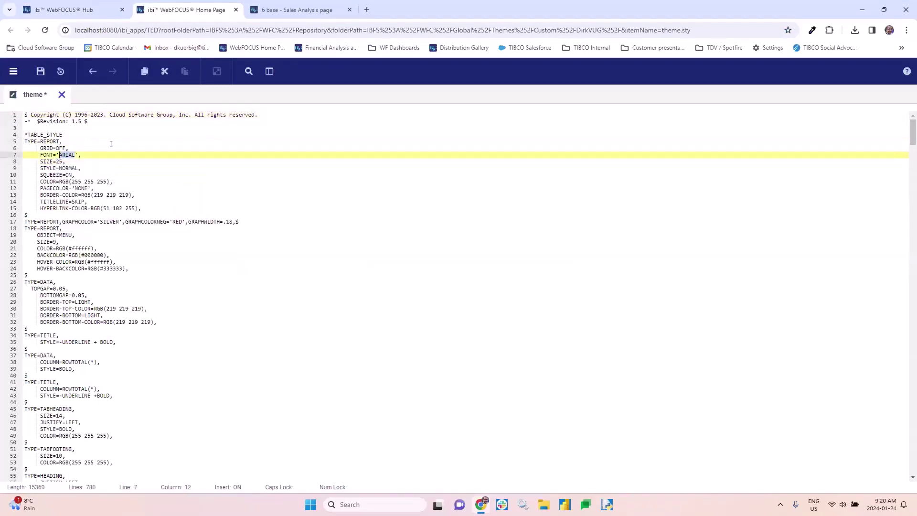
scroll(96, 222, down, 10)
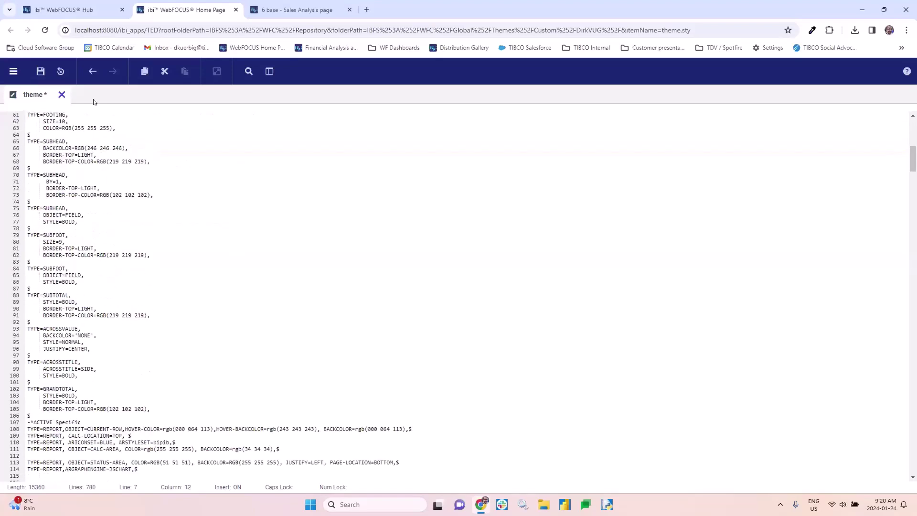
click(39, 71)
Examine the page and filter window rules in the new custom theme's theme.css, and close both theme files
click(103, 5)
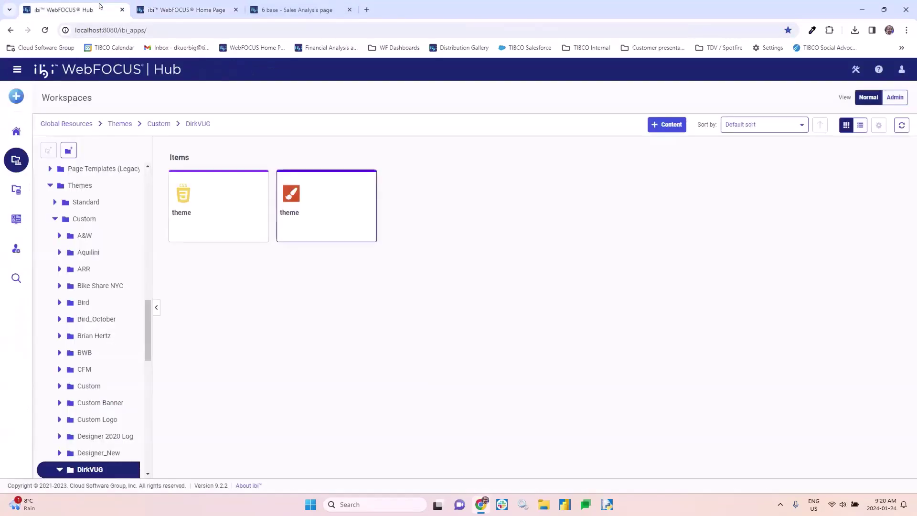
right_click(195, 197)
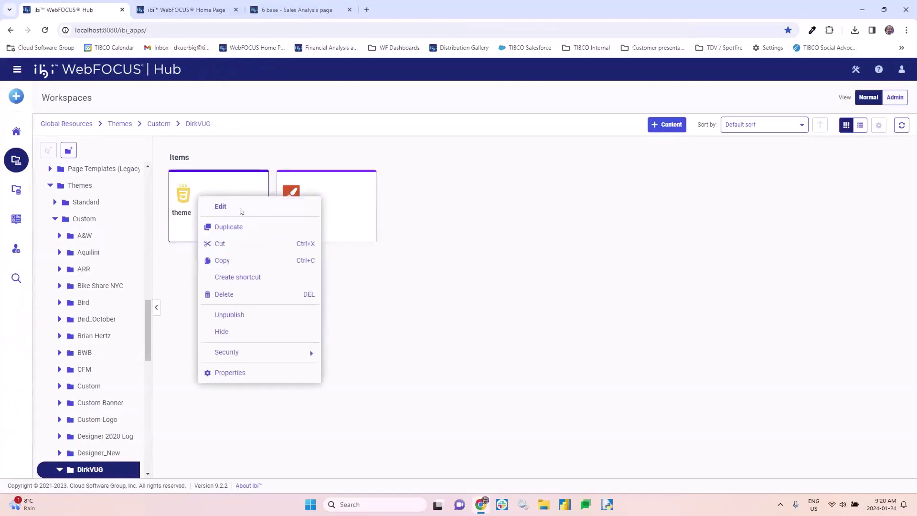
click(237, 205)
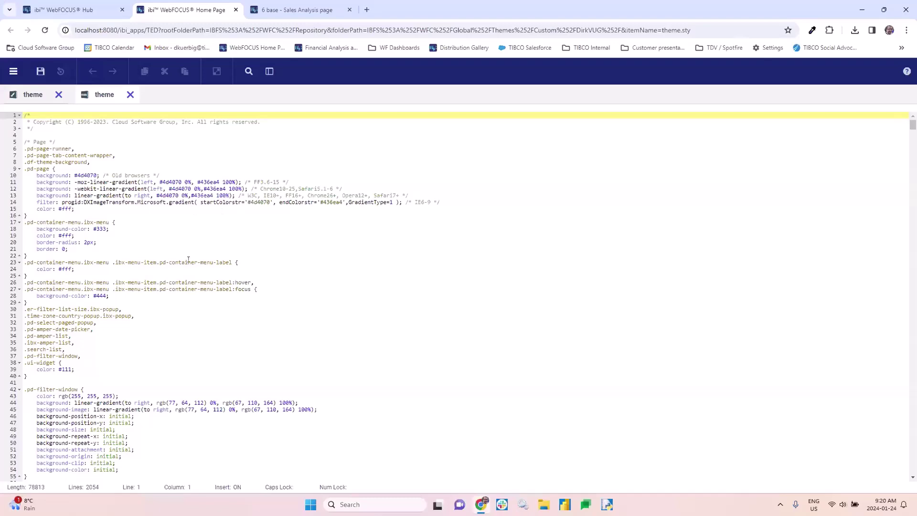
scroll(191, 341, down, 2)
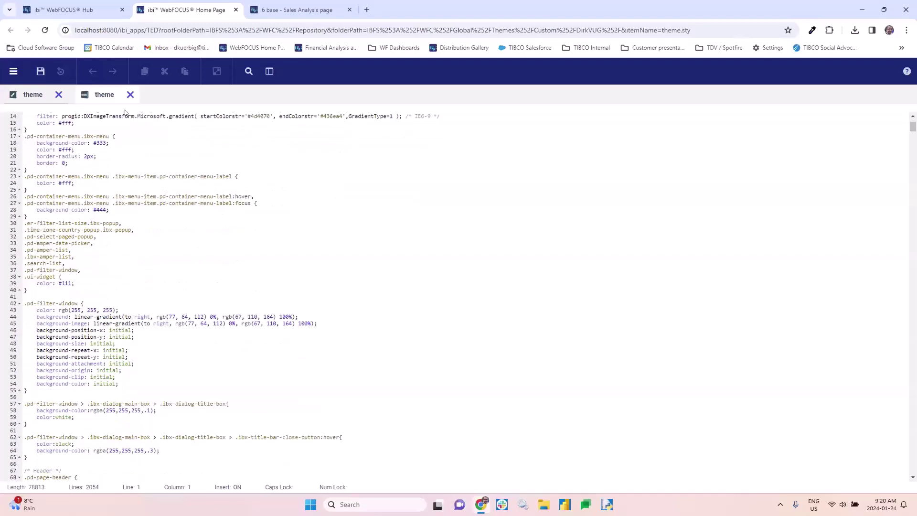
click(59, 94)
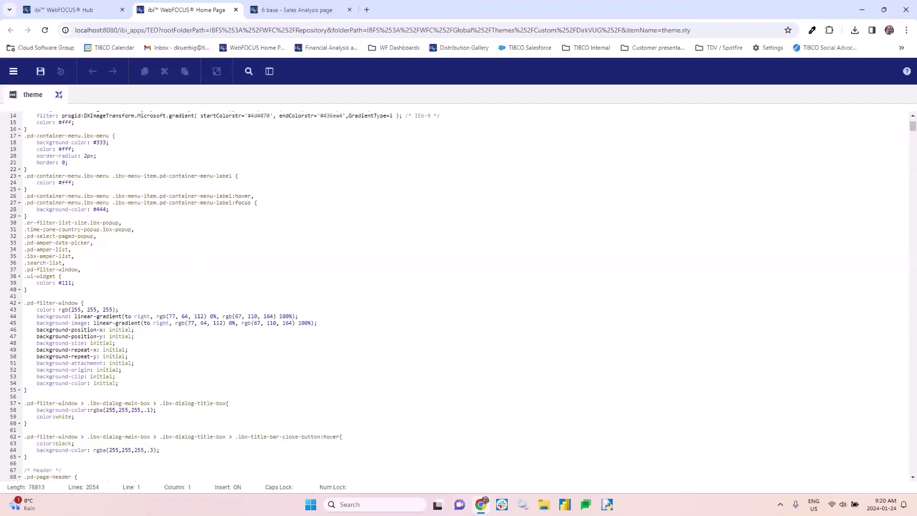
click(58, 95)
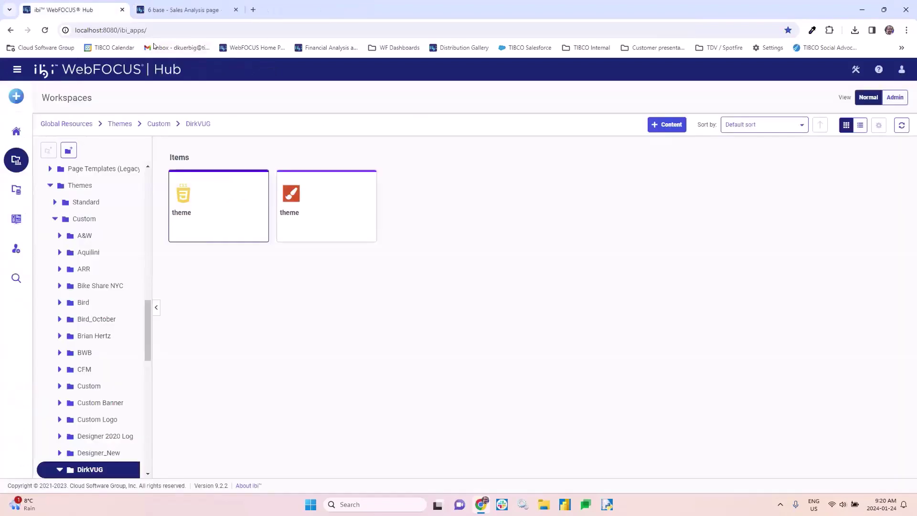
Open the four-panel page from the Designer_Assemble workspace for editing
click(181, 10)
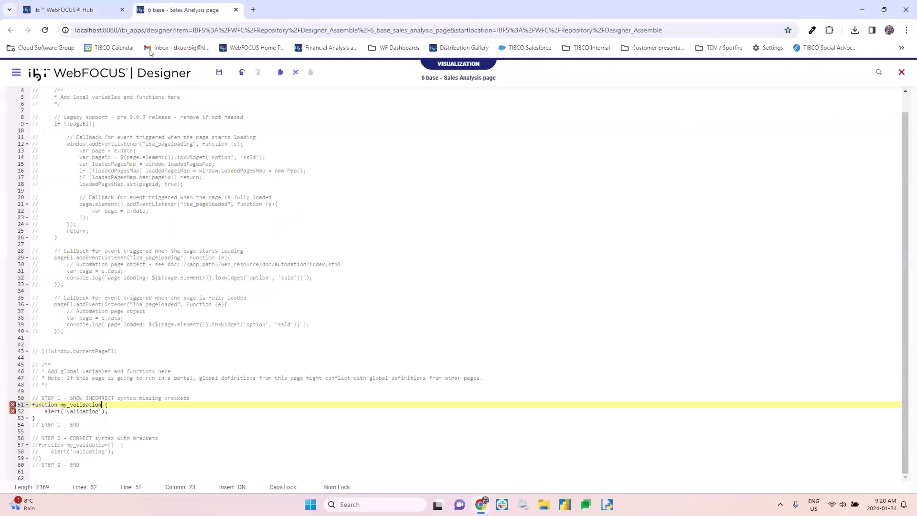
click(78, 9)
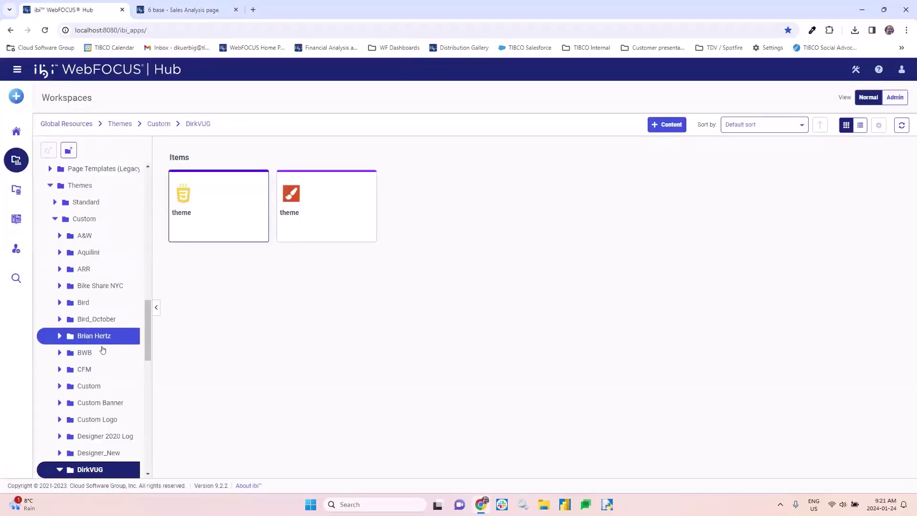
scroll(111, 272, up, 15)
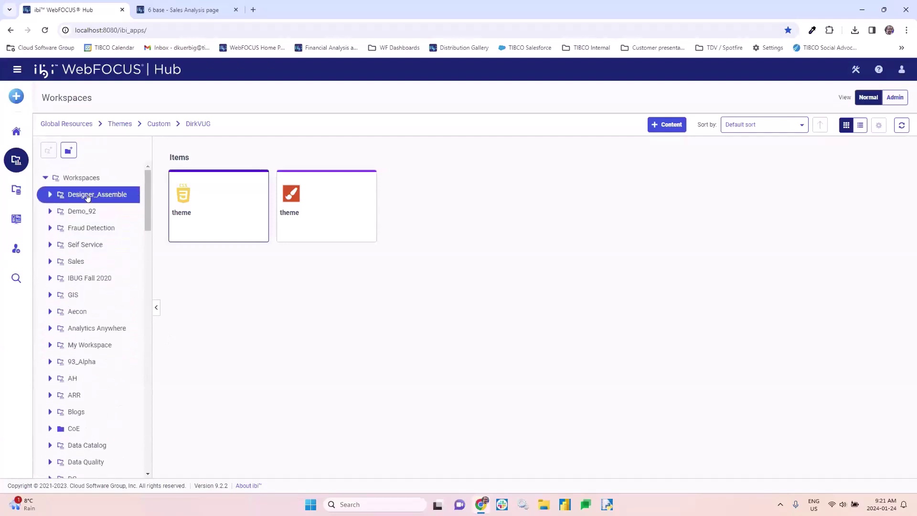
click(88, 195)
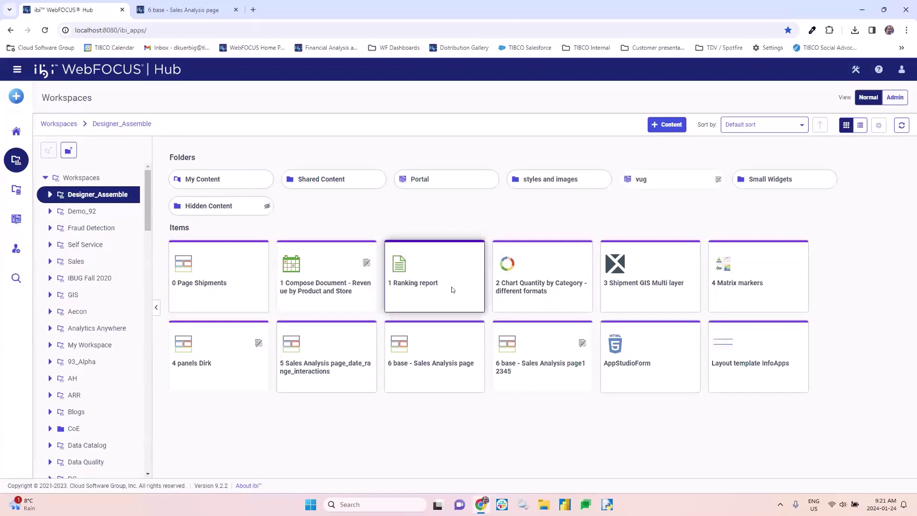
right_click(191, 348)
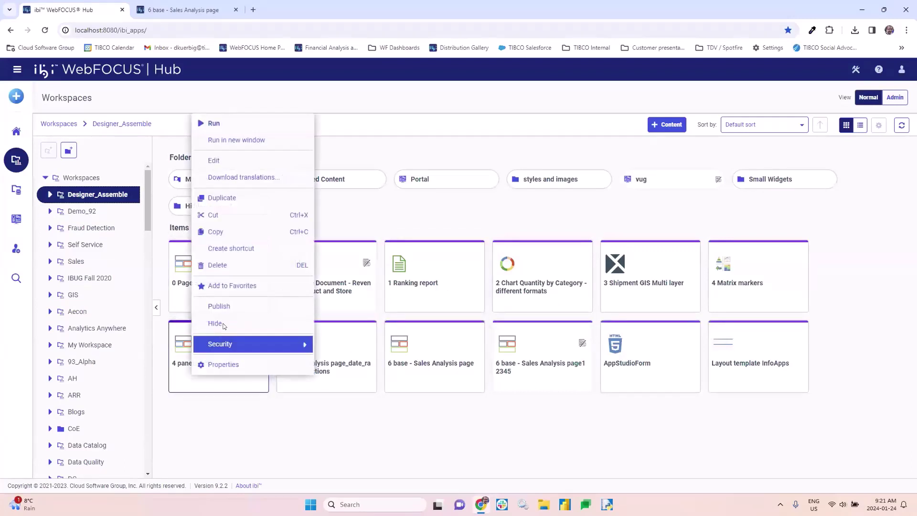
click(467, 440)
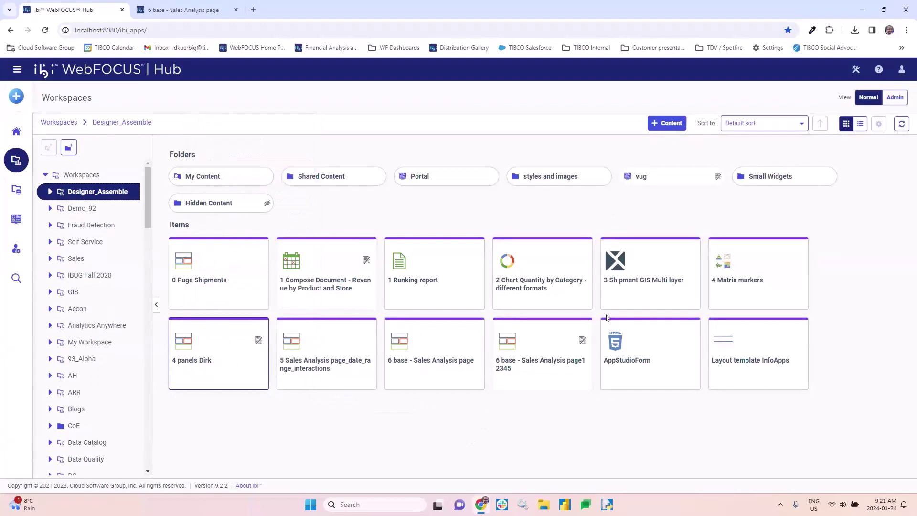
right_click(201, 346)
click(234, 159)
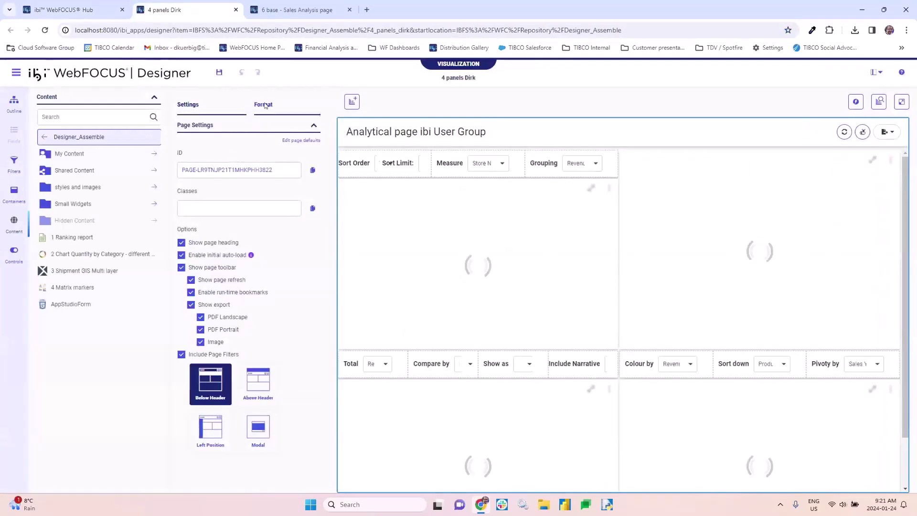
Preview the new custom theme on the four-panel page, and close the page without saving
click(264, 105)
click(232, 161)
click(233, 161)
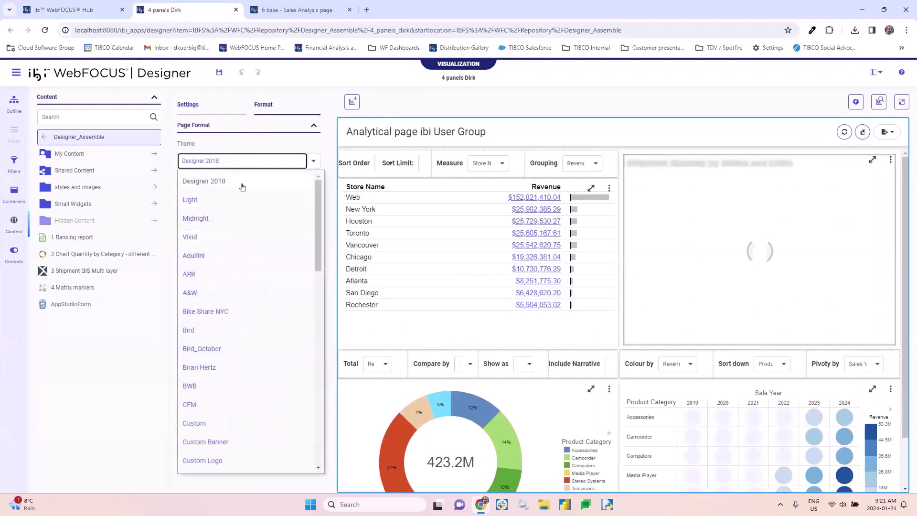
scroll(249, 225, down, 1)
scroll(249, 225, down, 5)
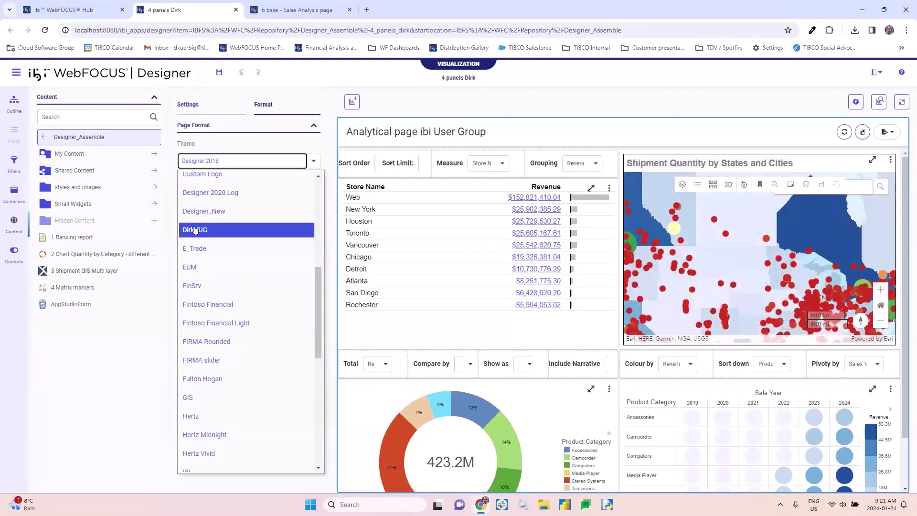
click(194, 230)
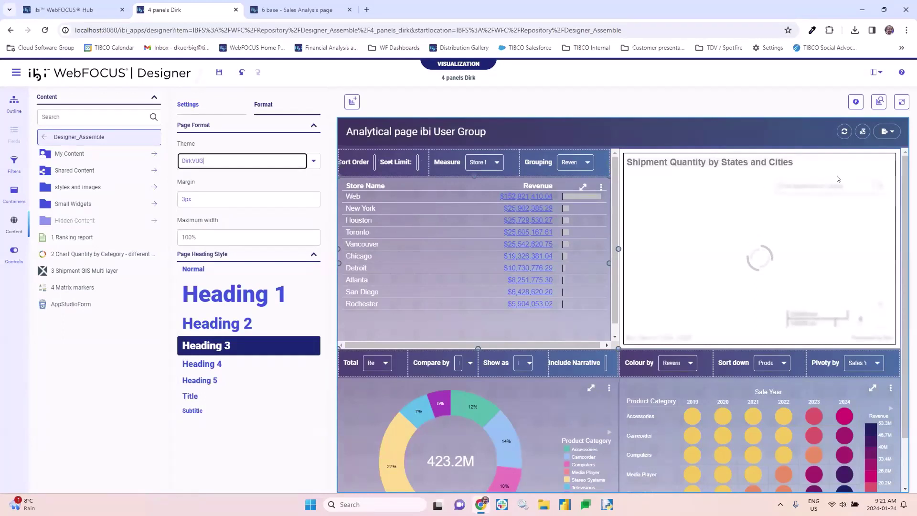
click(843, 134)
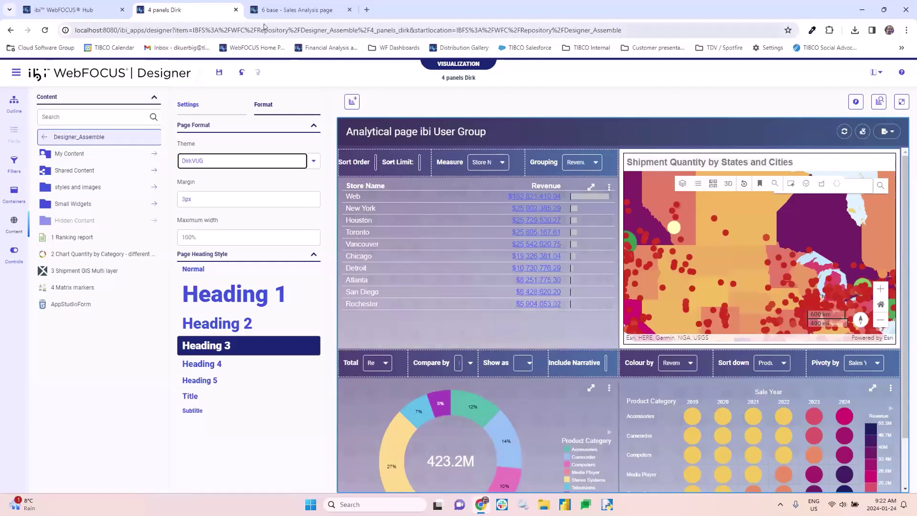
click(235, 10)
click(500, 90)
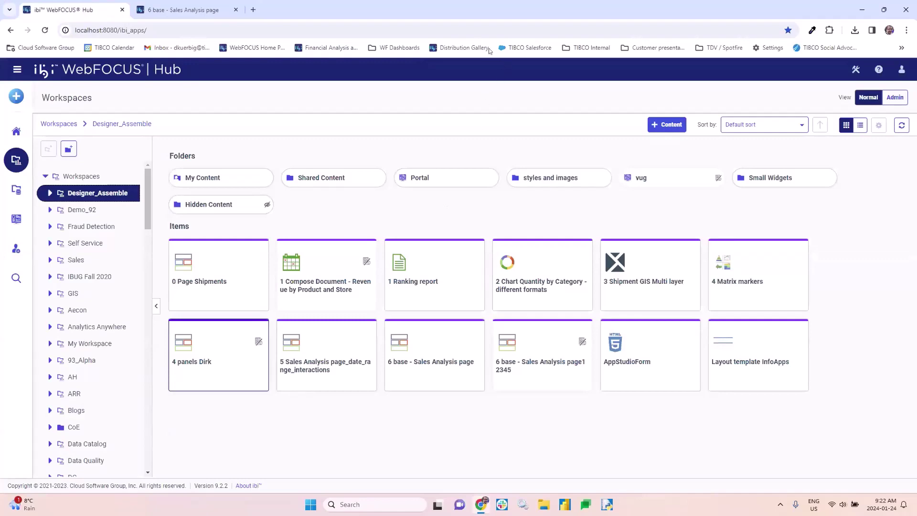
Add the missing brackets () to the my_validation function in the Sales Analysis page's JavaScript, copy my_validation () and close the editor
click(194, 10)
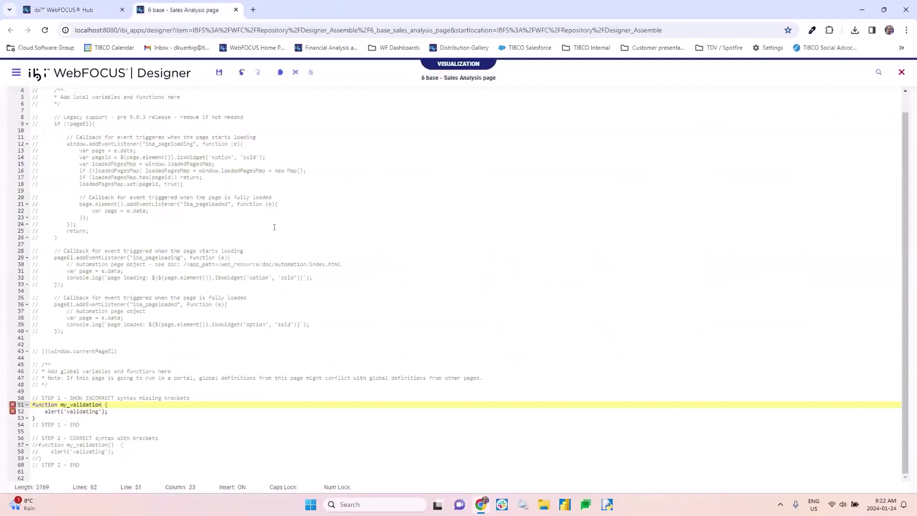
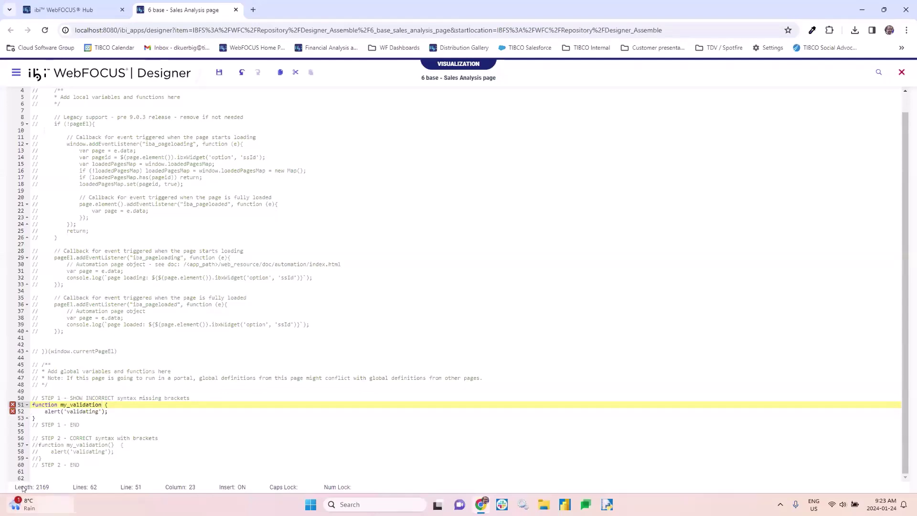
mouse_move(13, 412)
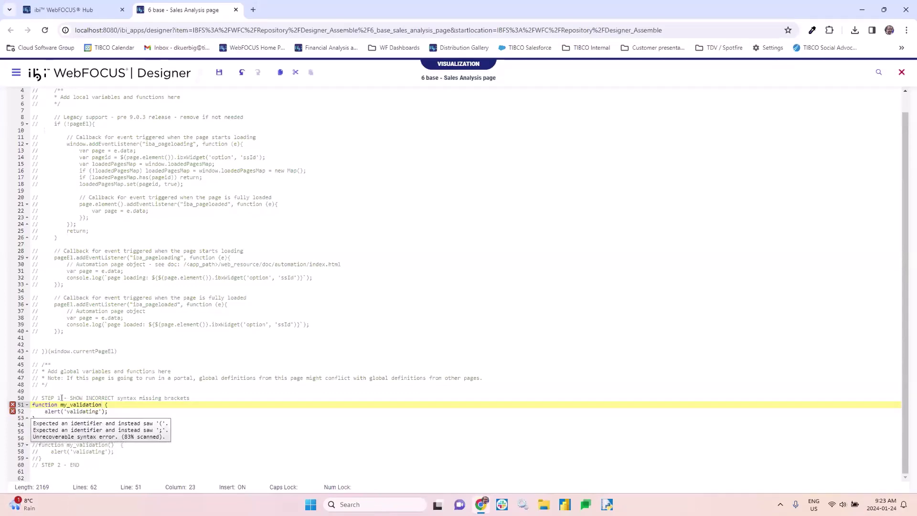
text(())
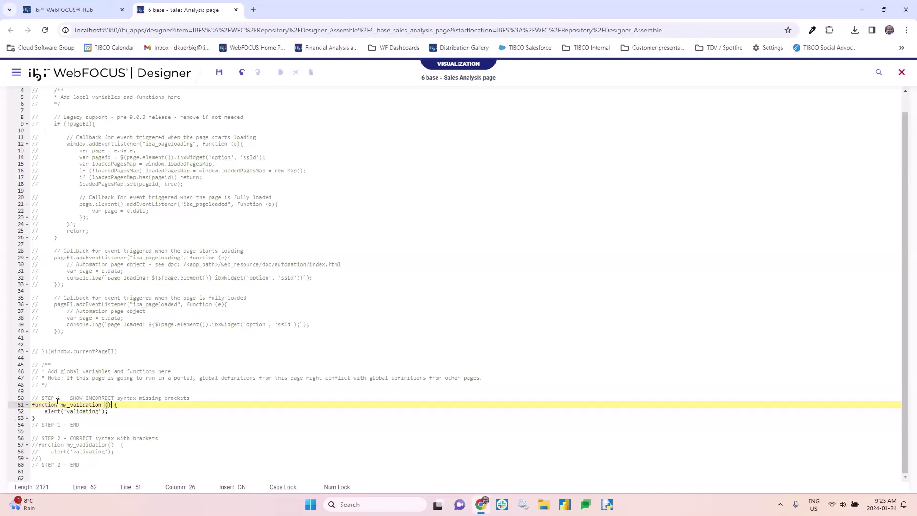
drag(61, 405, 111, 405)
key(ctrl+c)
click(892, 74)
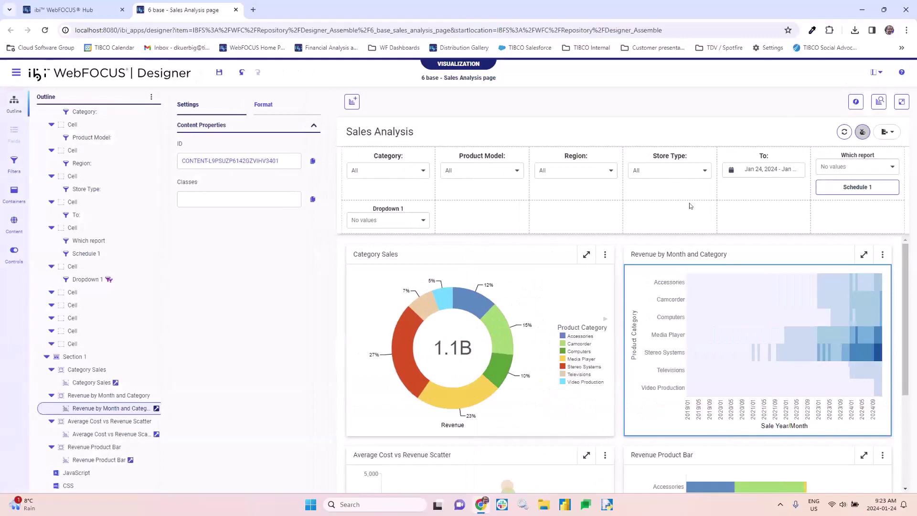
Add a task with the action Execute JavaScript function to Interaction 3 of the Dropdown 1 control
click(384, 221)
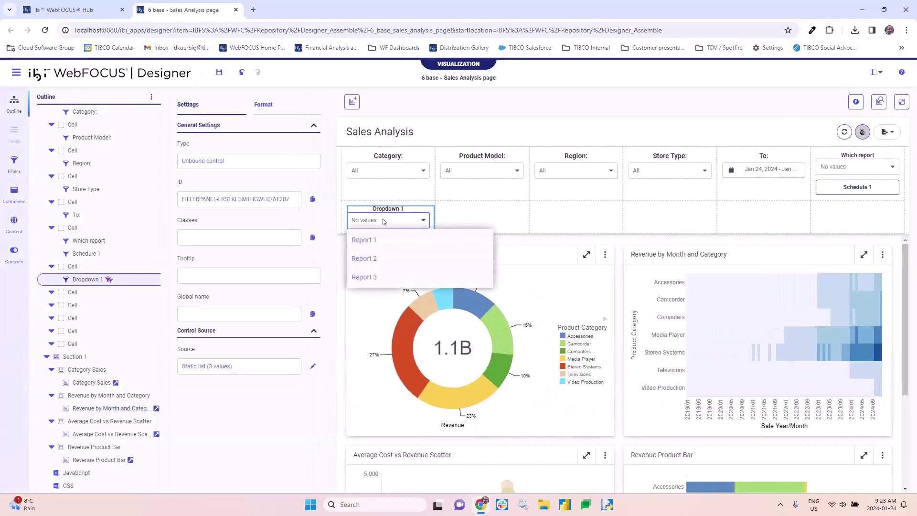
click(857, 102)
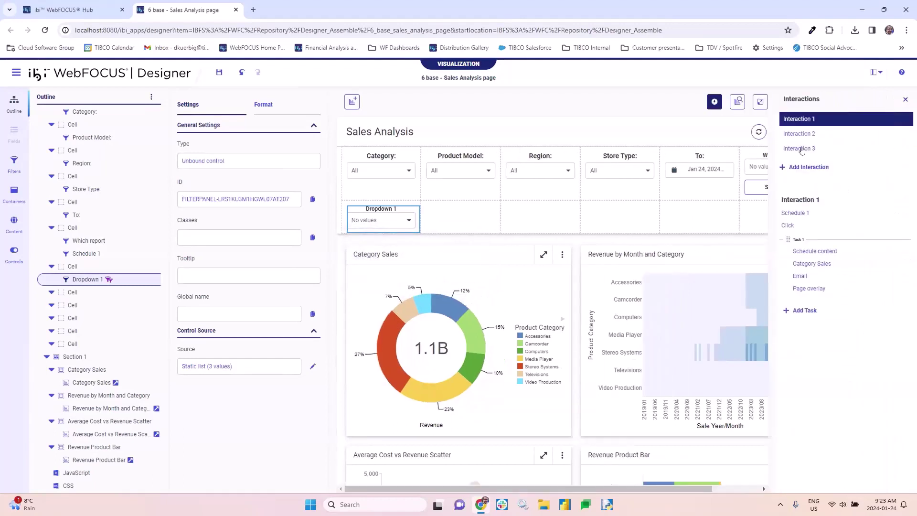
click(802, 149)
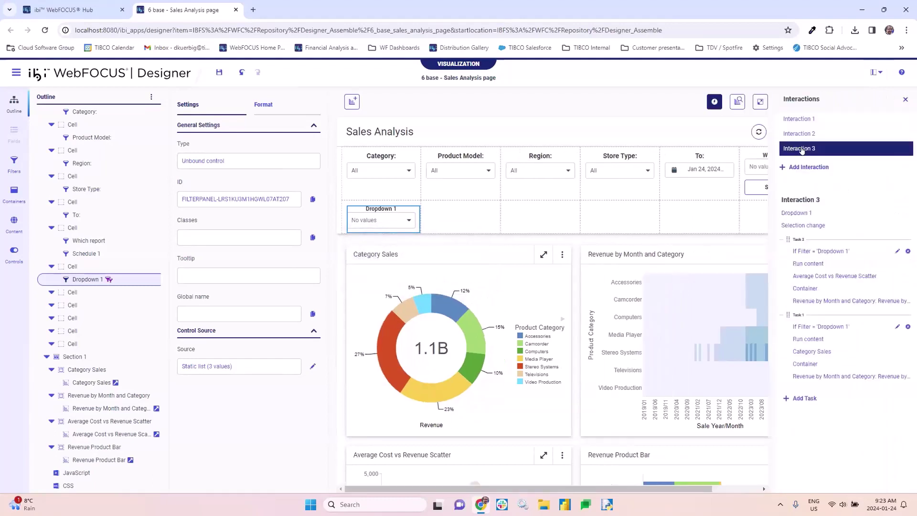
click(802, 399)
scroll(800, 294, down, 2)
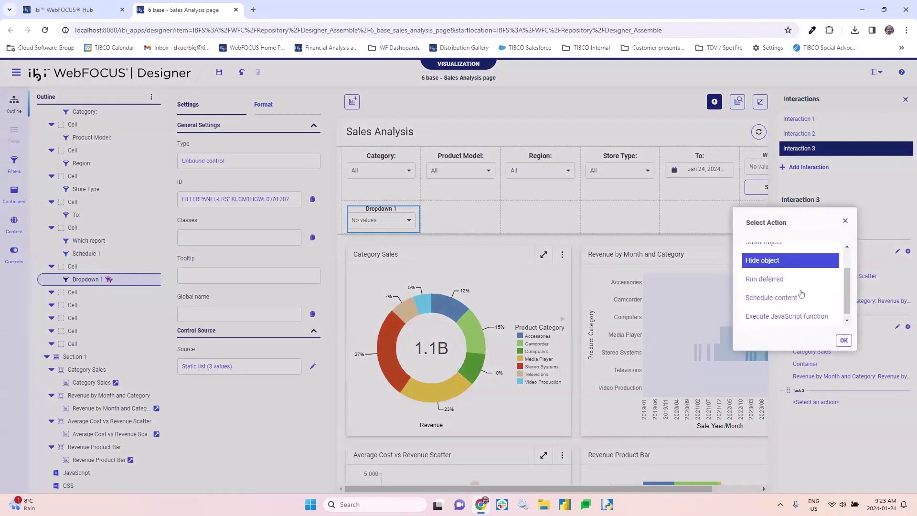
scroll(802, 291, up, 2)
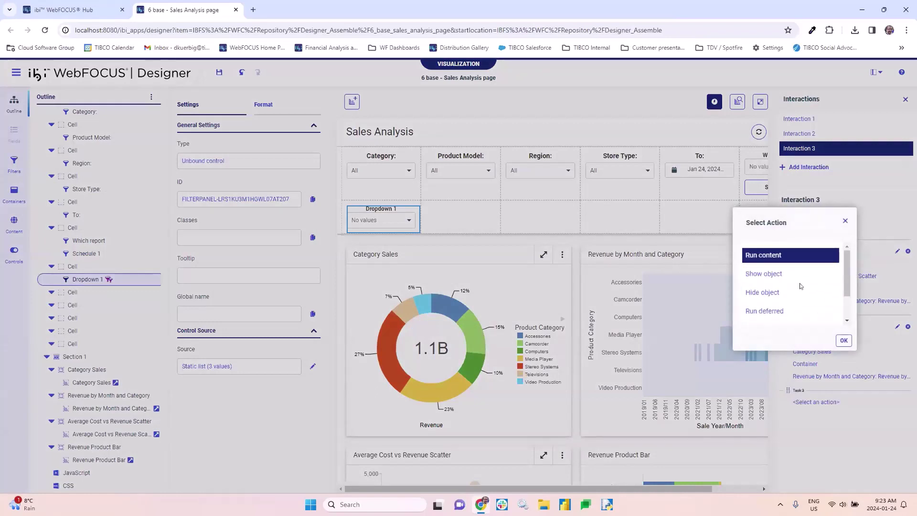
scroll(798, 284, down, 2)
click(775, 311)
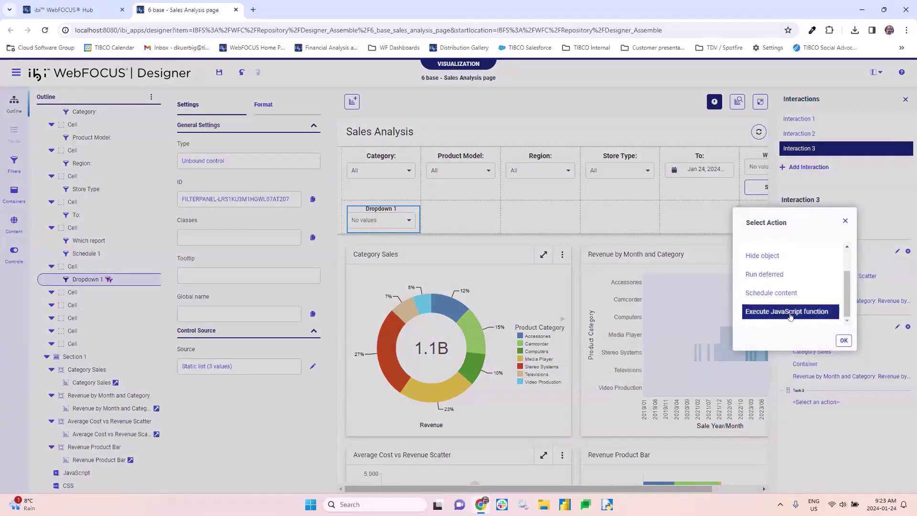
click(844, 340)
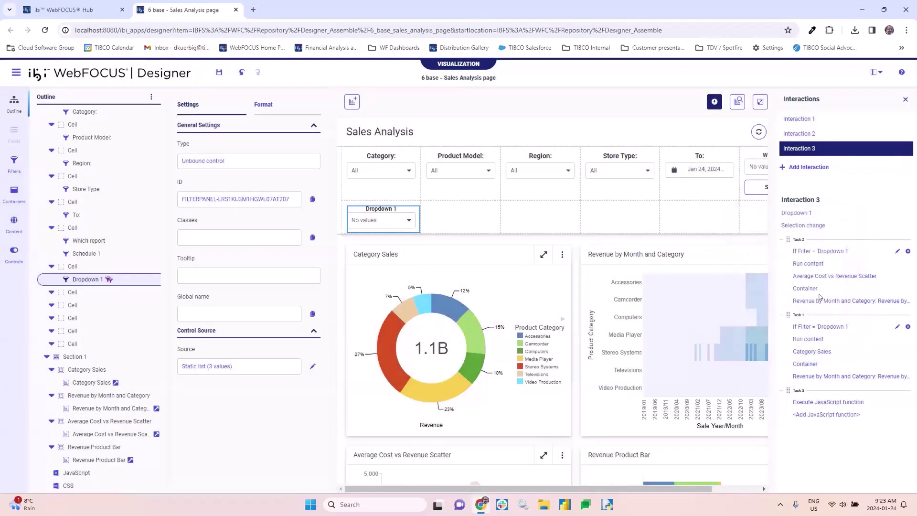
Set the new task's JavaScript function to my_validation () and move the task ahead of the other tasks in Interaction 3
click(826, 414)
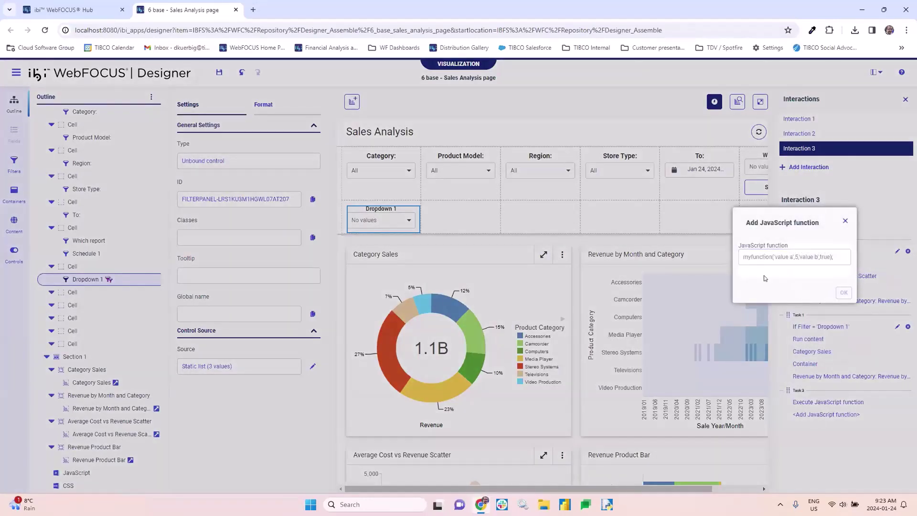
click(760, 258)
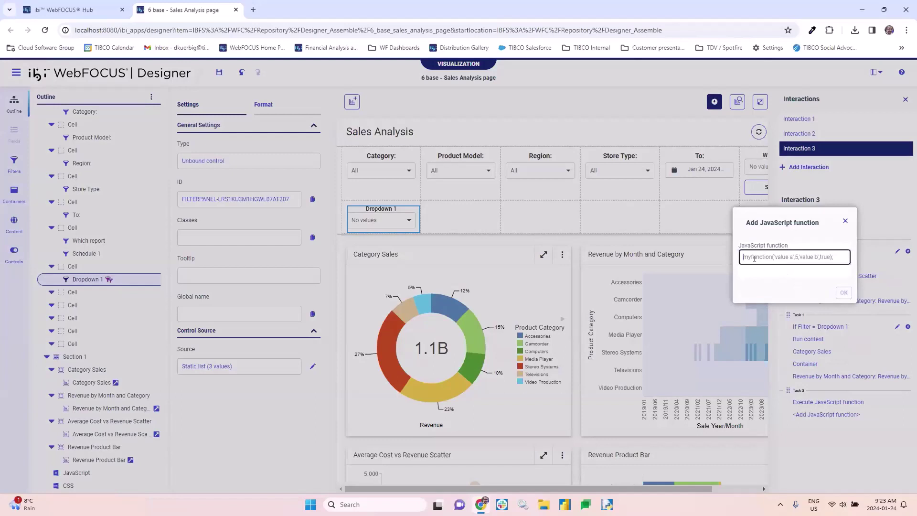
key(ctrl+v)
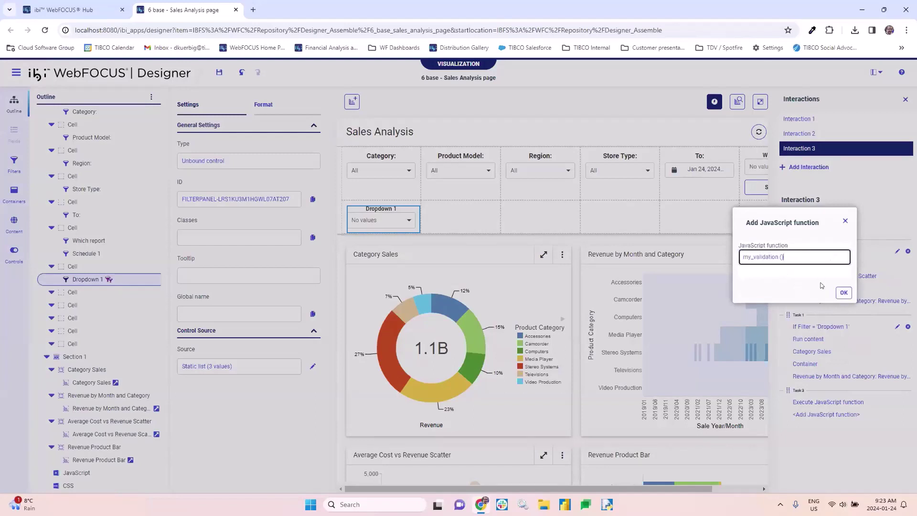
click(841, 293)
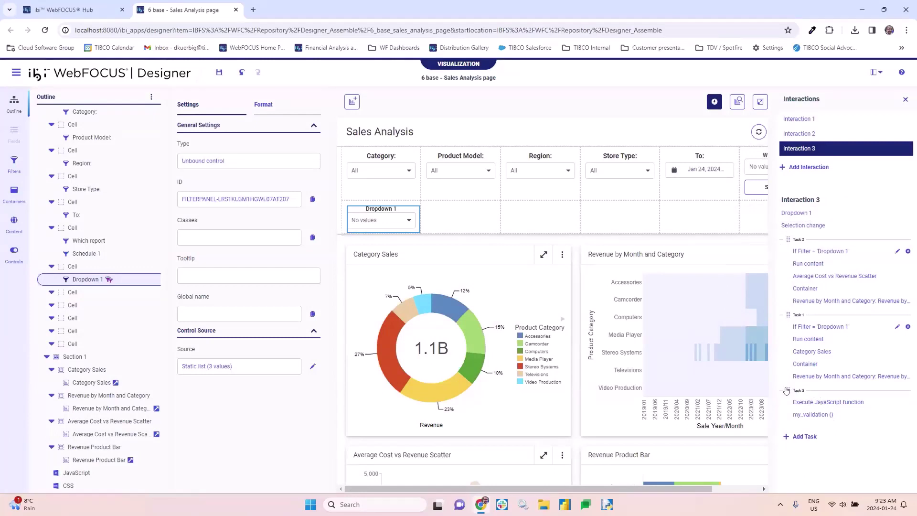
drag(786, 390, 800, 248)
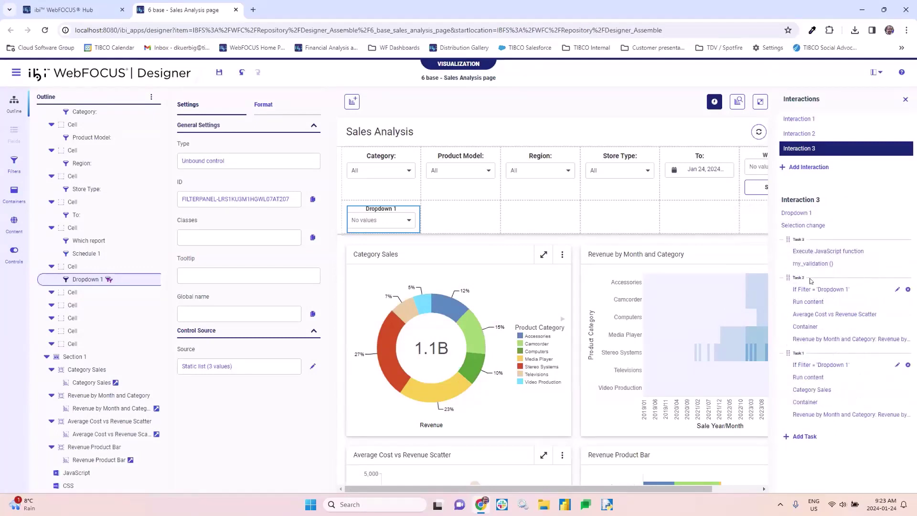
Run the Sales Analysis page, choose Report 2 in Dropdown 1, dismiss the validation alert and close the preview
click(759, 104)
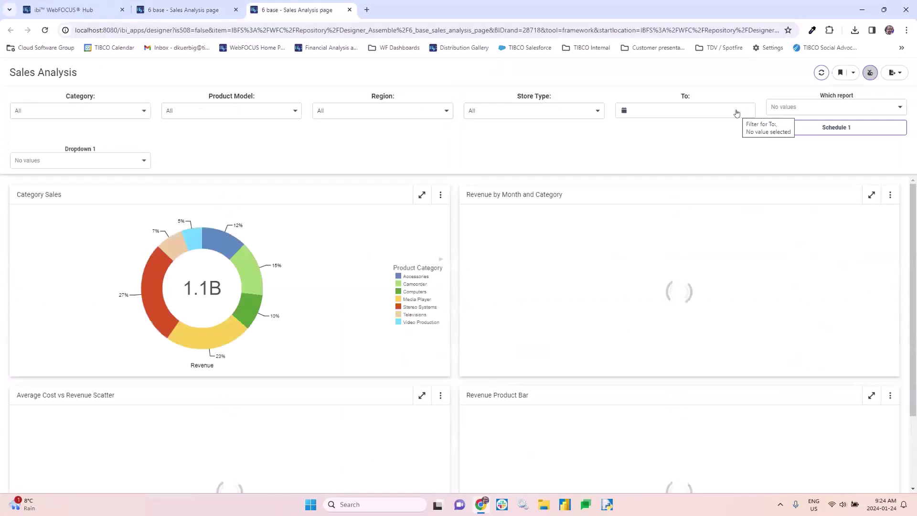
click(71, 164)
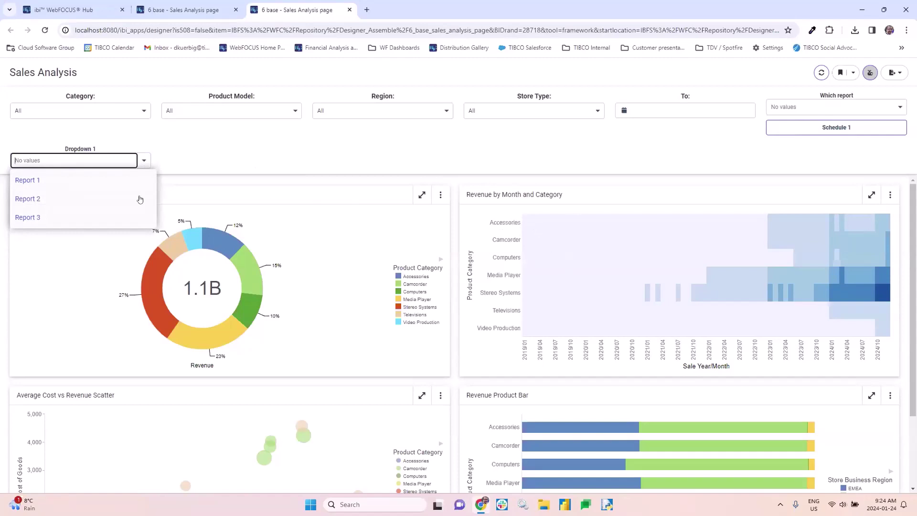
click(69, 204)
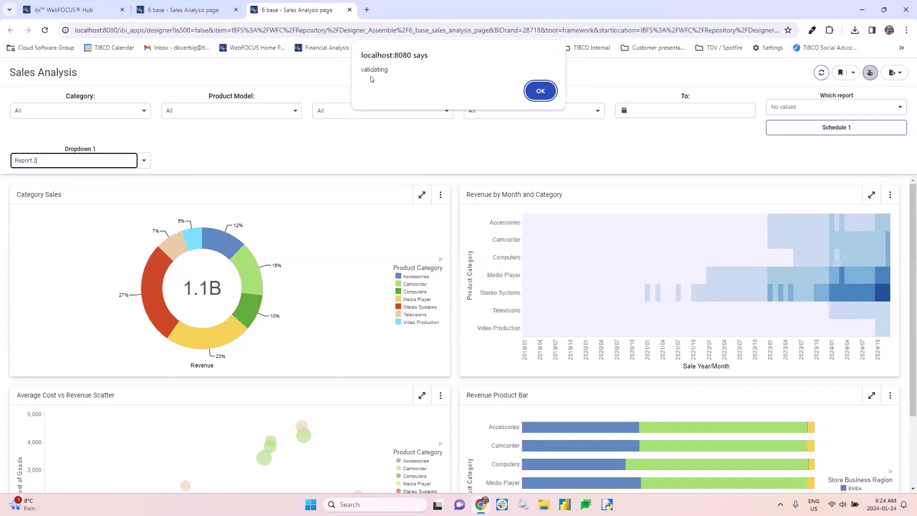
click(543, 89)
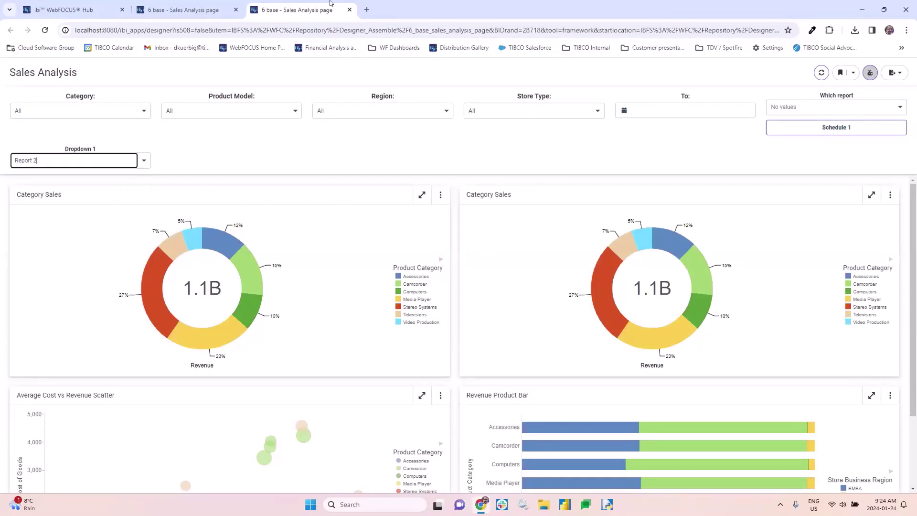
click(349, 9)
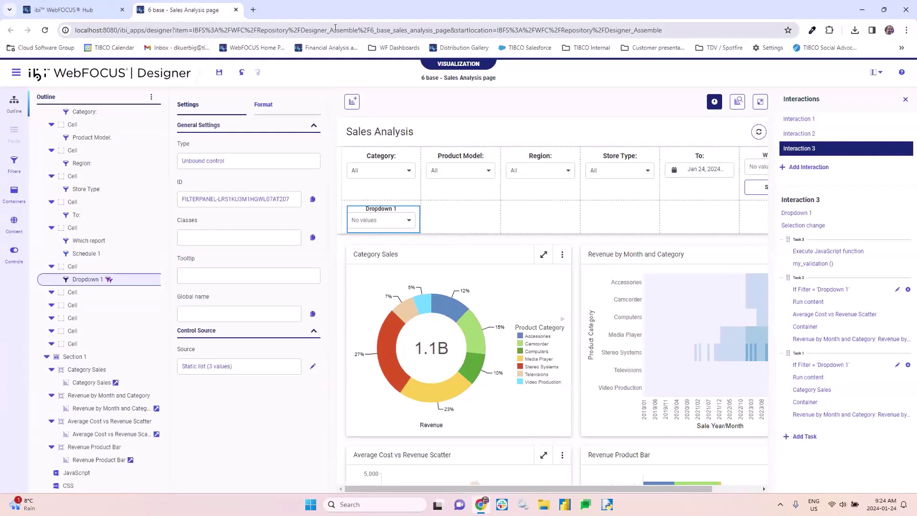
Keep the Sales Analysis page open and leave its interaction editing
click(234, 11)
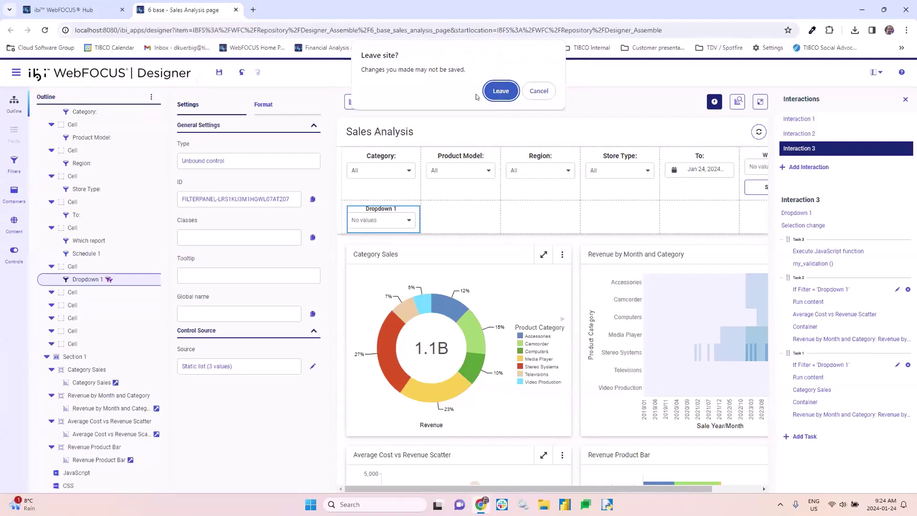
click(540, 91)
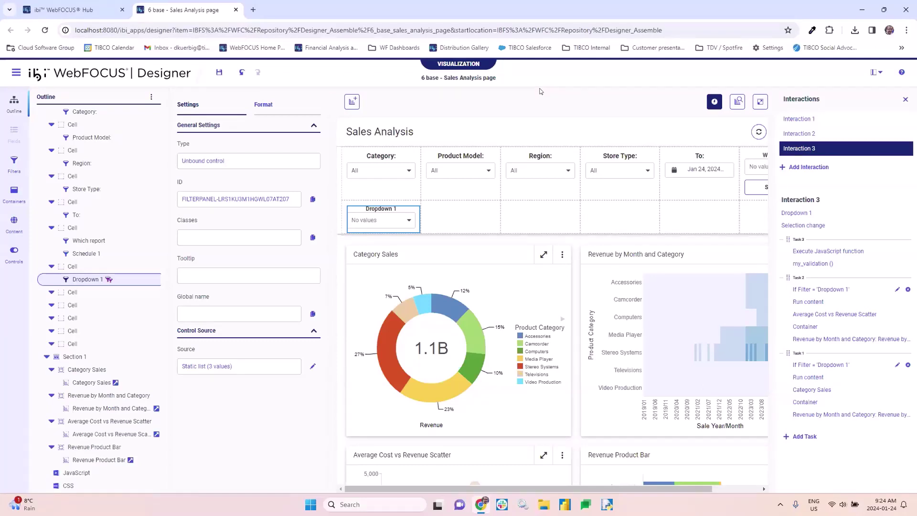
click(416, 184)
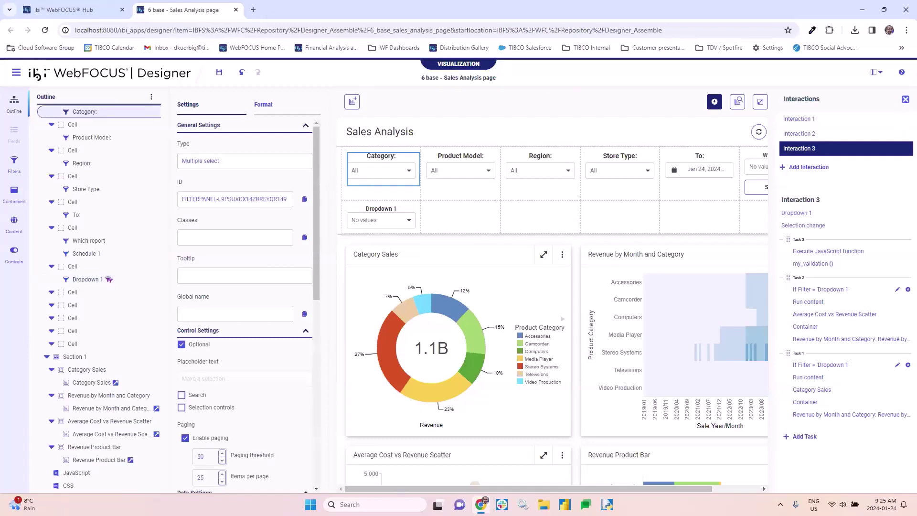
click(905, 100)
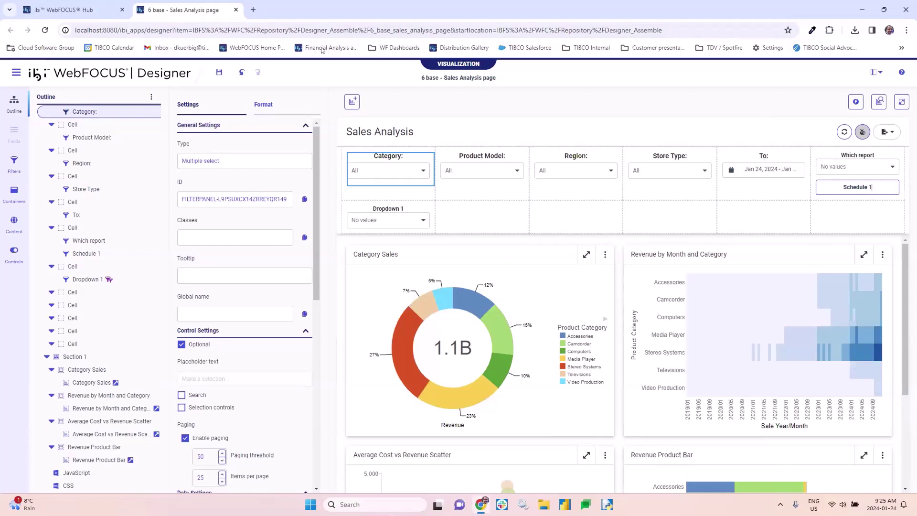
Create a new page from the Blank template
click(87, 10)
click(185, 10)
click(12, 74)
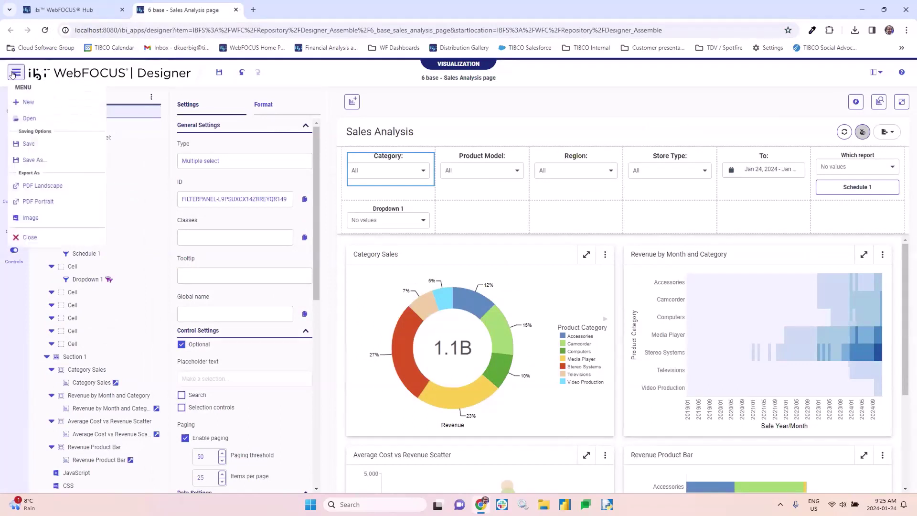
click(30, 101)
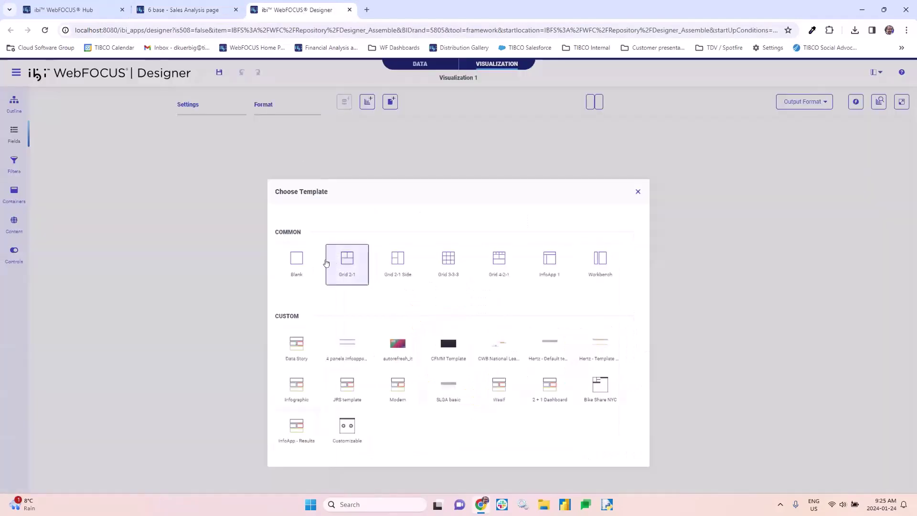
click(300, 259)
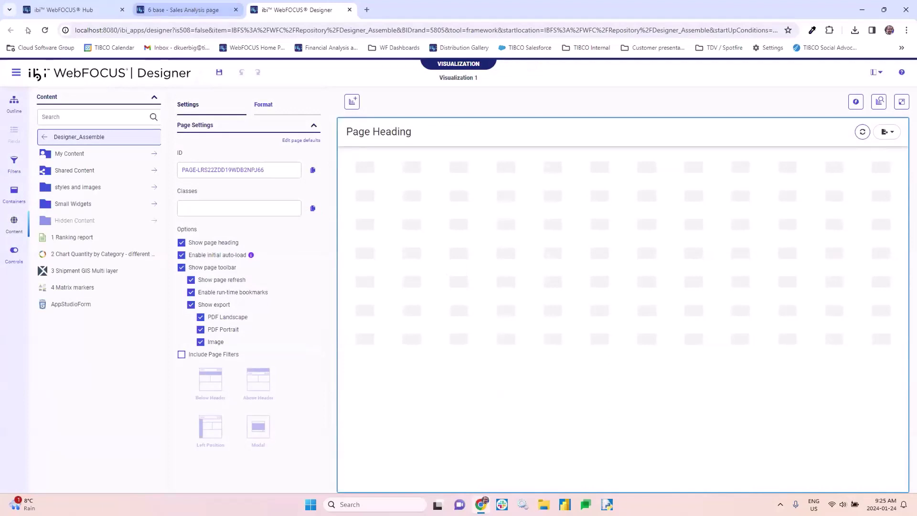
Create another new page from the custom 4 panels Infoapps template
click(15, 73)
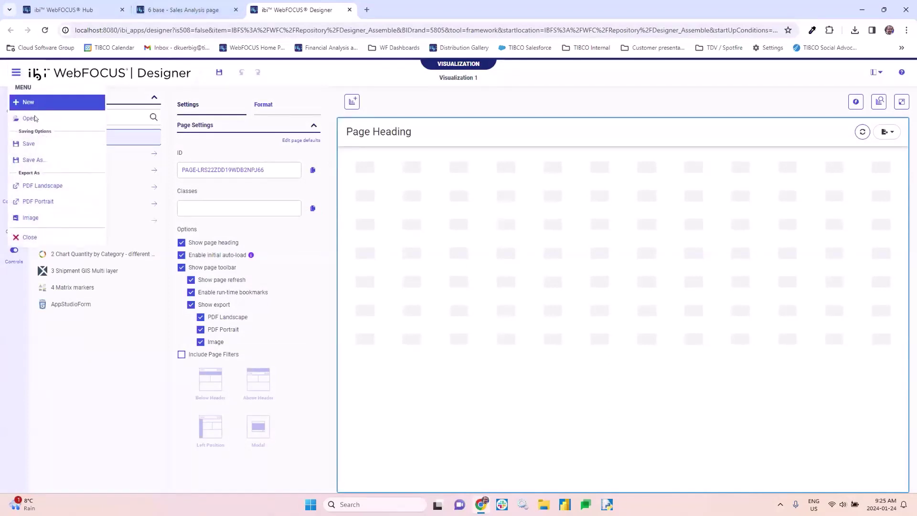
click(34, 118)
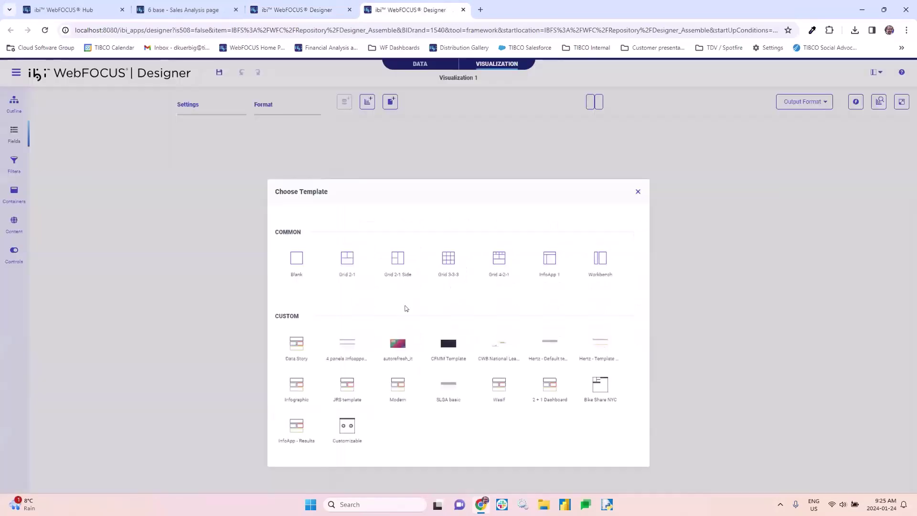
click(347, 346)
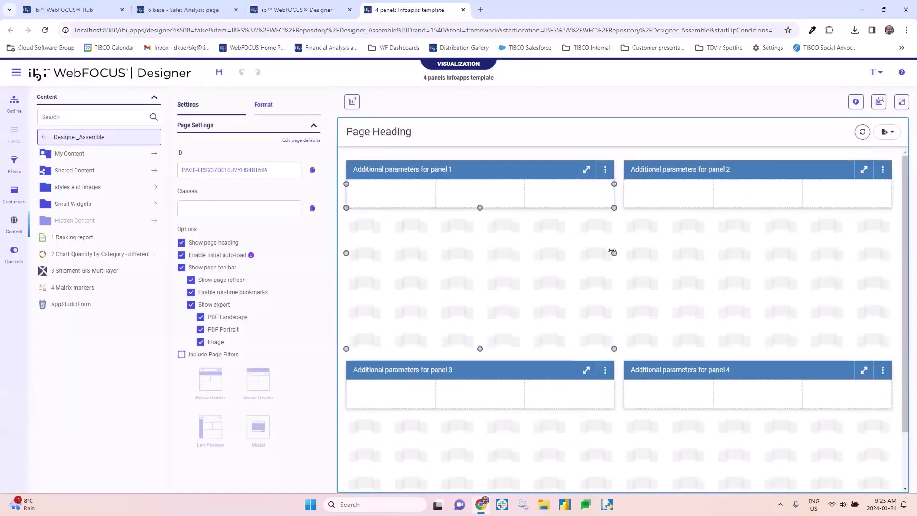
Narrow panel 1 and panel 2 to four grid columns each, leaving a four-column gap between them
drag(612, 251, 511, 234)
click(783, 179)
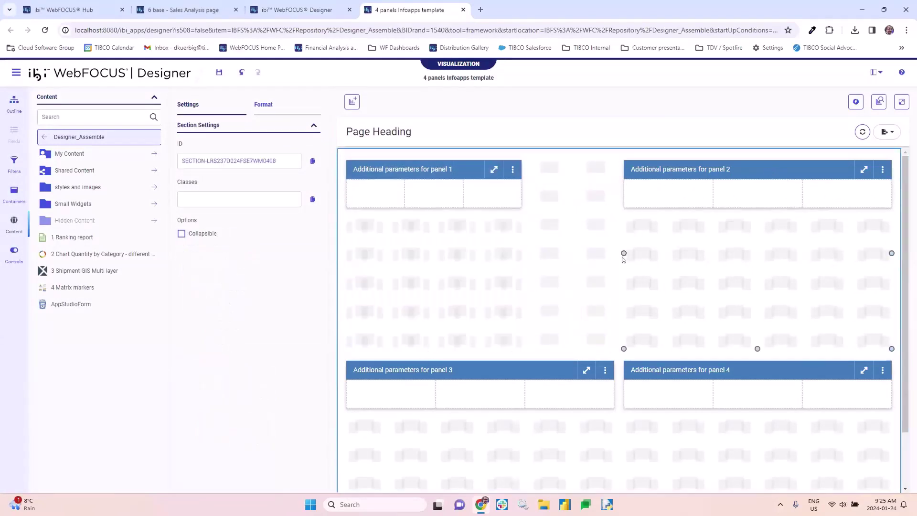
drag(623, 251, 716, 250)
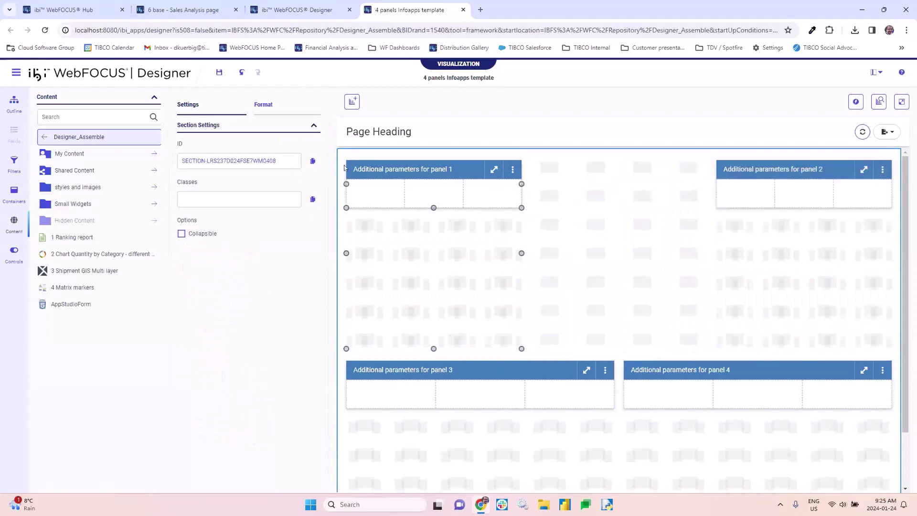
Add a Panel group container, narrow it to four columns and place it between panel 1 and panel 2
click(14, 193)
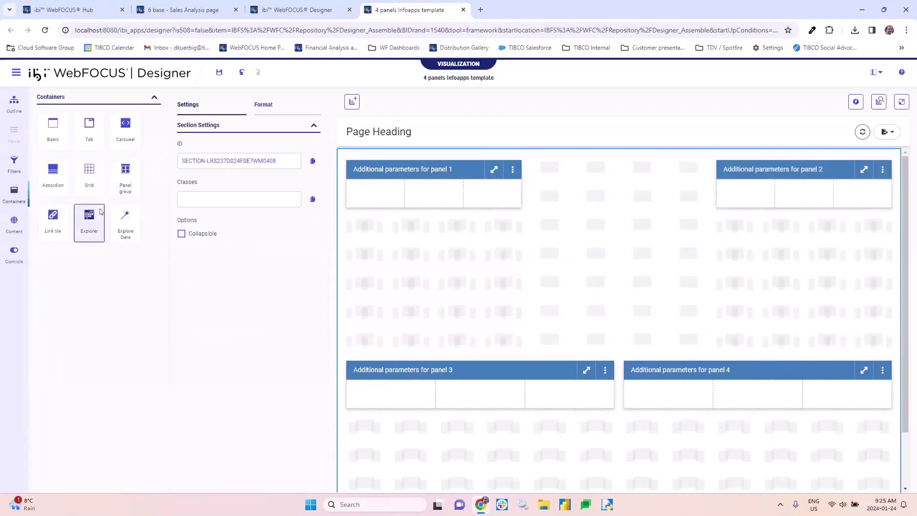
drag(115, 183, 533, 184)
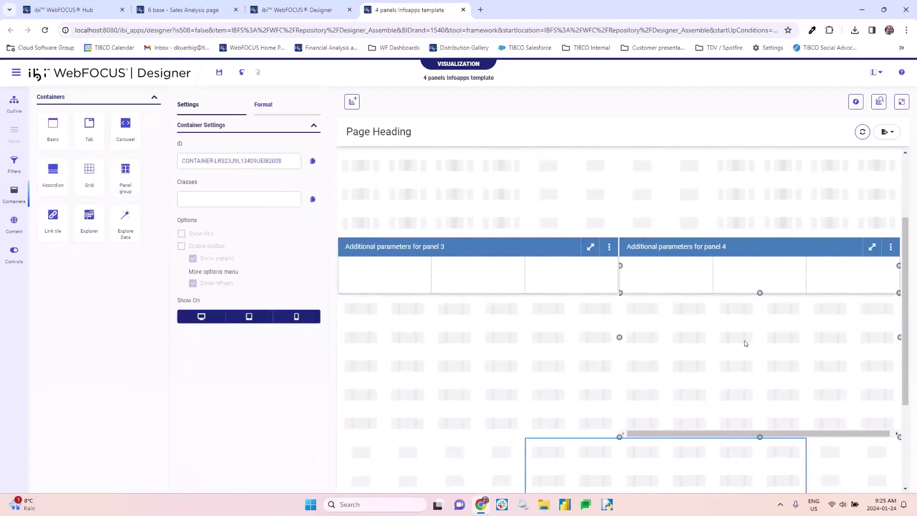
mouse_move(799, 396)
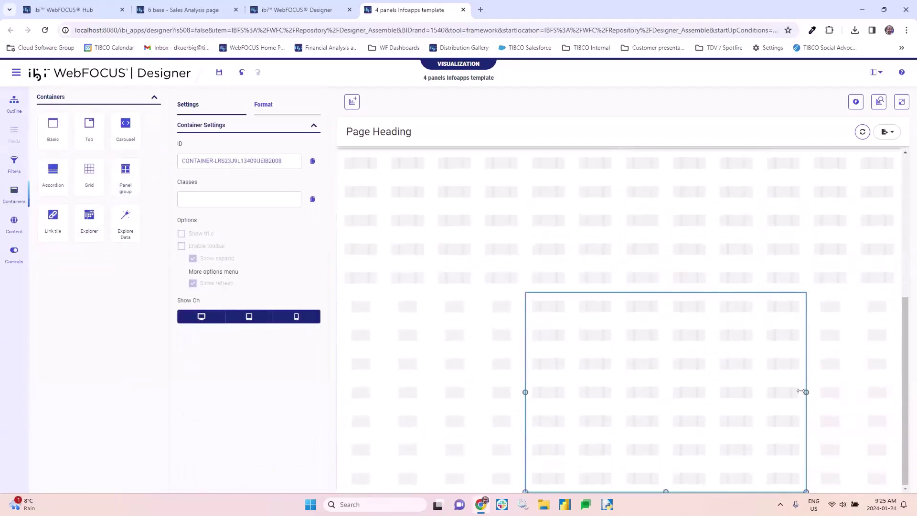
drag(800, 391, 692, 372)
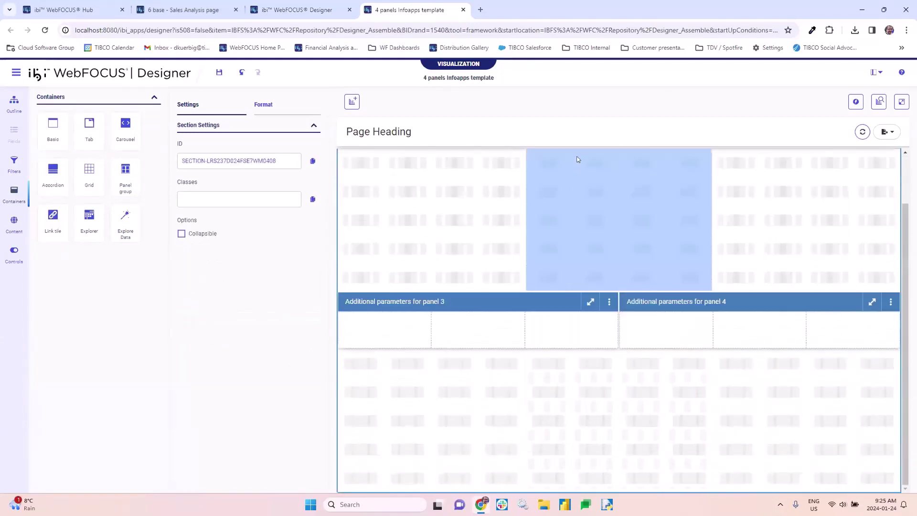
scroll(549, 190, up, 2)
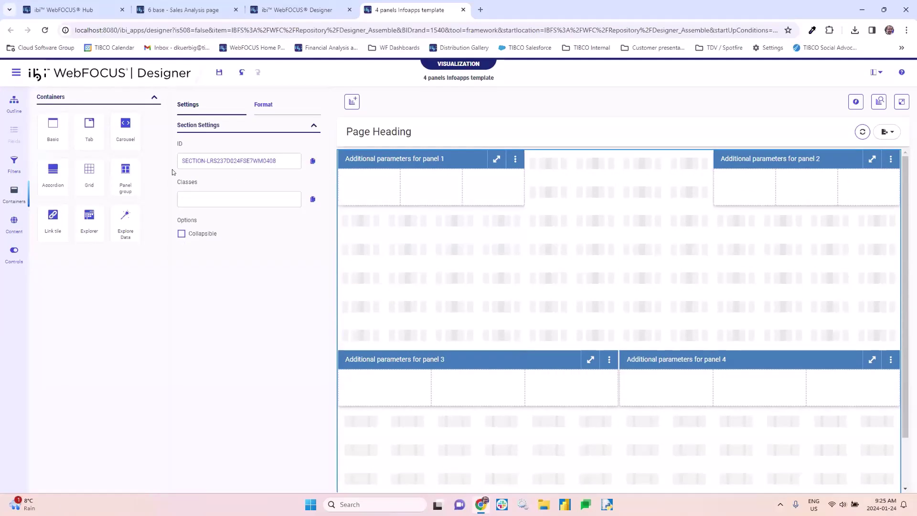
click(578, 184)
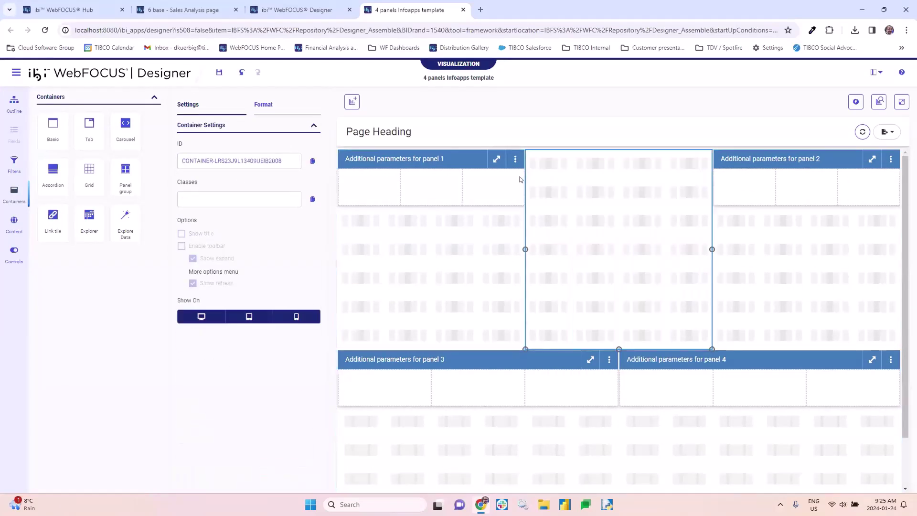
Add a Grid container inside the new panel group, spanning its full width and matching the neighbouring parameter headers' height
click(234, 197)
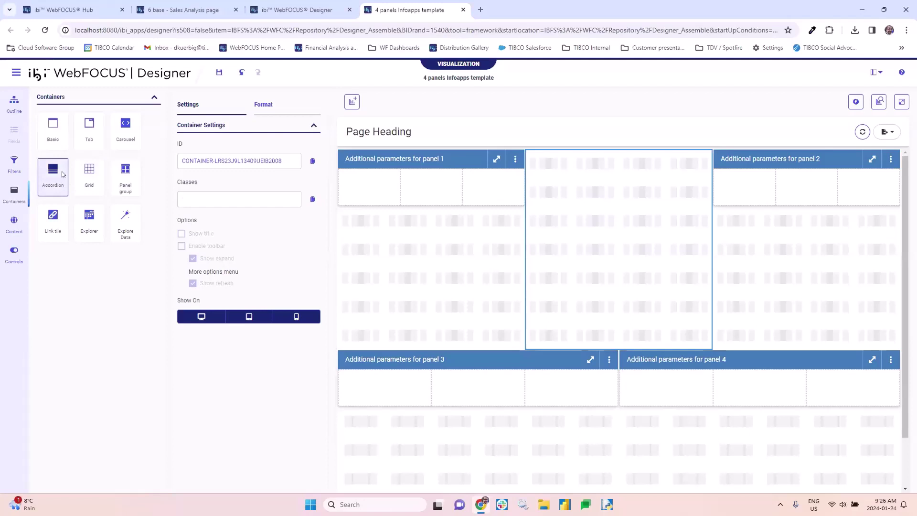
drag(89, 172, 547, 183)
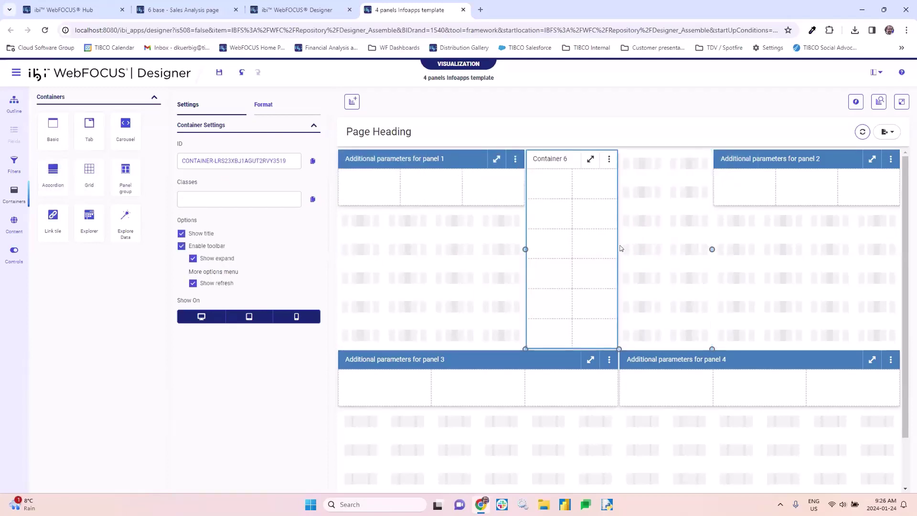
drag(610, 247, 706, 248)
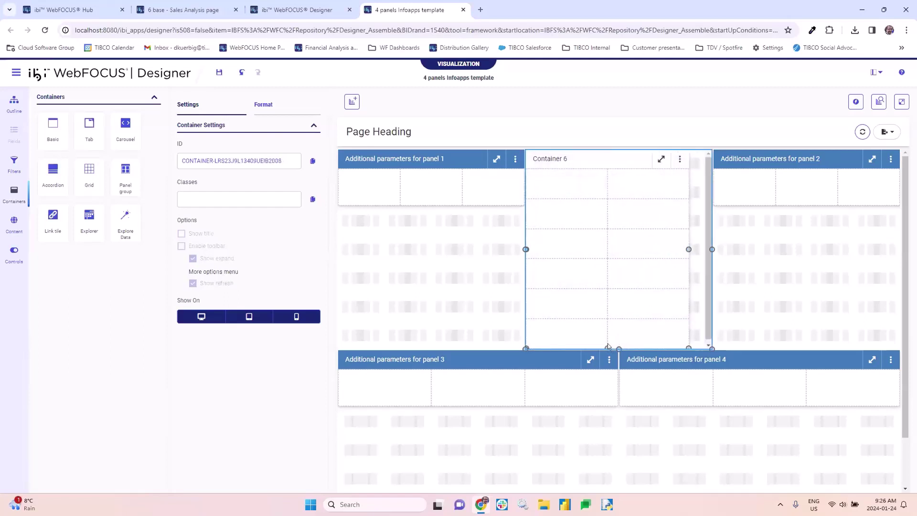
drag(606, 344, 607, 205)
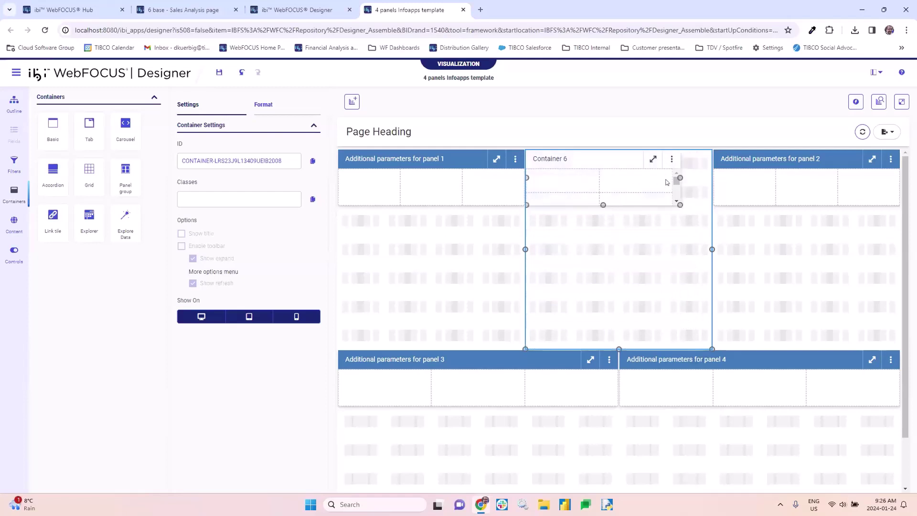
drag(684, 174, 710, 174)
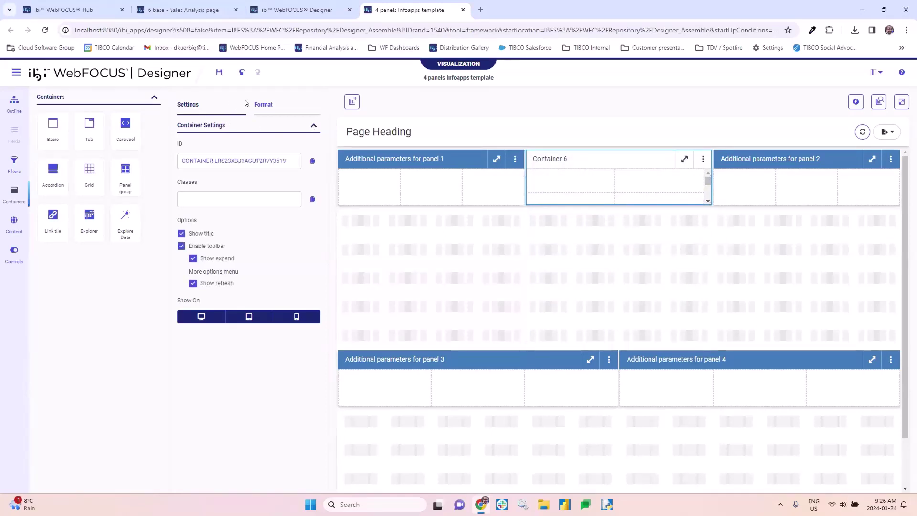
Apply Style 3 to the new grid container and delete its surplus rows, leaving one row of two cells
click(263, 105)
click(217, 179)
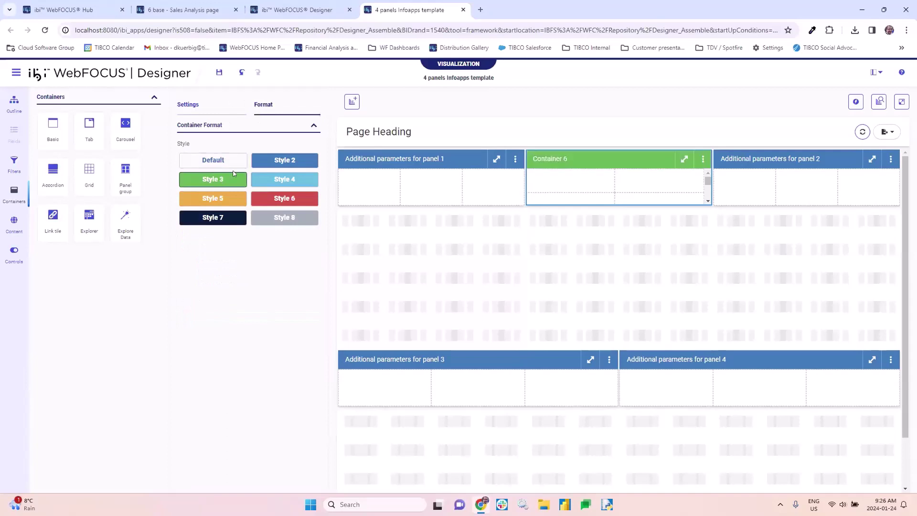
click(573, 197)
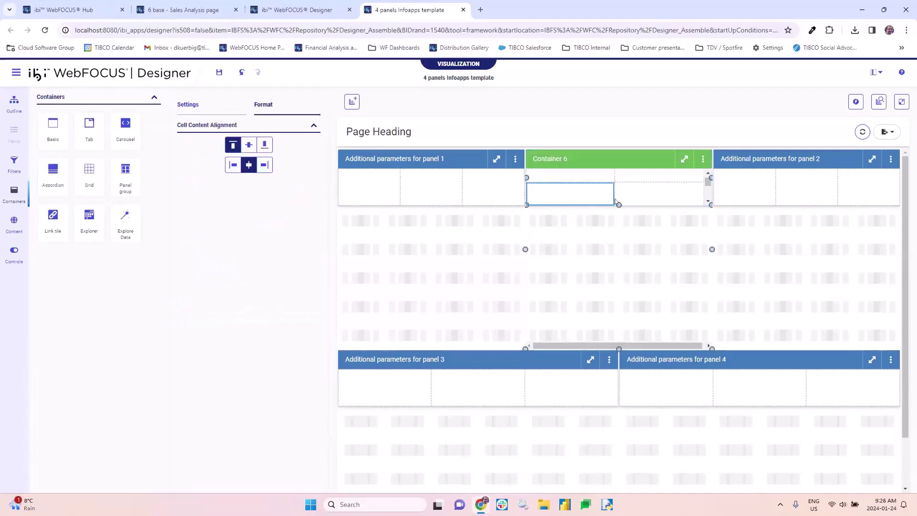
scroll(624, 198, down, 1)
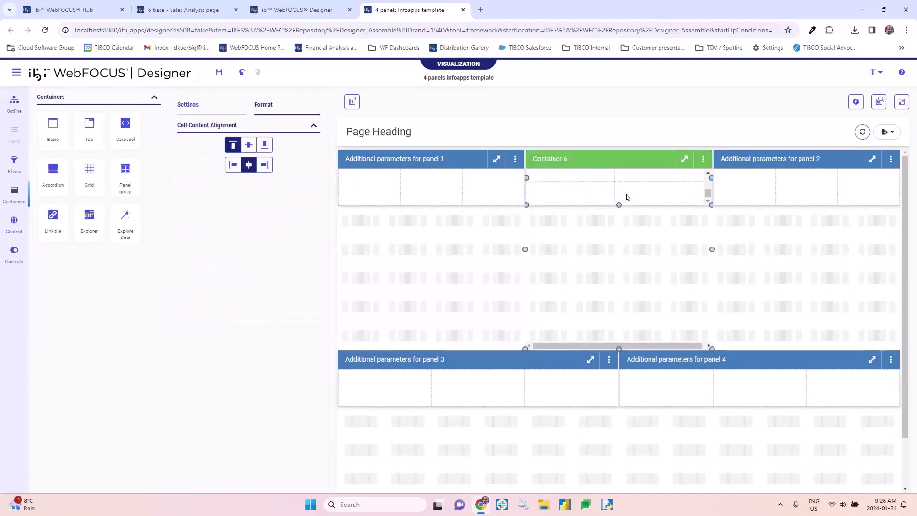
right_click(649, 202)
click(689, 256)
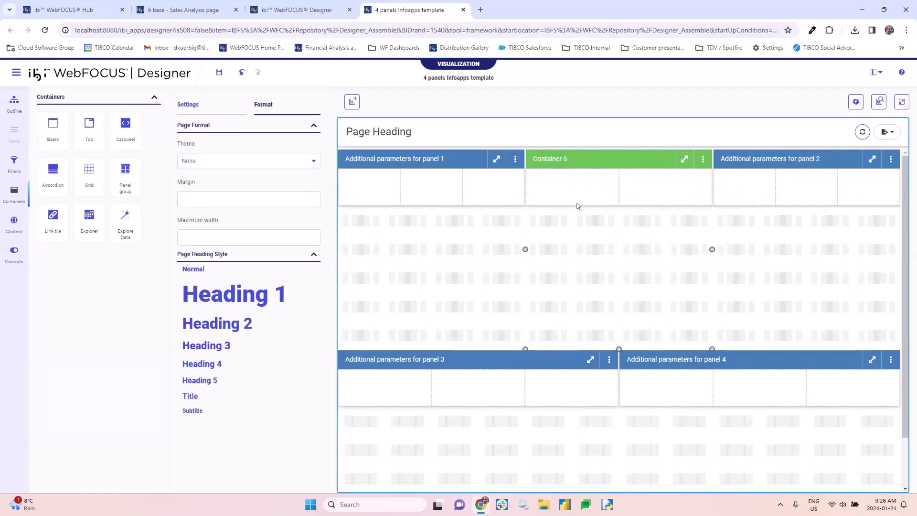
Rename the green grid container as Panel 5
double_click(557, 158)
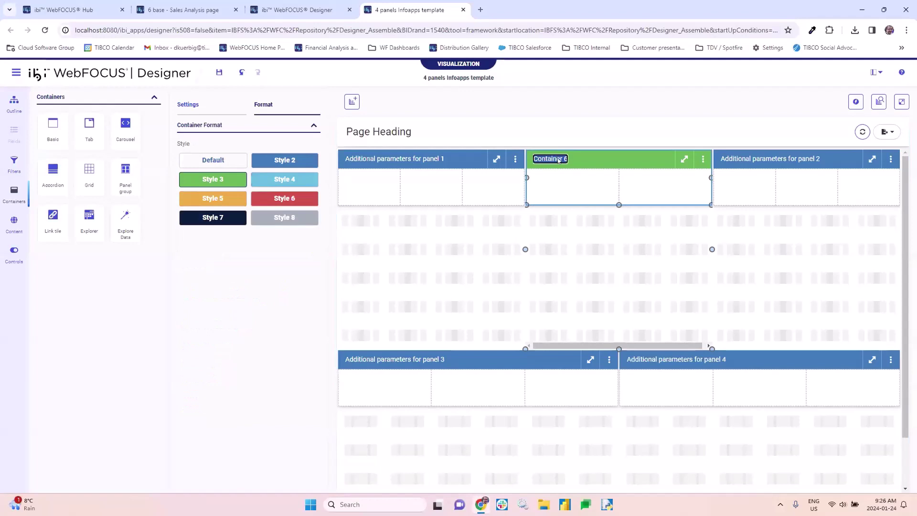
text(Panel 5)
click(606, 248)
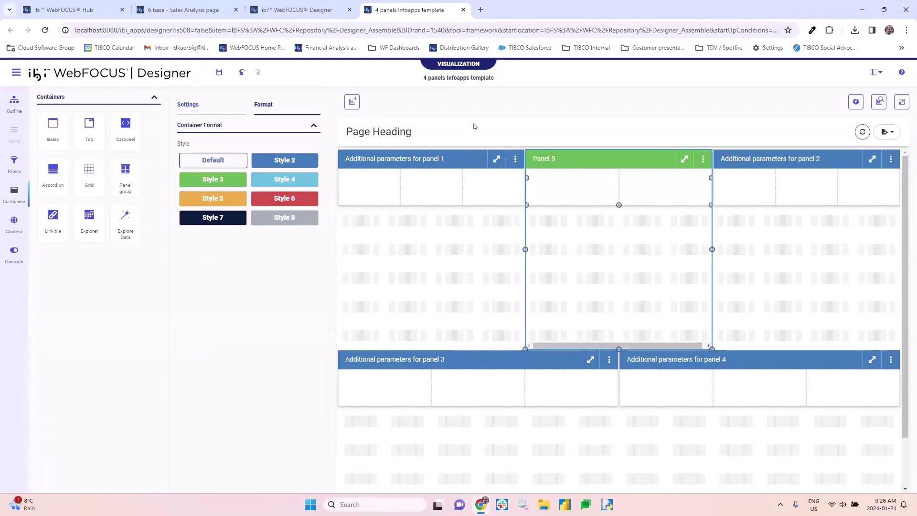
Save a copy of the page titled "5 panels Infoapps template" and named 5_panels_infoapps_template in Designer_Assemble
click(16, 72)
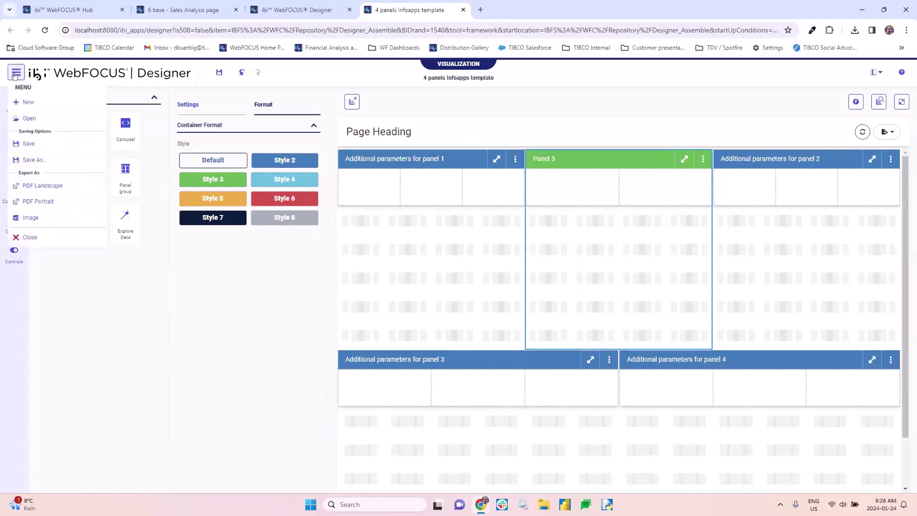
click(31, 160)
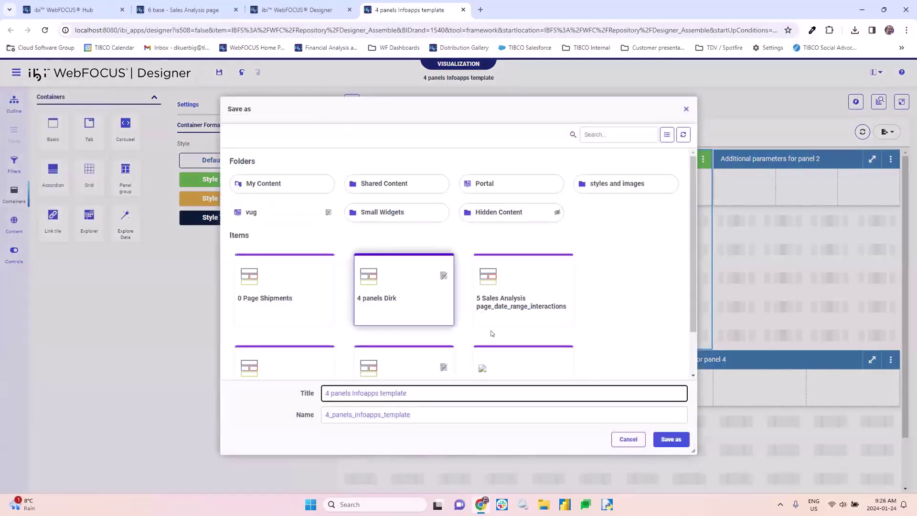
click(327, 414)
key(BackSpace)
text(5)
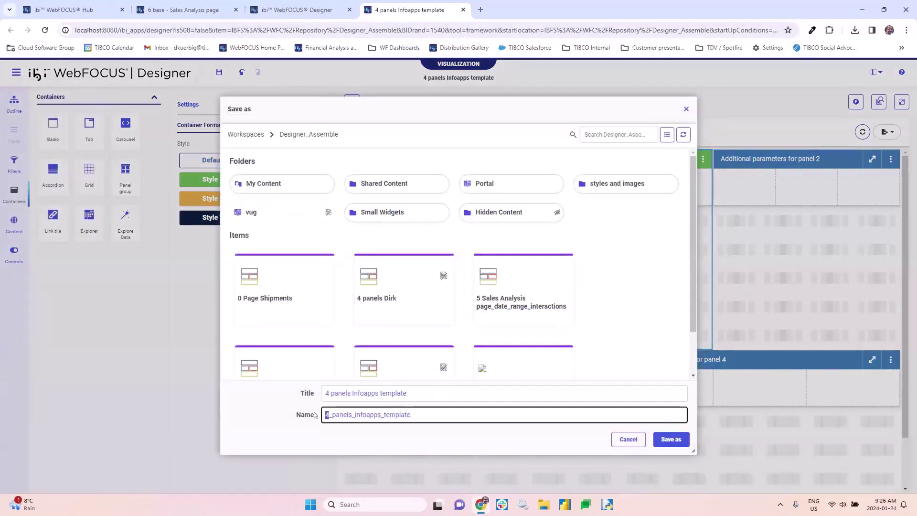
click(327, 391)
key(BackSpace)
text(5)
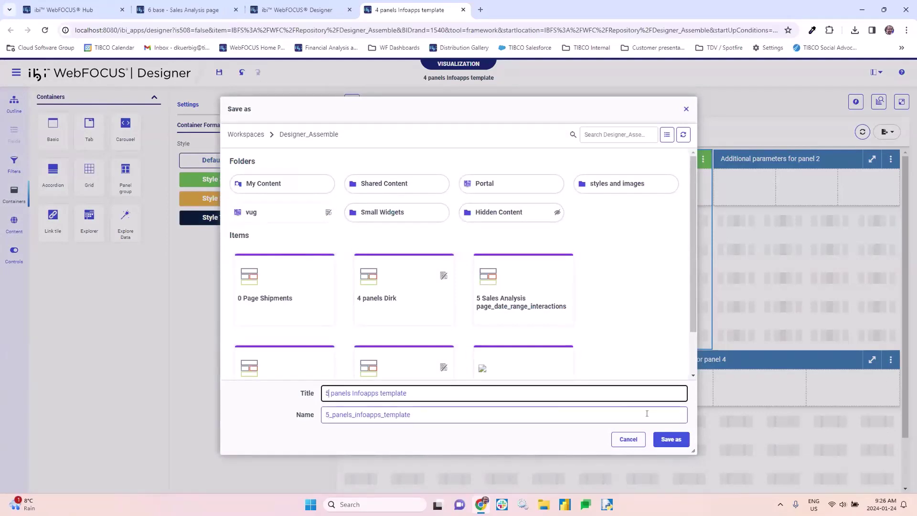
click(662, 438)
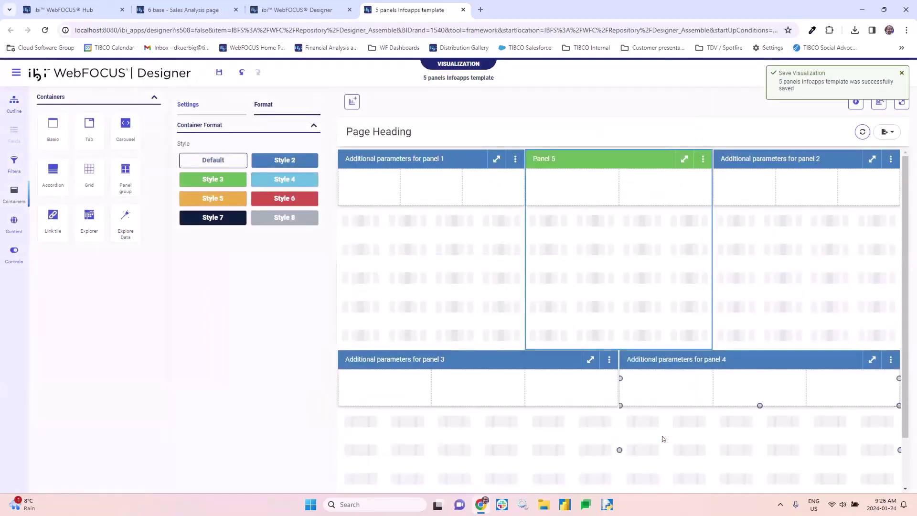
Apply Style 6 to the "Additional parameters for panel 1" container and save the template
click(17, 72)
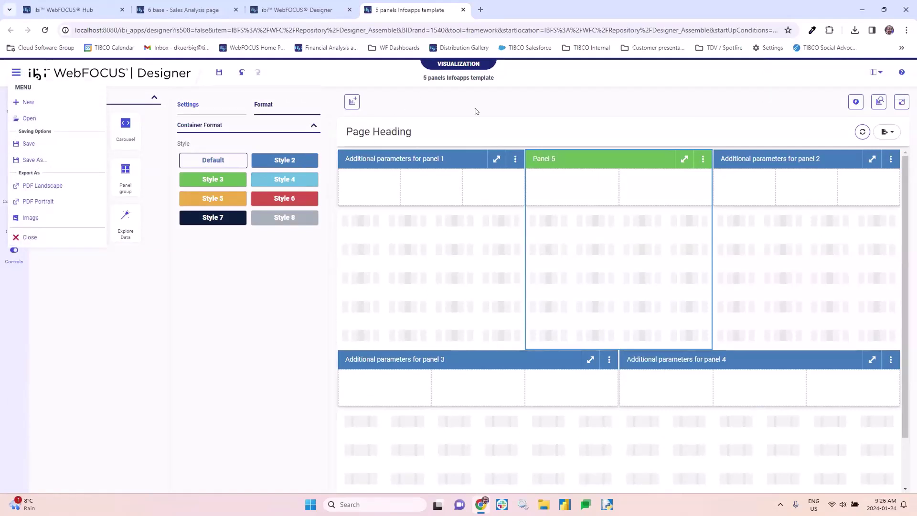
click(401, 157)
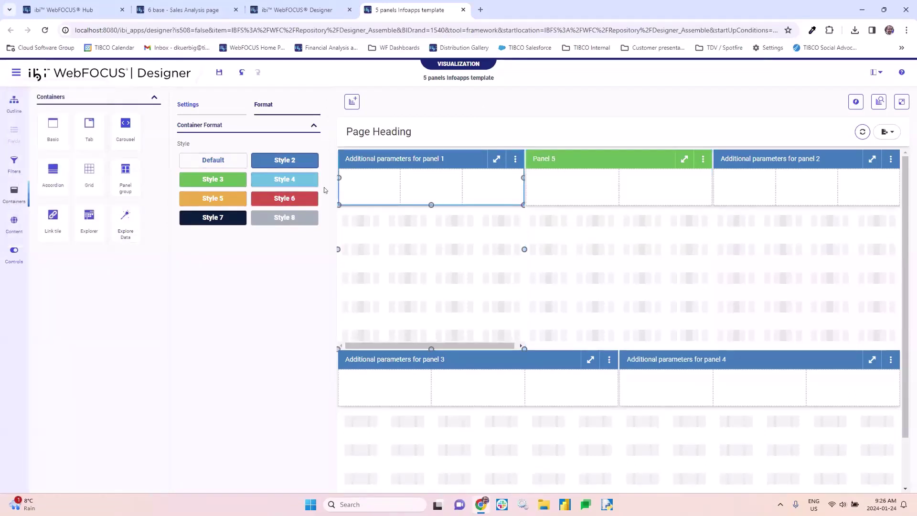
click(278, 200)
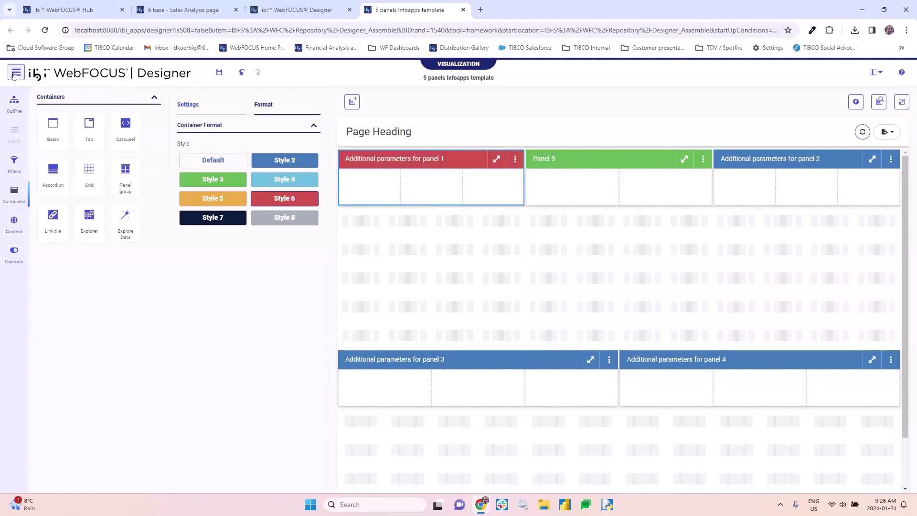
click(16, 73)
click(32, 144)
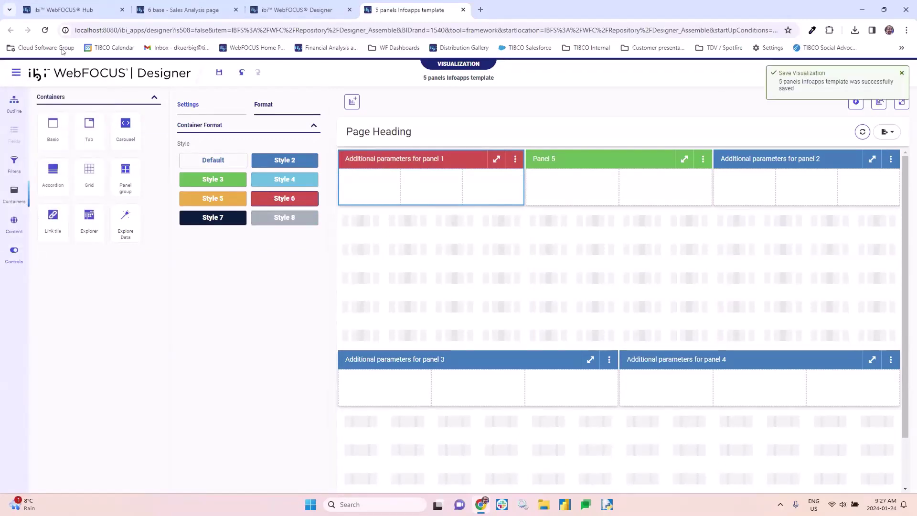
Close the template, the blank visualization and the Sales Analysis page, discarding the latter's unsaved changes
click(15, 72)
click(48, 235)
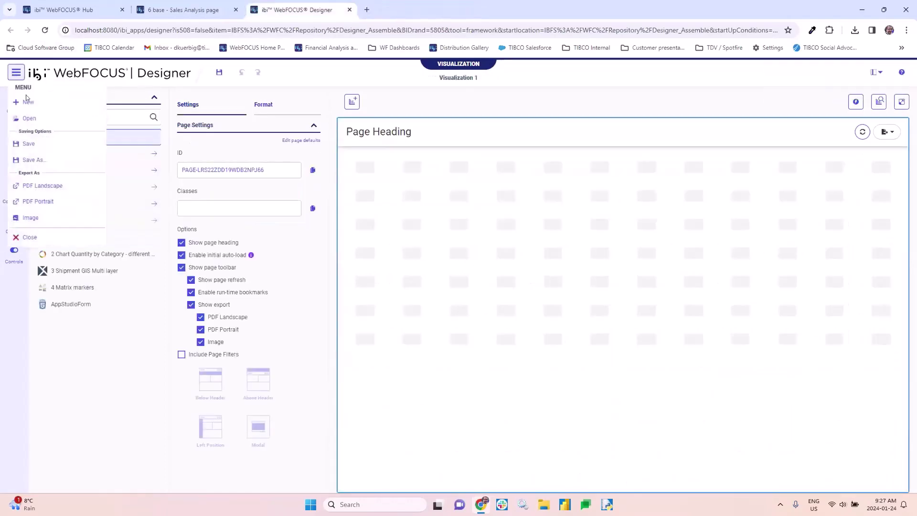
click(53, 232)
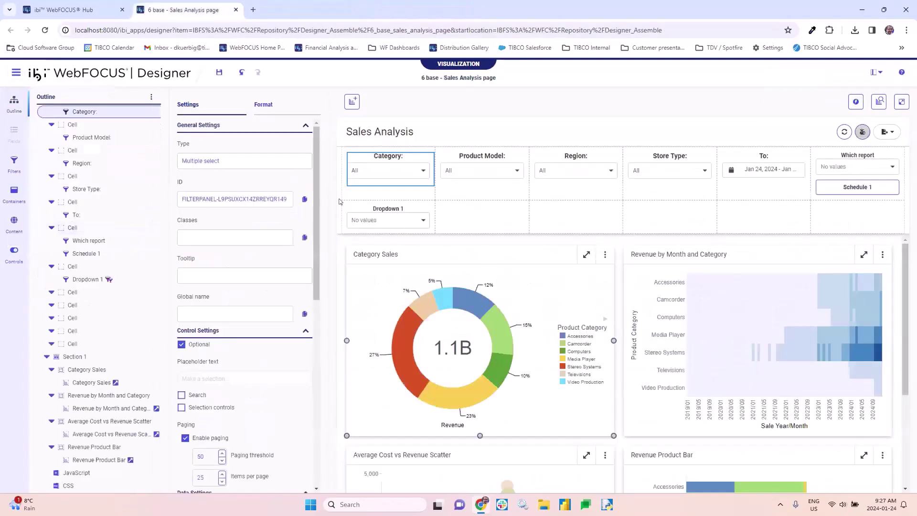
click(16, 72)
click(43, 236)
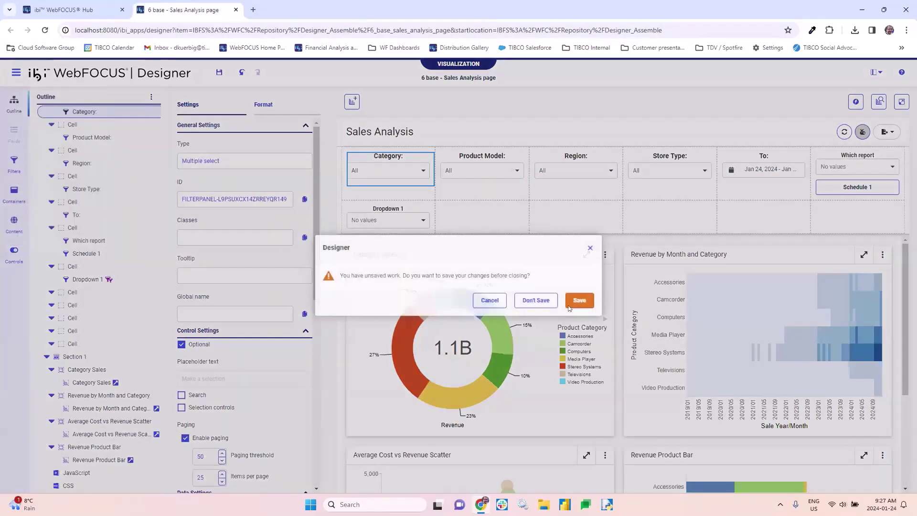
click(535, 300)
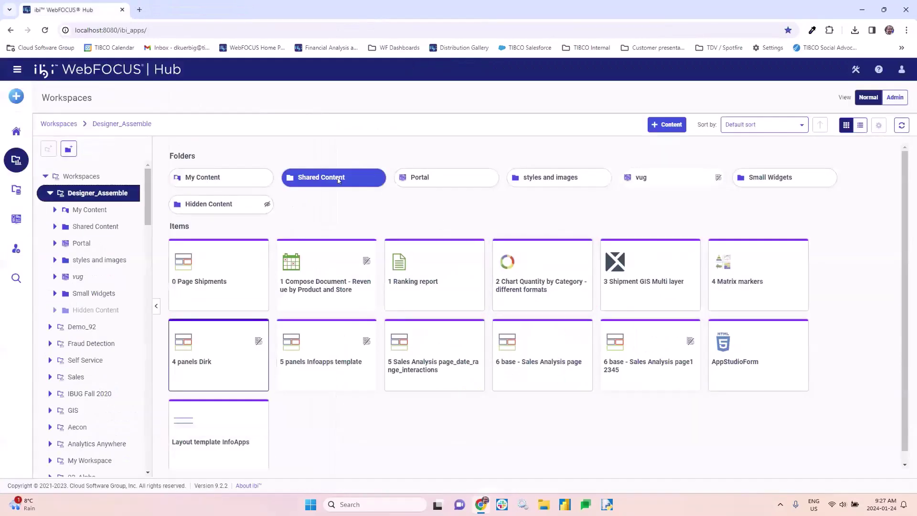
Copy the 5 panels Infoapps template page and collapse the Designer_Assemble, Custom and Themes folders in the workspace tree
right_click(323, 341)
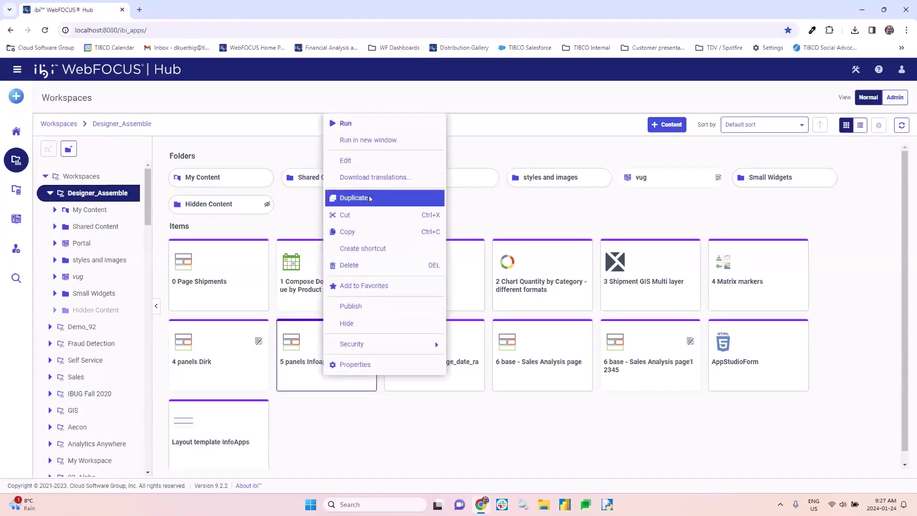
click(352, 231)
click(53, 305)
scroll(77, 334, down, 12)
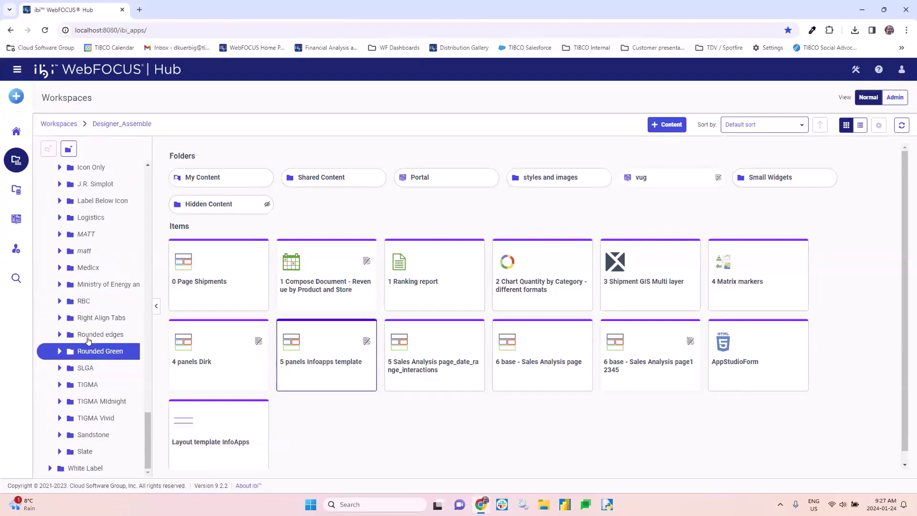
scroll(90, 334, up, 10)
scroll(89, 332, up, 10)
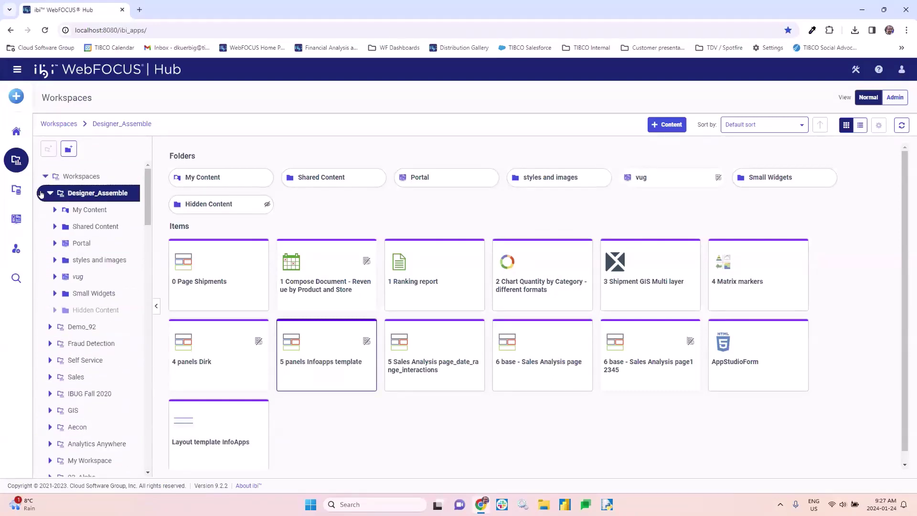
click(50, 194)
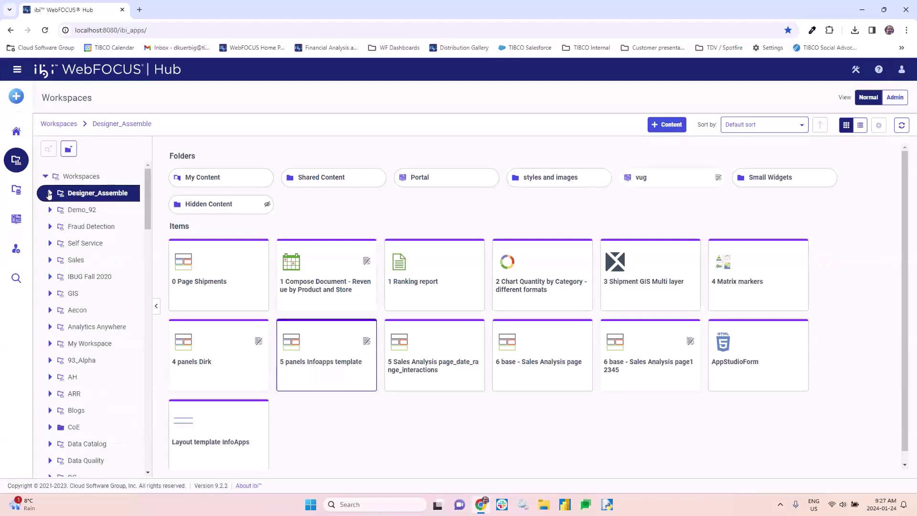
scroll(51, 286, down, 10)
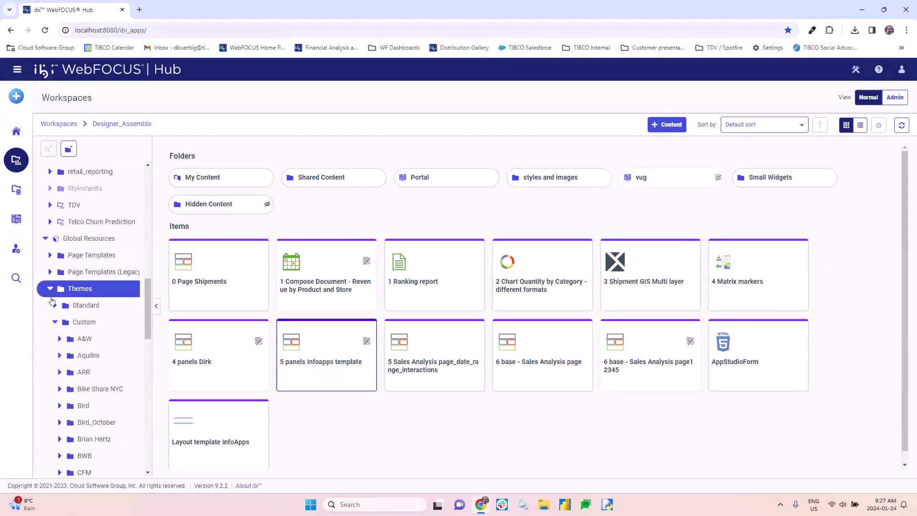
click(55, 321)
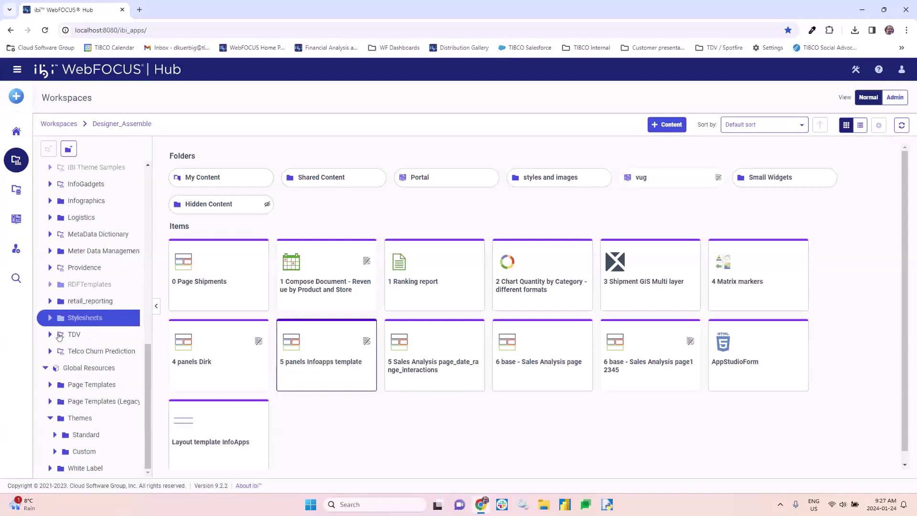
click(51, 418)
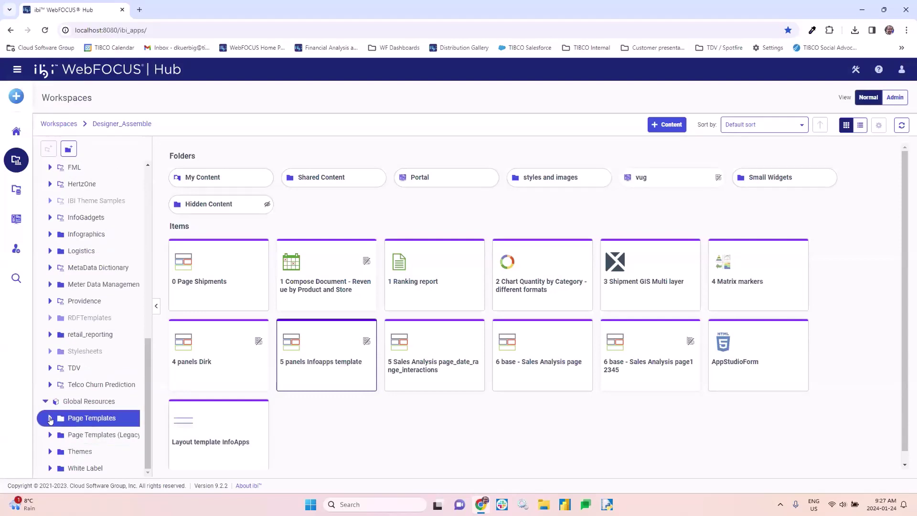
Paste the copied page into the Custom folder of Page Templates under Global Resources and publish it
click(50, 418)
click(88, 418)
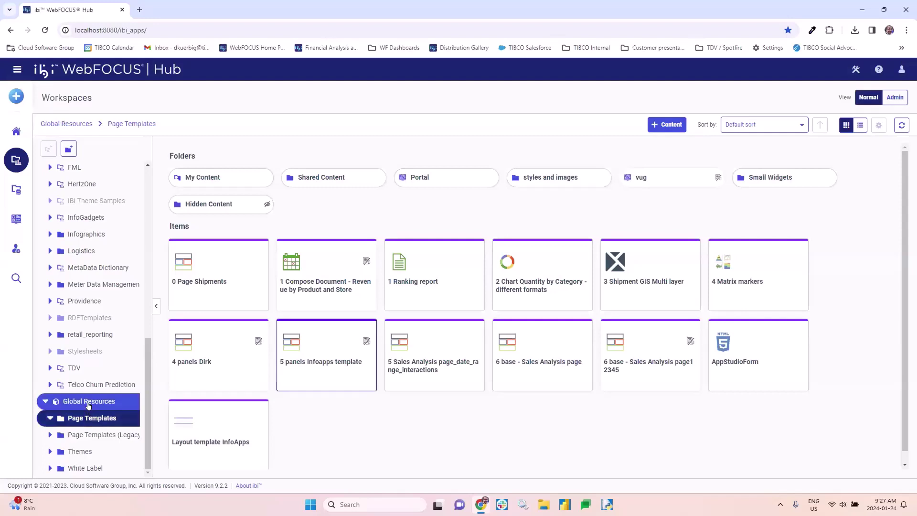
click(87, 403)
click(81, 419)
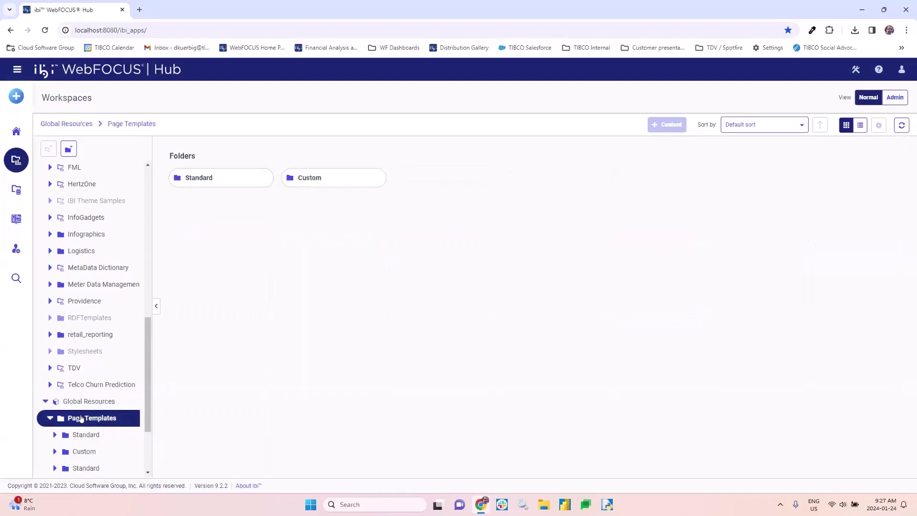
click(215, 174)
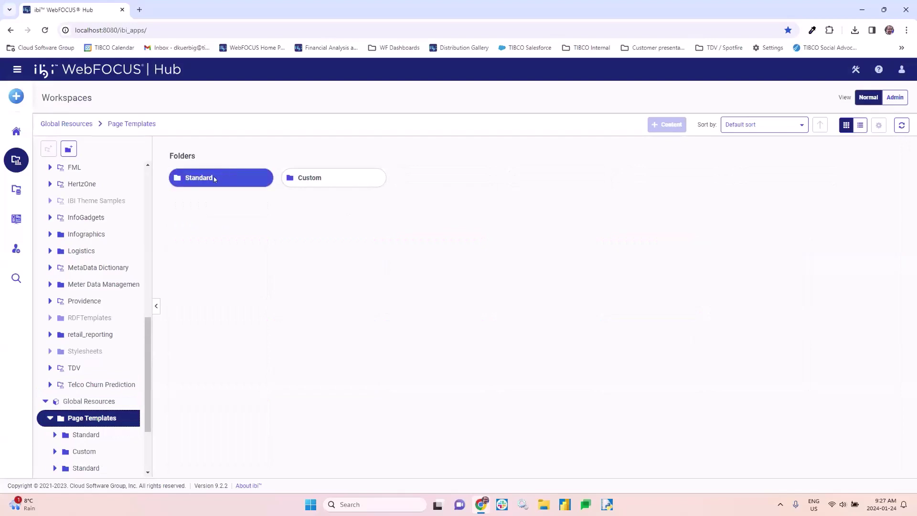
double_click(313, 176)
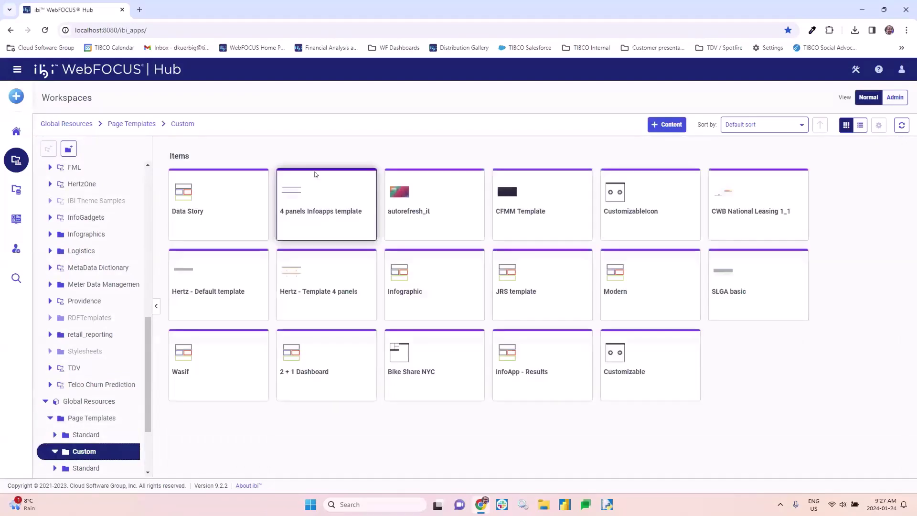
right_click(378, 442)
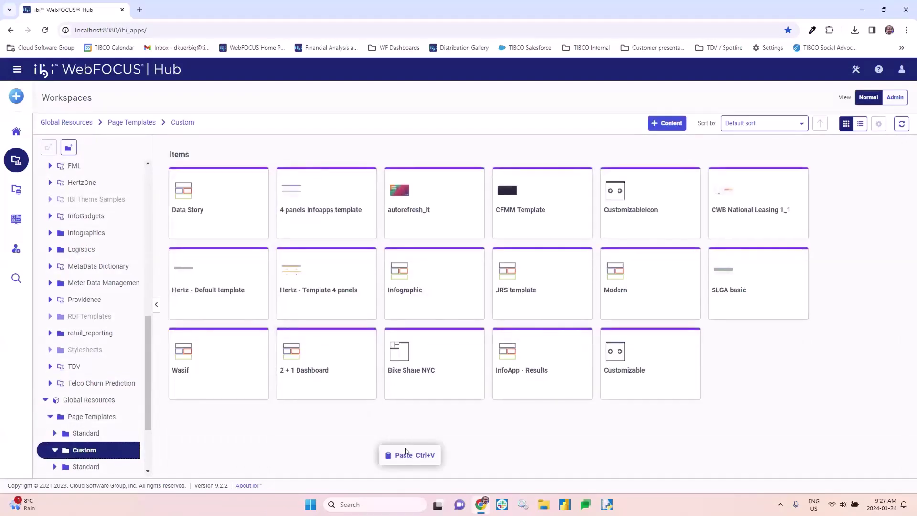
click(406, 454)
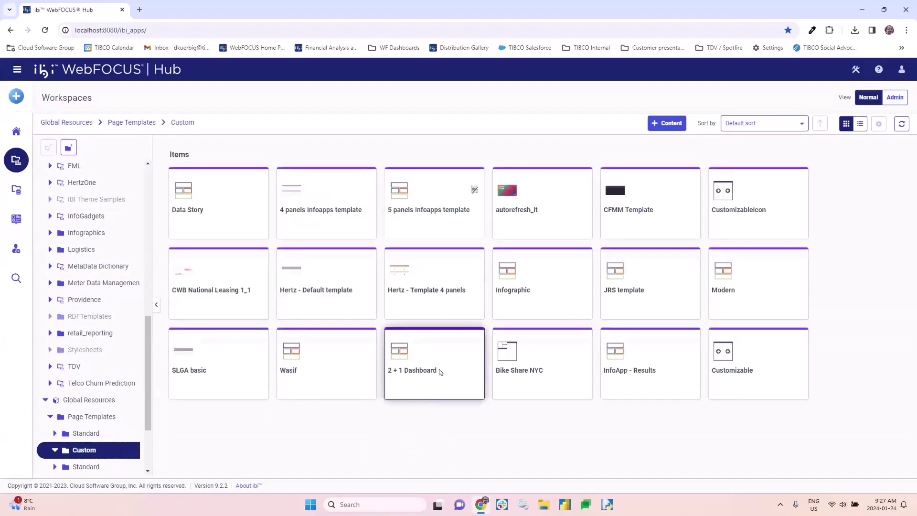
right_click(424, 203)
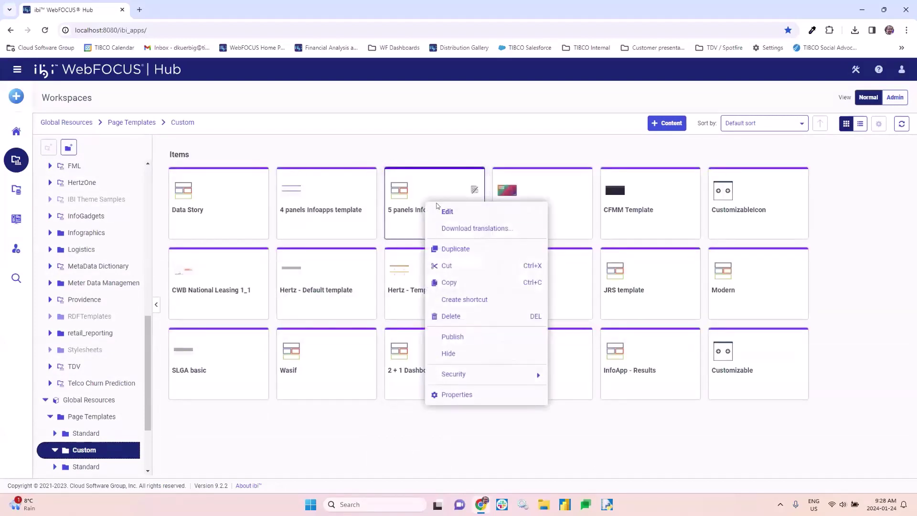
click(460, 334)
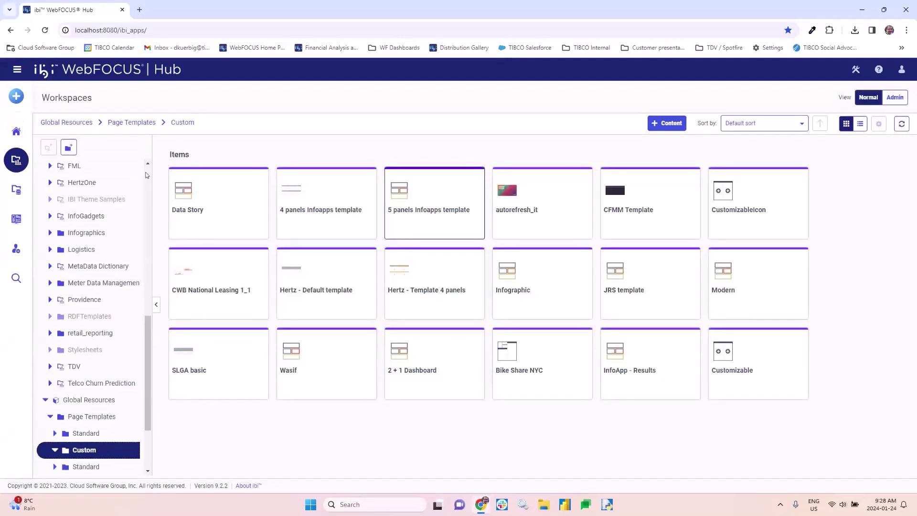
Assemble a new visualization page in Designer_Assemble from the custom 5 panels Infoapps template
scroll(147, 175, up, 10)
click(81, 193)
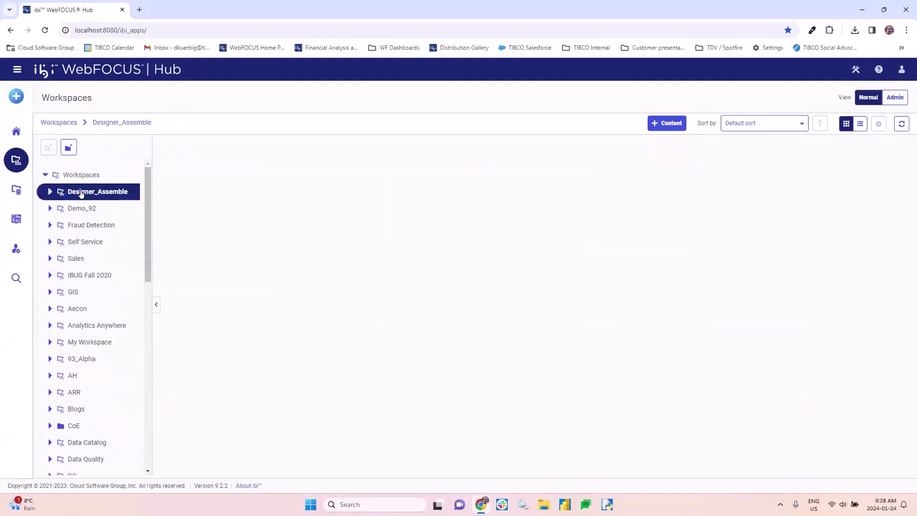
click(16, 96)
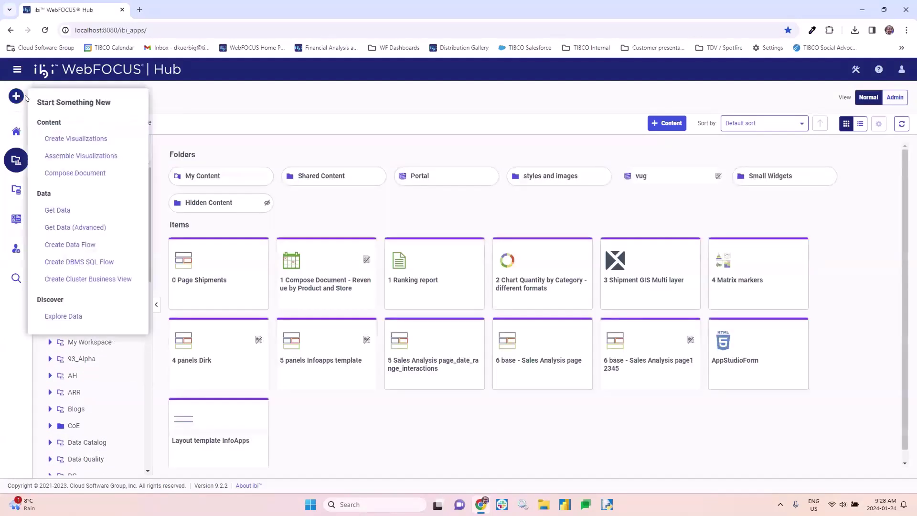
click(87, 155)
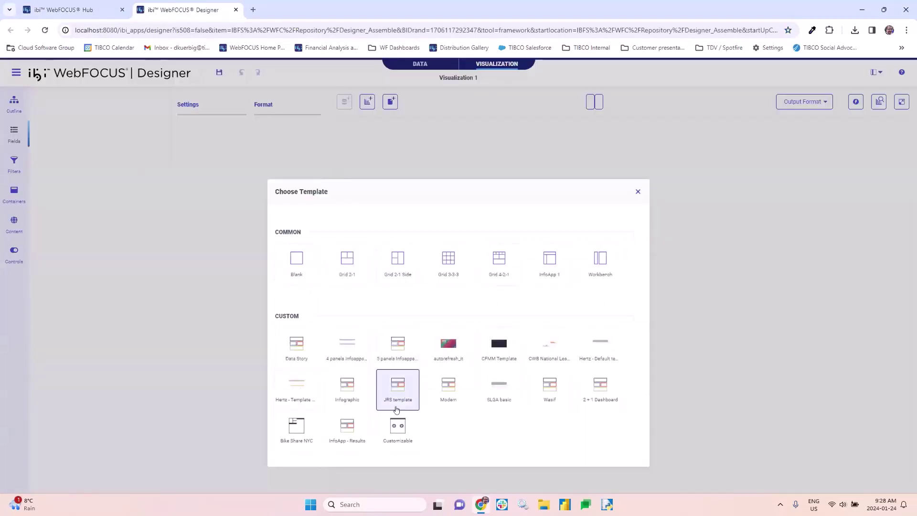
click(400, 343)
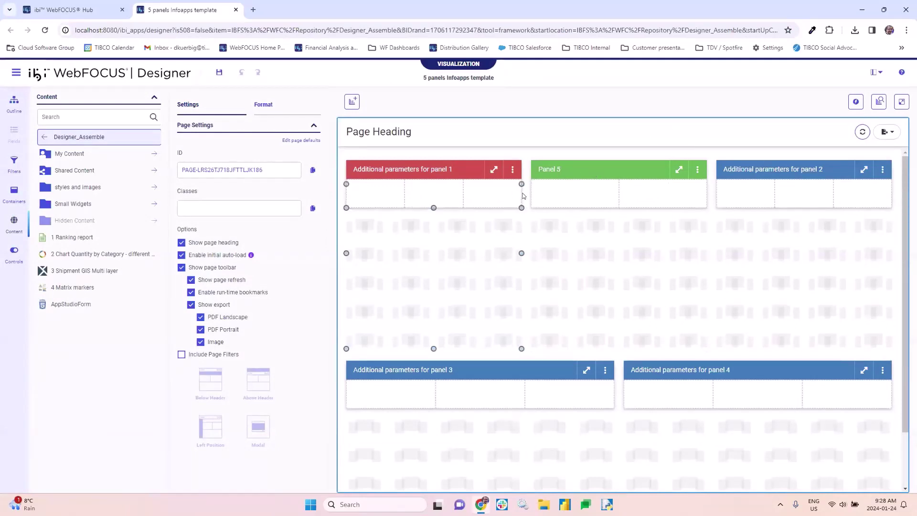
Set the page margin to 2px in the page format of the new five-panel page
click(372, 150)
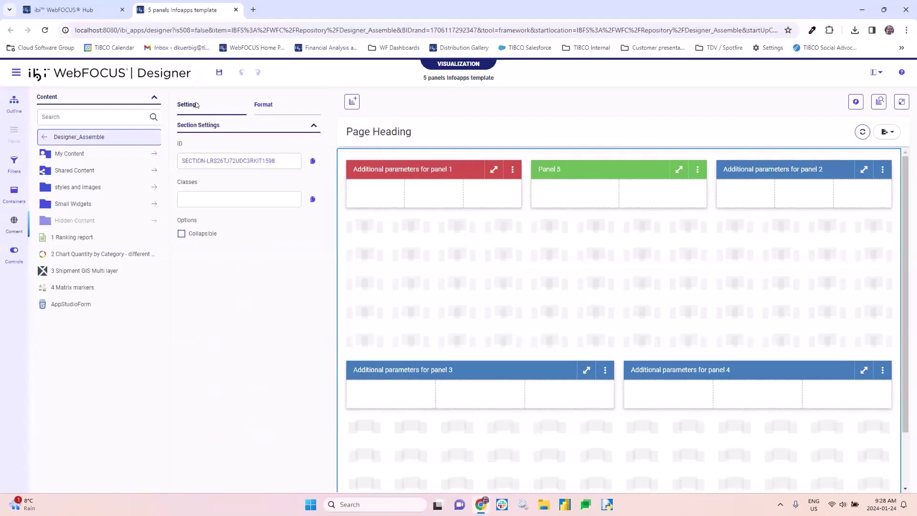
click(263, 104)
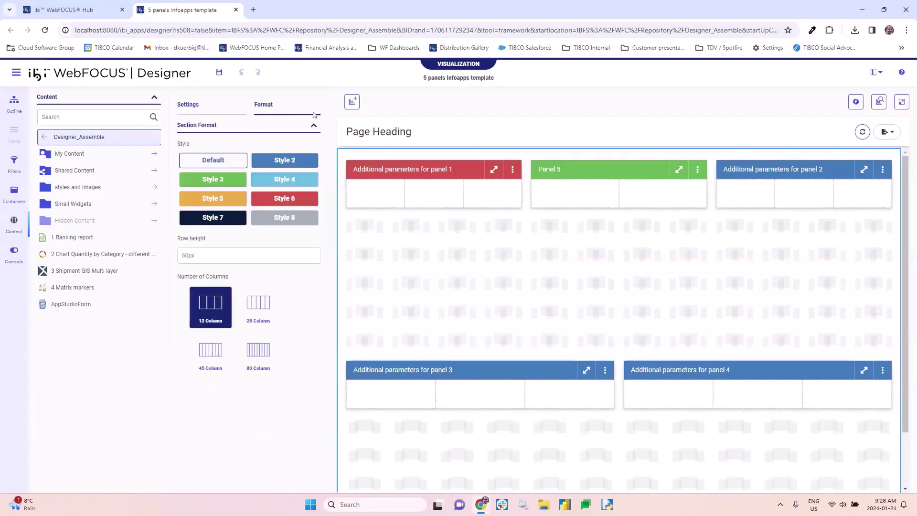
click(349, 131)
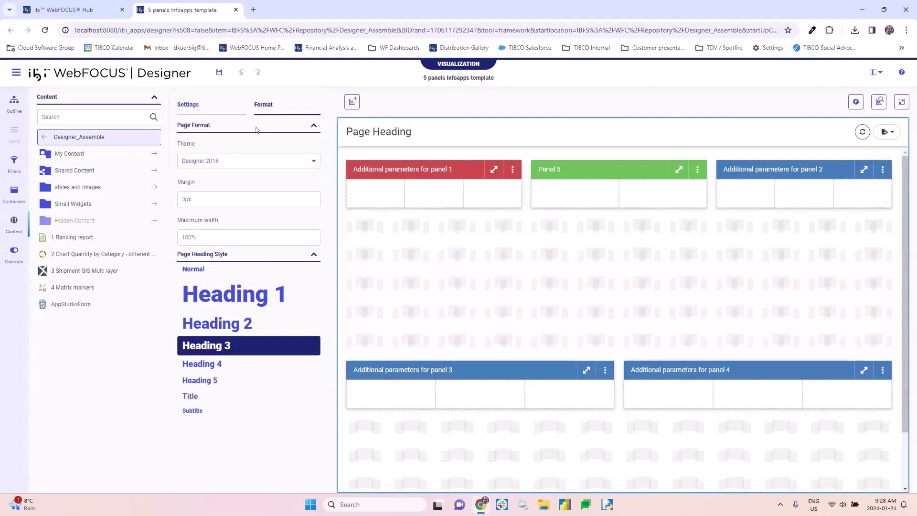
click(197, 198)
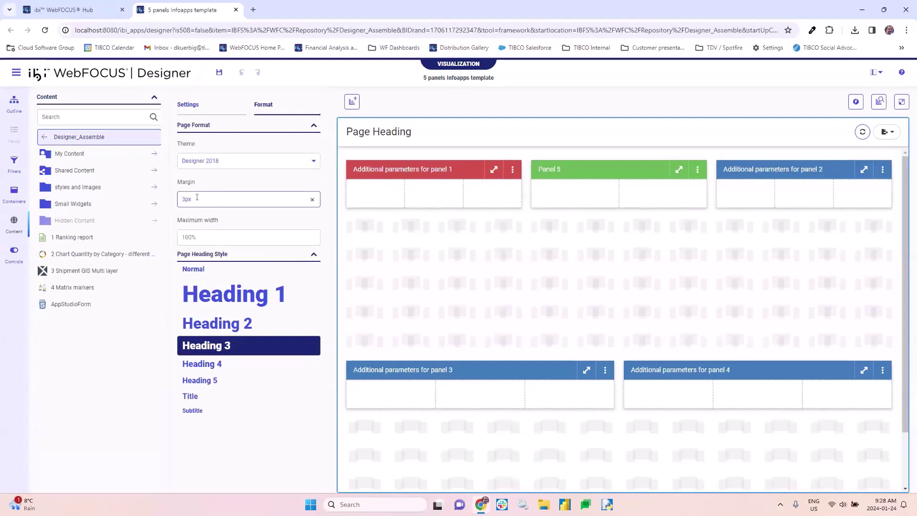
click(197, 198)
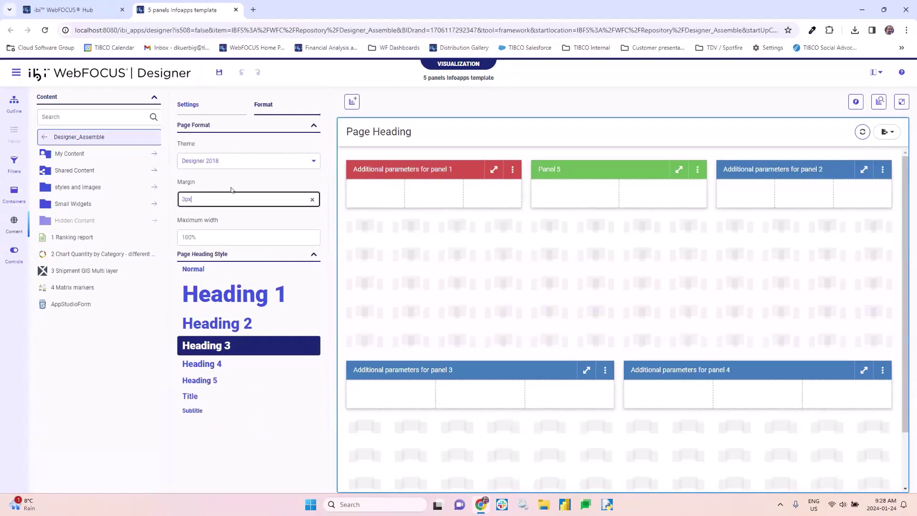
double_click(211, 195)
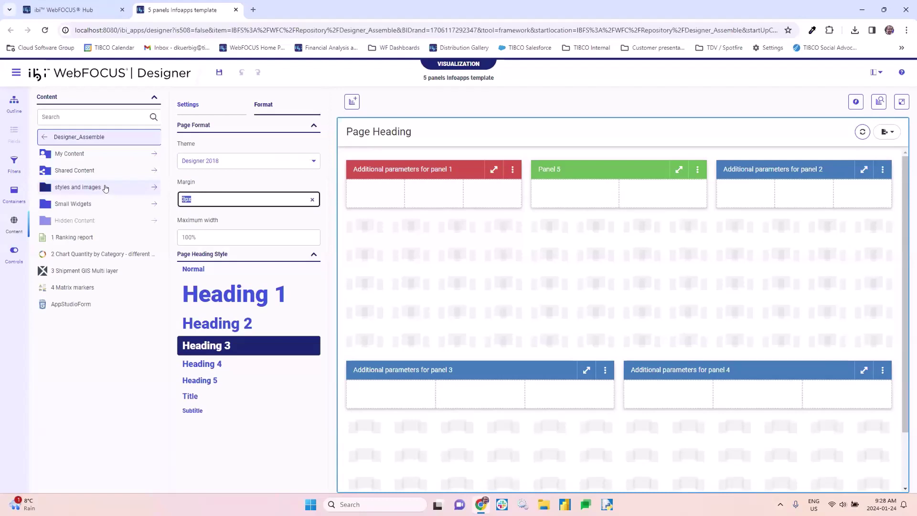
text(2px)
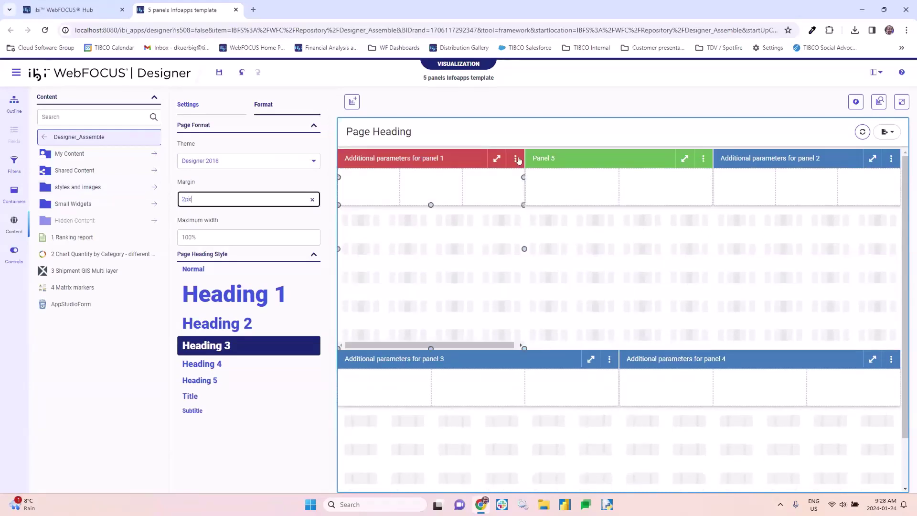
Save the page as 5 panels Infoapps template in Designer_Assemble, replacing the existing file
click(214, 72)
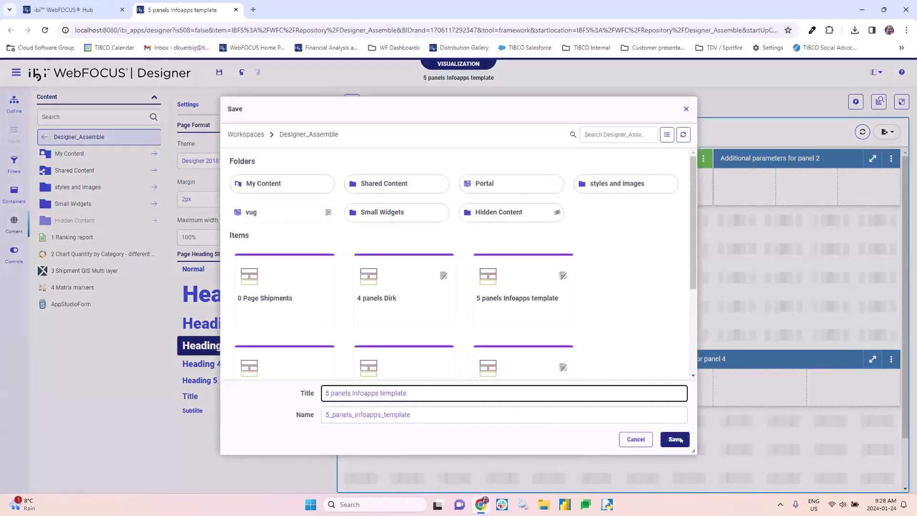
click(681, 439)
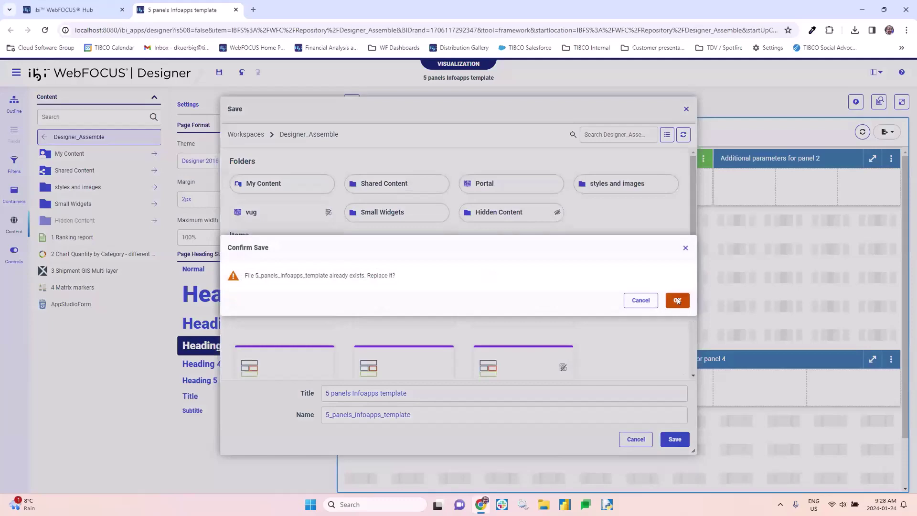
click(678, 301)
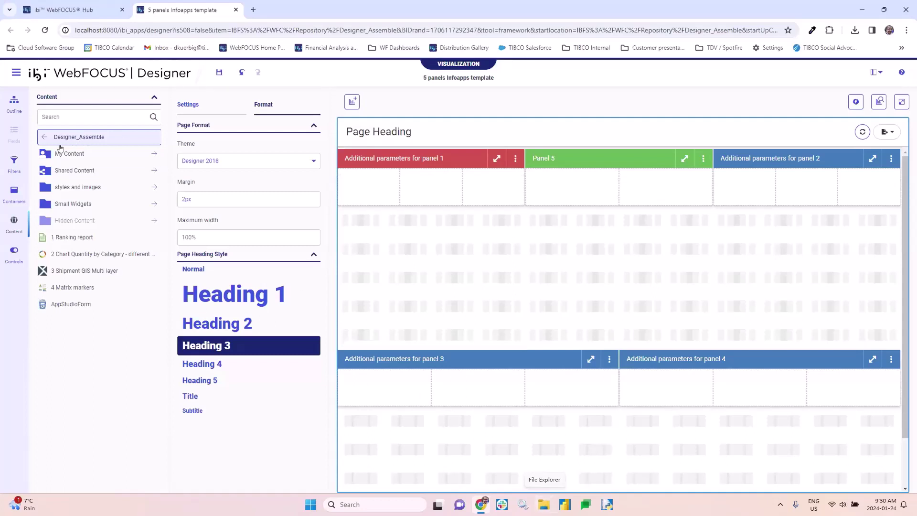
Open the 0 Page Shipments page from the Designer_Assemble workspace for editing
click(447, 158)
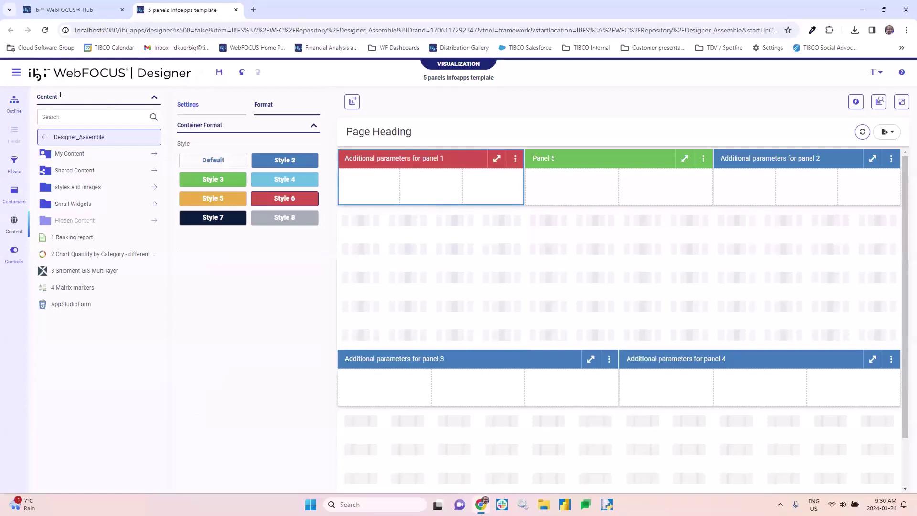
click(15, 72)
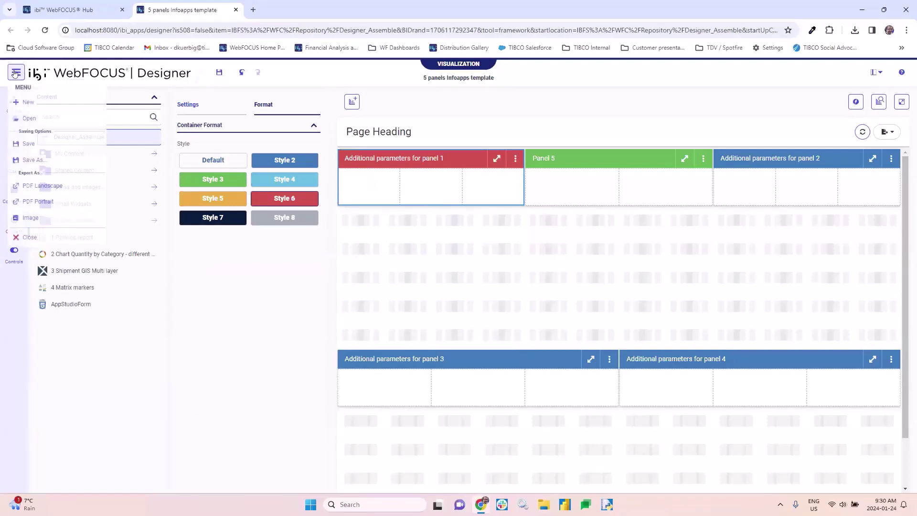
click(33, 119)
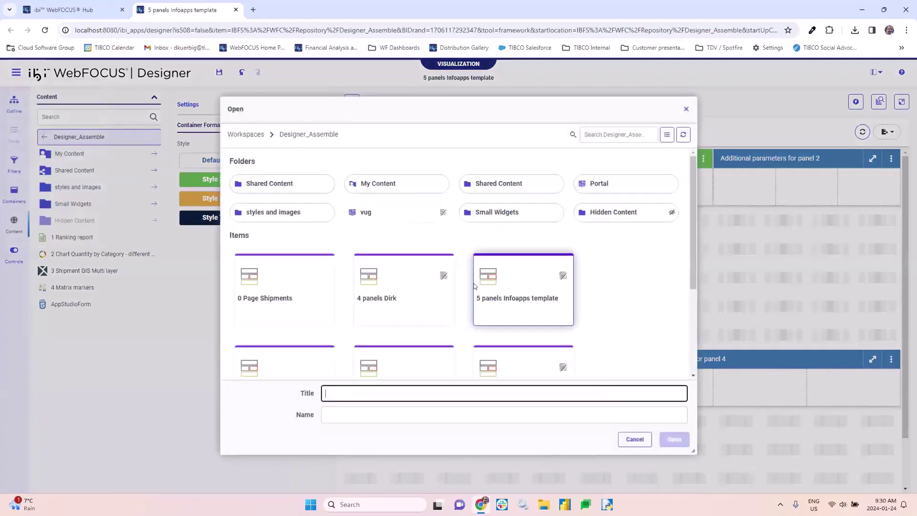
scroll(513, 287, down, 1)
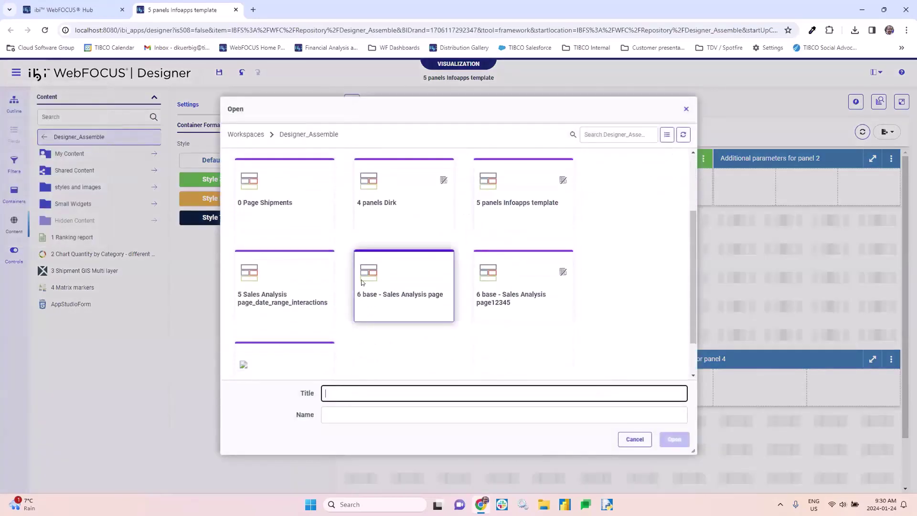
click(282, 190)
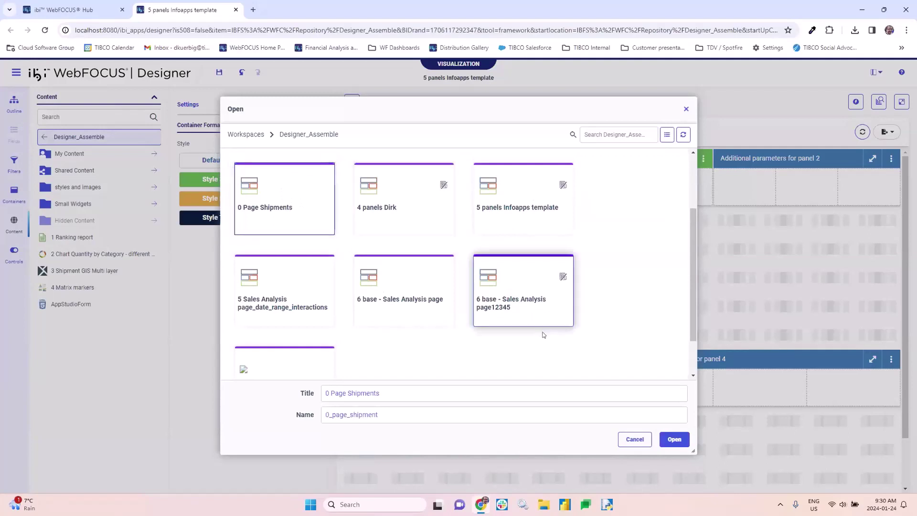
click(674, 438)
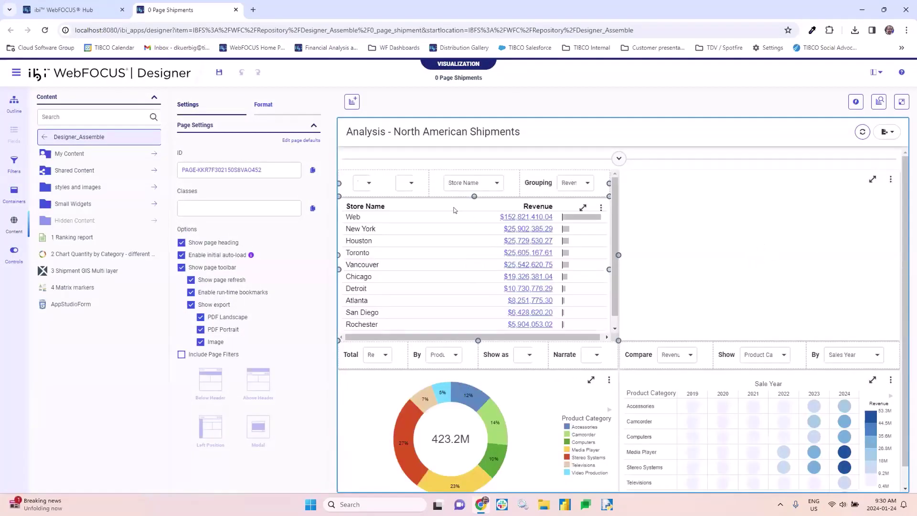
Assign the class anyclassname to the report listing revenue by store name
click(345, 191)
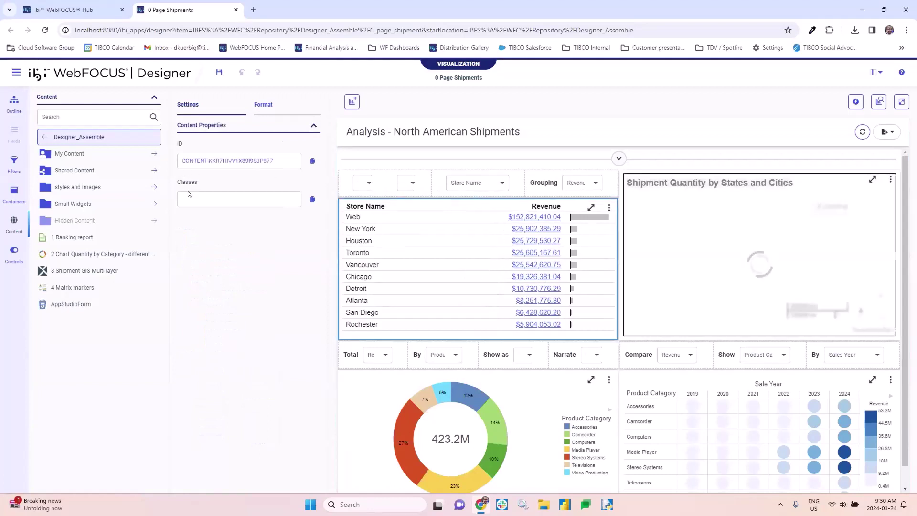
click(225, 198)
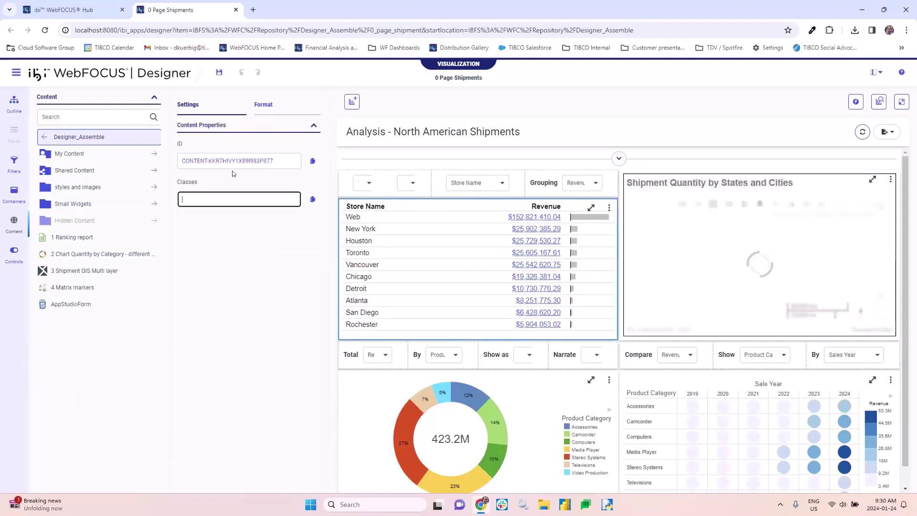
text(anyclassname)
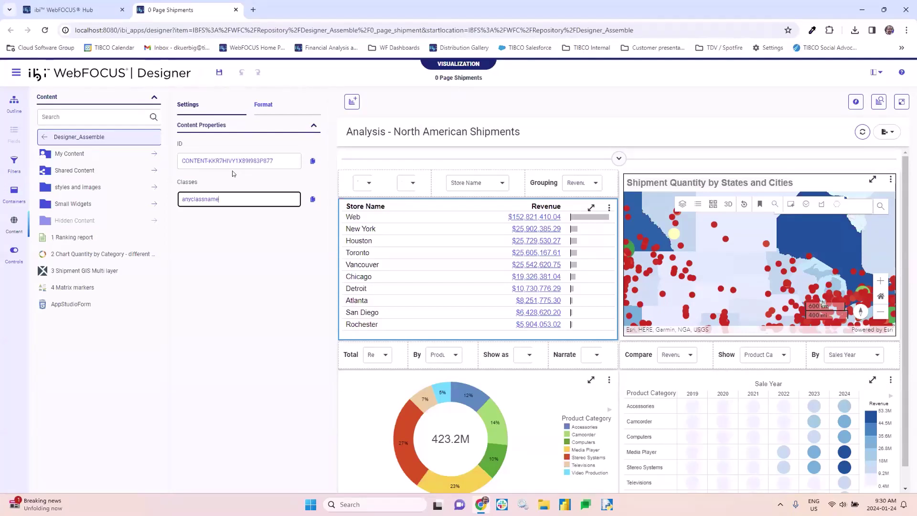
Switch to the WebFOCUS Hub and review the general and advanced properties of 0 Page Shipments, closing them without changes
click(78, 6)
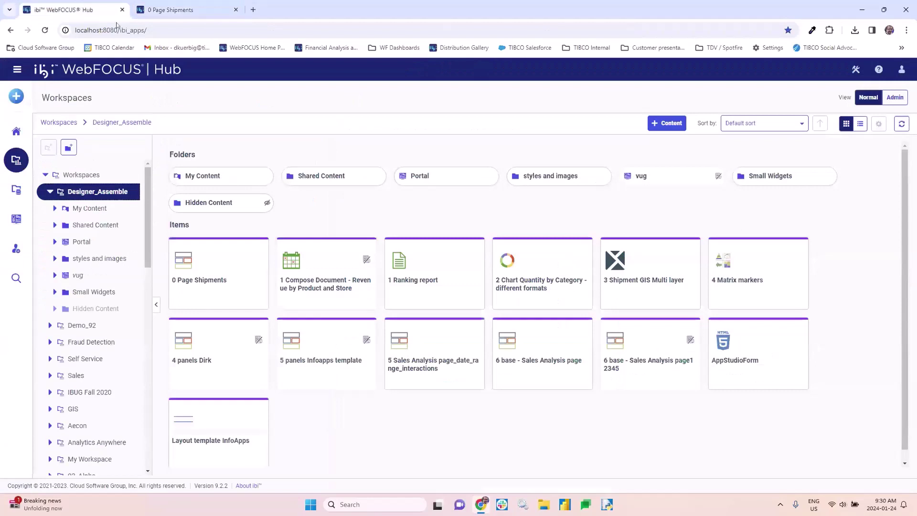
right_click(201, 271)
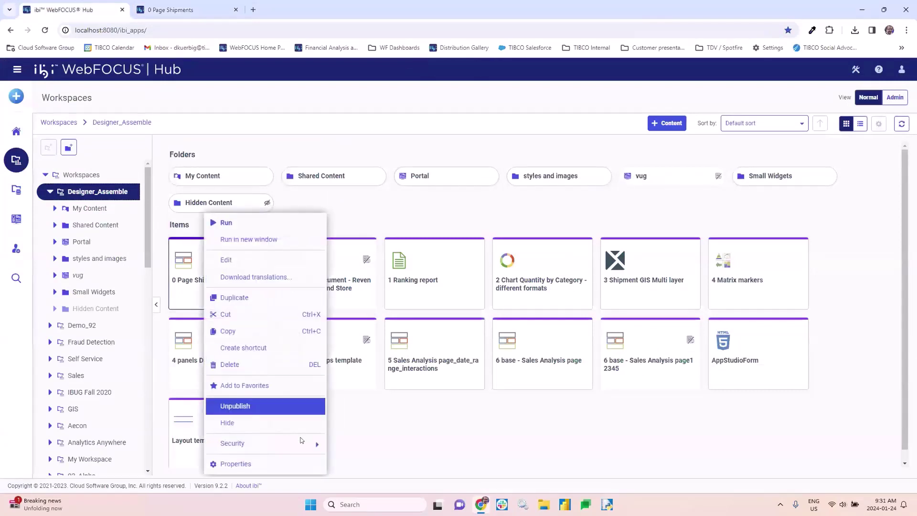
click(248, 463)
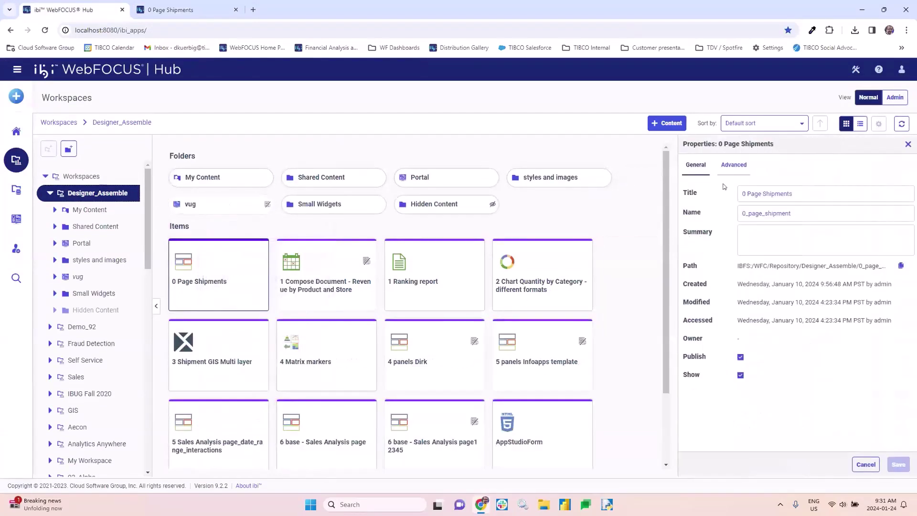
click(734, 165)
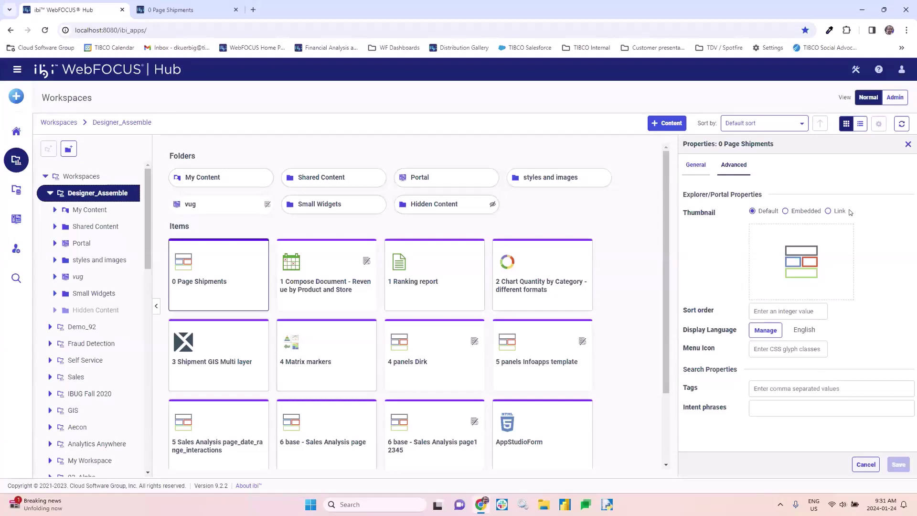
click(908, 143)
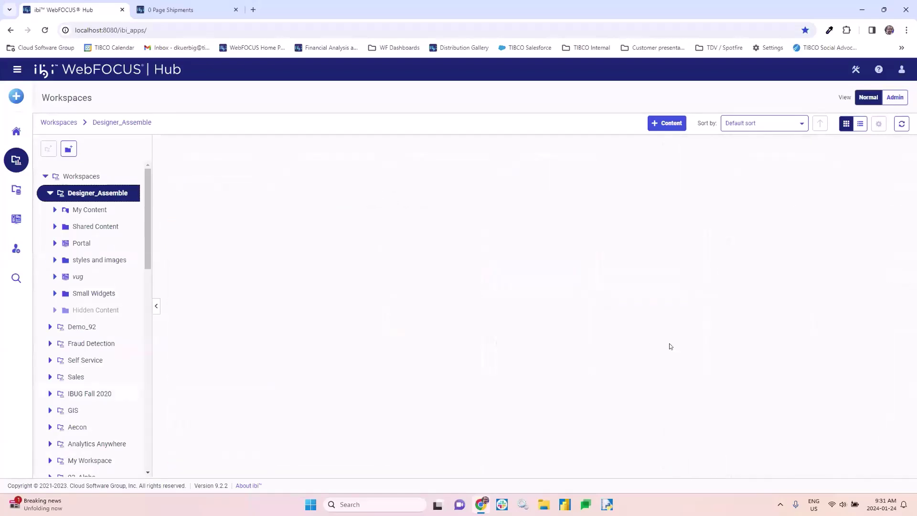